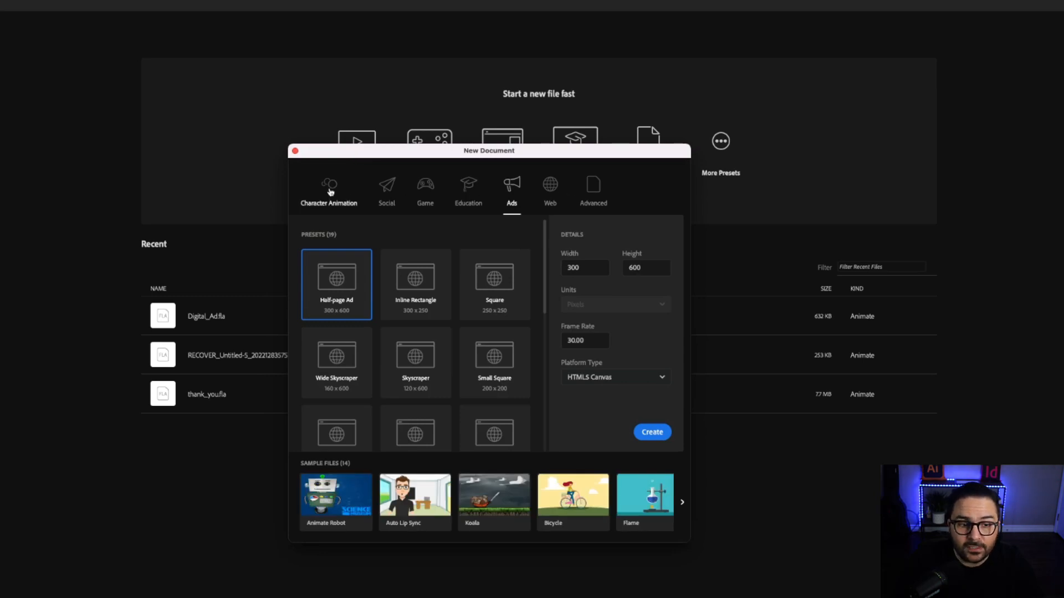
- Create a 300 x 600 Half-page Ad document at 30 fps with the HTML5 Canvas platform type
left_click(330, 192)
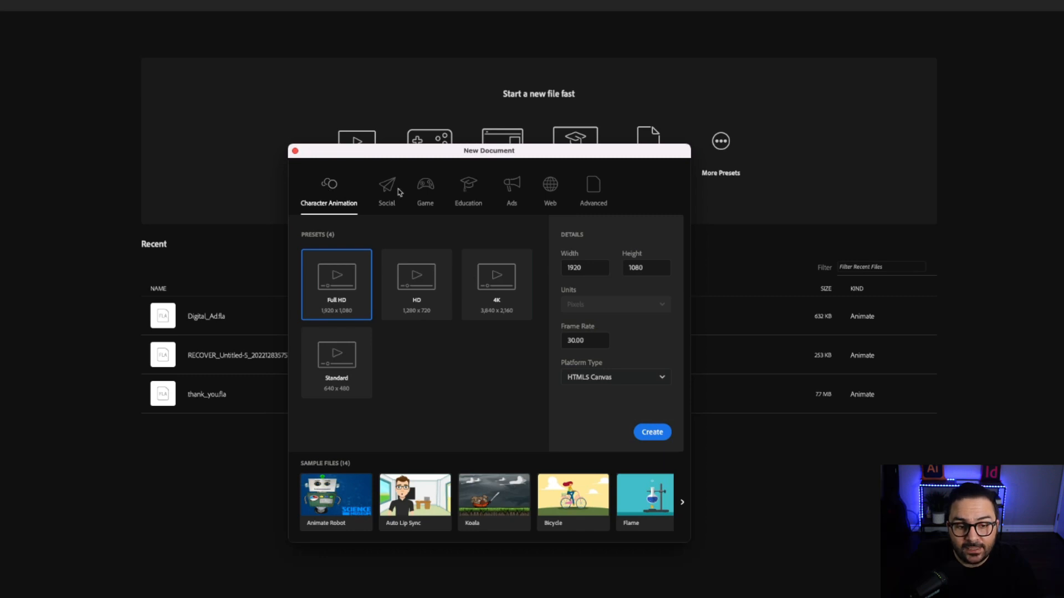
left_click(511, 188)
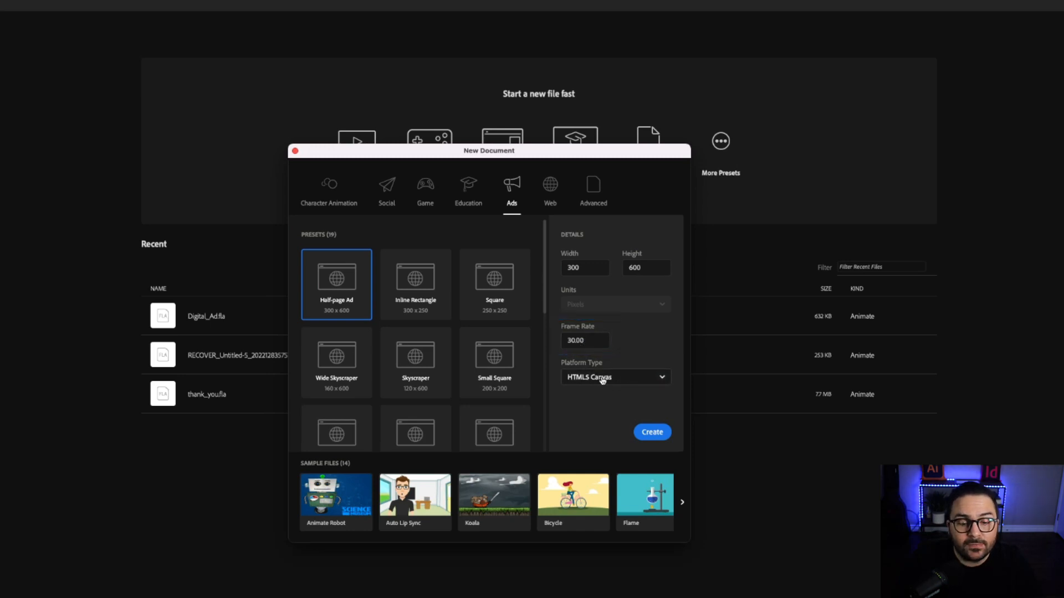
left_click(635, 383)
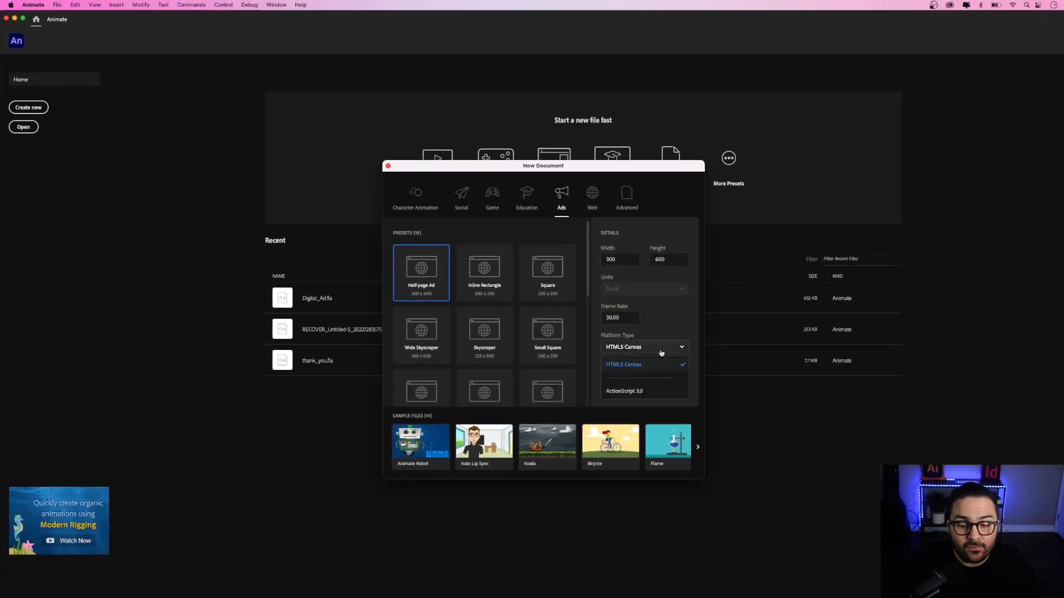
left_click(661, 353)
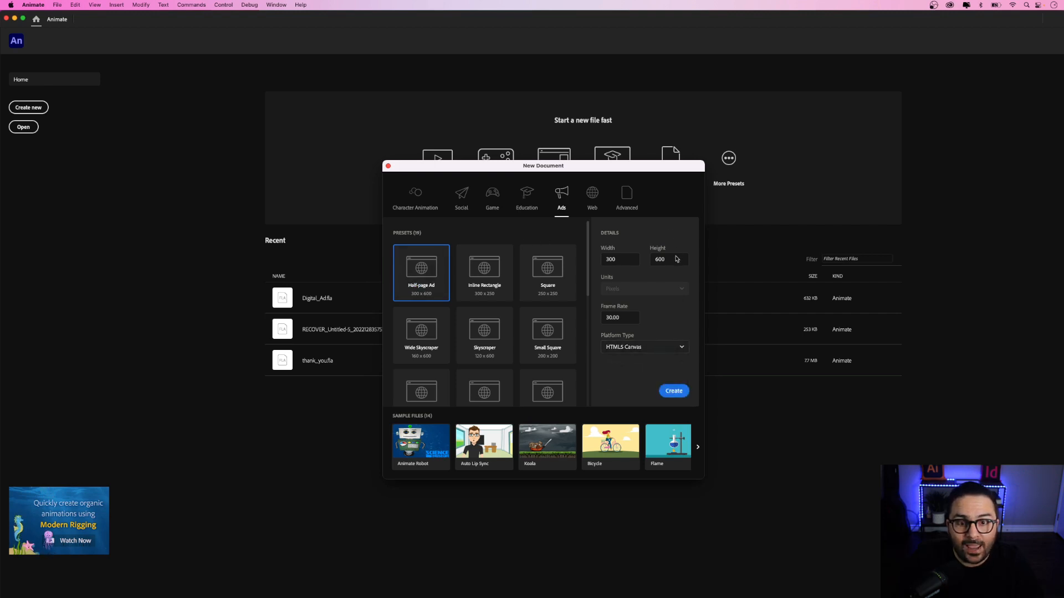
left_click(673, 392)
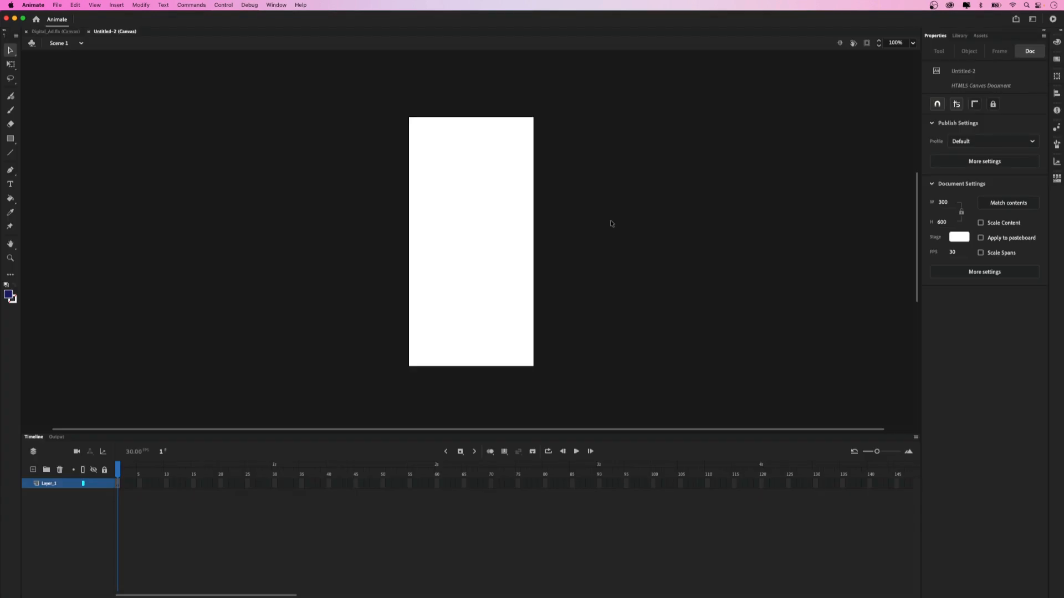
- Play the finished Digital_Ad.fla animation from its first frame, then return to the new blank document
left_click(65, 34)
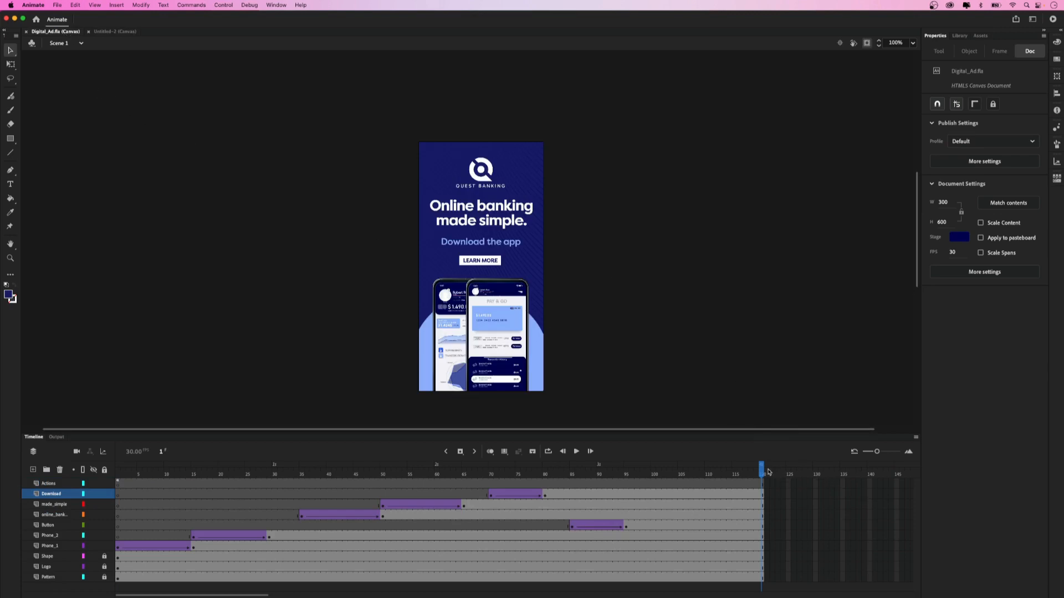
left_click_drag(762, 471, 116, 467)
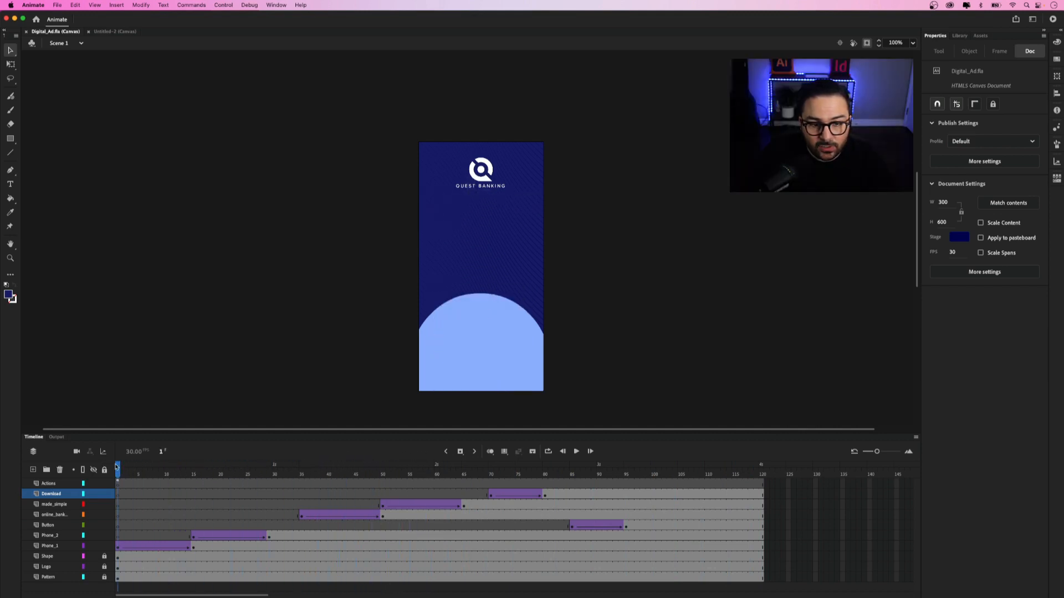
left_click(577, 452)
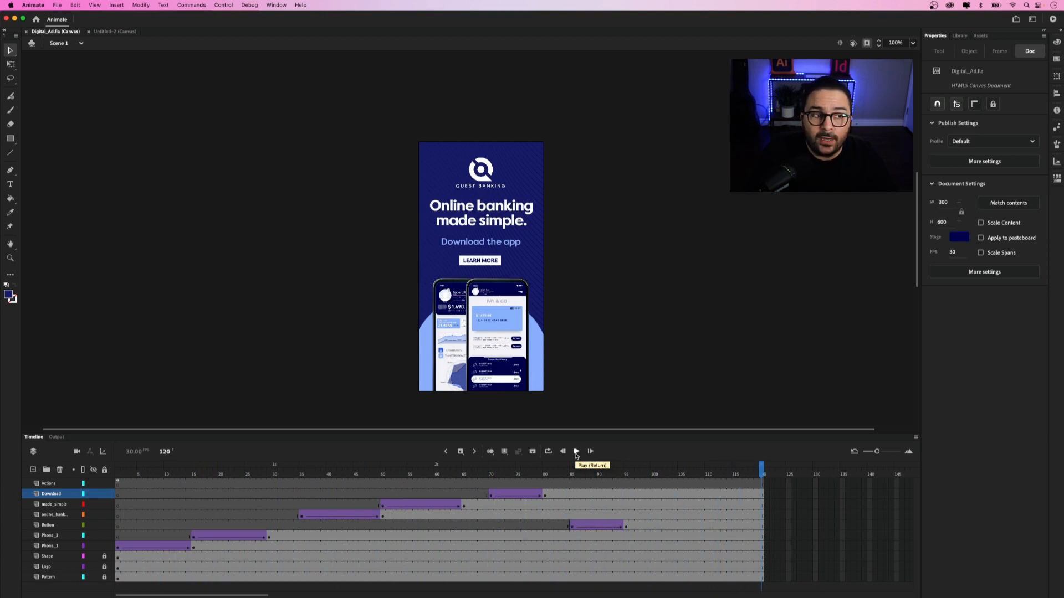
left_click(118, 32)
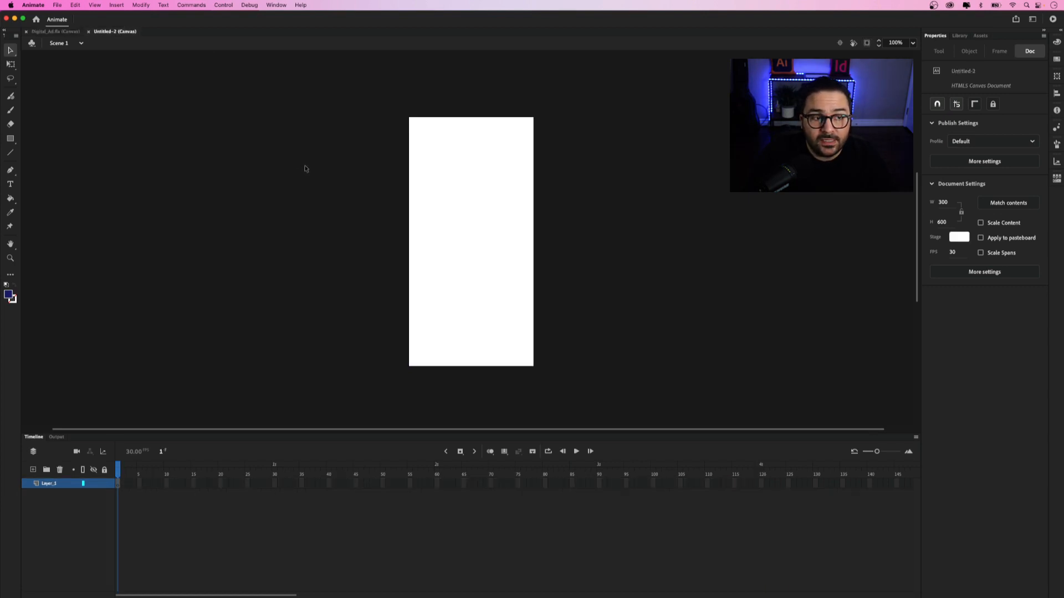
- Show the CC Libraries and set the stage color to the dark blue swatch from the Tutorial Content library
left_click(276, 5)
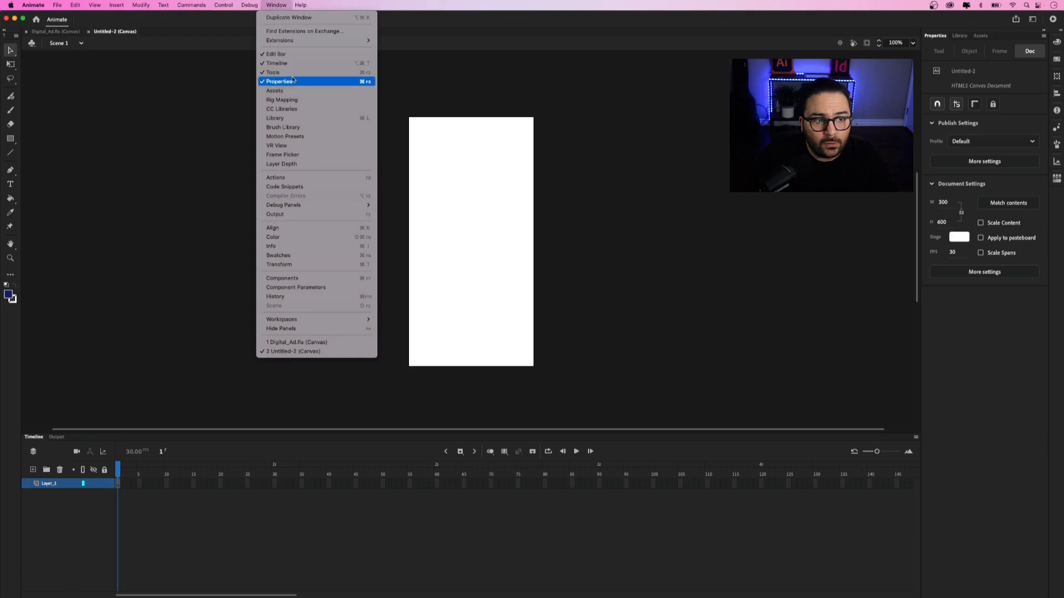
left_click(304, 109)
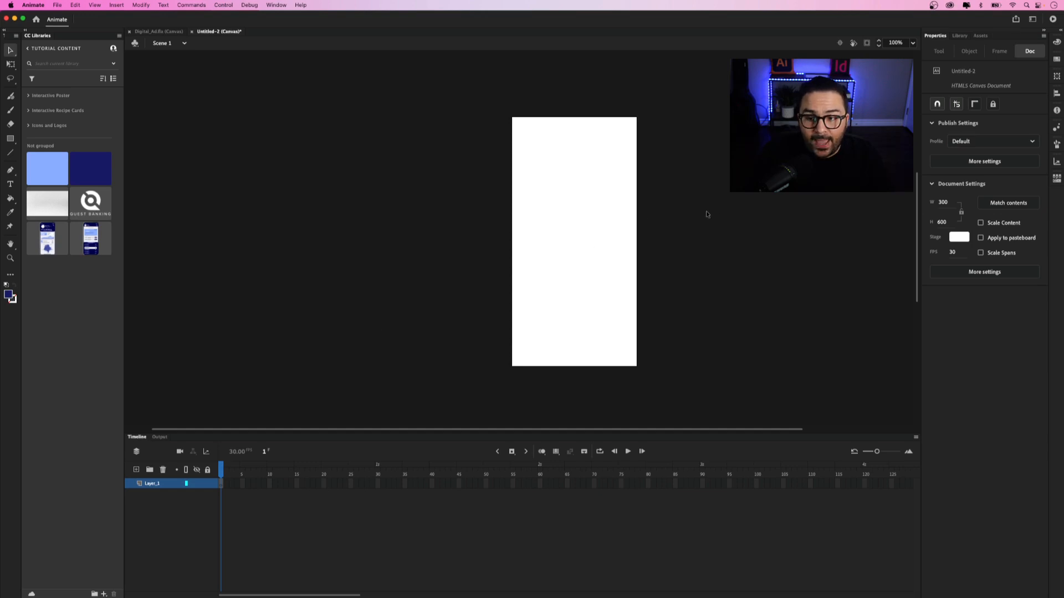
left_click(954, 239)
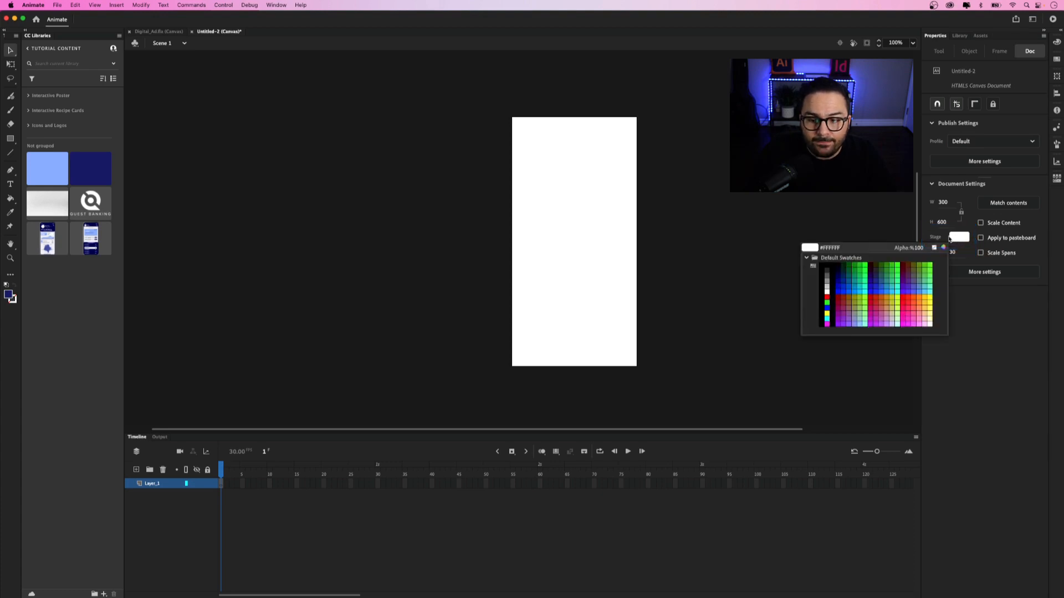
left_click(87, 171)
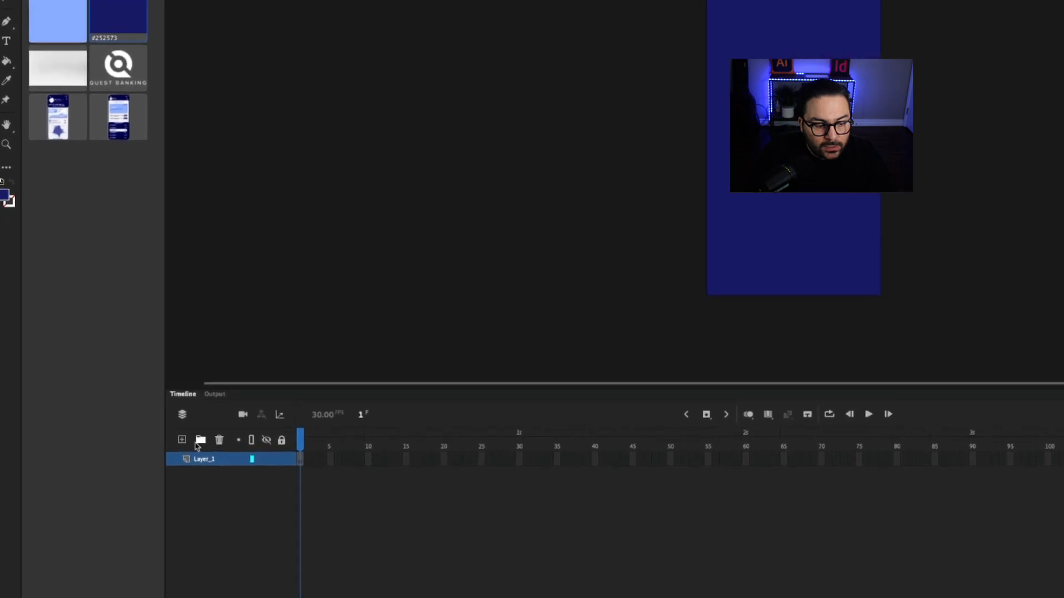
- Add a new layer and draw a circle about 355 px wide over the lower part of the stage with the Oval tool
left_click(183, 440)
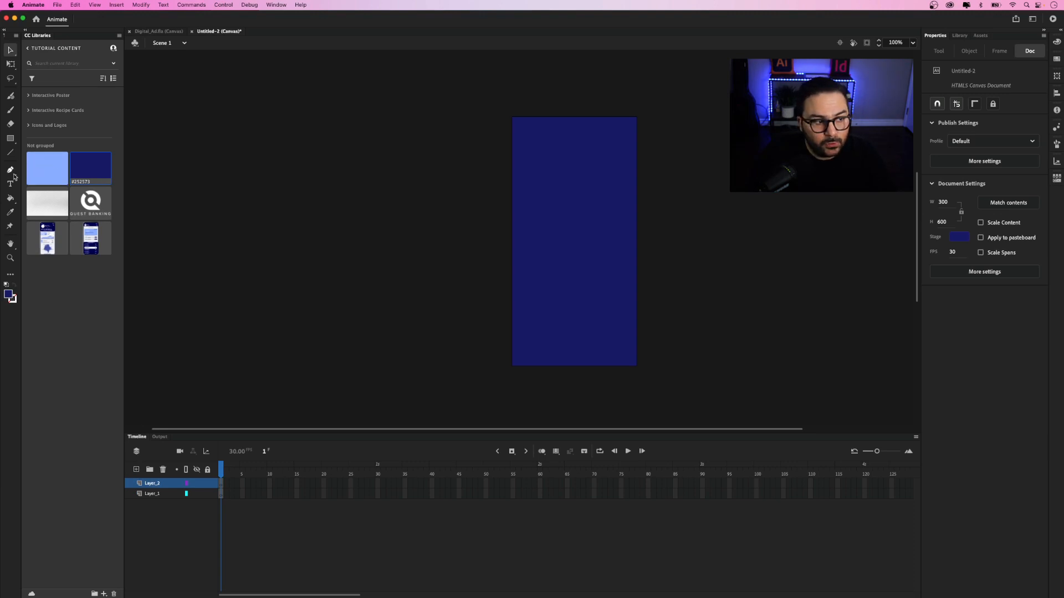
left_click(11, 141)
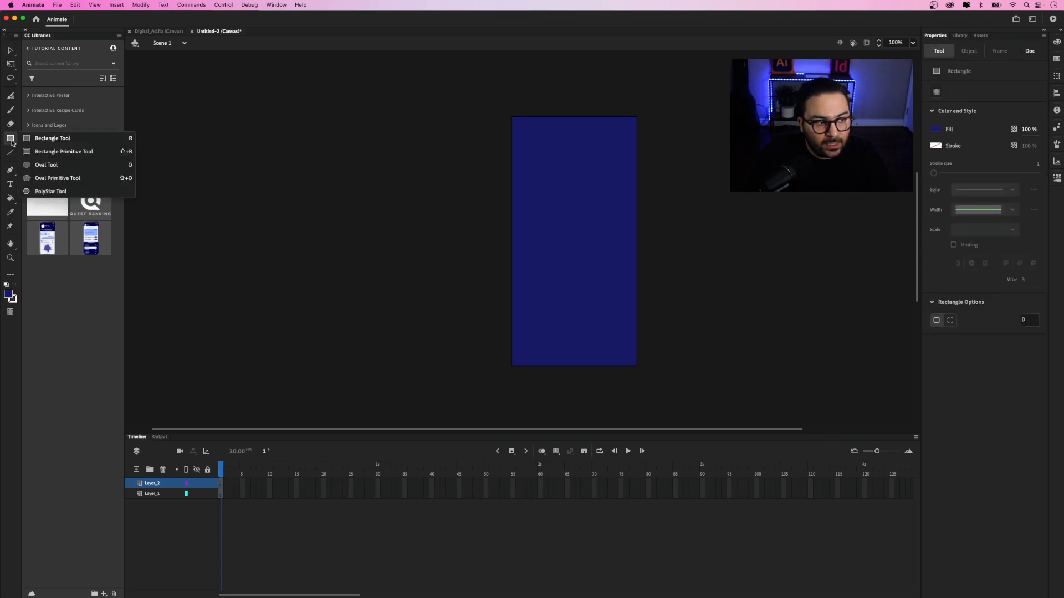
left_click(47, 164)
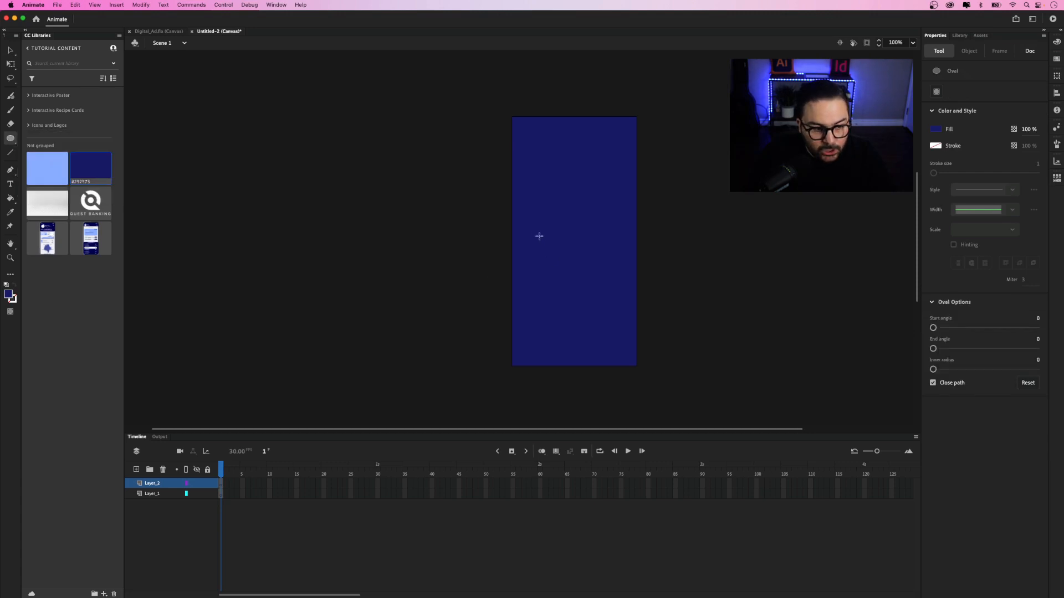
left_click_drag(530, 228, 643, 372)
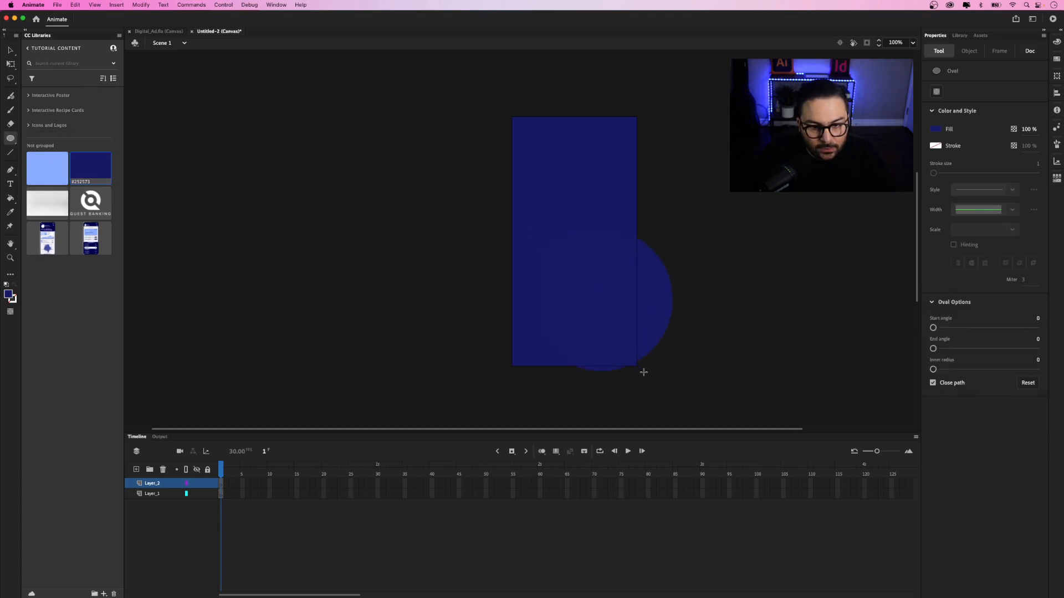
- Fill the circle with the light blue swatch from the Tutorial Content library
left_click(60, 175)
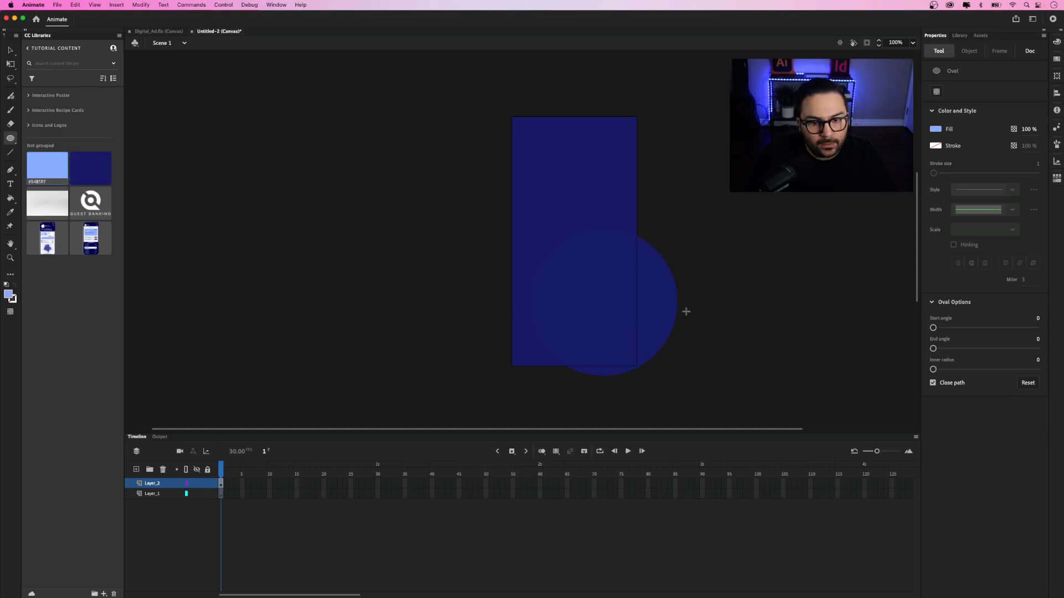
left_click(8, 51)
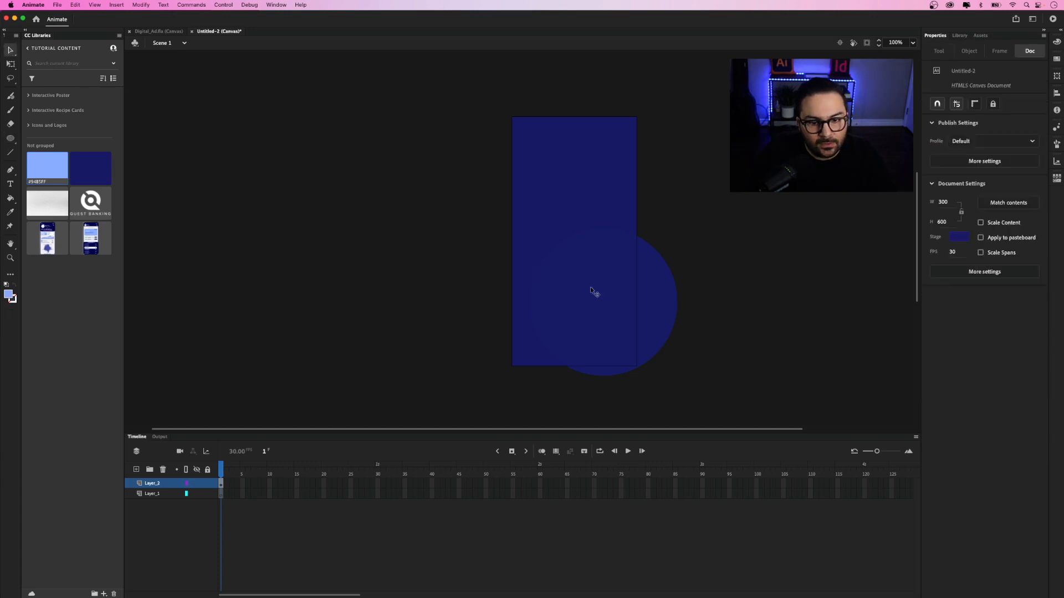
left_click(656, 292)
left_click(54, 175)
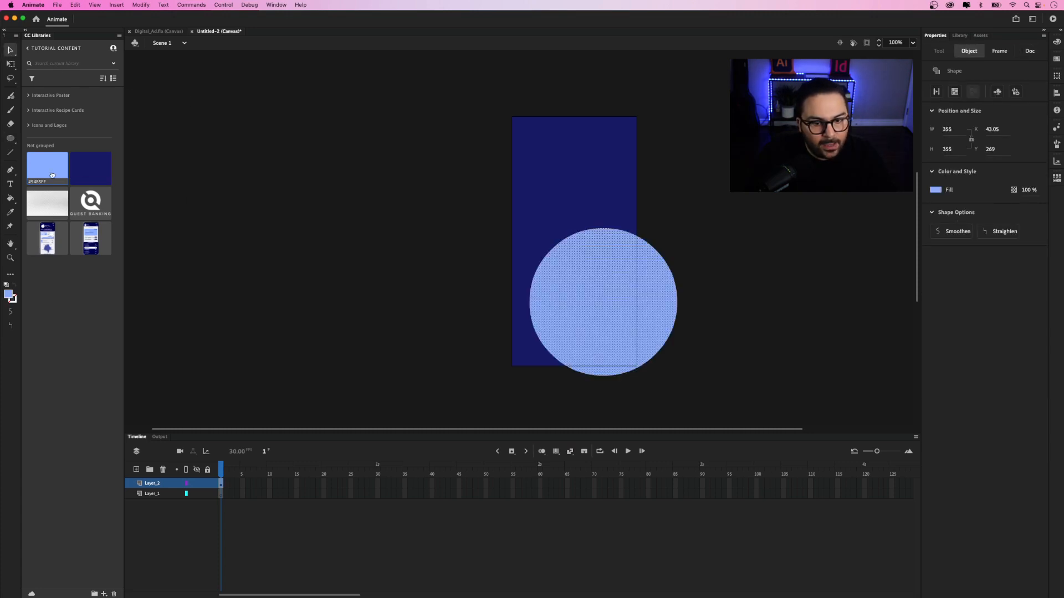
- Move the circle down to about Y 342 and center it horizontally relative to the stage
left_click_drag(651, 293, 630, 321)
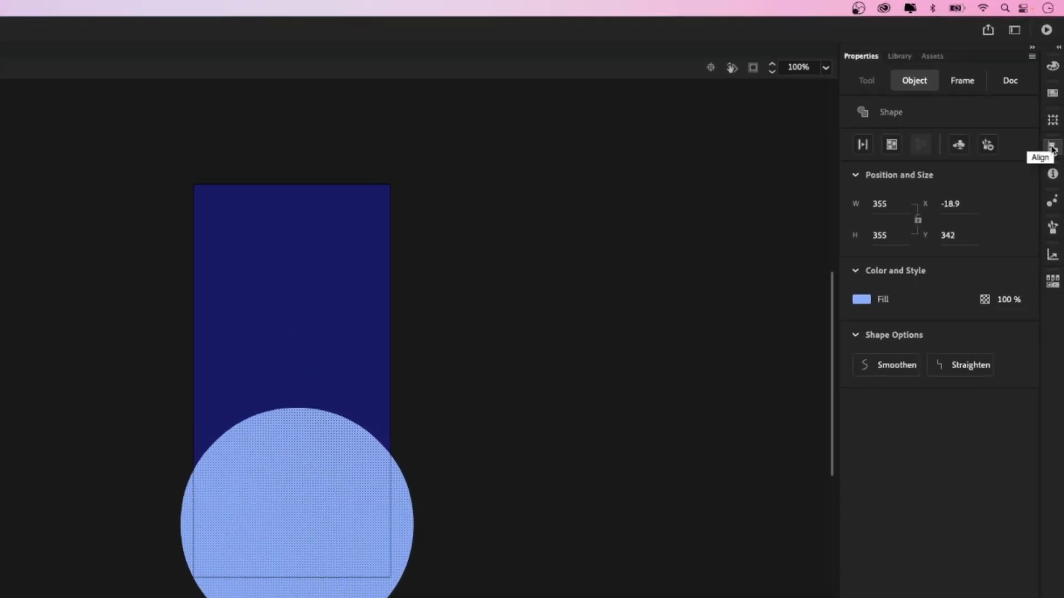
left_click(1052, 157)
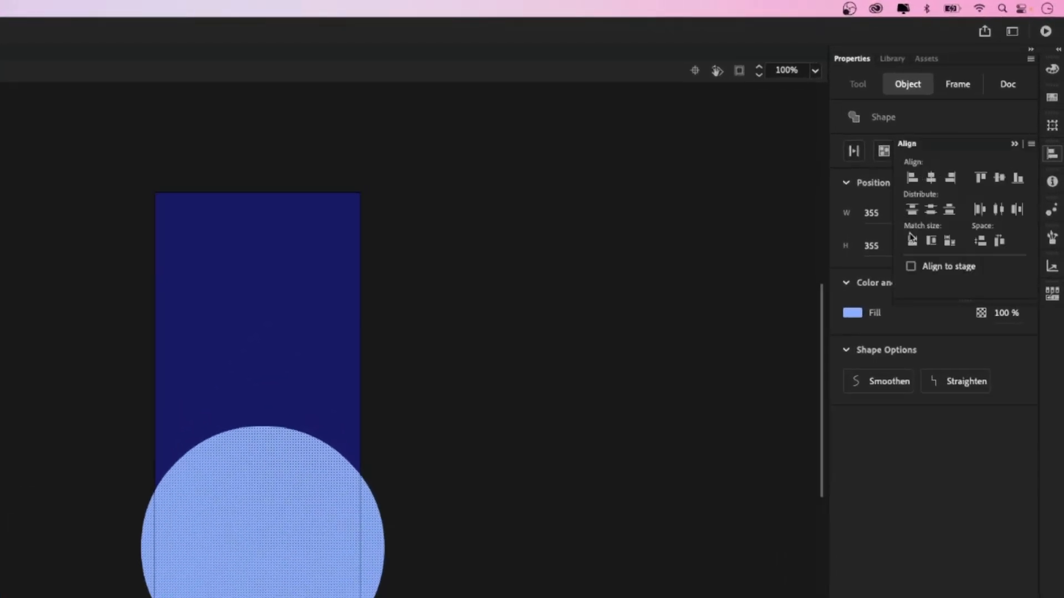
left_click(913, 268)
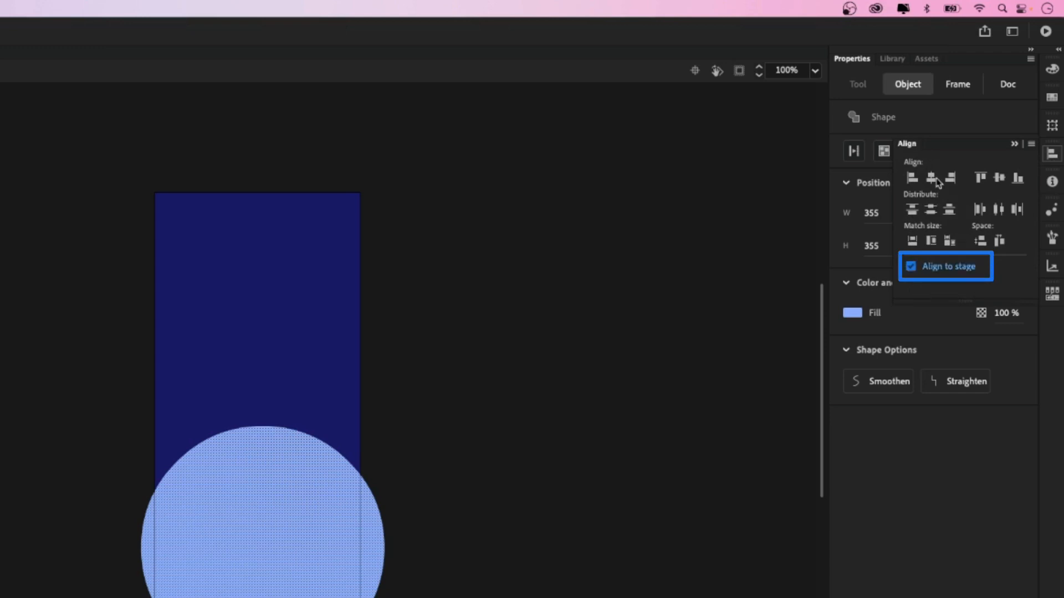
left_click(932, 180)
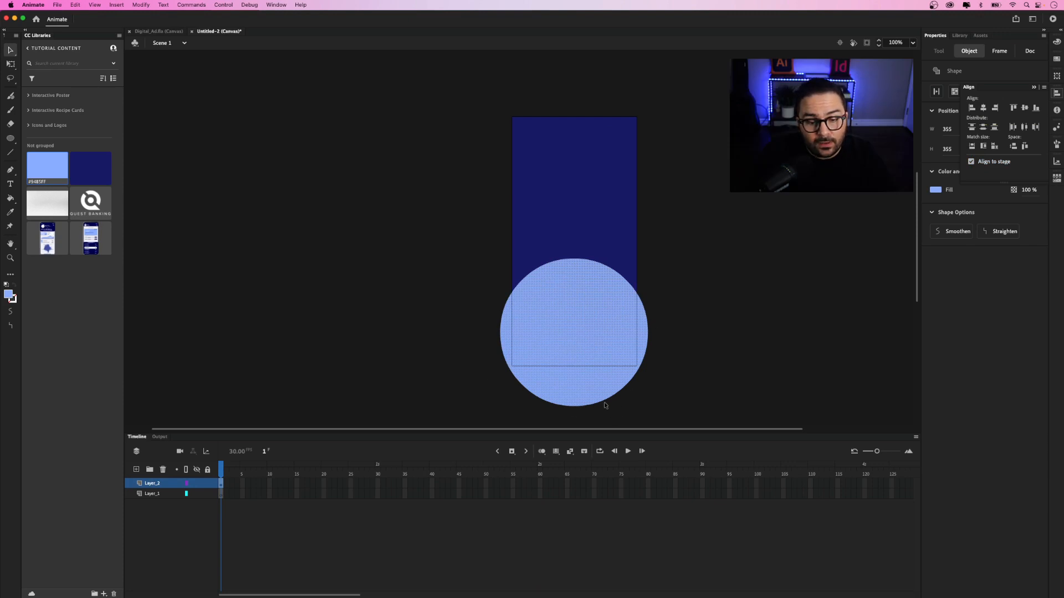
- Clip the content outside the stage and select the light blue circle
left_click(842, 52)
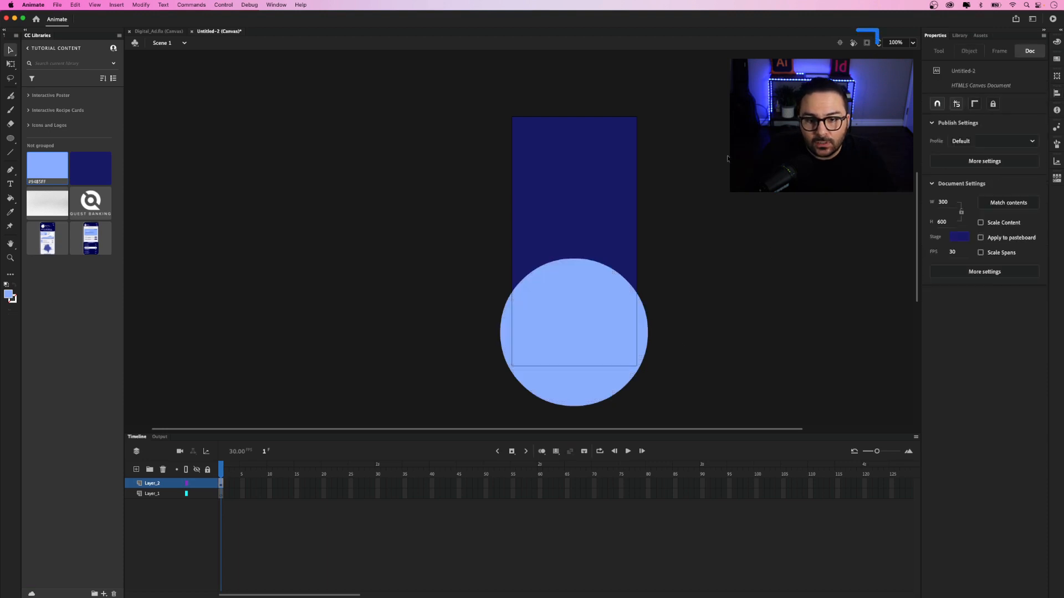
left_click(868, 44)
left_click(562, 303)
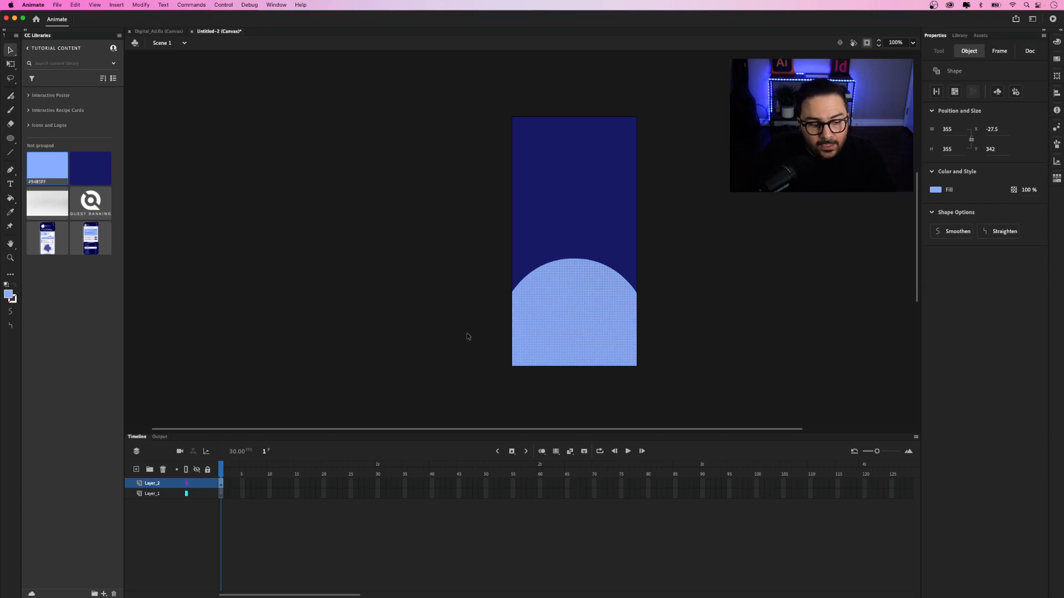
- Rename the circle's layer as Shape
double_click(153, 483)
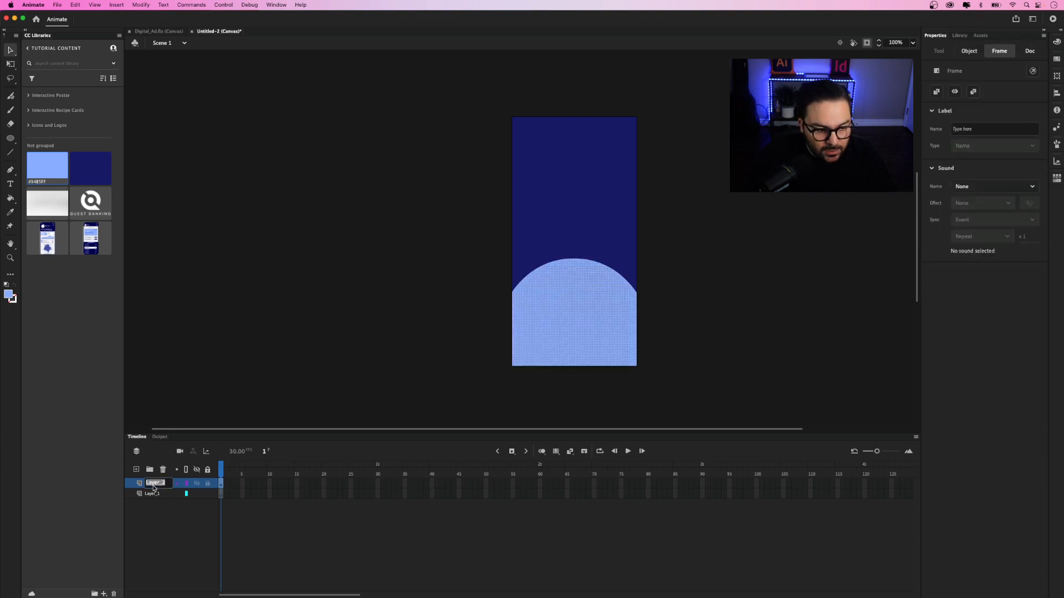
type("Shape")
key("Return")
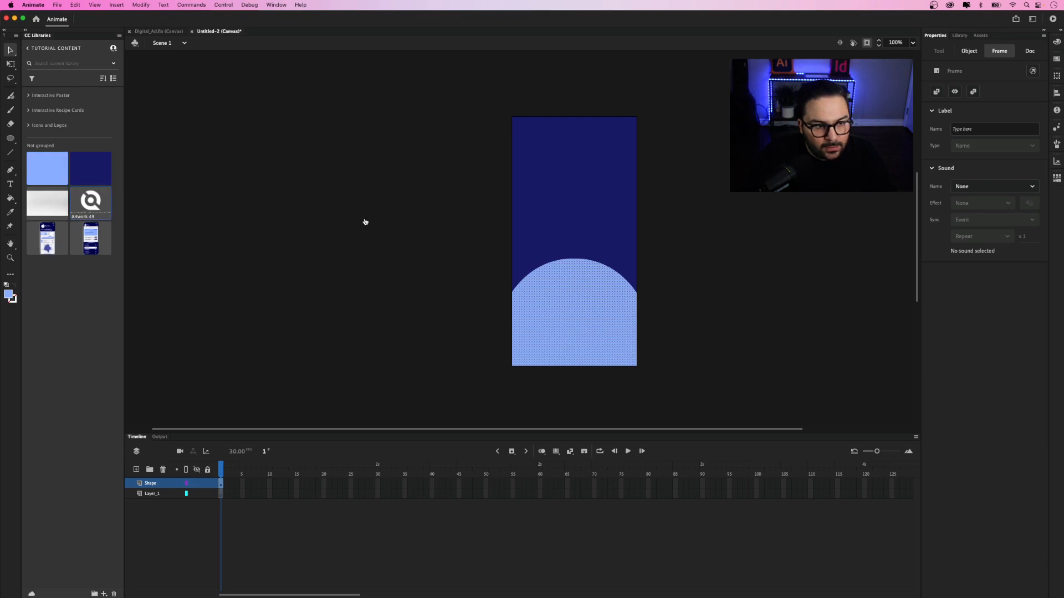
- Import the Quest Banking logo, Artwork 49, from the library onto the stage as a single bitmap image
left_click_drag(393, 223, 396, 226)
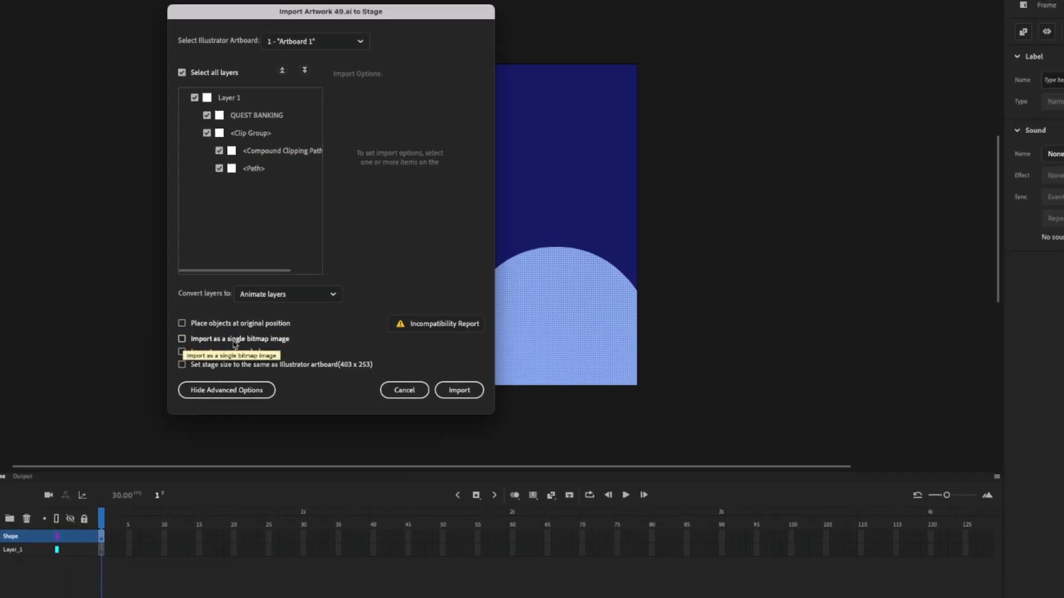
left_click(235, 340)
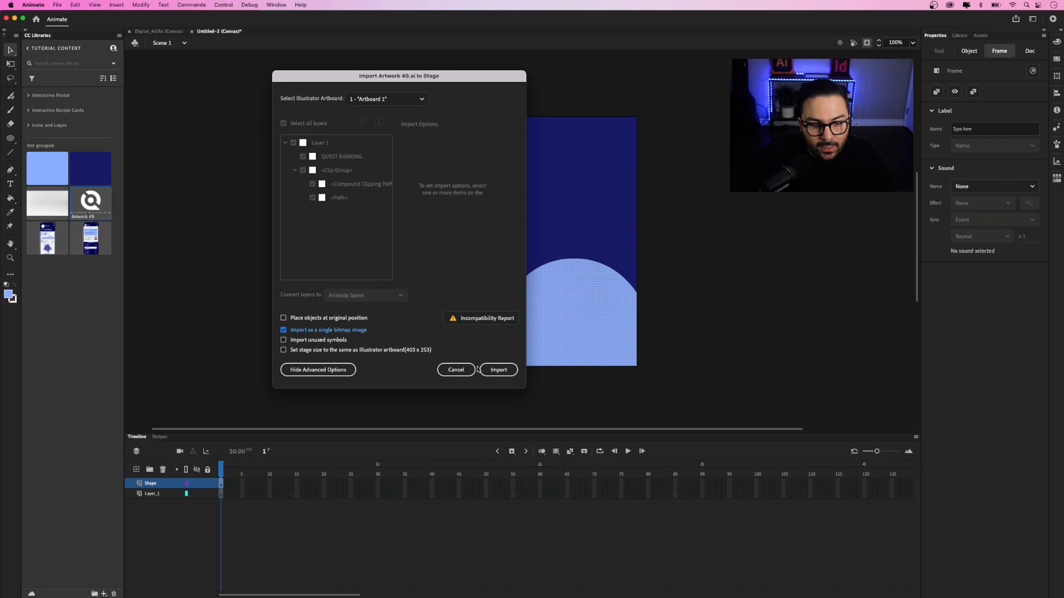
left_click(499, 370)
- Scale the Quest Banking logo down to about 115 x 72 px and place it near the stage's upper edge, around X 92, Y 42
left_click_drag(521, 267, 560, 198)
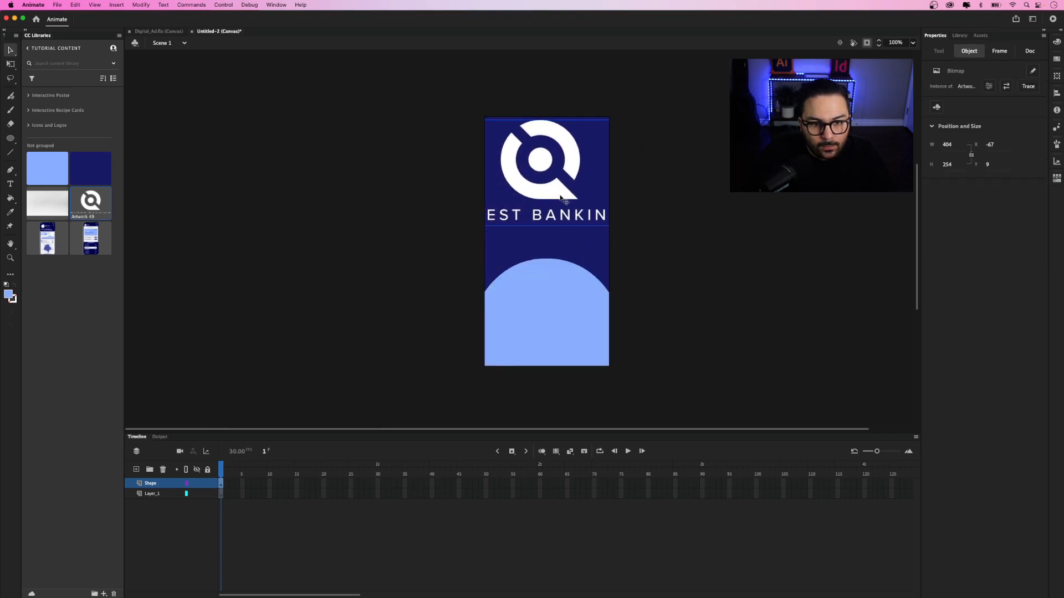
left_click(11, 63)
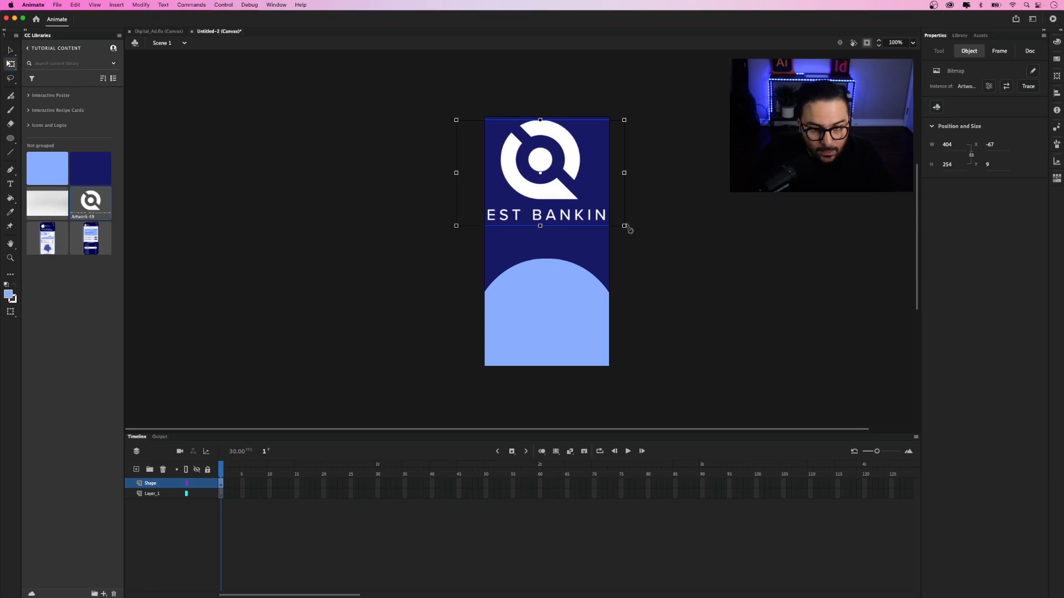
left_click_drag(623, 225, 551, 159)
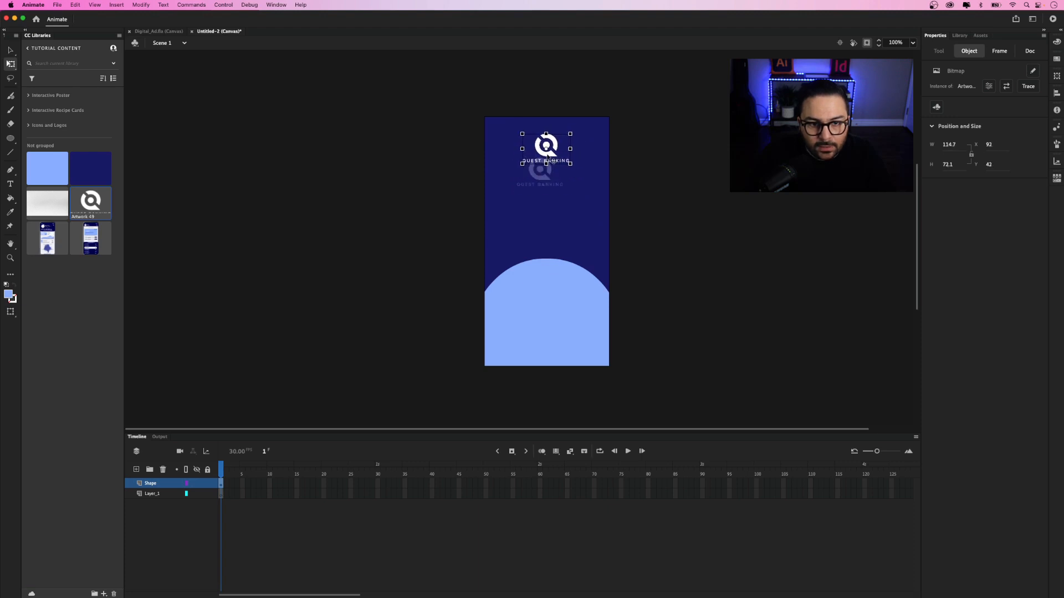
left_click(629, 171)
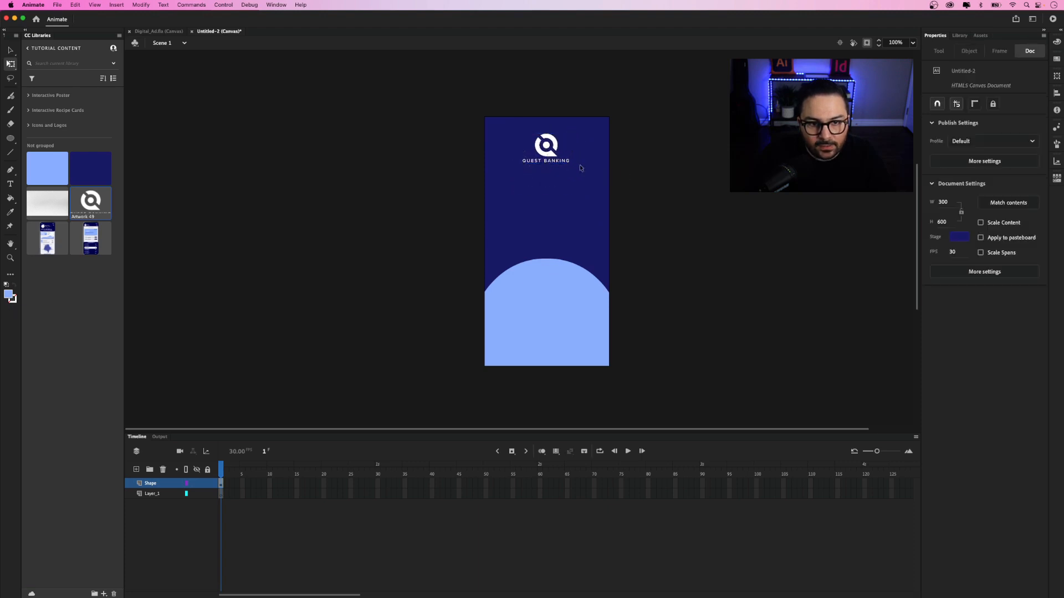
left_click(545, 158)
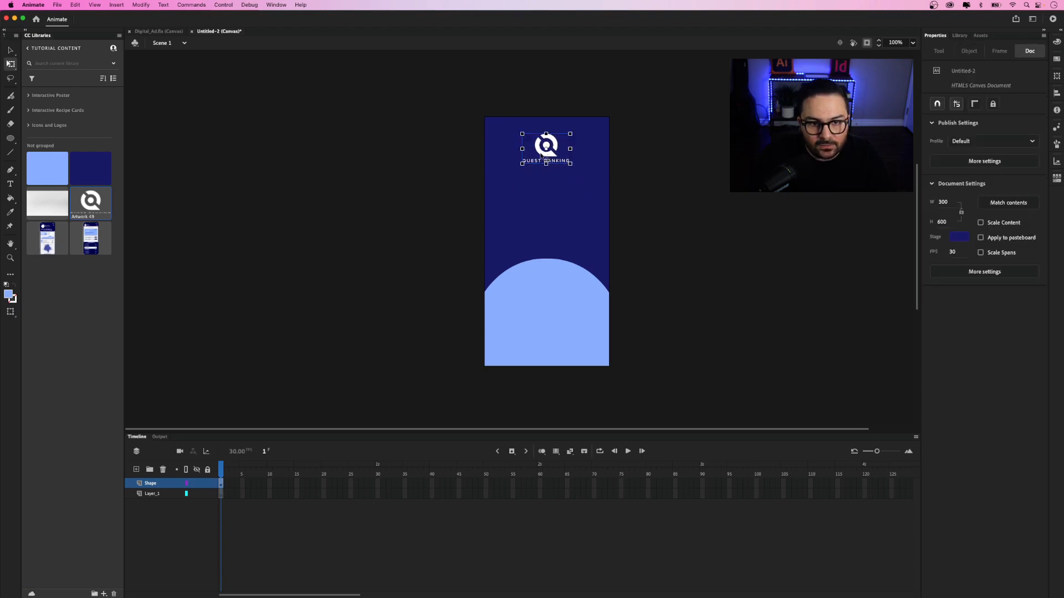
- Center the Quest Banking logo horizontally on the stage
left_click(11, 51)
left_click(1057, 93)
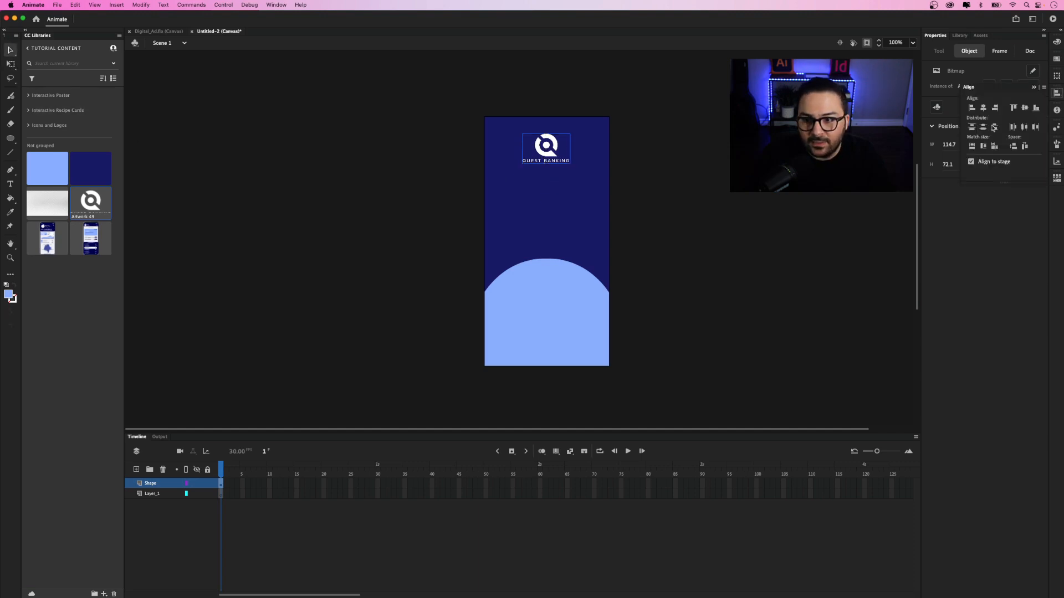
left_click(984, 110)
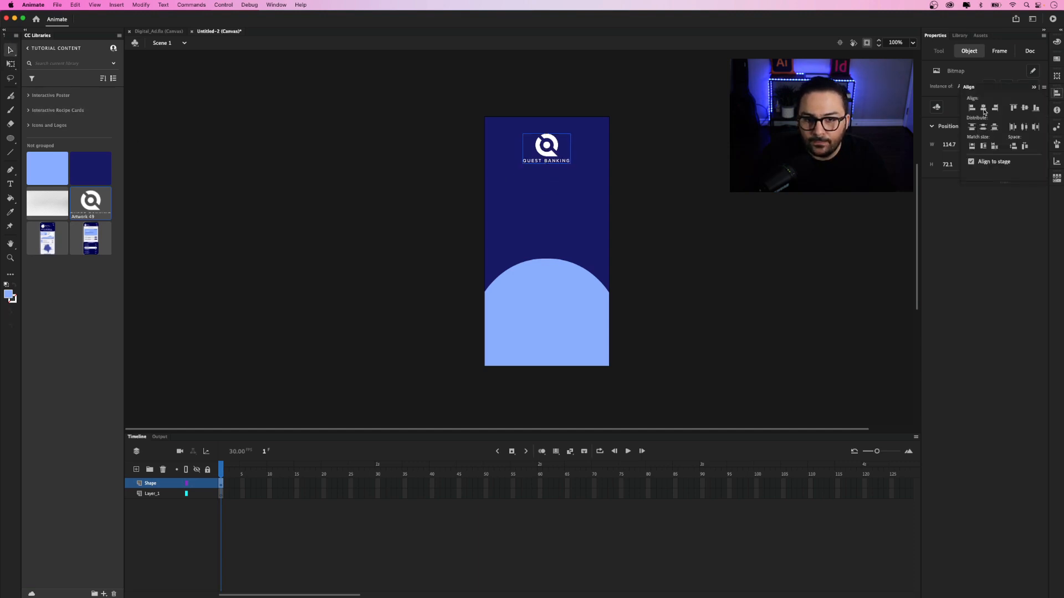
left_click(614, 146)
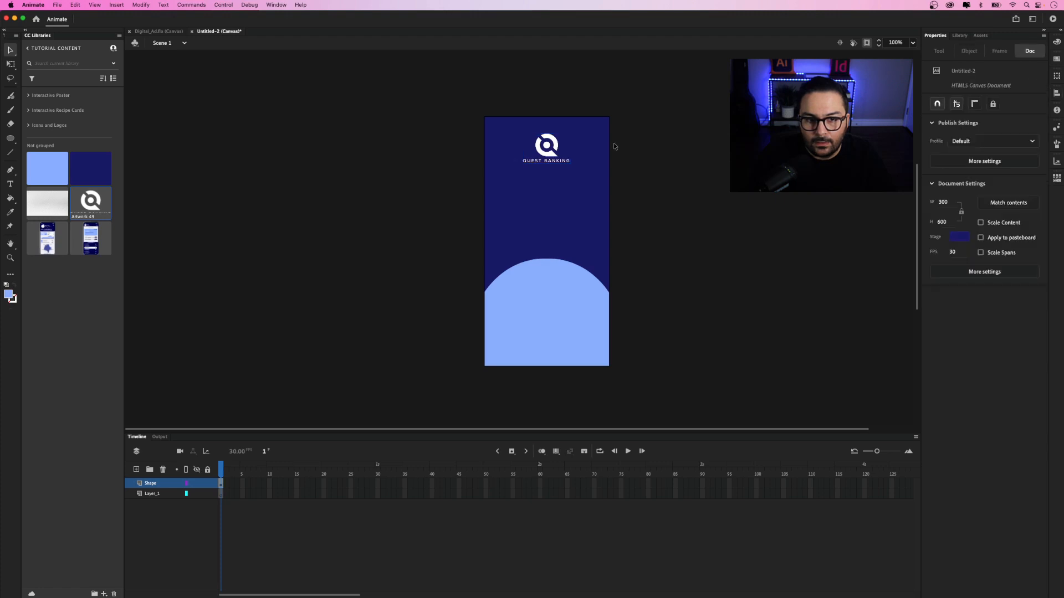
left_click(558, 155)
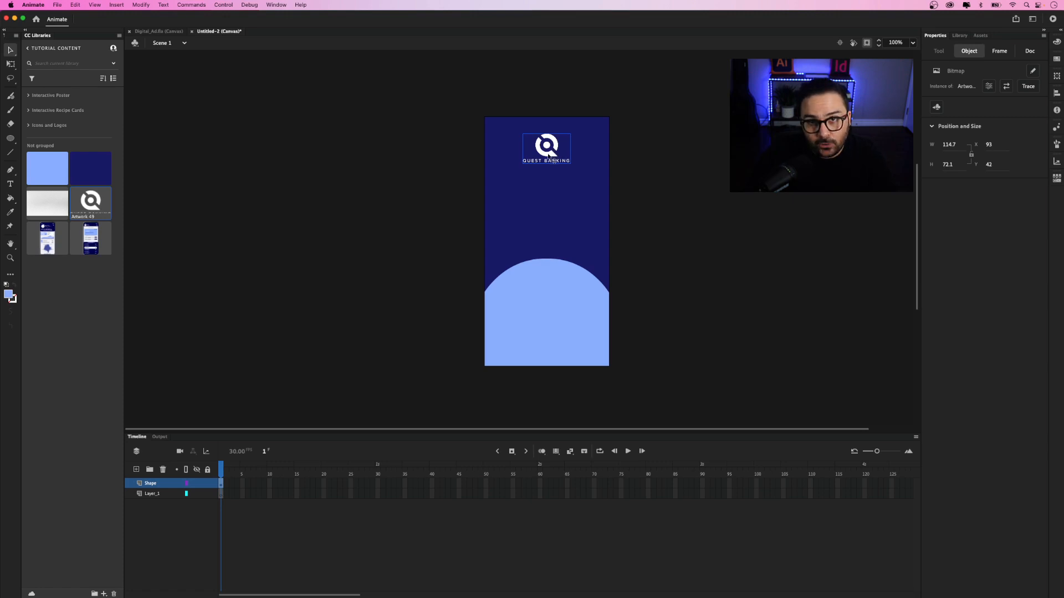
left_click(548, 331)
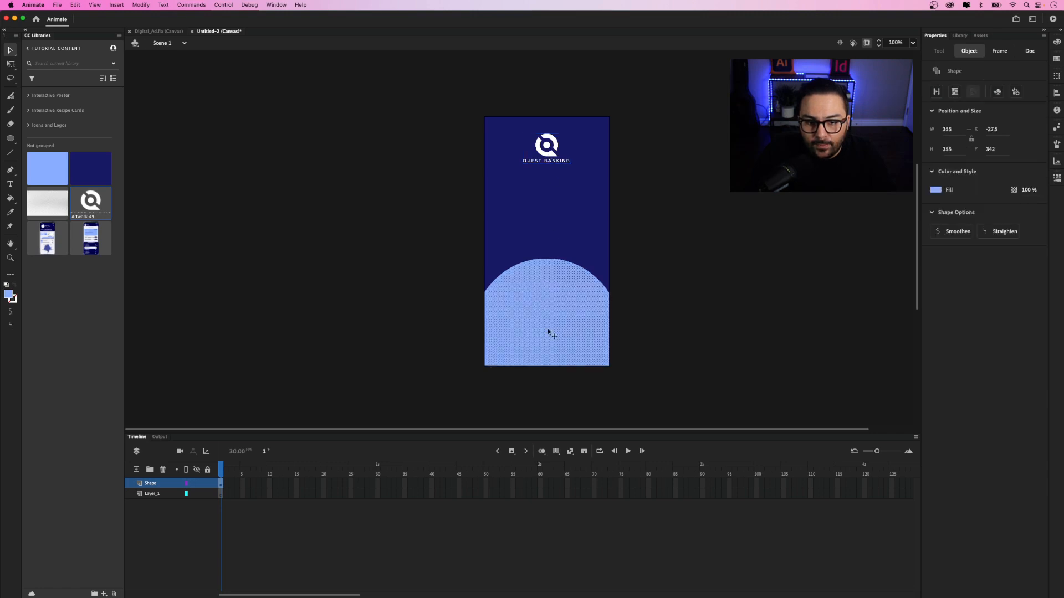
left_click(248, 248)
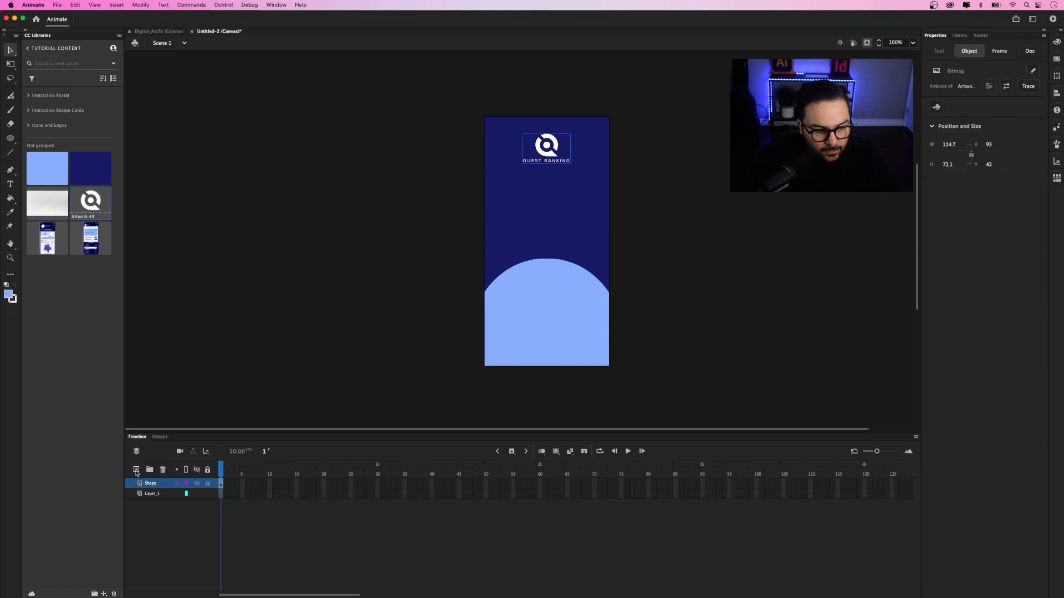
- Add a new layer above the Shape layer and name it Logo
left_click(137, 470)
double_click(155, 483)
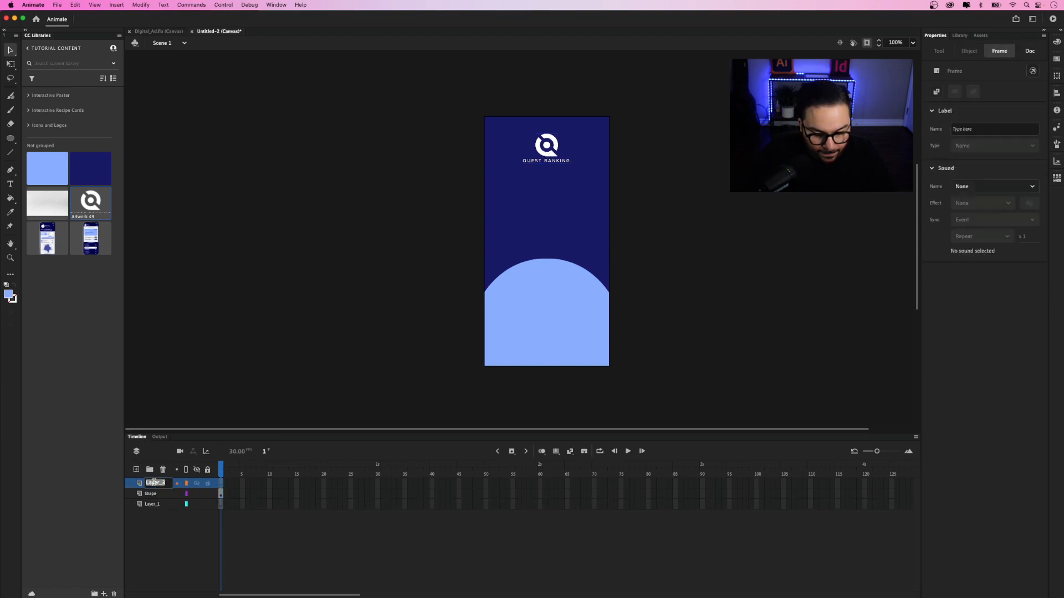
type("Logo")
key("Return")
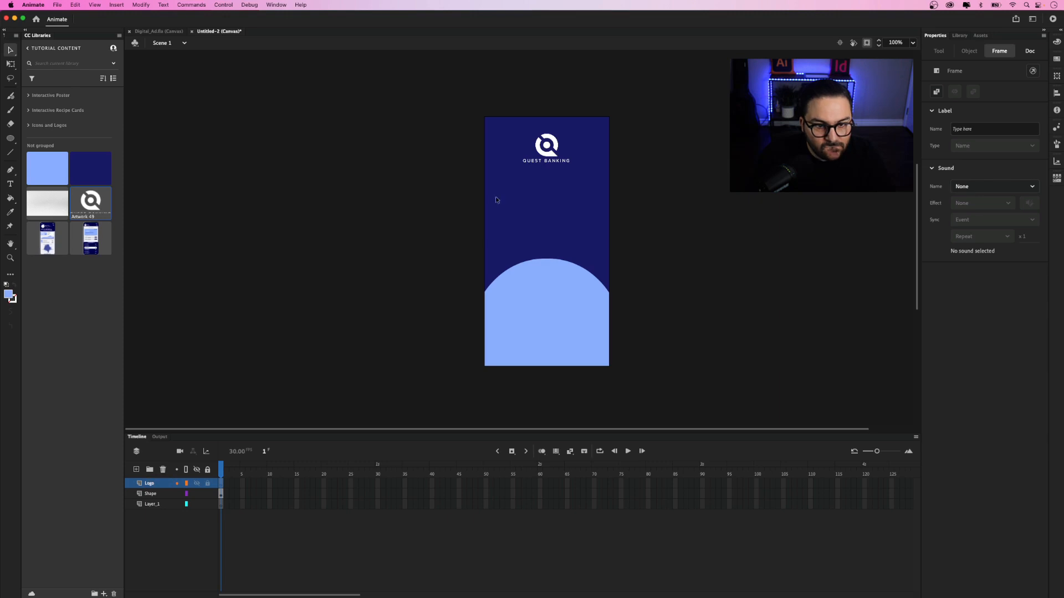
- Move the Quest Banking logo from the Shape layer to the Logo layer, keeping its exact position on the stage
left_click(545, 157)
key("ctrl+x")
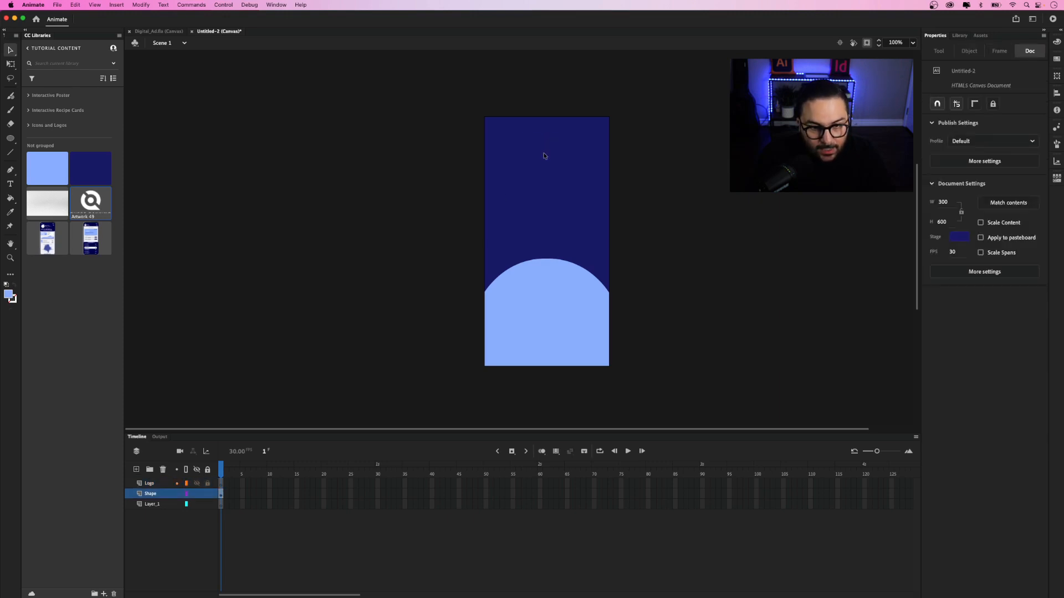
left_click(158, 486)
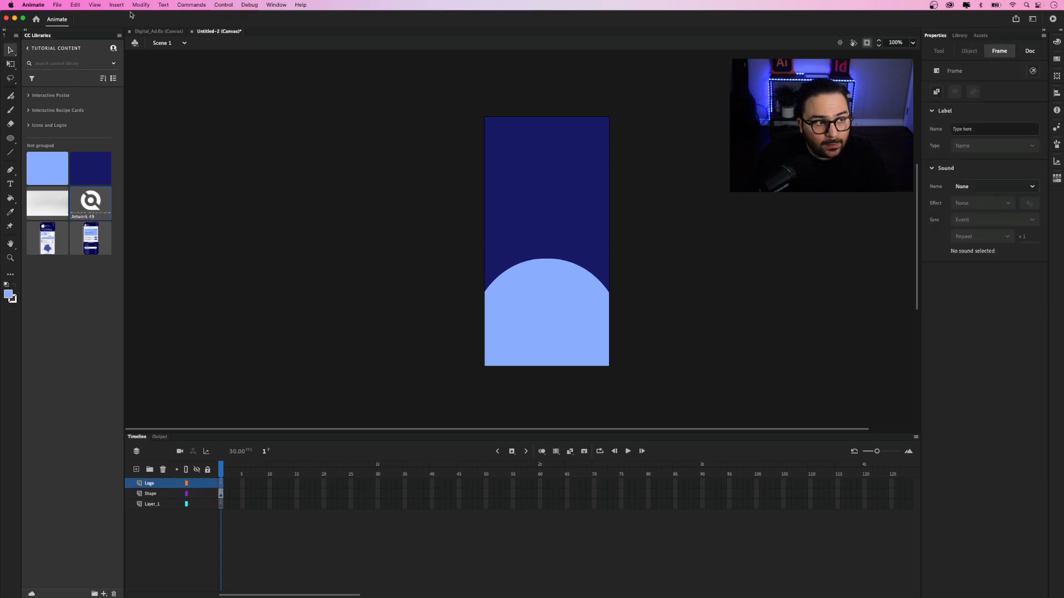
left_click(73, 5)
left_click(89, 67)
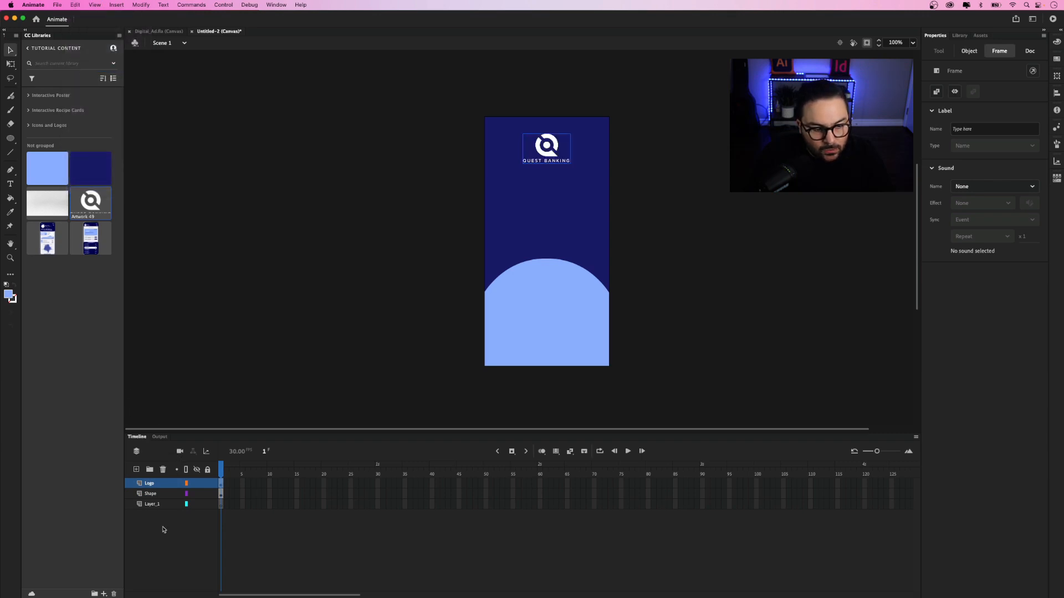
left_click(153, 499)
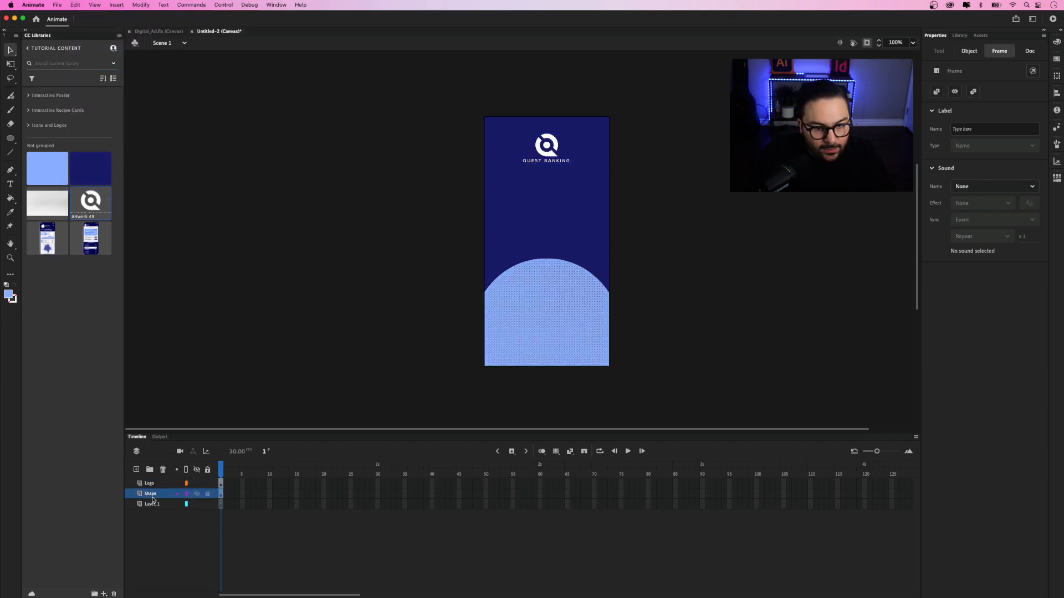
left_click(151, 484)
left_click(219, 293)
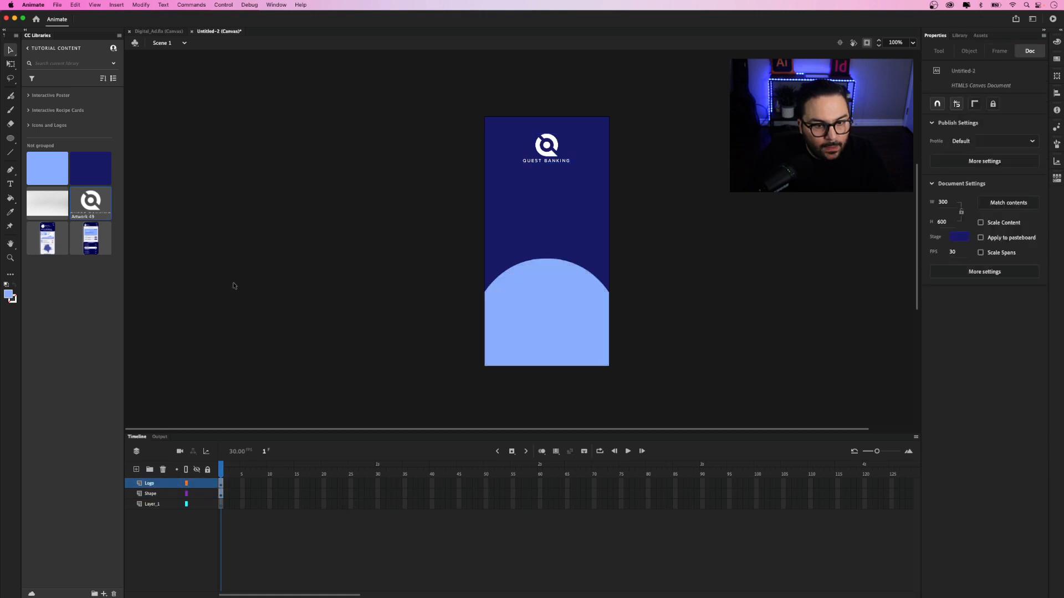
- Add a new layer named Pattern and move it directly below the Shape layer
left_click(137, 470)
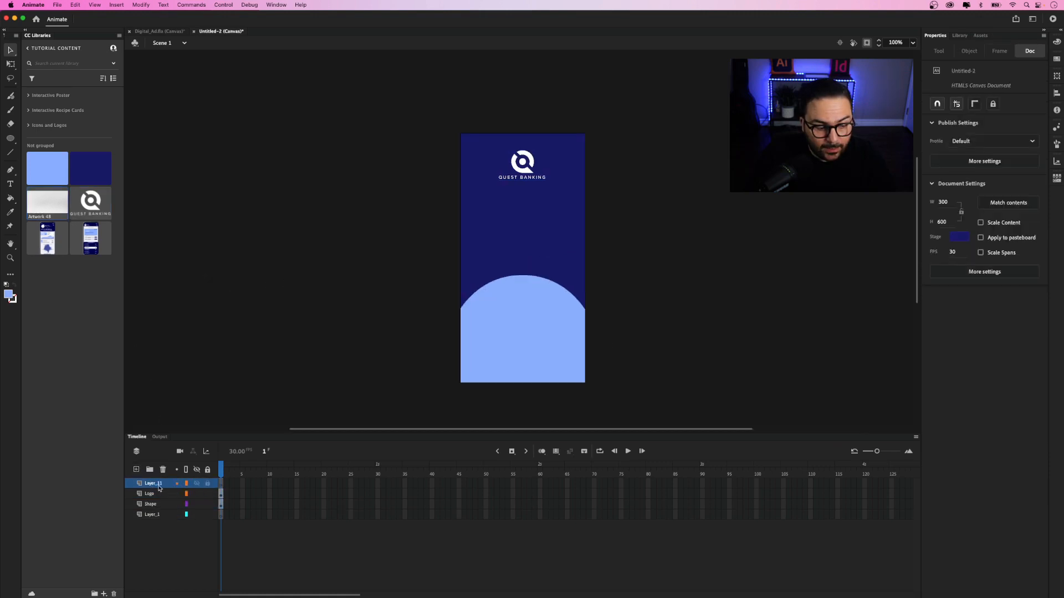
double_click(159, 485)
type("Pattern")
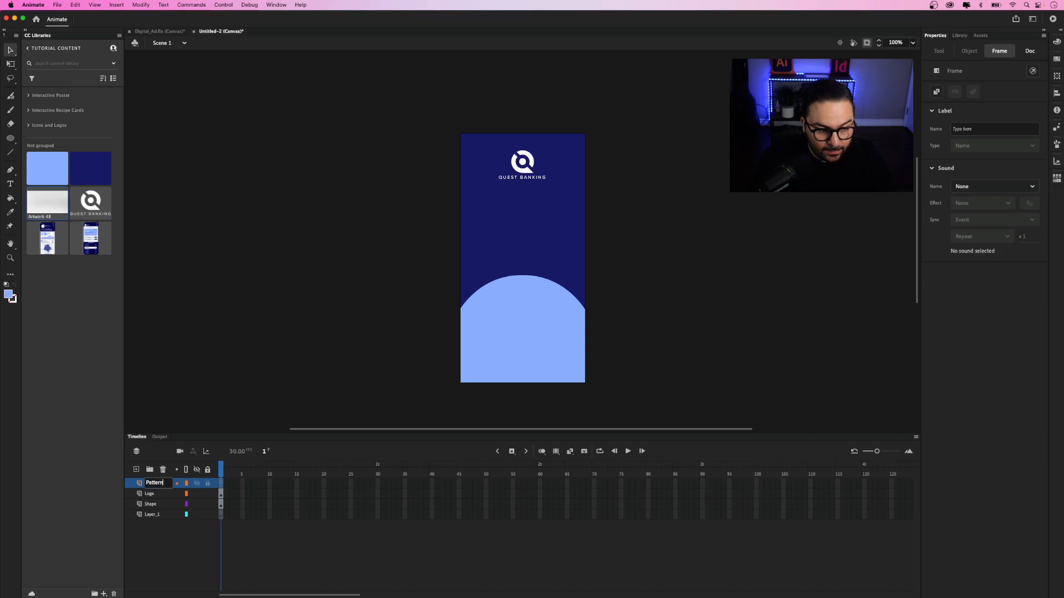
key("Return")
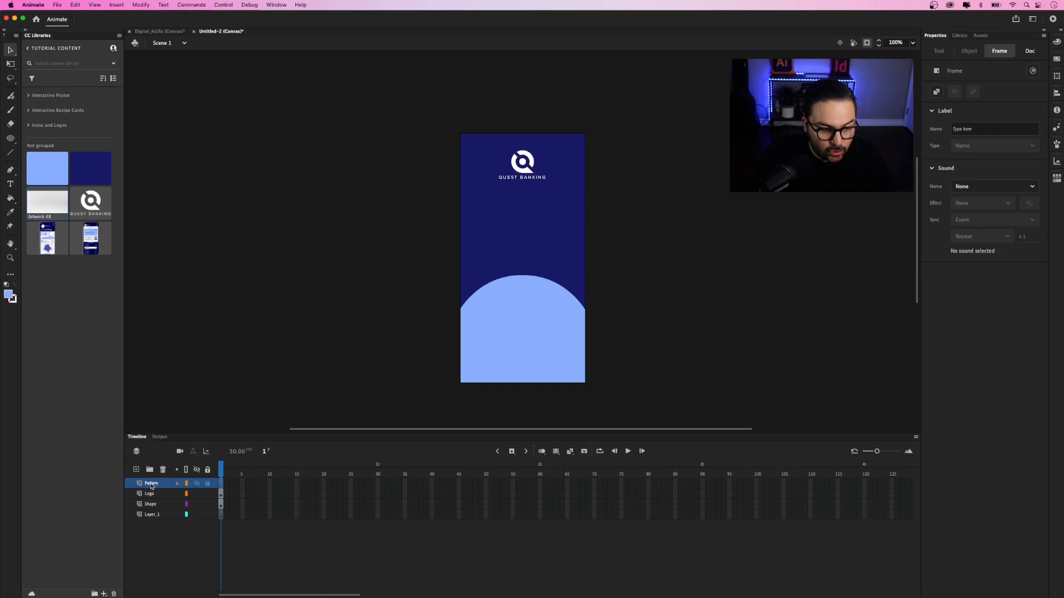
left_click_drag(151, 487, 151, 509)
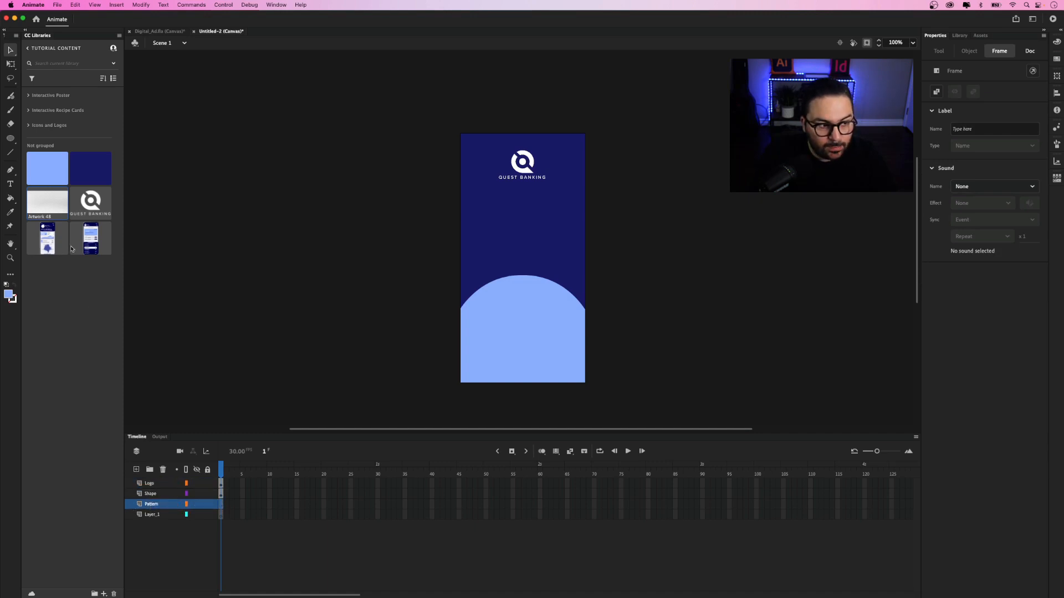
- Import the line pattern, Artwork 48, from the library onto the Pattern layer as a single bitmap image
left_click_drag(48, 204, 401, 221)
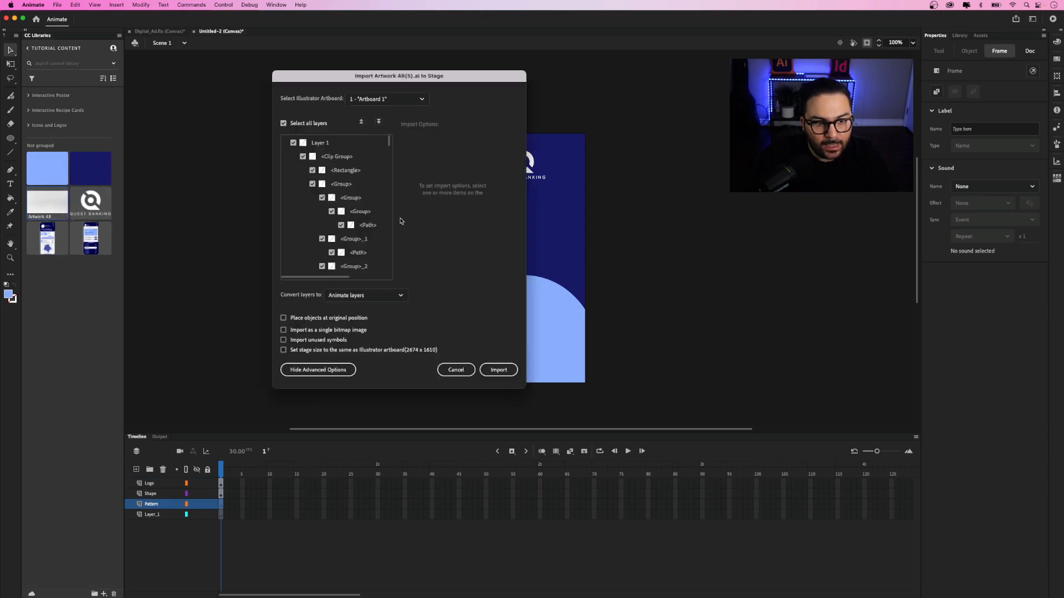
left_click(283, 330)
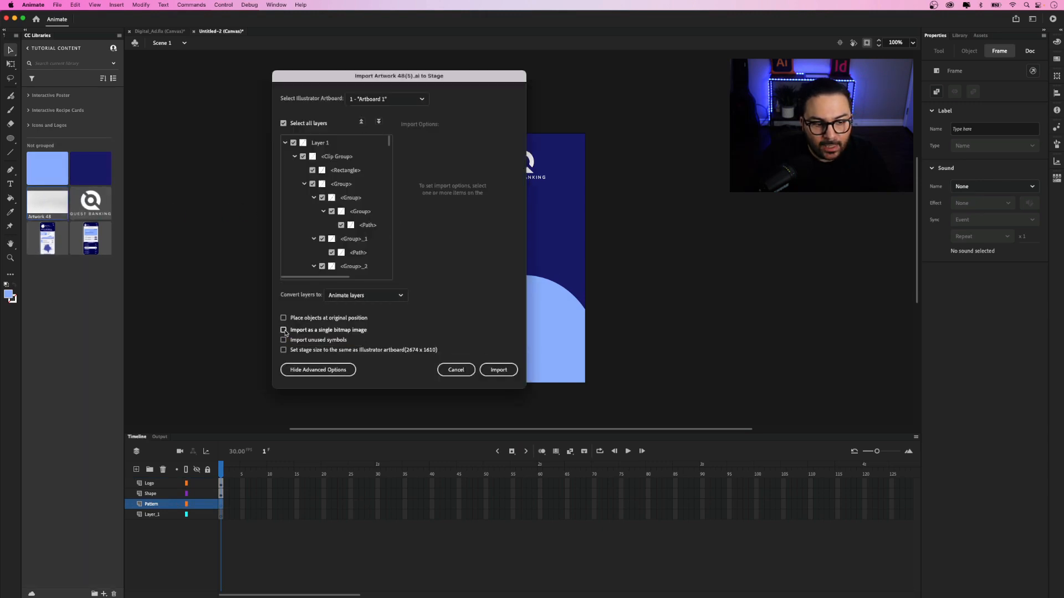
left_click(497, 371)
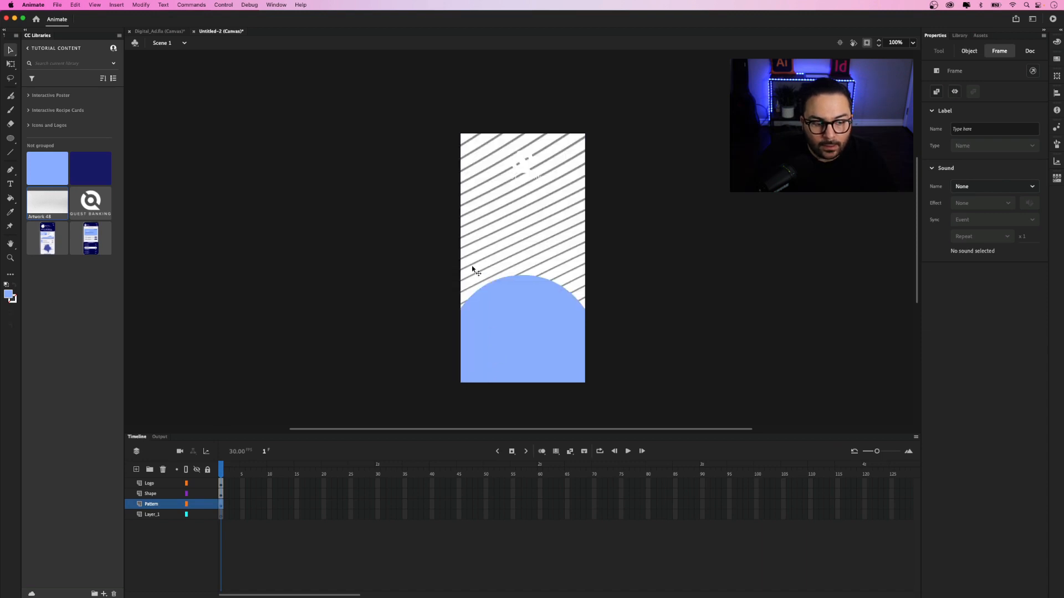
- Scale the pattern image down to about 446 x 740 px so that it still covers the whole stage
scroll(472, 270, "down", 3)
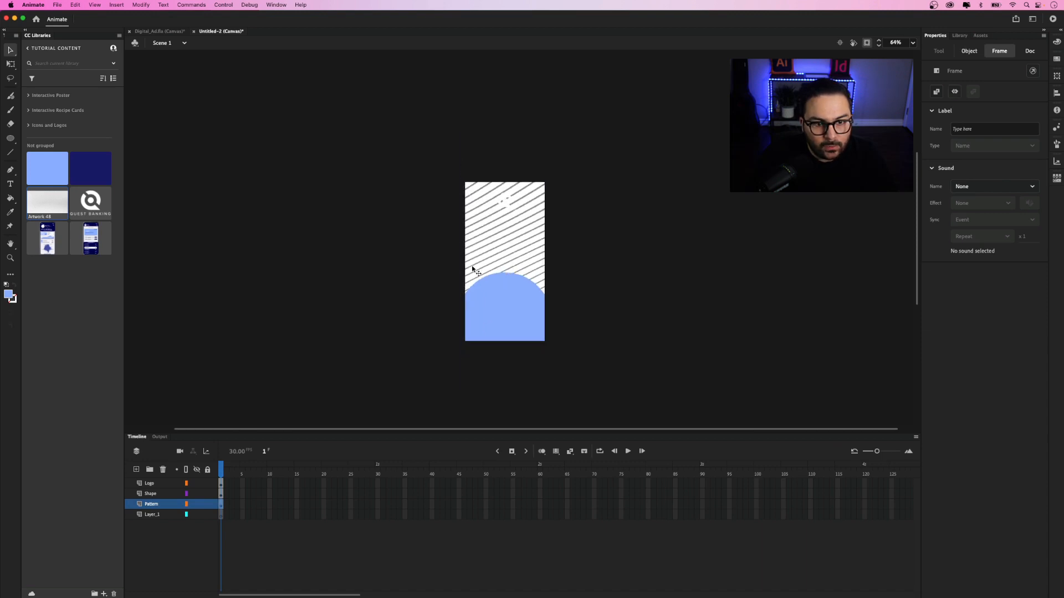
left_click(10, 65)
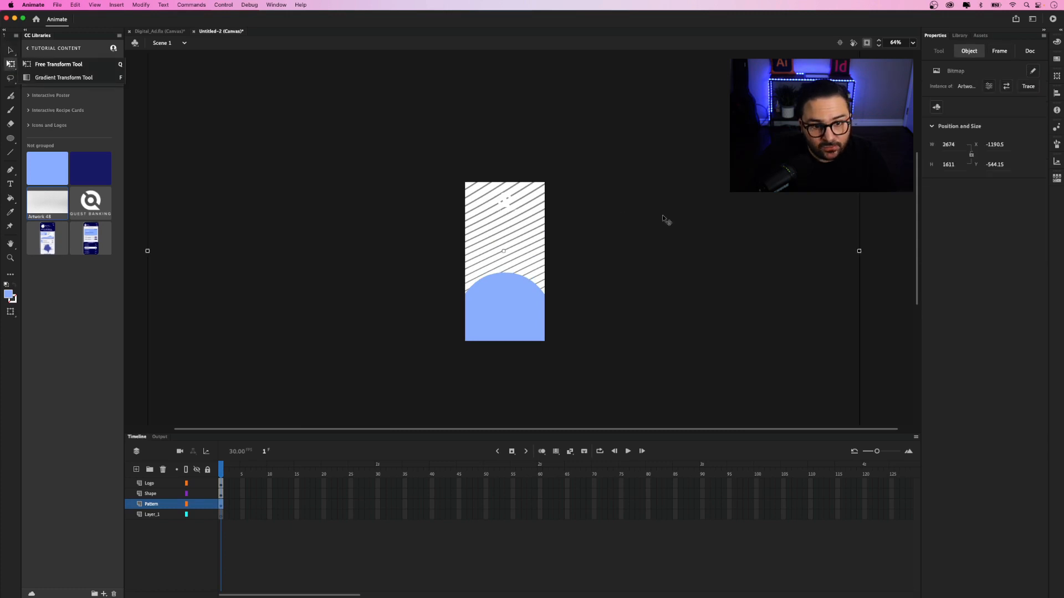
scroll(780, 249, "down", 3)
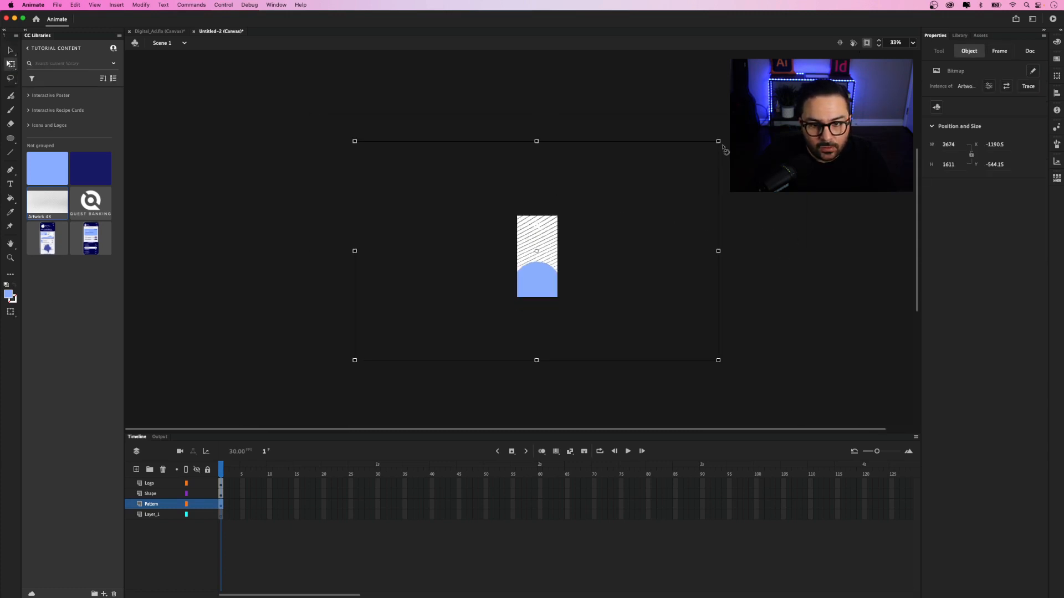
left_click_drag(719, 142, 589, 334)
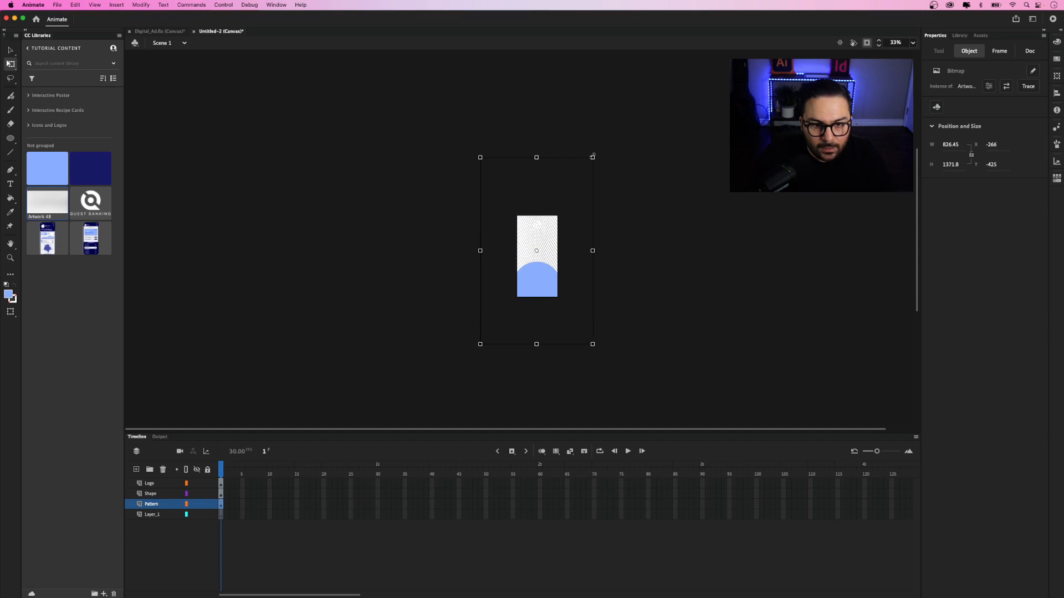
left_click_drag(594, 156, 573, 185)
scroll(565, 284, "up", 5)
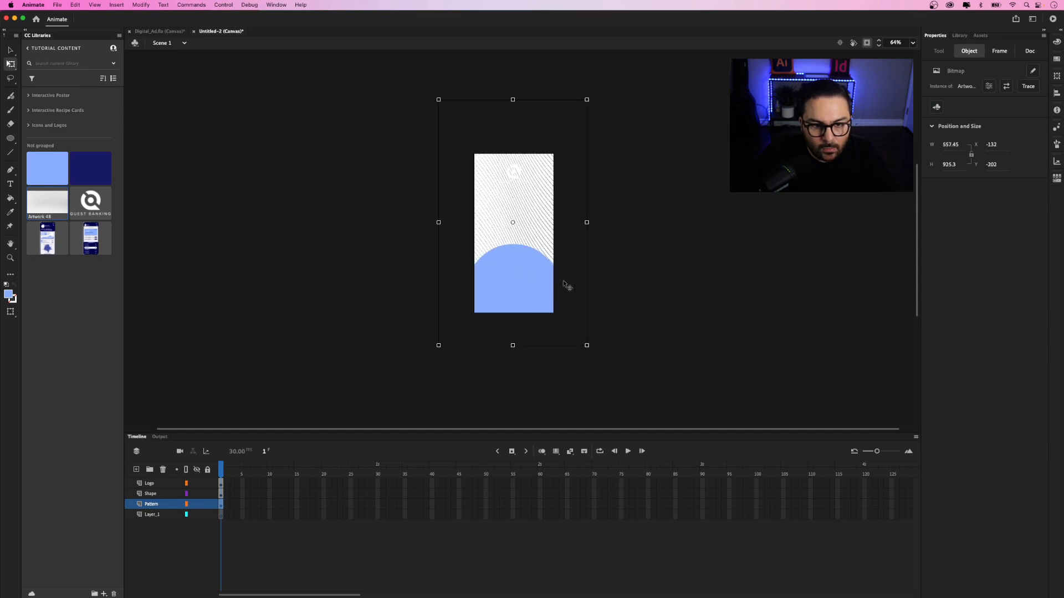
scroll(566, 284, "up", 2)
left_click_drag(593, 53, 574, 85)
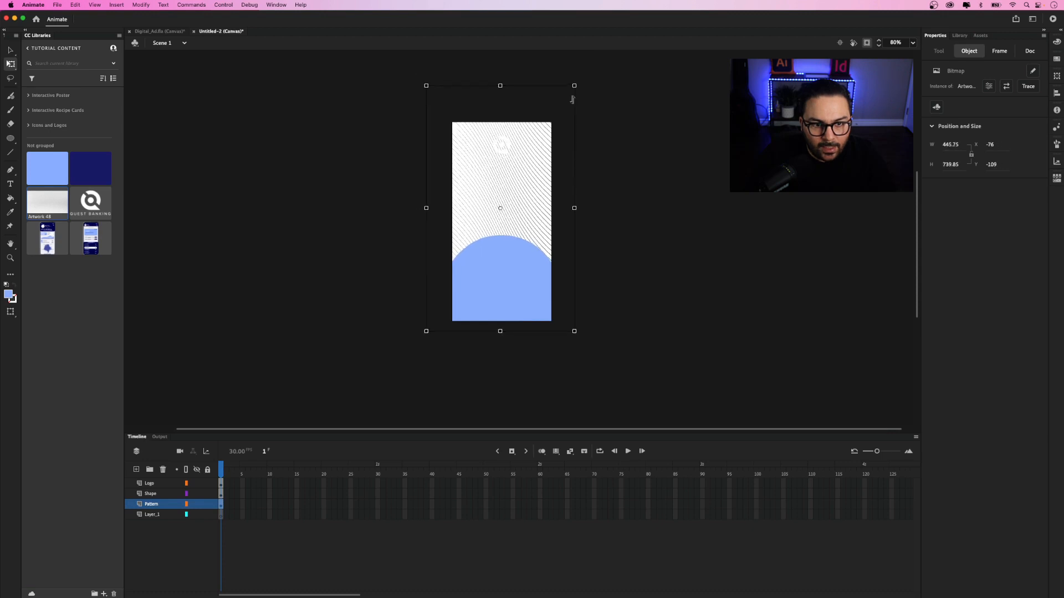
- Center the pattern image horizontally and vertically on the stage
left_click(1056, 94)
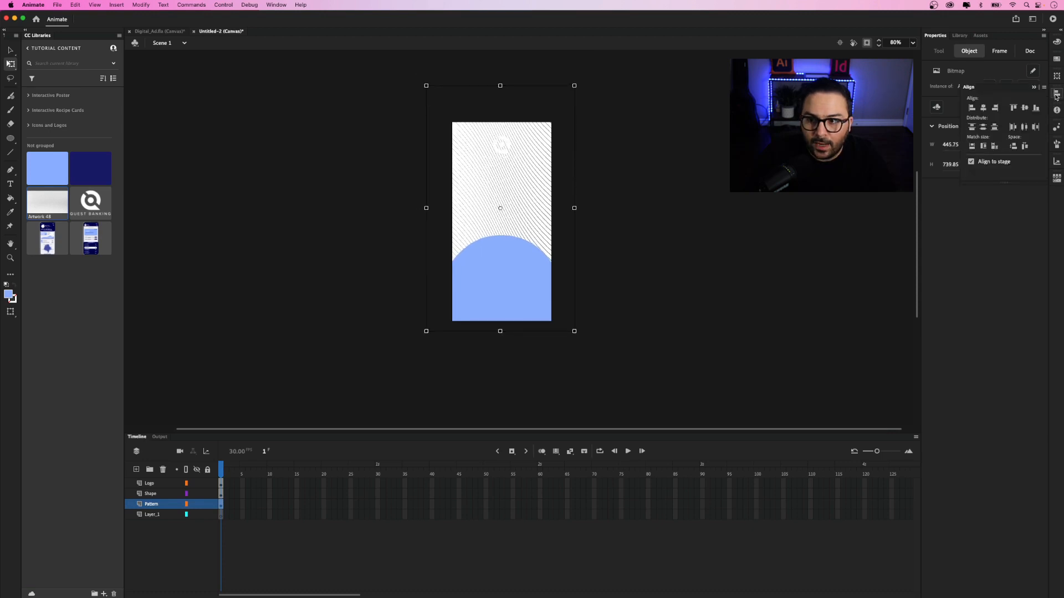
left_click(983, 110)
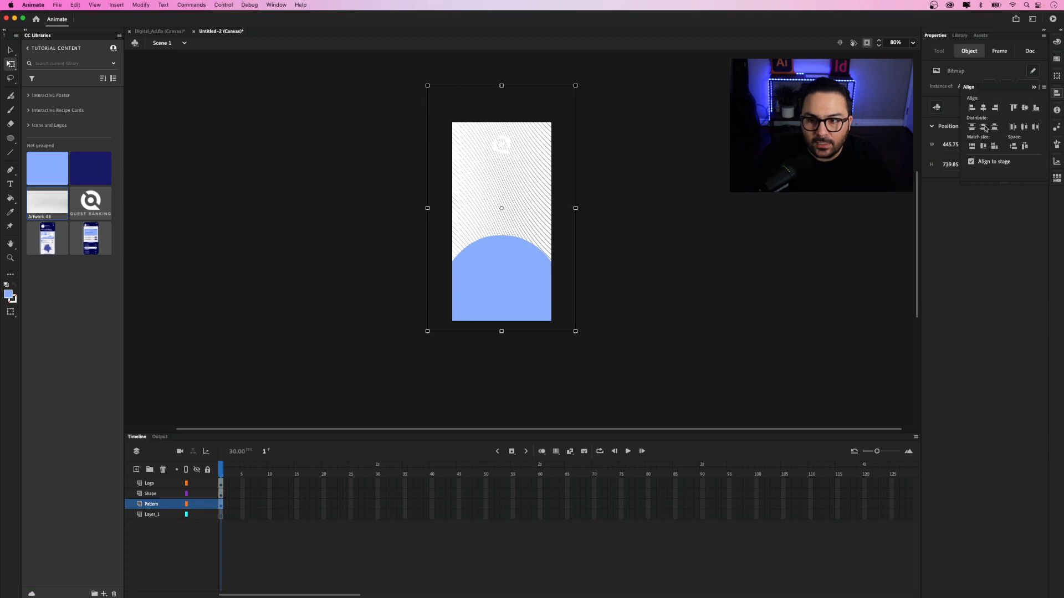
left_click(1025, 109)
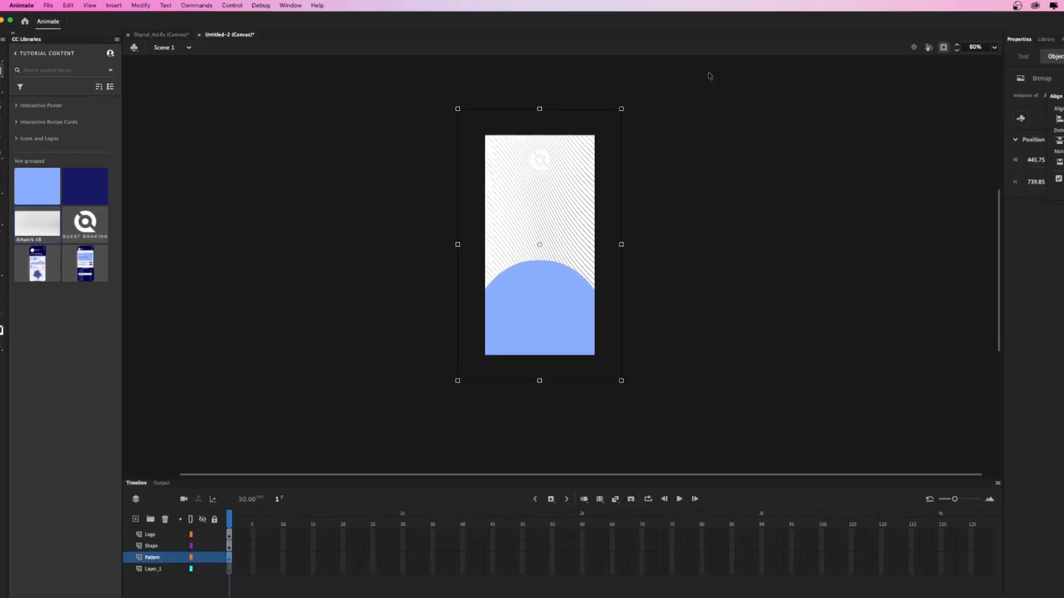
- Convert the pattern image to a Movie Clip symbol named Pattern
left_click(142, 5)
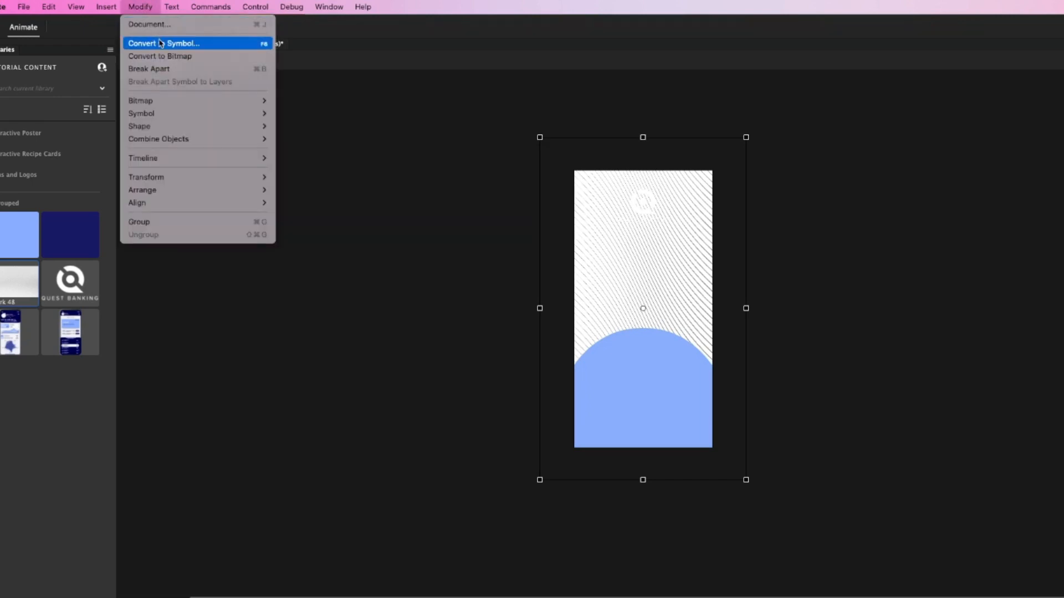
left_click(193, 48)
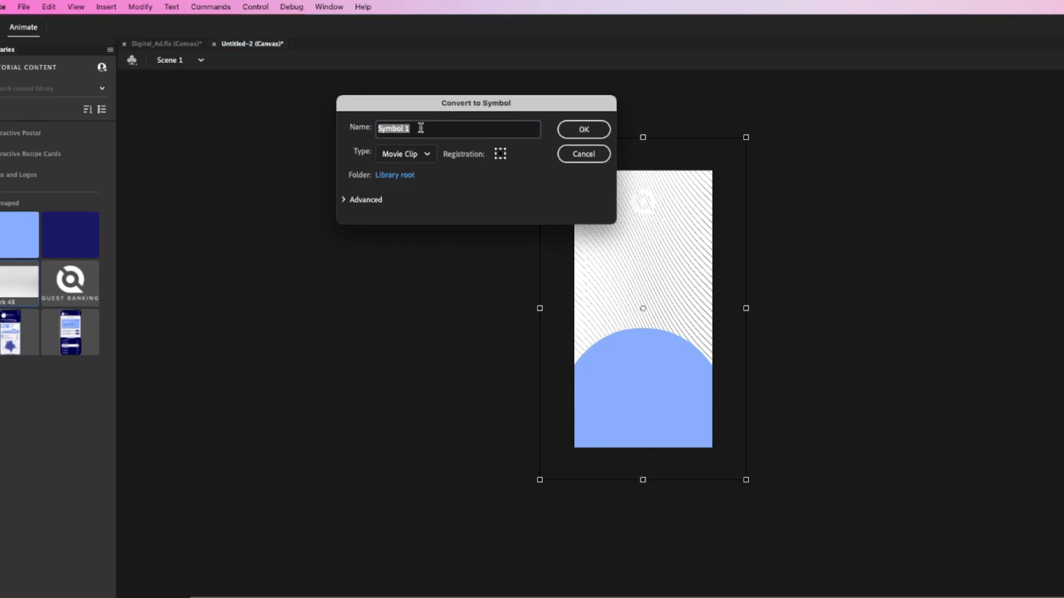
type("Pattern")
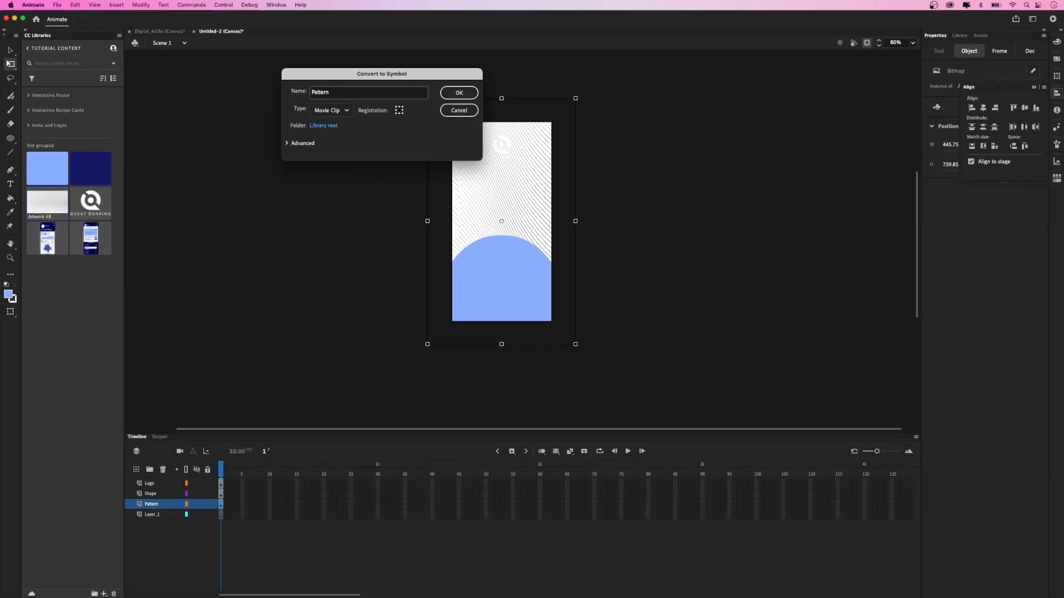
left_click(469, 97)
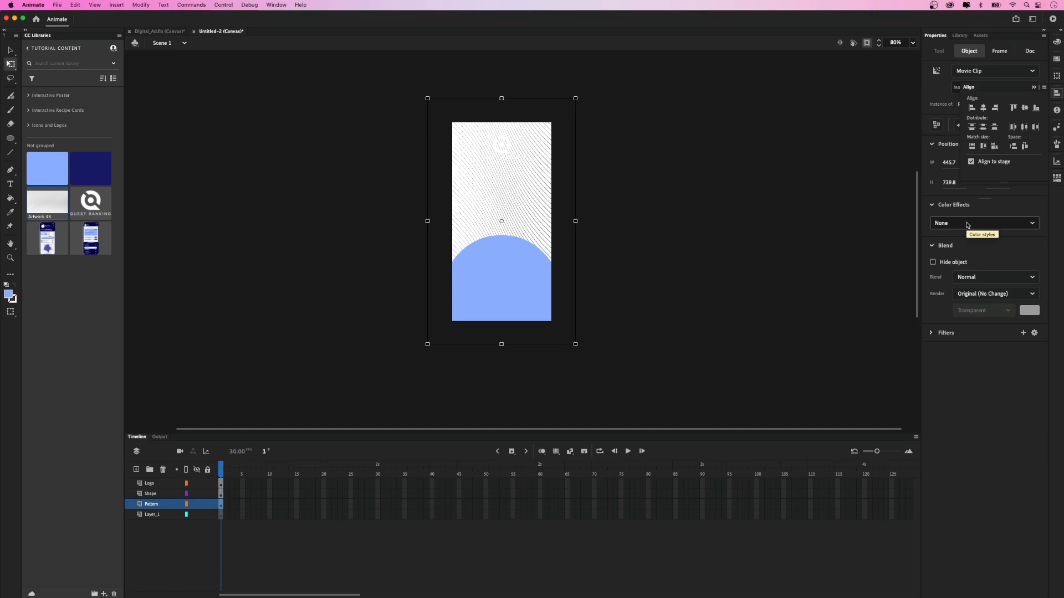
- Apply an Alpha color effect of 20% to the Pattern movie clip
left_click(967, 224)
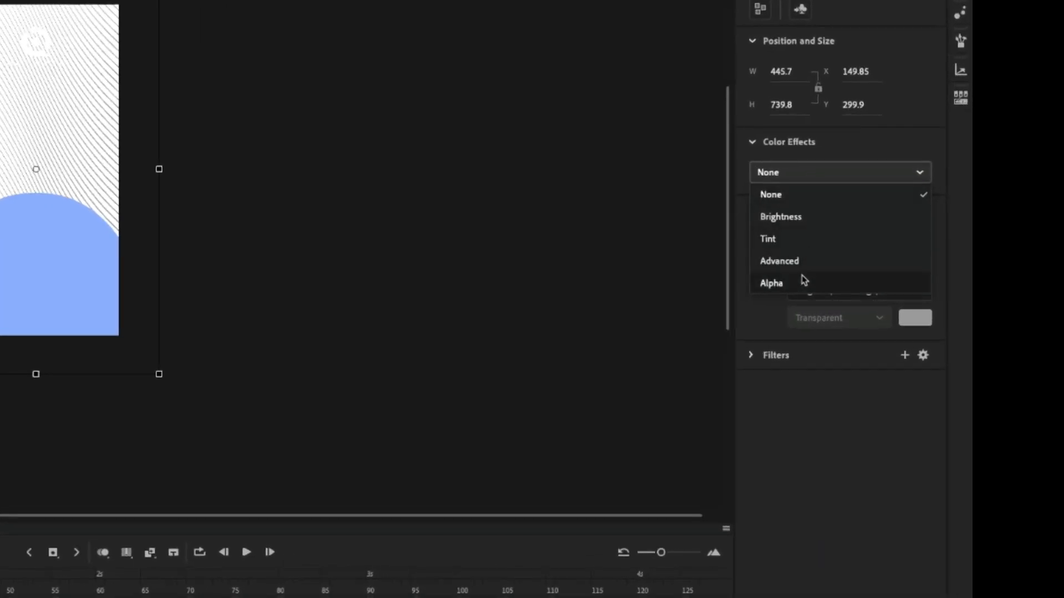
left_click(804, 282)
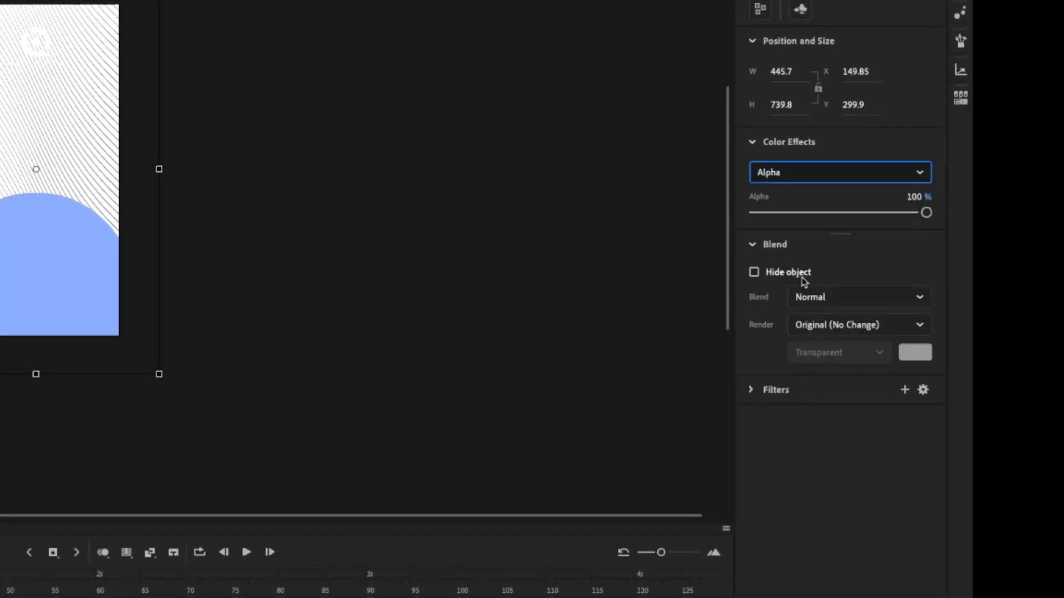
left_click(925, 213)
left_click_drag(925, 213, 793, 217)
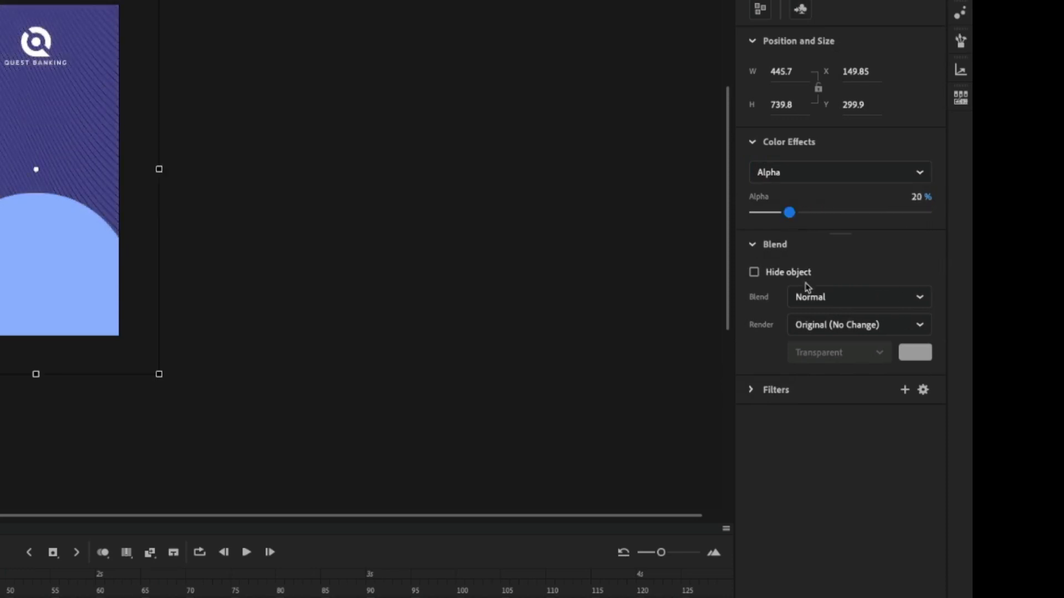
- Set the Pattern movie clip's blend mode to Multiply and check the subtle lines against the navy stage
left_click(826, 298)
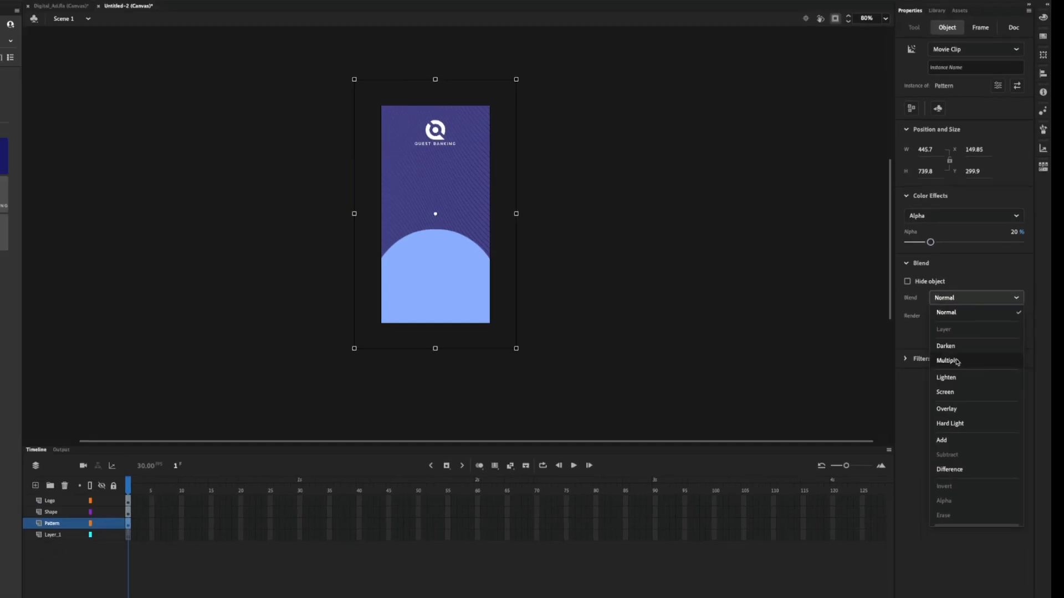
left_click(830, 395)
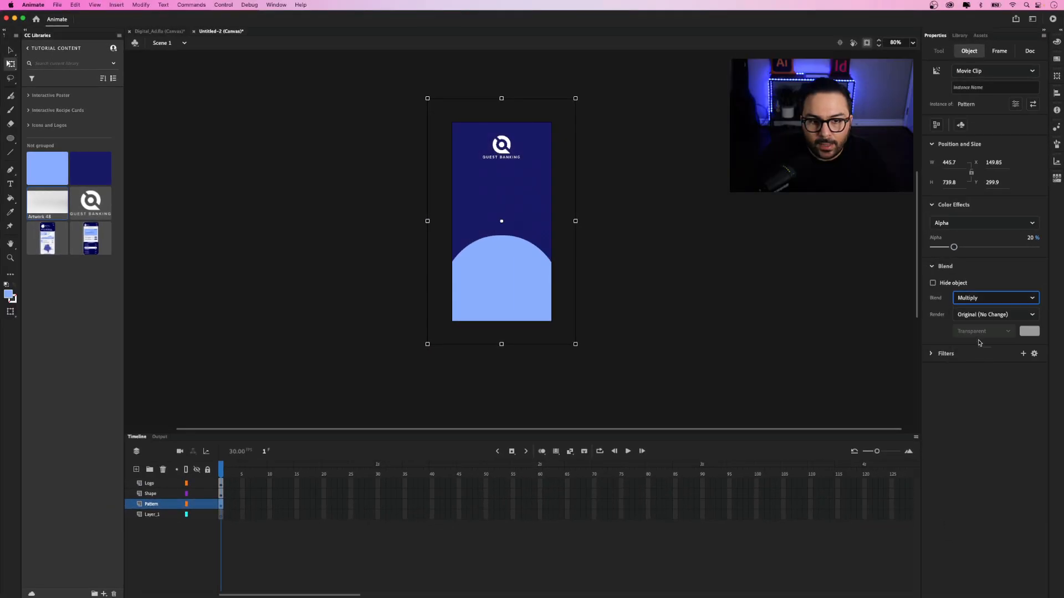
left_click_drag(954, 248, 954, 248)
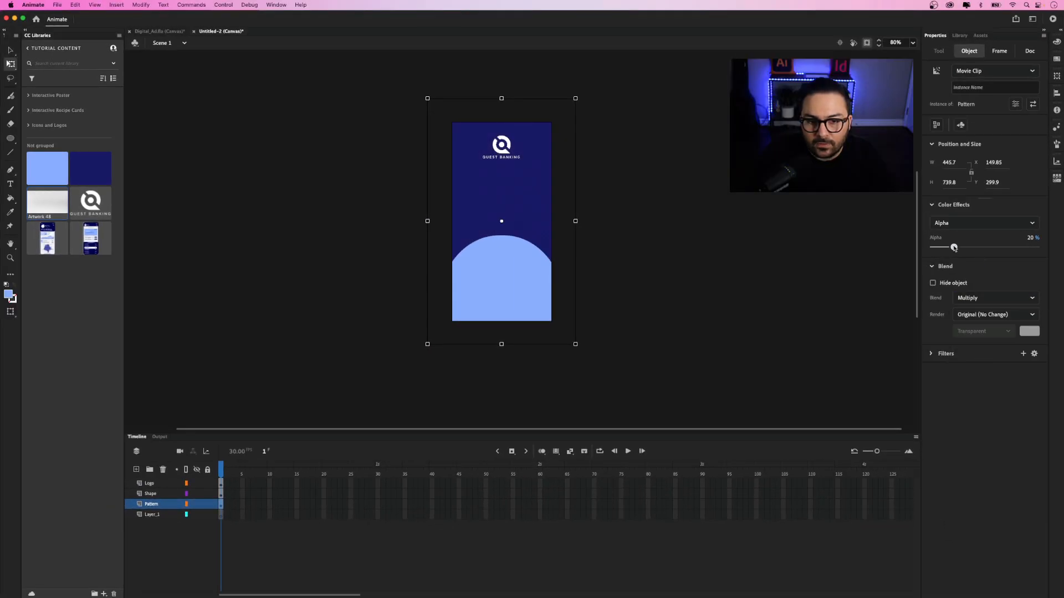
left_click(580, 204)
scroll(540, 185, "up", 5)
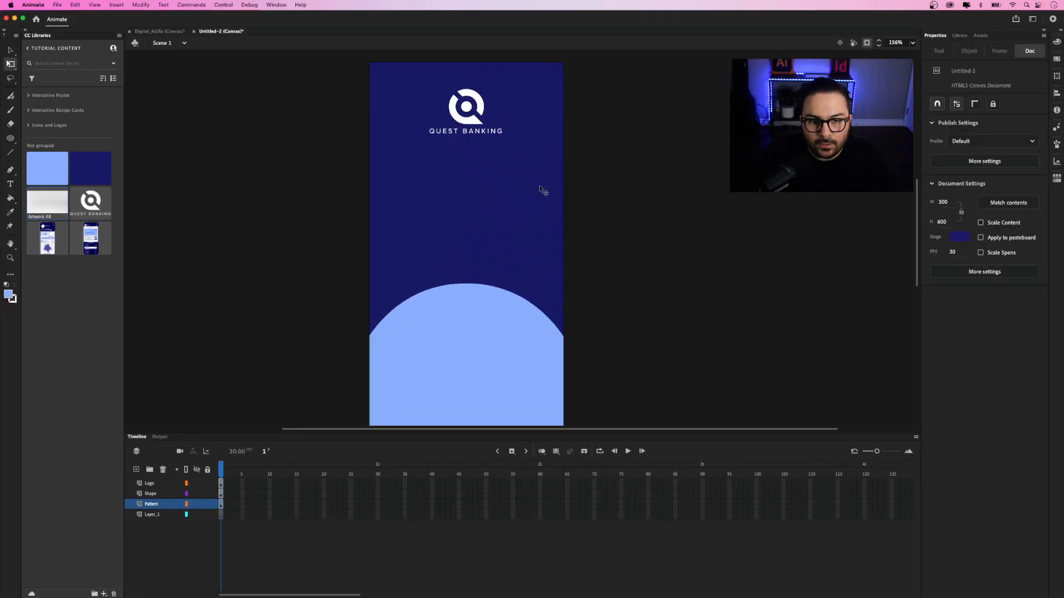
left_click_drag(464, 167, 495, 184)
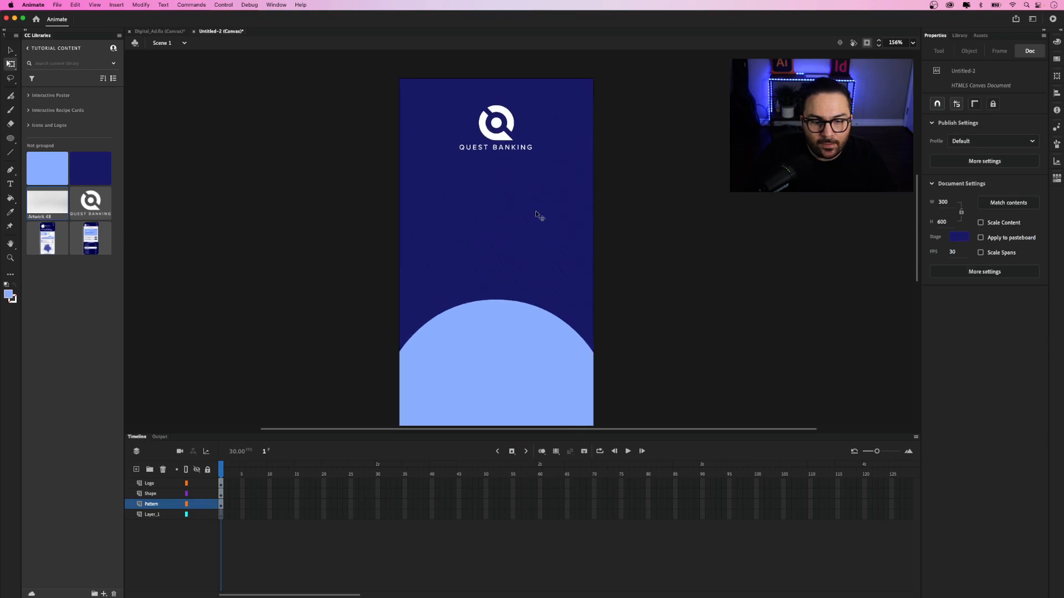
scroll(535, 210, "down", 2)
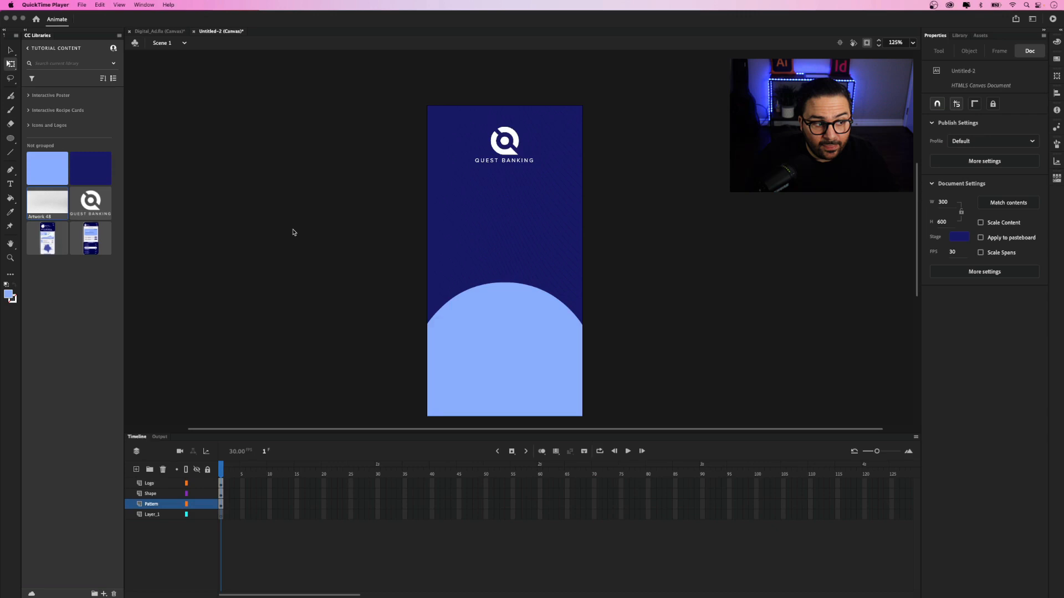
- Add a new layer above the Logo layer and name it Phone_1
left_click(222, 247)
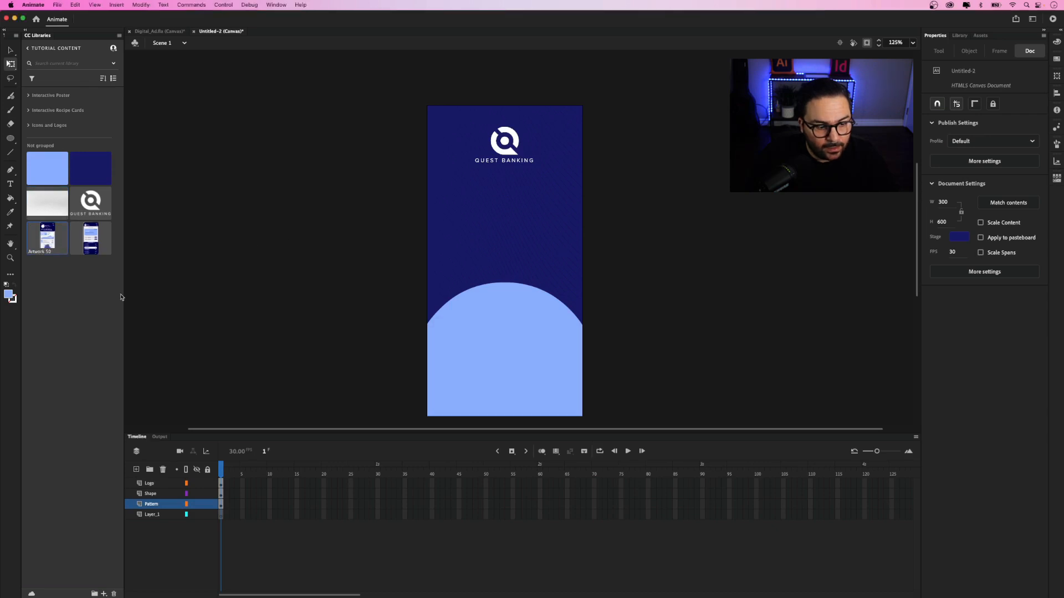
left_click(146, 486)
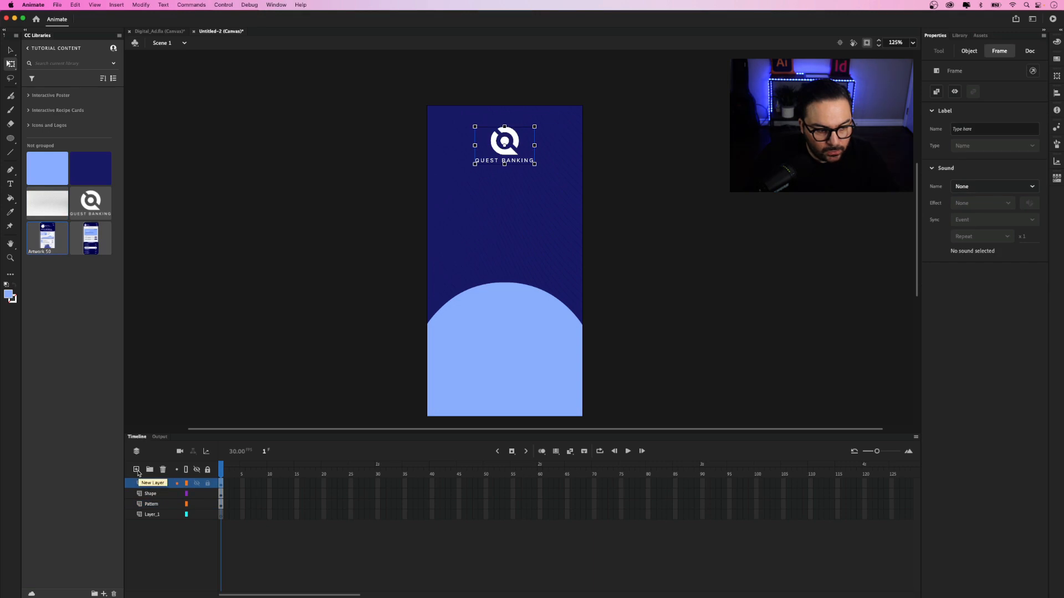
left_click(136, 470)
left_click(158, 487)
double_click(158, 486)
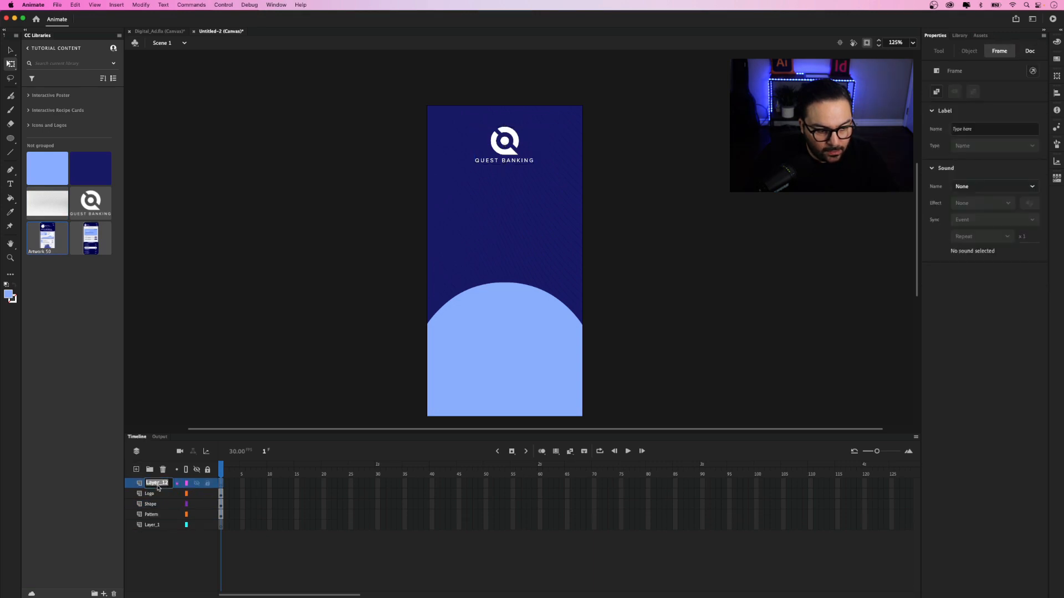
type("Phone_1")
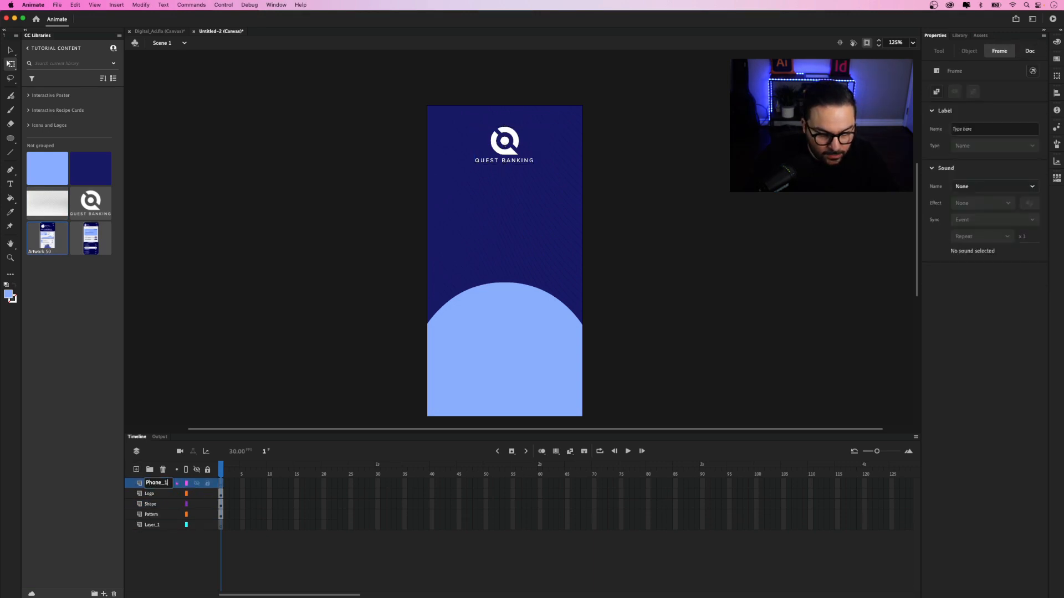
key("Return")
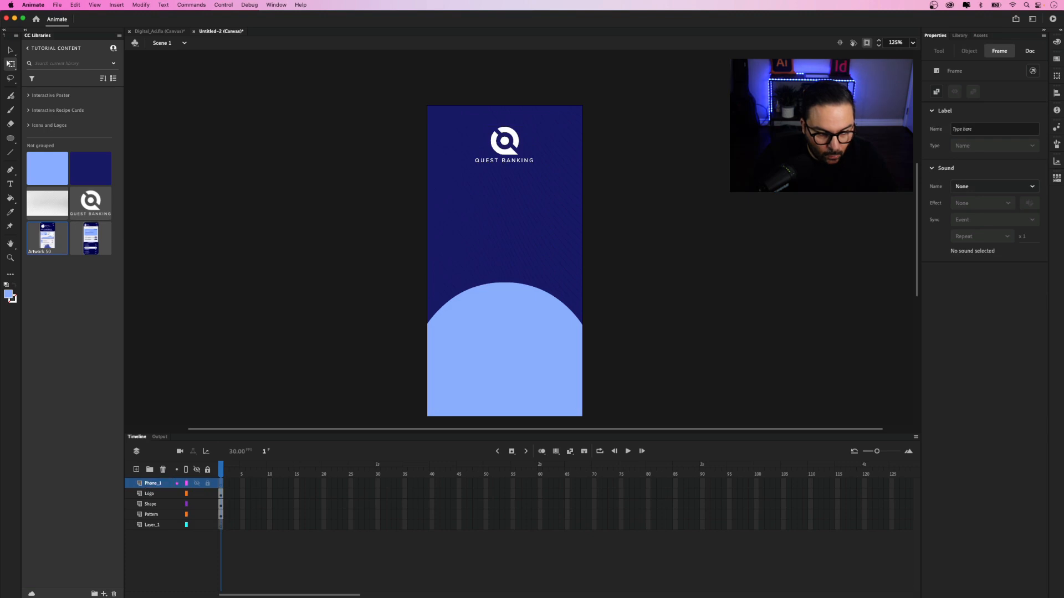
- Add another layer above Phone_1 and name it Phone_2
left_click(136, 470)
double_click(154, 484)
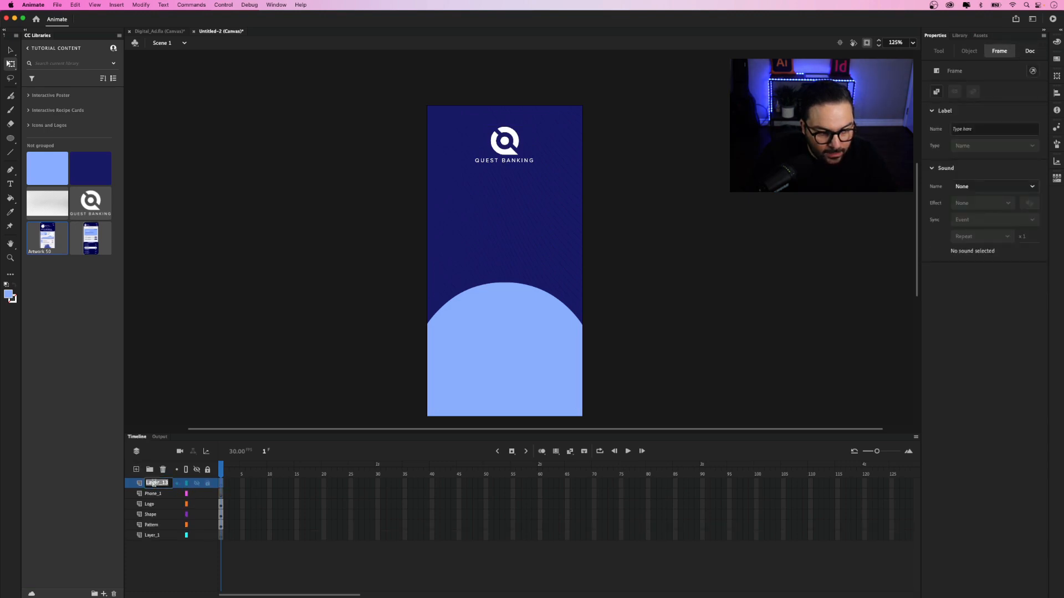
type("Phone_2")
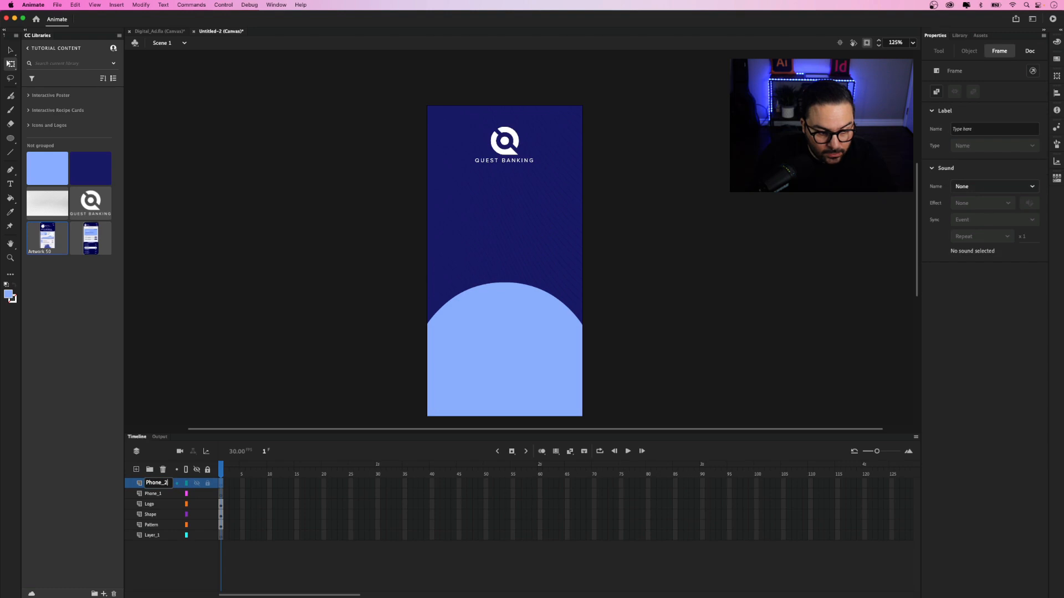
key("Return")
- Import the first phone mockup, Artwork 50, from the library onto the Phone_1 layer as a single bitmap image
left_click(153, 495)
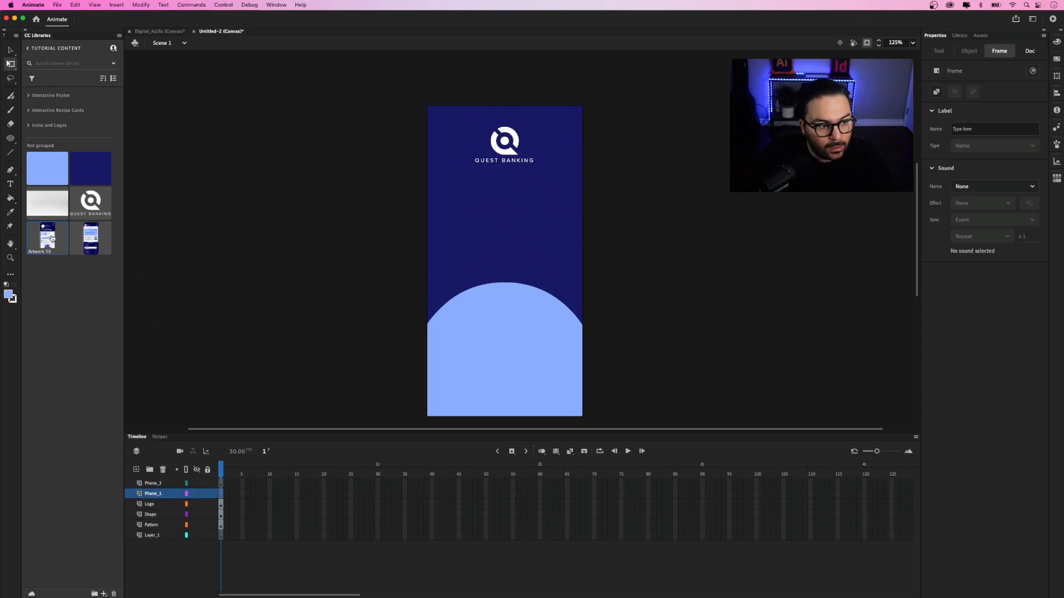
left_click_drag(51, 238, 325, 231)
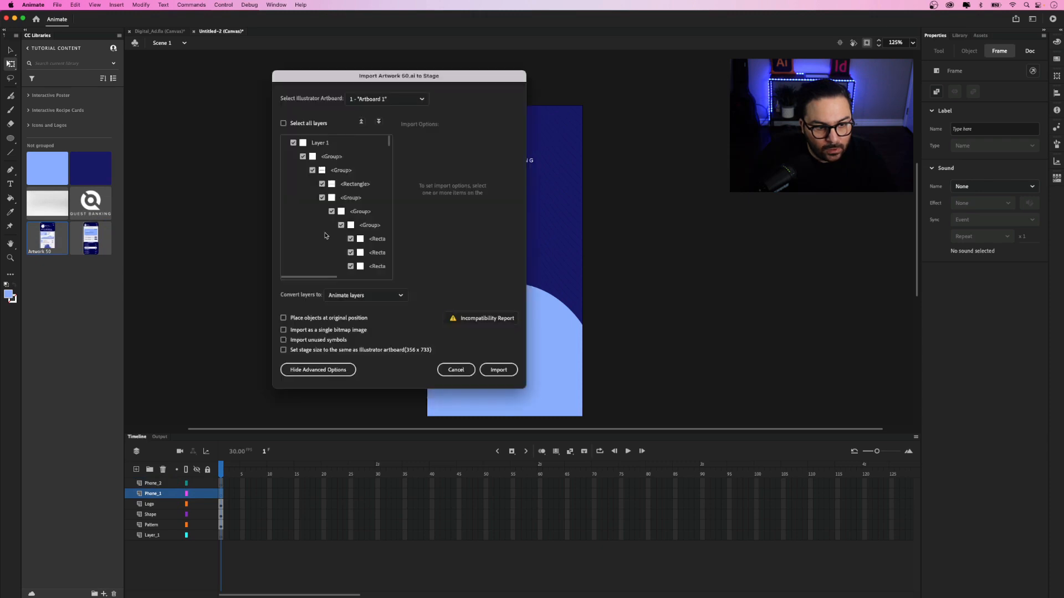
left_click(284, 330)
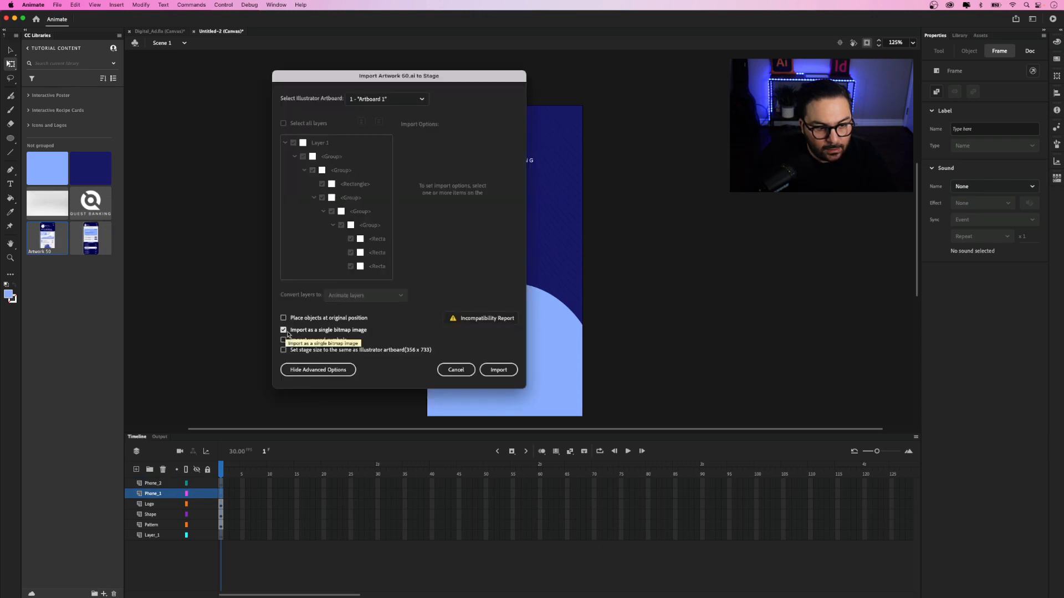
left_click(499, 370)
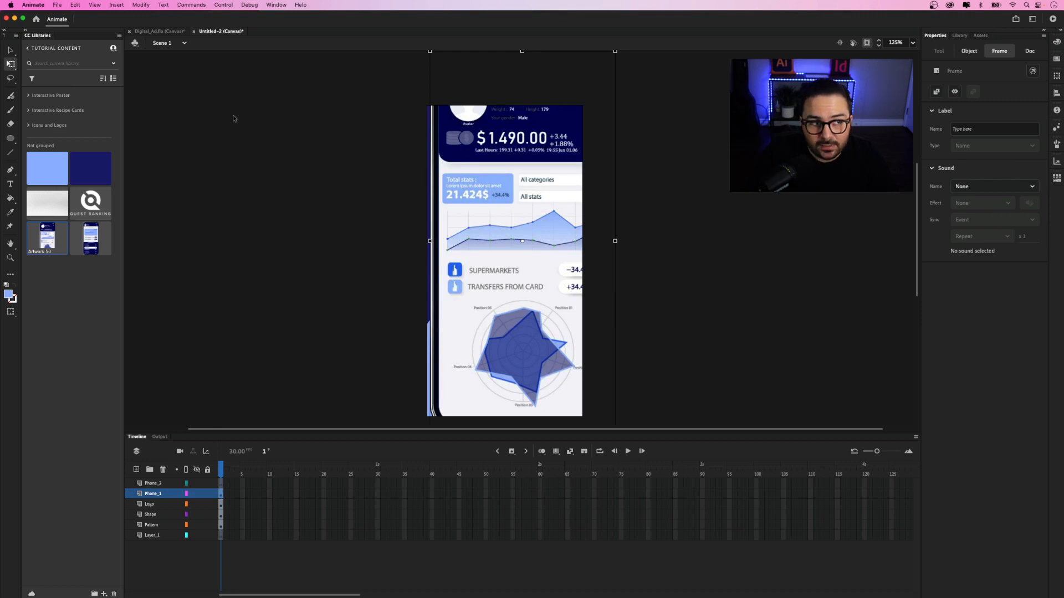
left_click(56, 5)
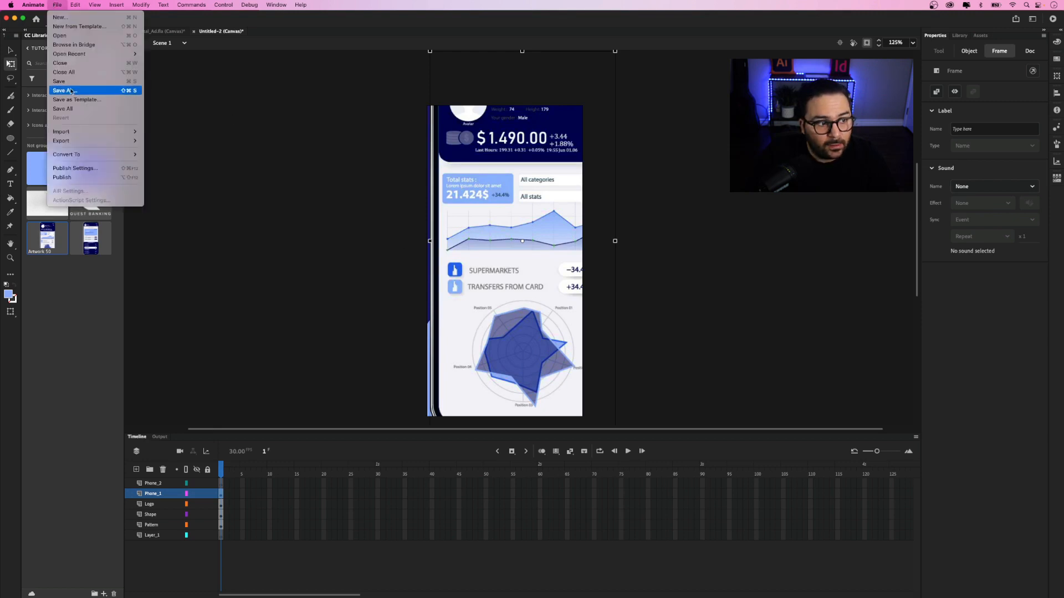
mouse_move(77, 134)
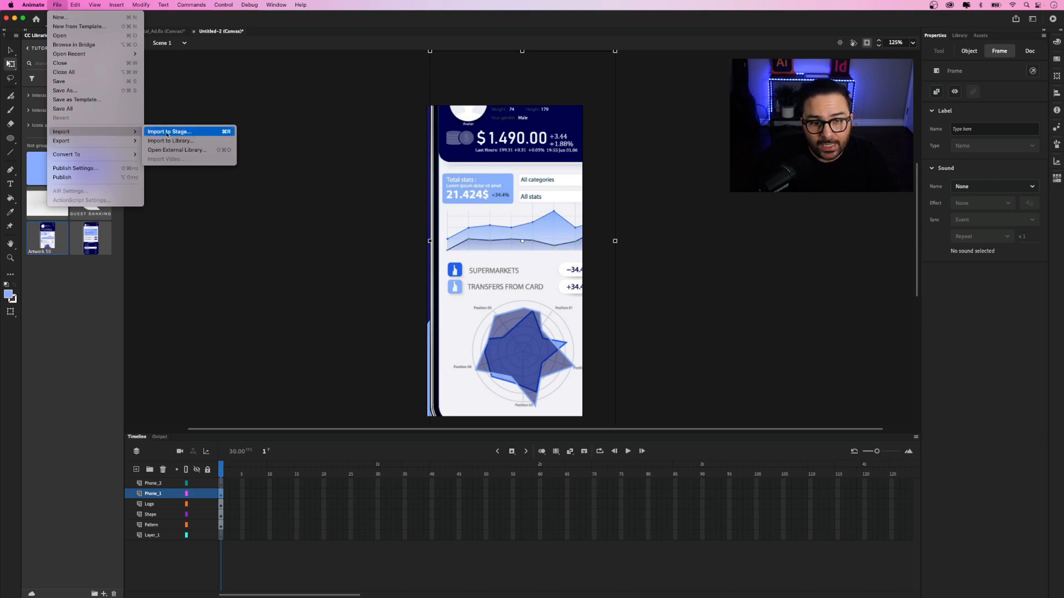
left_click(57, 5)
left_click(58, 5)
left_click(388, 52)
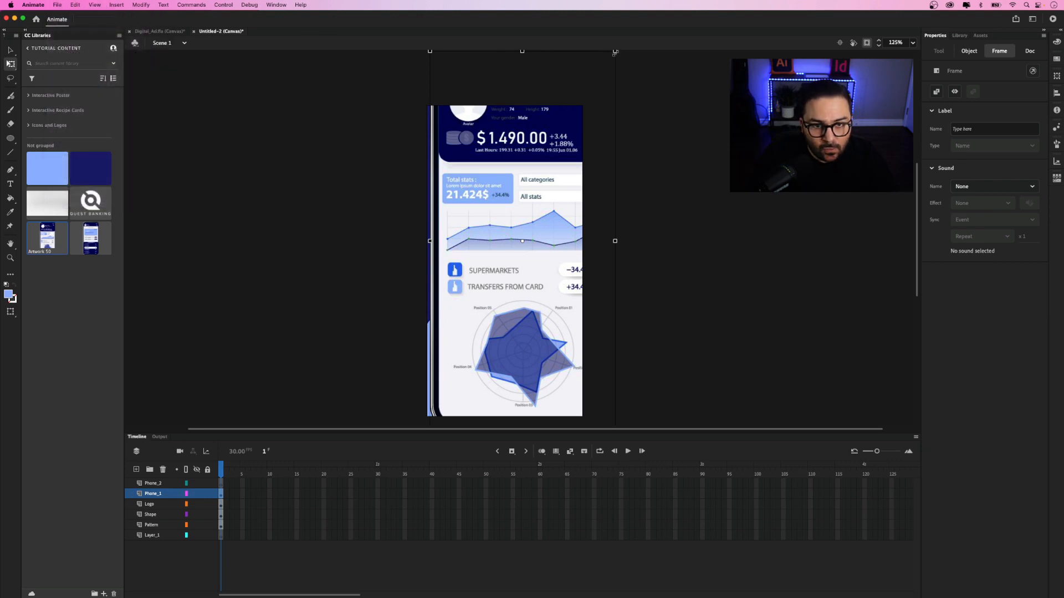
- Scale the first phone image down to about 140 x 288 px and place it in the stage's lower-left corner
left_click_drag(615, 51, 574, 131)
left_click_drag(552, 203, 507, 273)
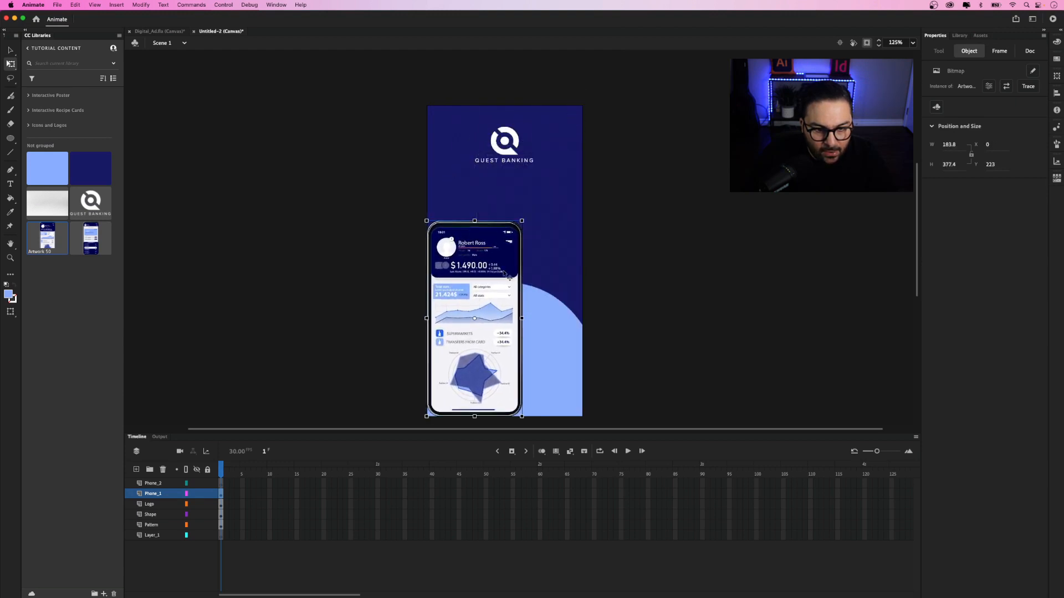
left_click_drag(525, 215, 509, 243)
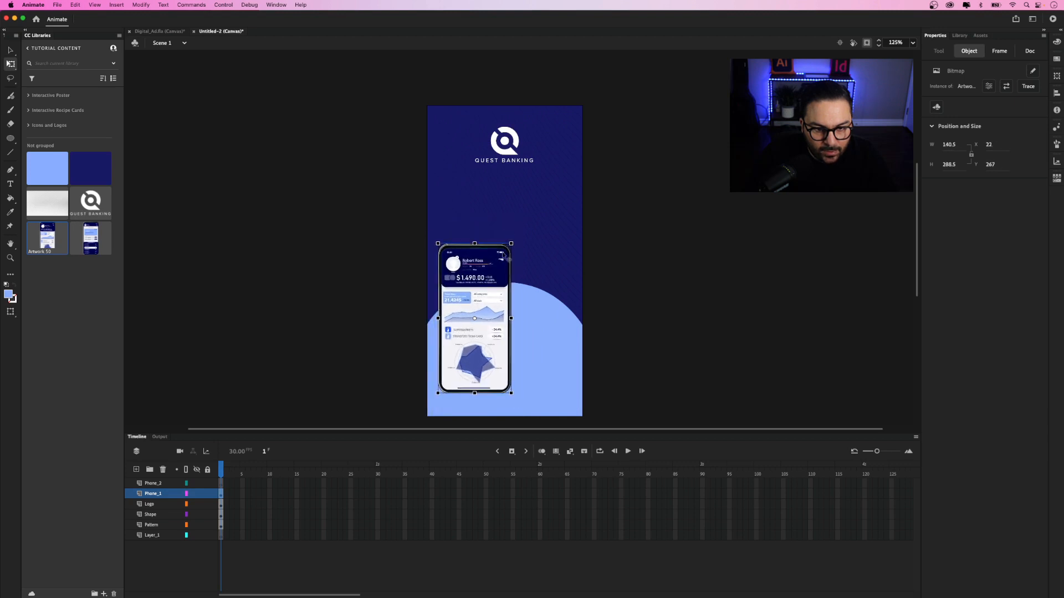
left_click_drag(498, 281, 492, 307)
left_click(592, 304)
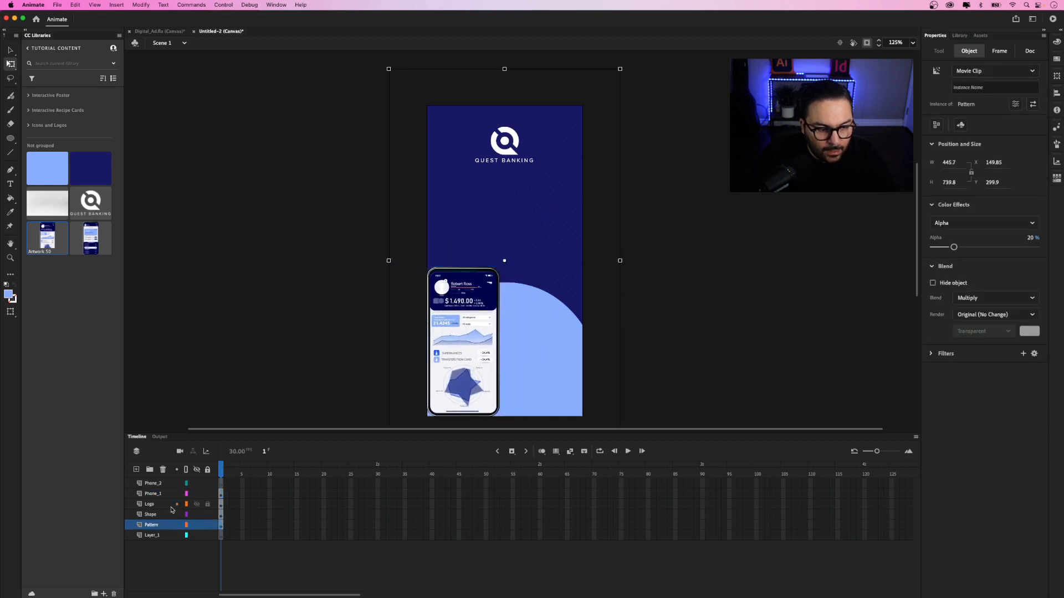
- Import the second phone mockup, Artwork 51, from the library onto the Phone_2 layer as a single bitmap image
left_click(160, 485)
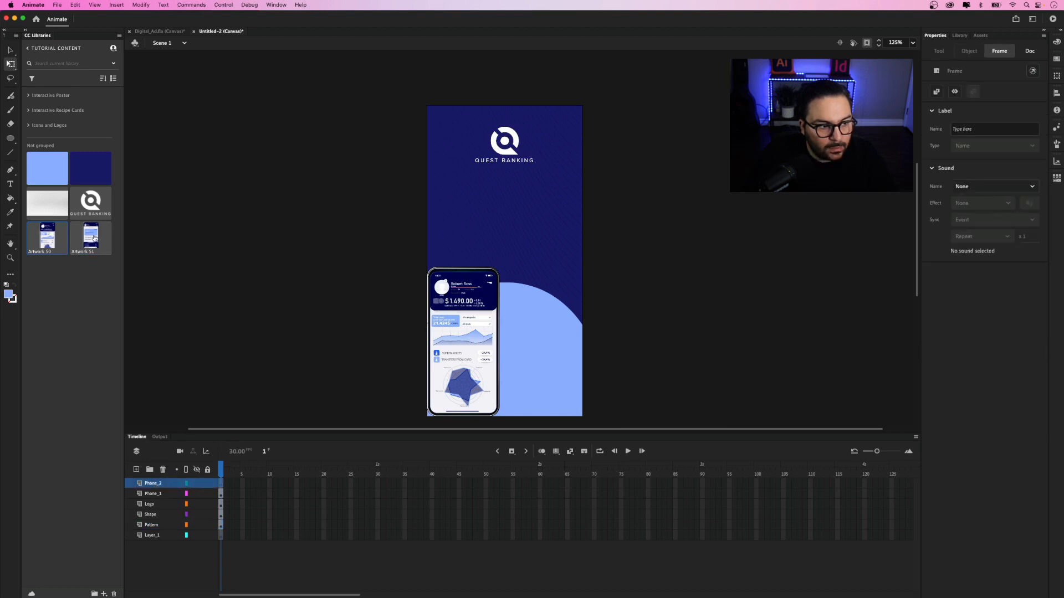
left_click_drag(95, 238, 302, 261)
left_click(283, 330)
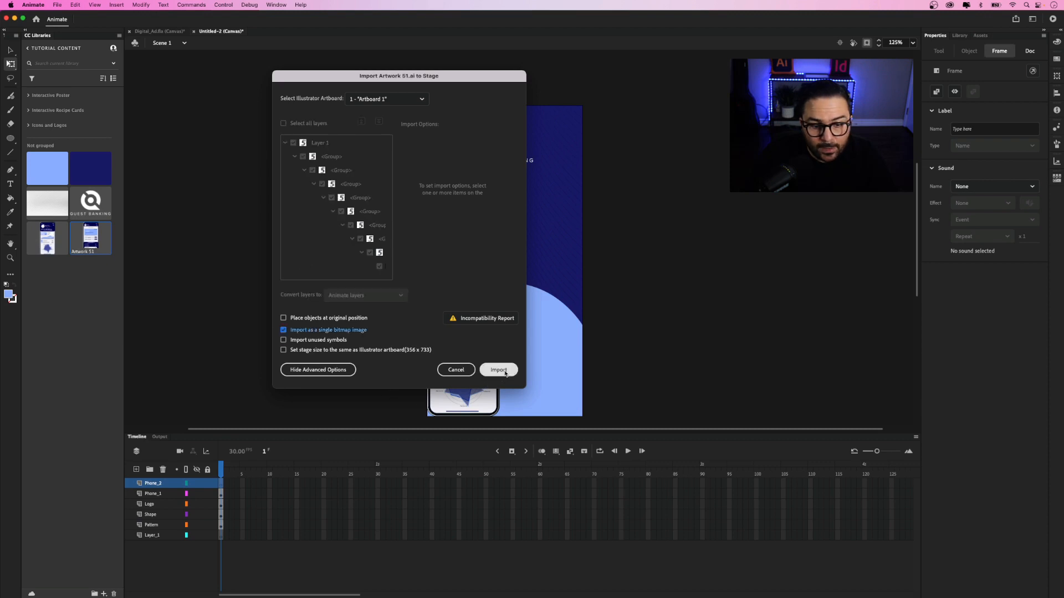
left_click(498, 370)
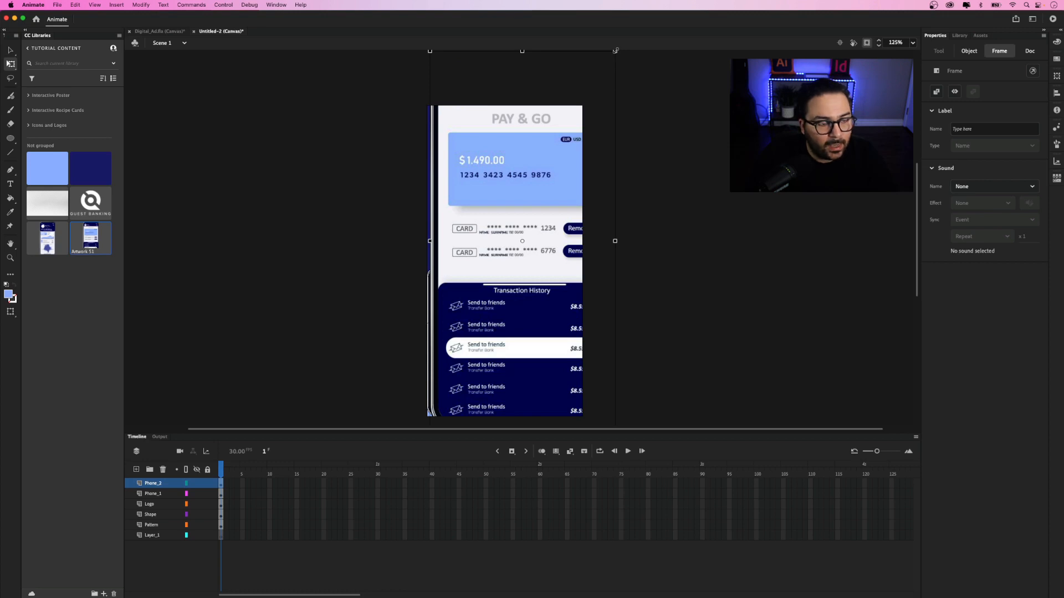
- Scale the second phone image to about 140 x 287 px and place it in the stage's lower-right corner, level with the first phone
left_click_drag(615, 51, 567, 285)
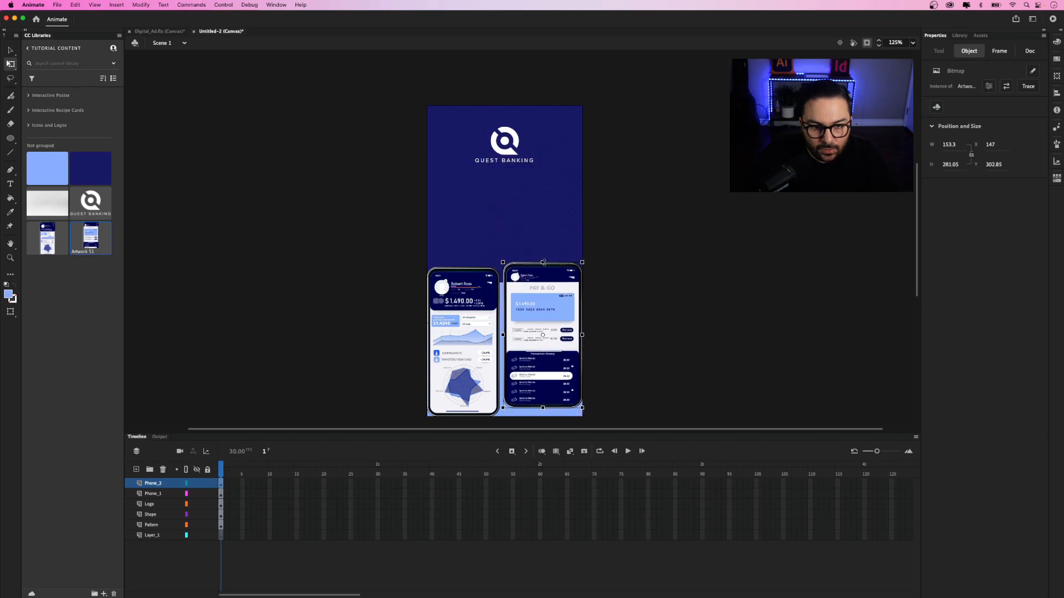
left_click_drag(583, 253, 577, 265)
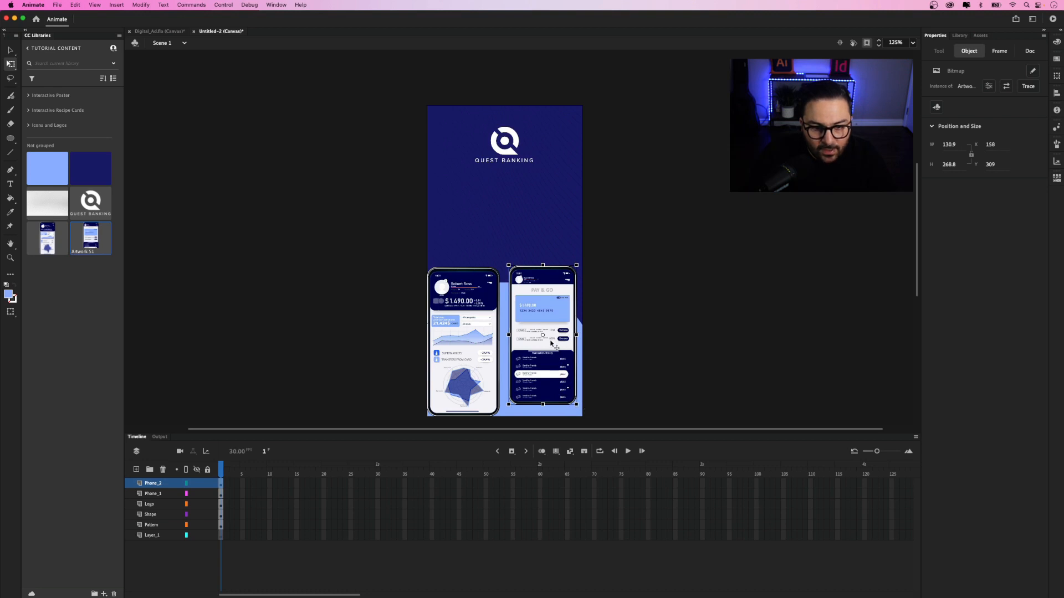
scroll(551, 343, "up", 5)
left_click_drag(552, 353, 551, 207)
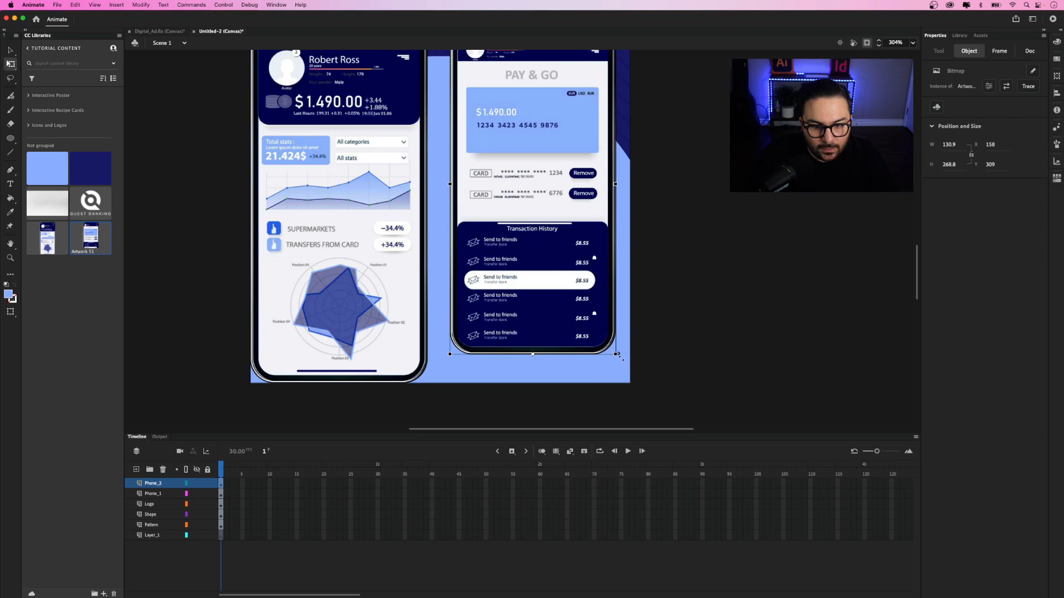
scroll(608, 196, "down", 2)
left_click_drag(610, 144, 598, 173)
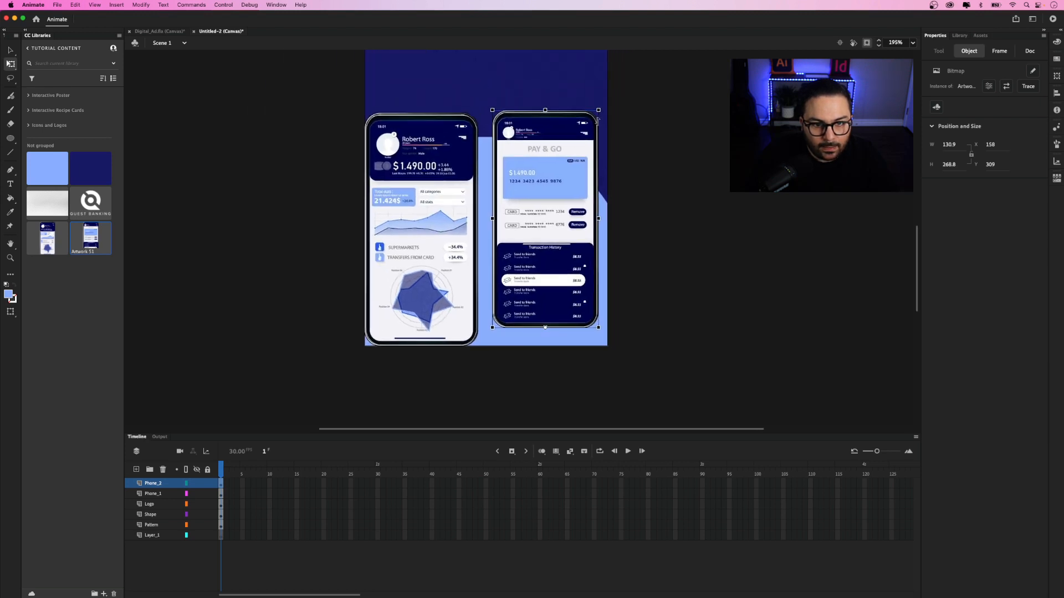
left_click_drag(597, 110, 592, 138)
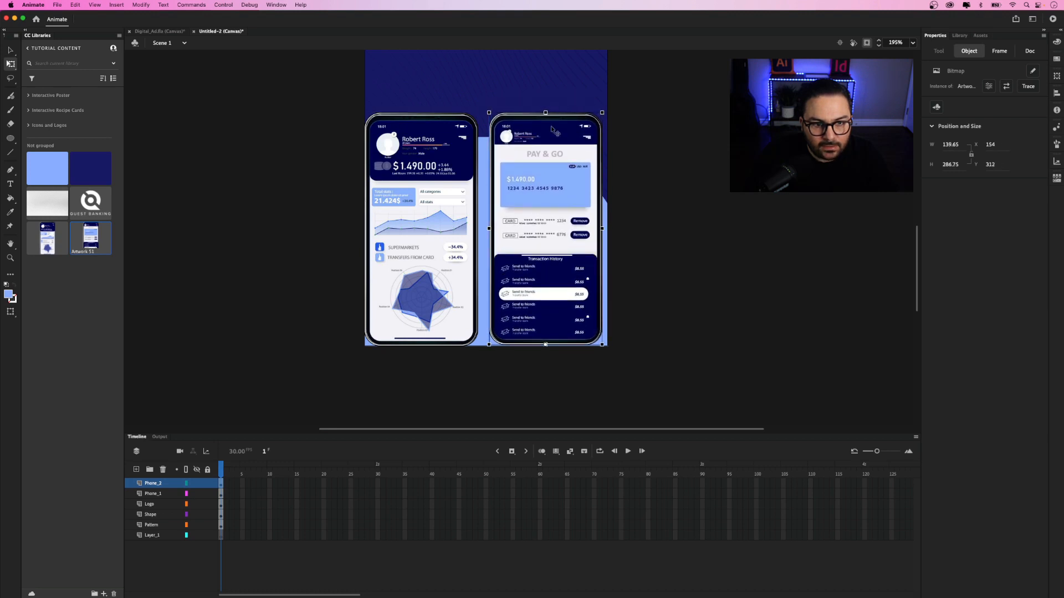
left_click_drag(594, 150, 600, 150)
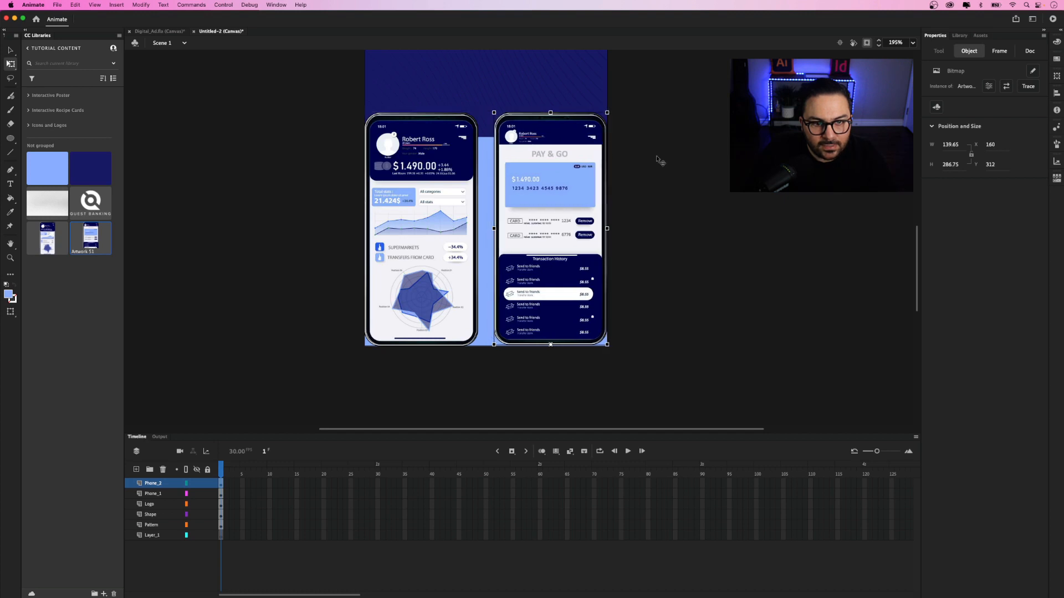
- Add a new layer above Phone_2 and name it Online_banking
left_click(656, 155)
left_click(705, 159)
left_click_drag(706, 158, 687, 222)
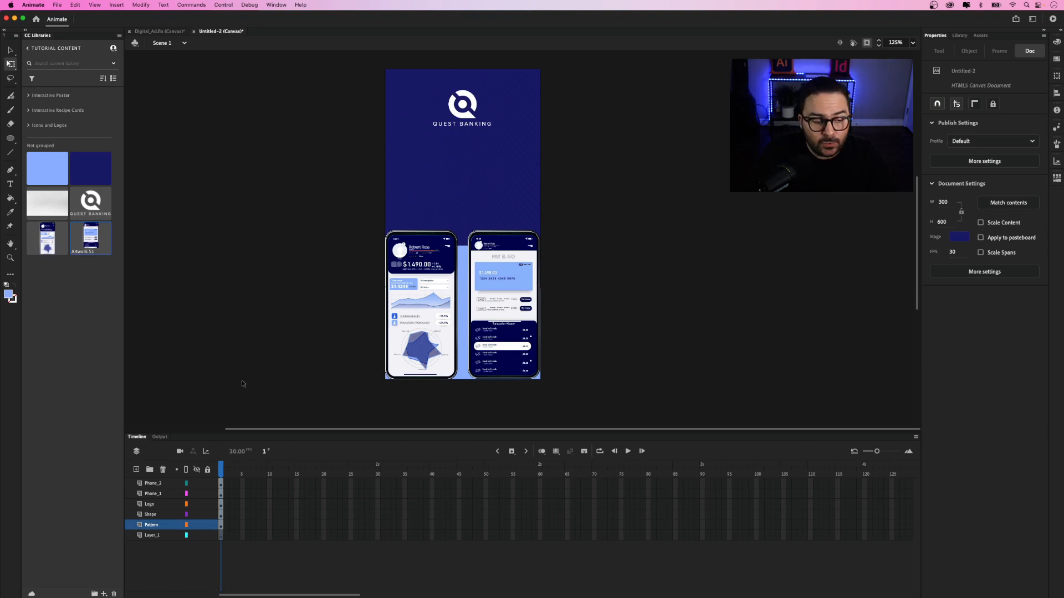
left_click(154, 484)
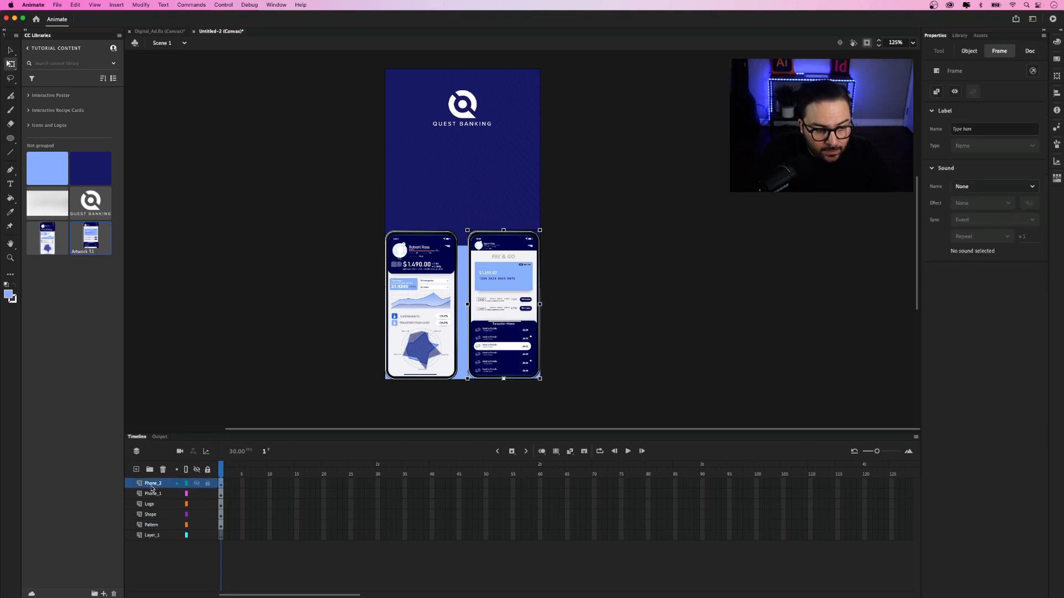
left_click(137, 469)
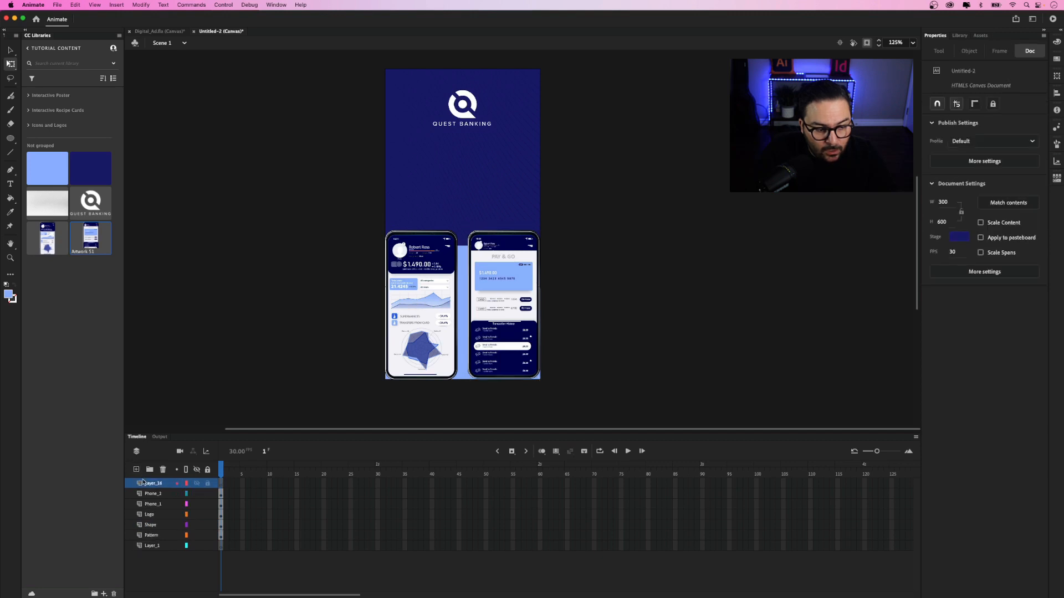
double_click(152, 483)
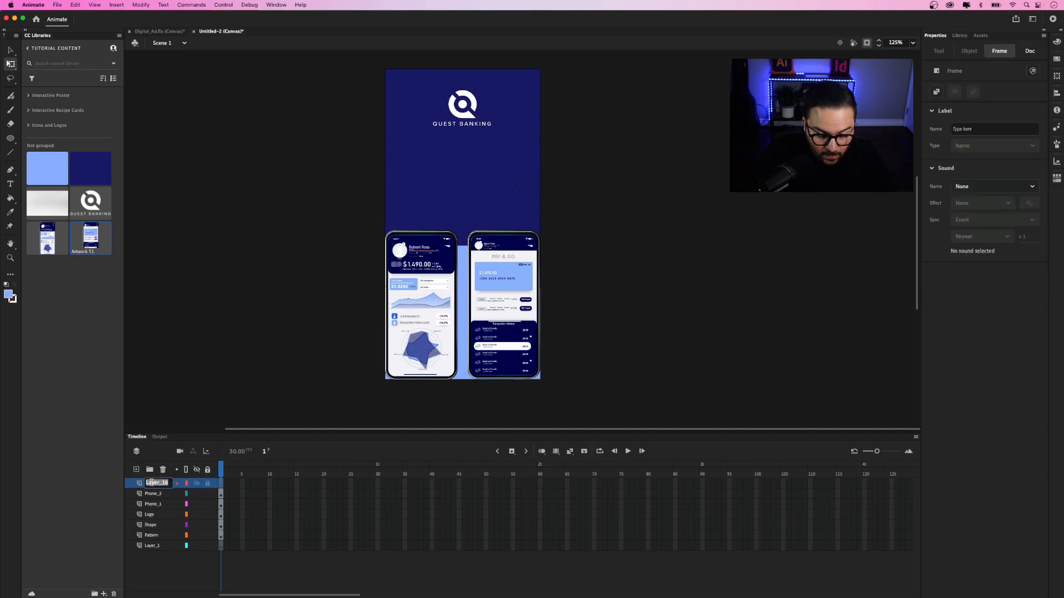
type("Online_ba")
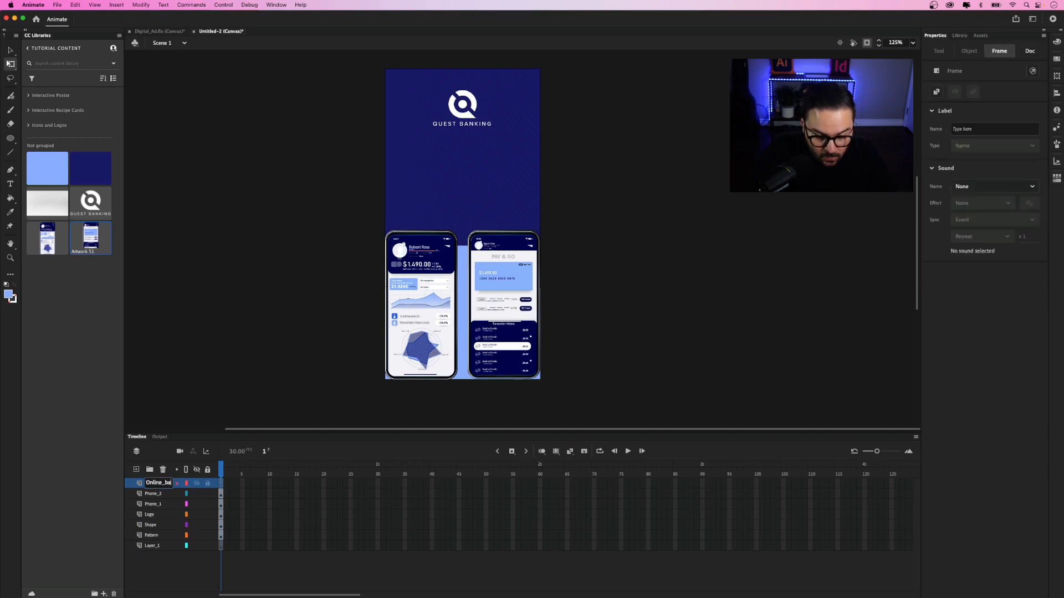
type("nking")
key("Return")
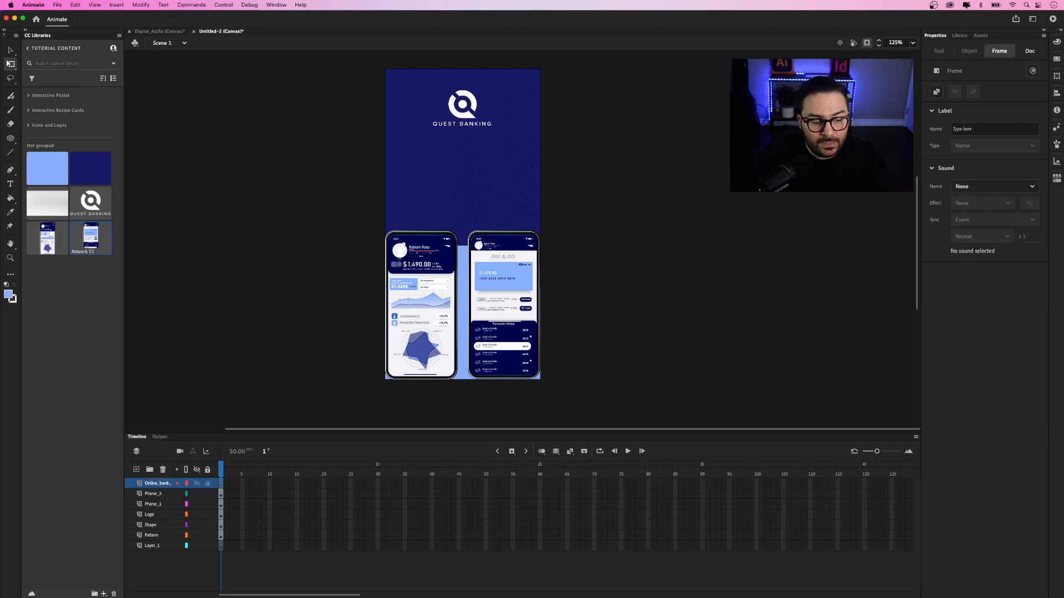
- Add another layer above Online_banking and name it made_simple
left_click(136, 469)
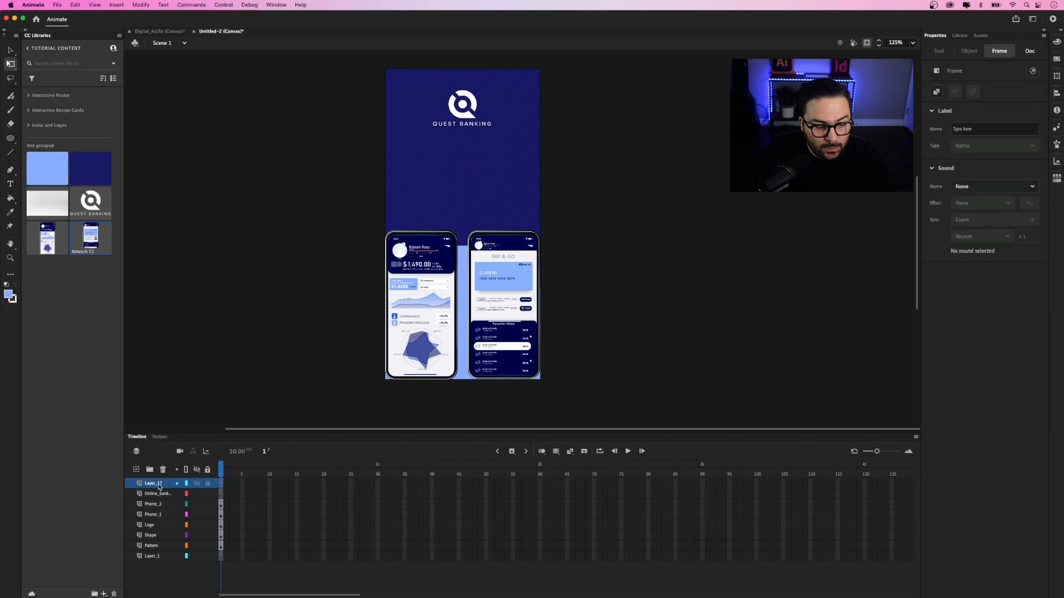
double_click(159, 485)
type("mad")
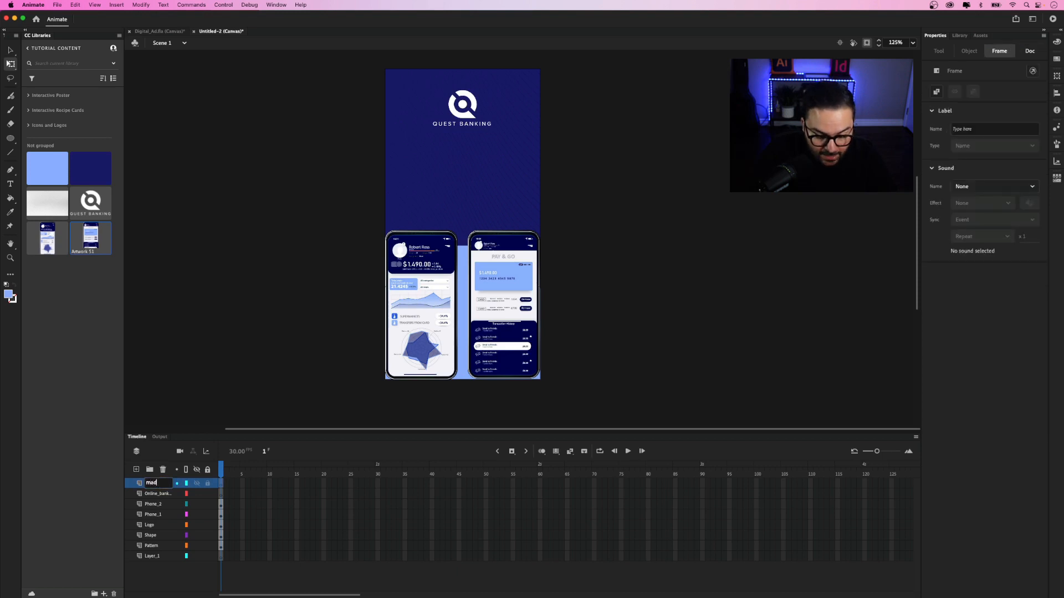
type("e_simple")
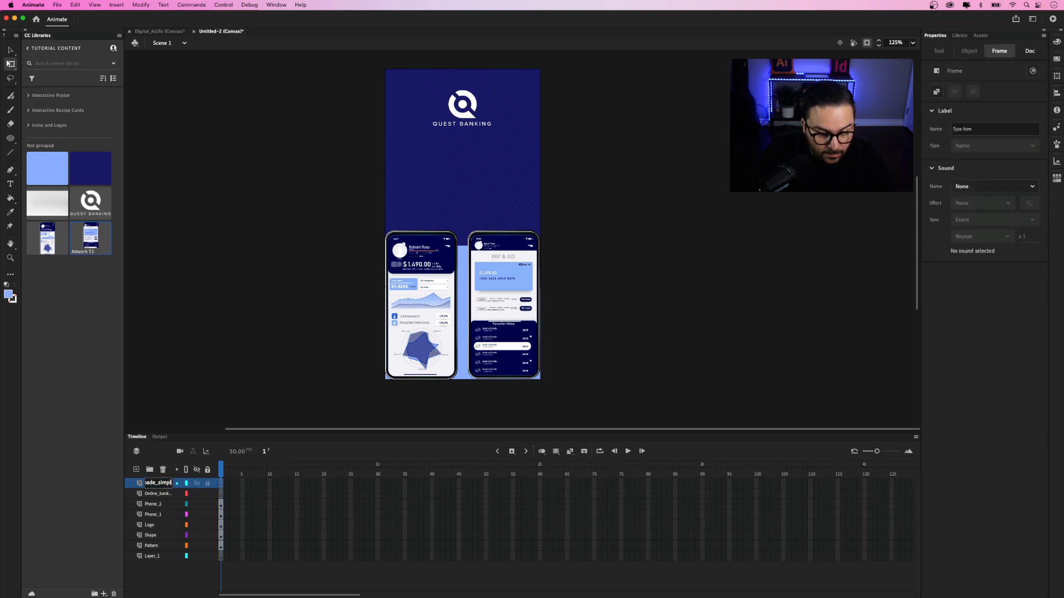
key("Return")
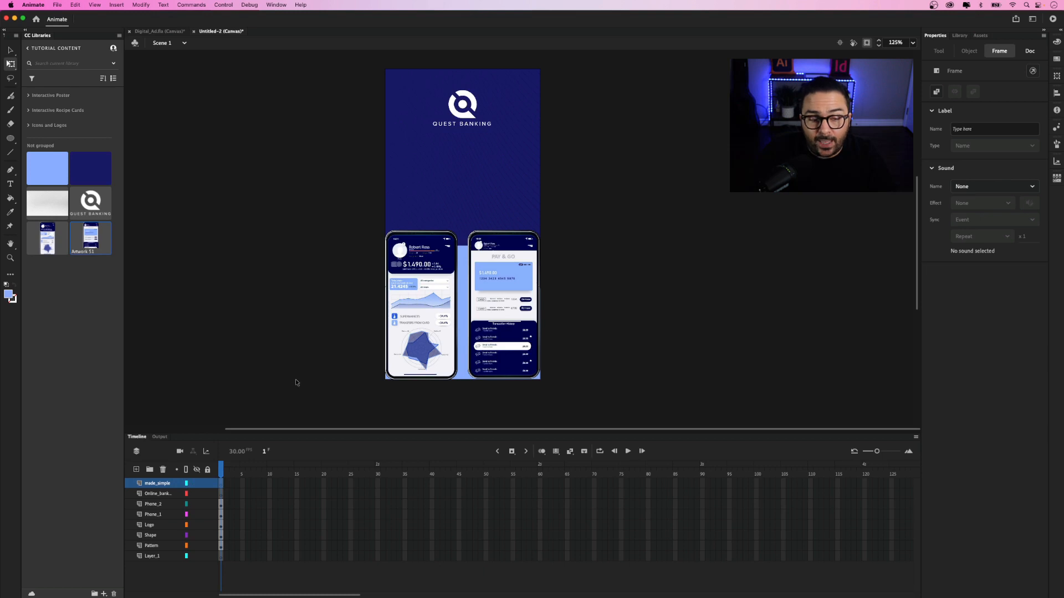
- Add the static text "Online banking" below the logo on the Online_banking layer
left_click(163, 494)
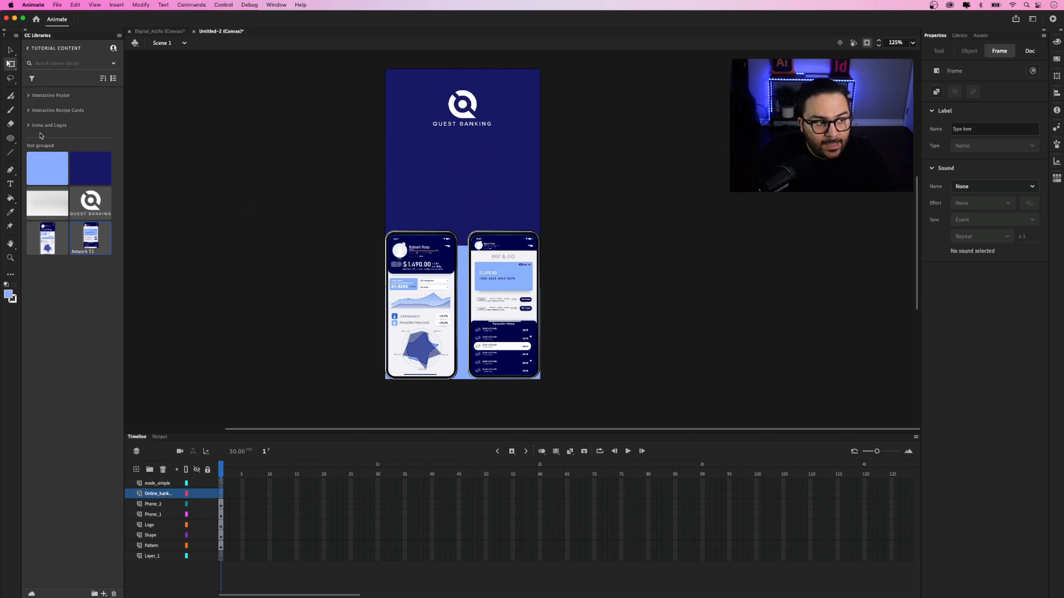
left_click(10, 186)
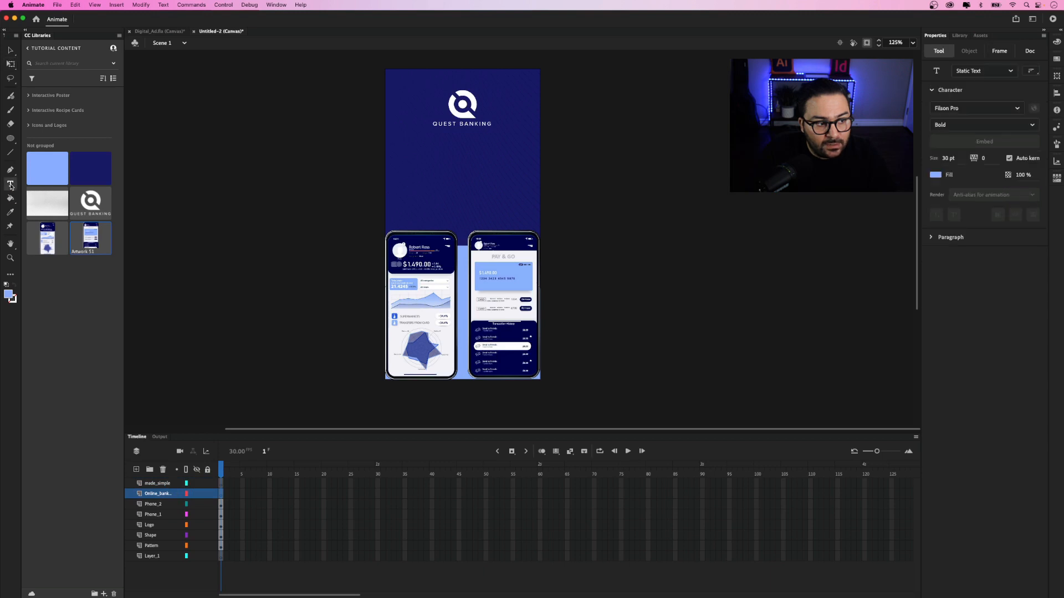
left_click(426, 155)
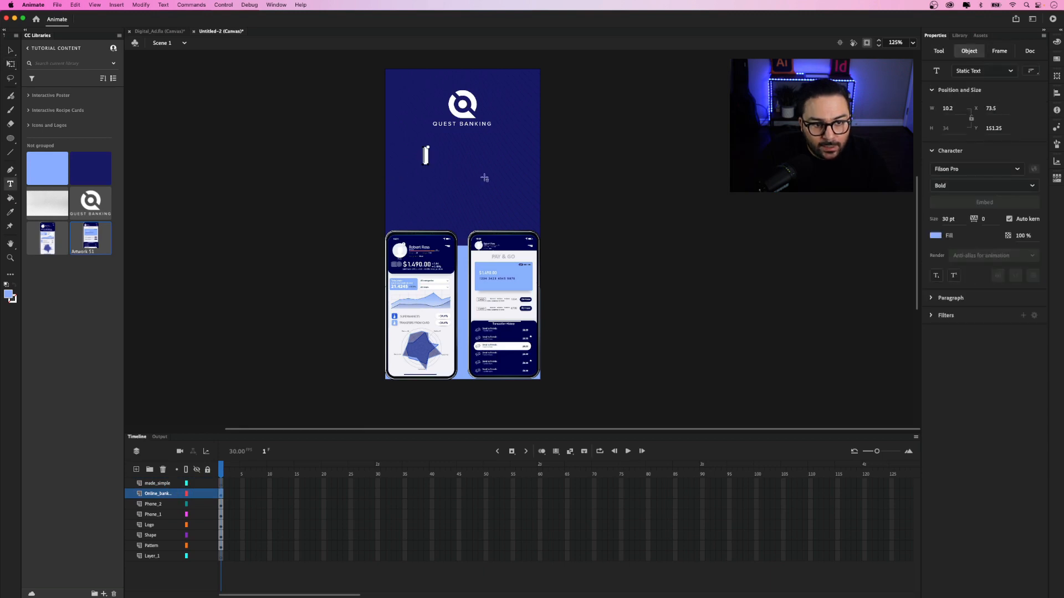
type("Onl")
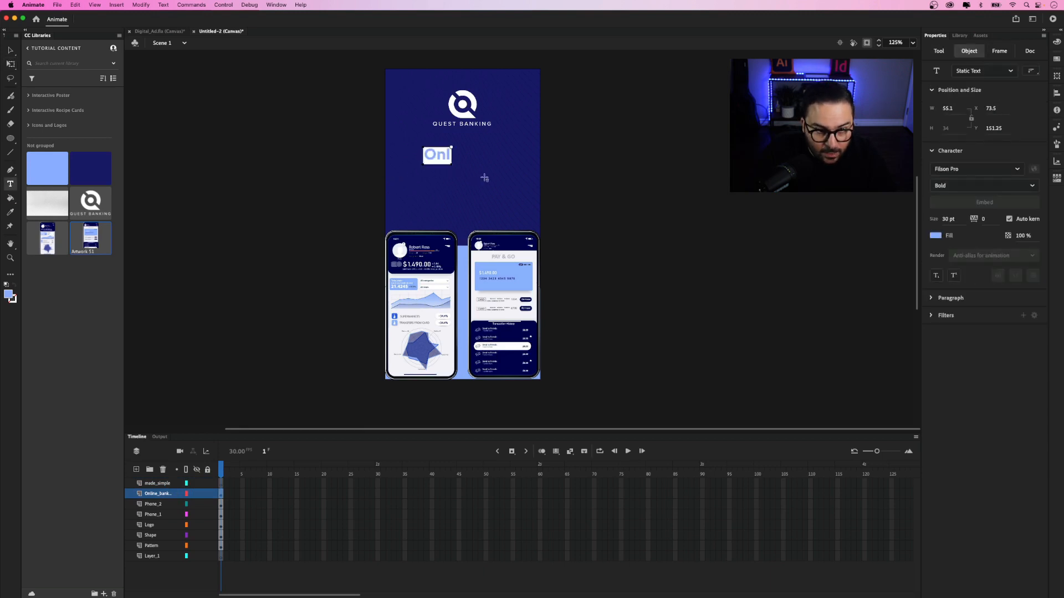
type("ine banking")
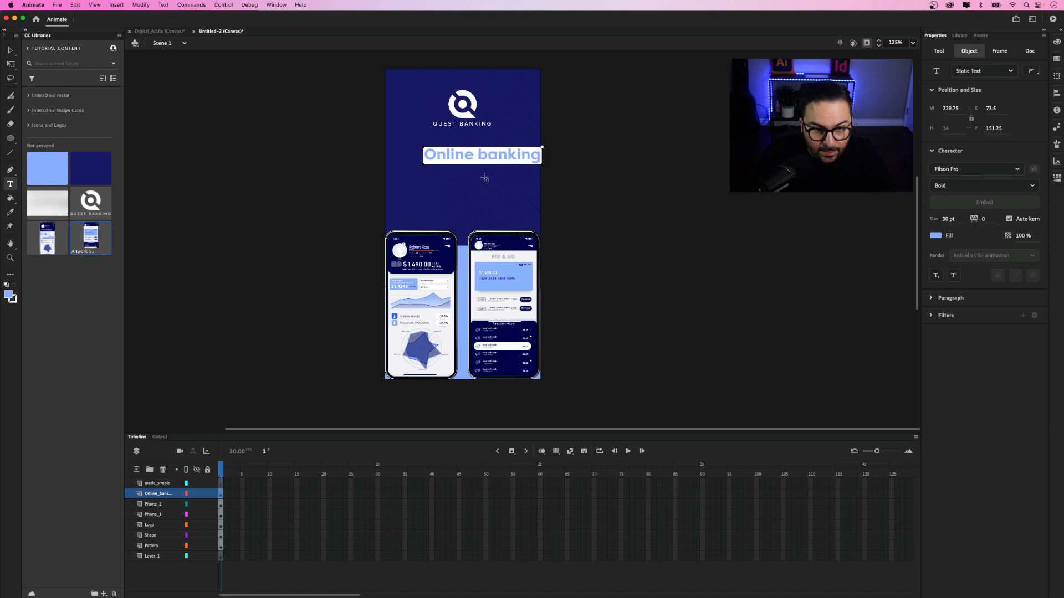
- Center the "Online banking" text horizontally on the stage and change its fill to white
left_click(10, 49)
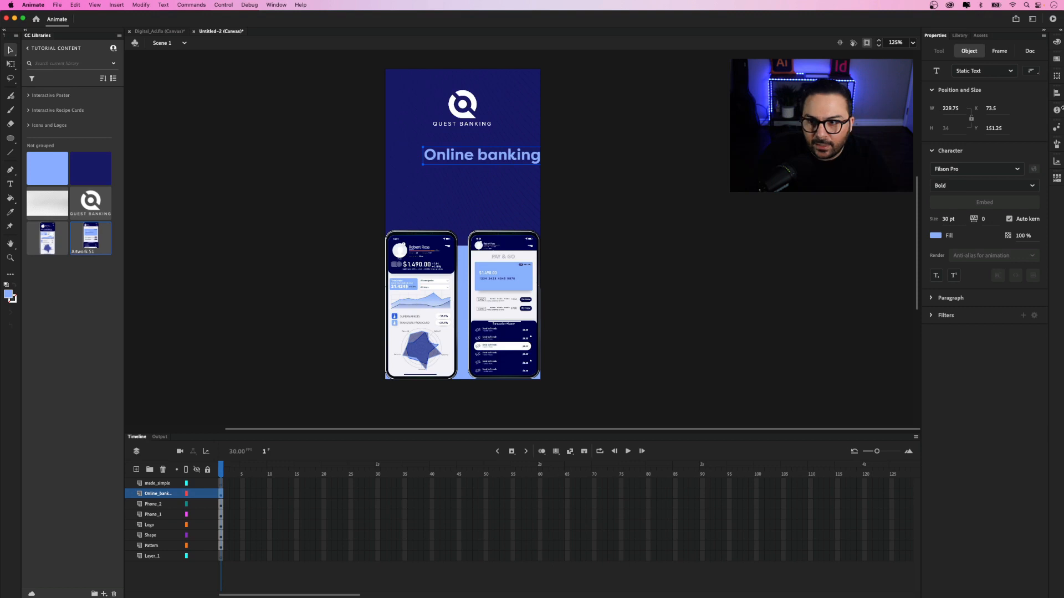
left_click(1057, 93)
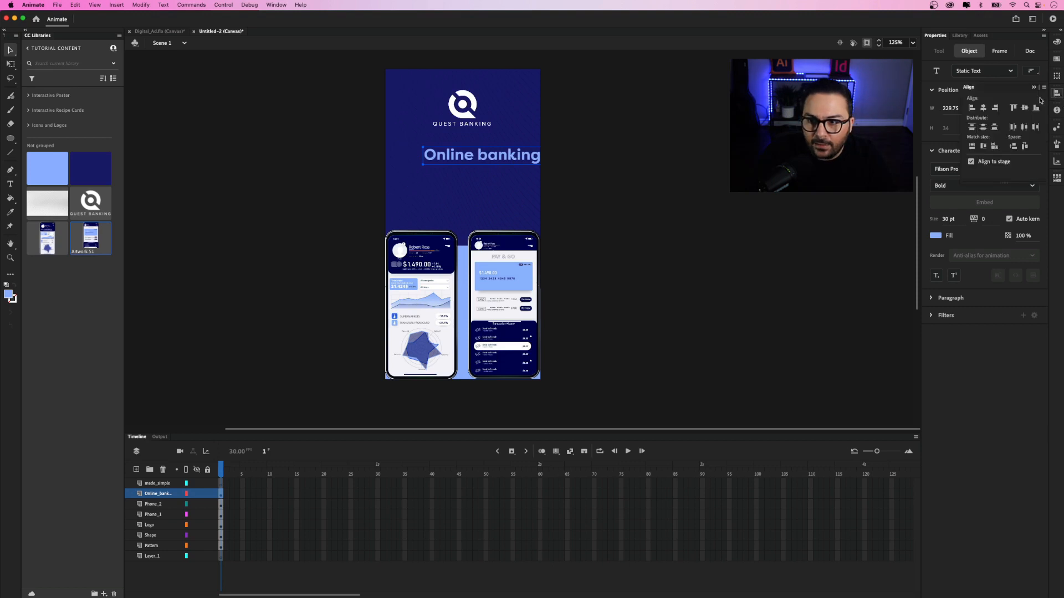
left_click(984, 109)
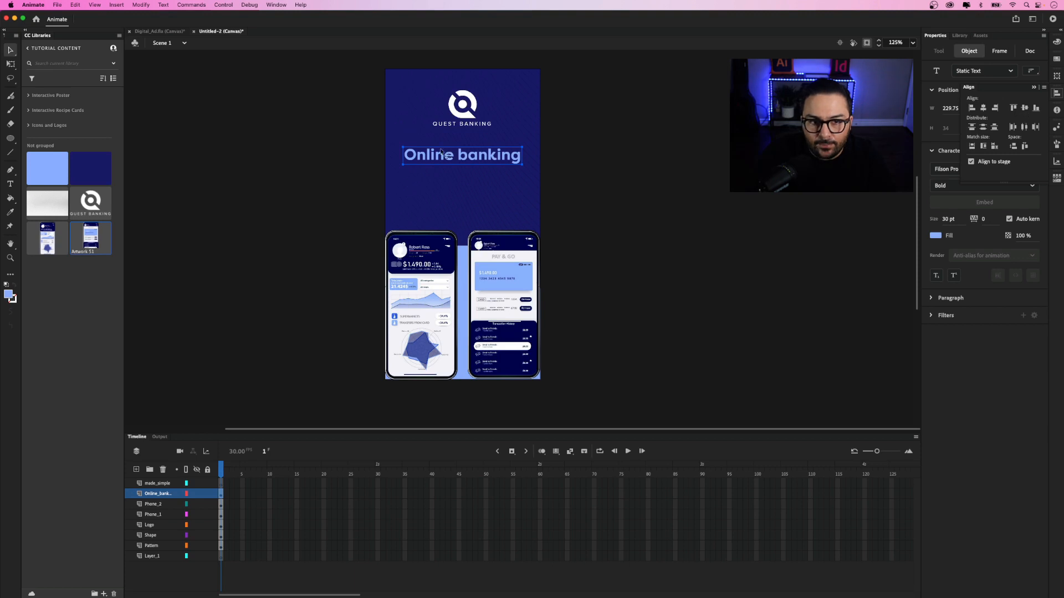
left_click(935, 236)
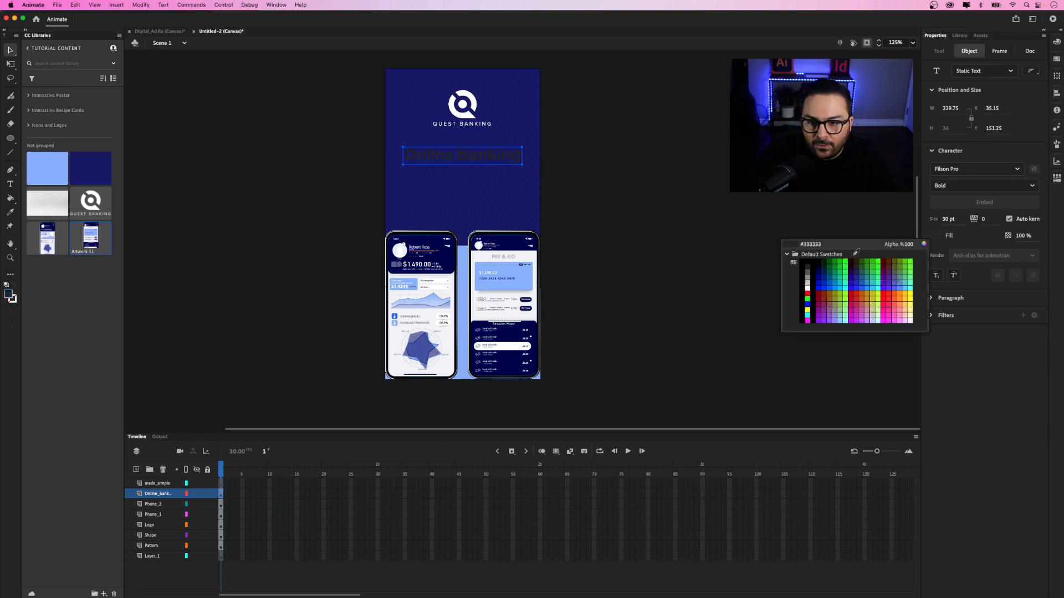
left_click(808, 292)
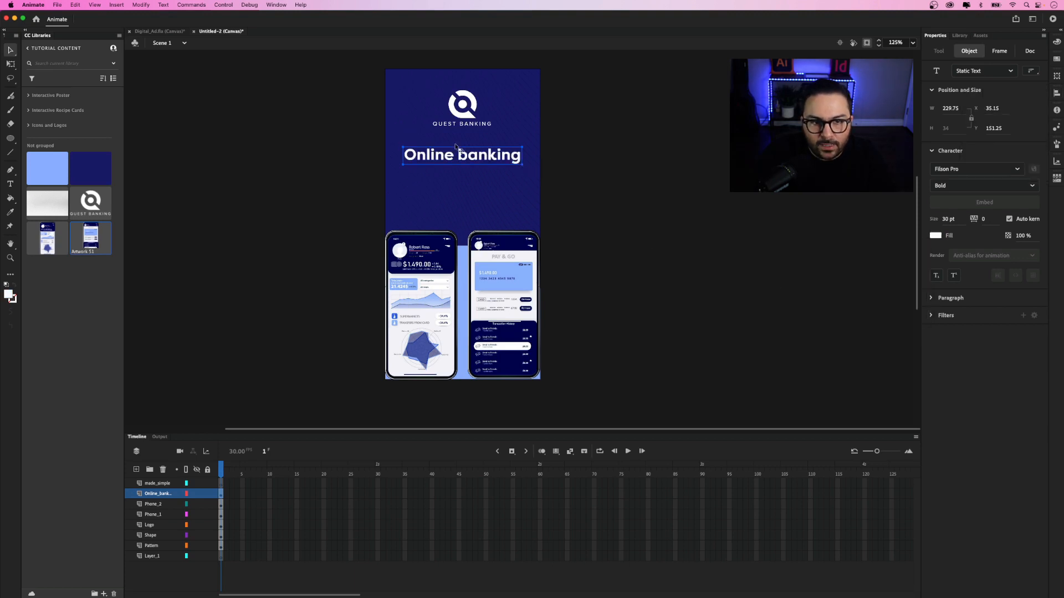
left_click(10, 184)
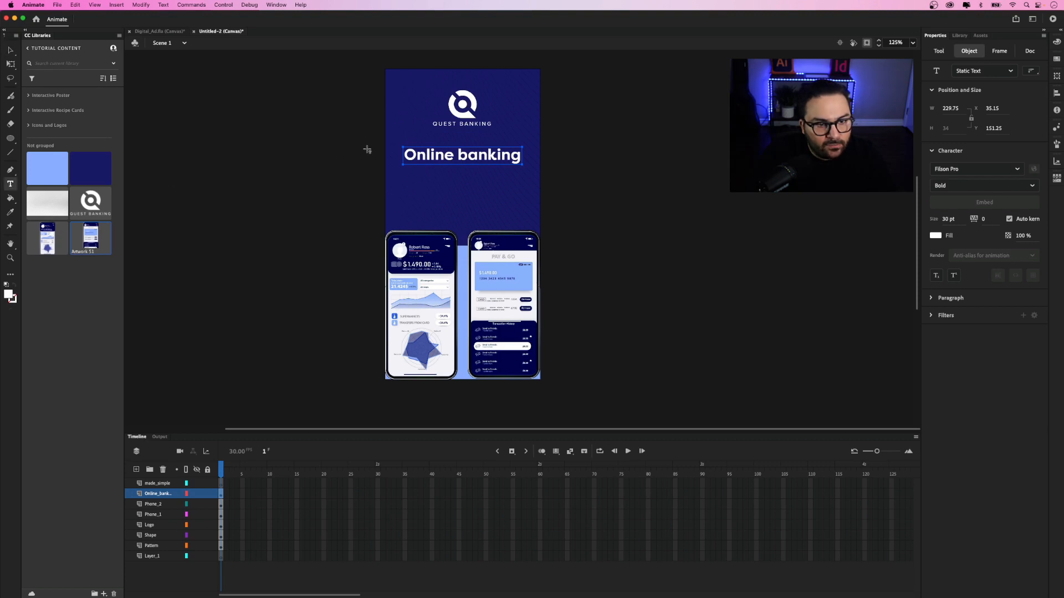
triple_click(426, 156)
key("super+a")
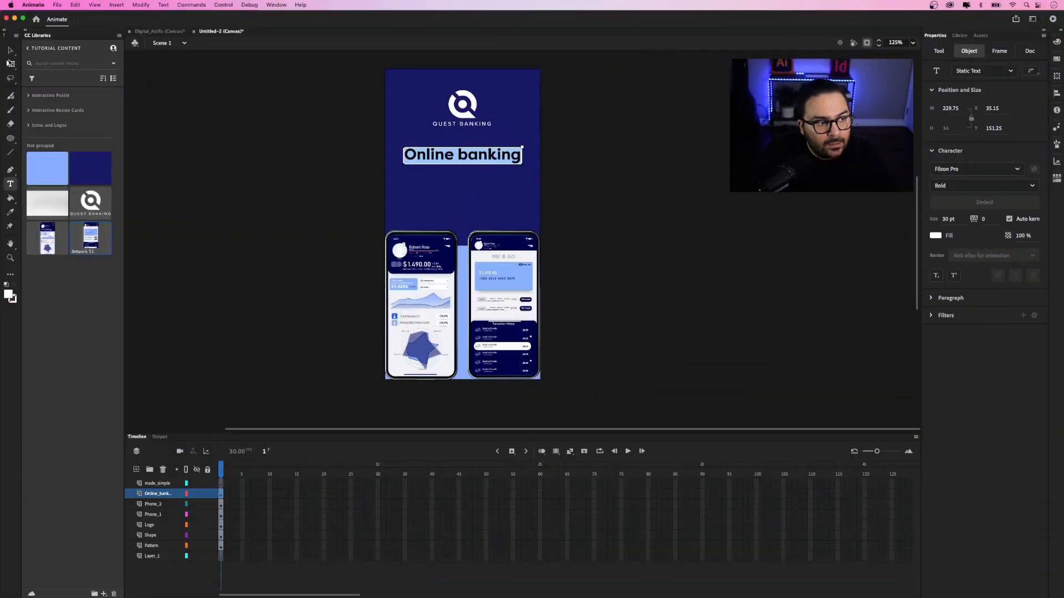
left_click(10, 50)
- Move the "Online banking" text straight up to about Y 142, closer to the logo
left_click(228, 131)
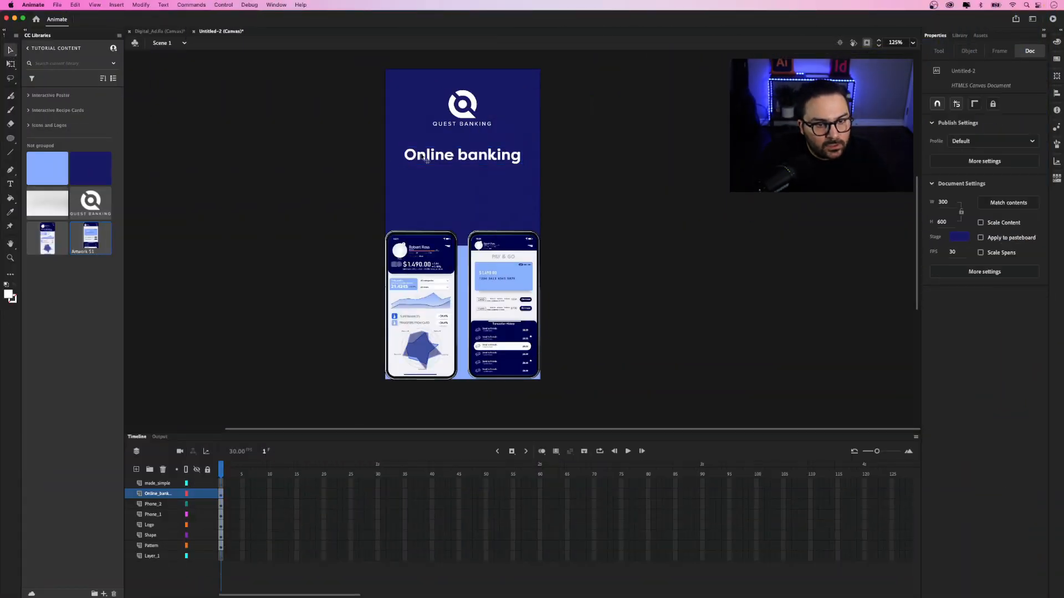
left_click_drag(462, 155, 462, 152)
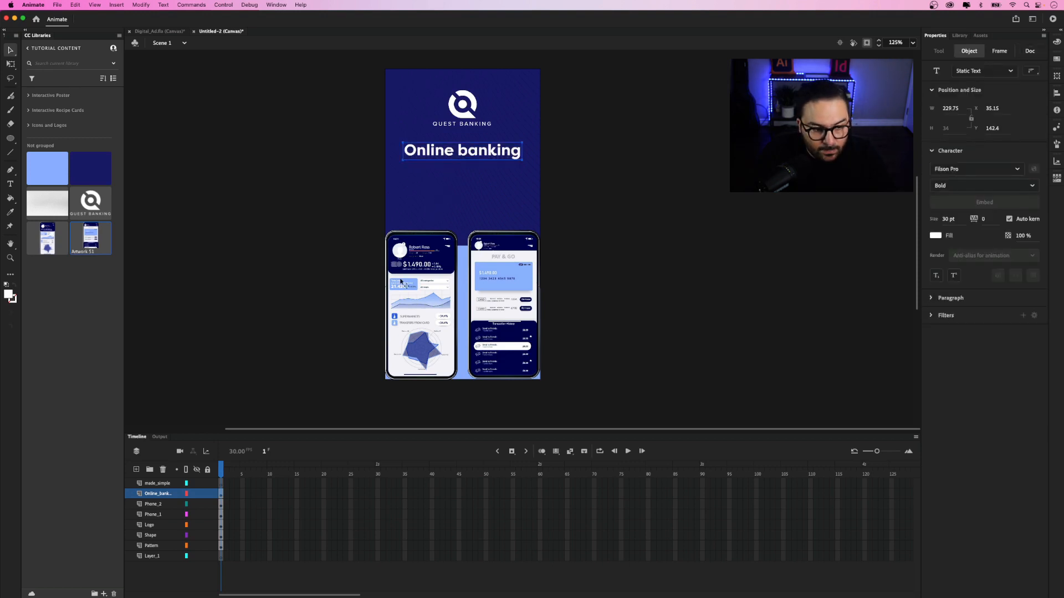
- Paste a copy of the "Online banking" text on the made_simple layer, directly beneath the original, and center both horizontally on the stage
left_click(157, 484)
key("super+v")
left_click_drag(529, 251, 465, 177)
left_click(475, 157, "shift")
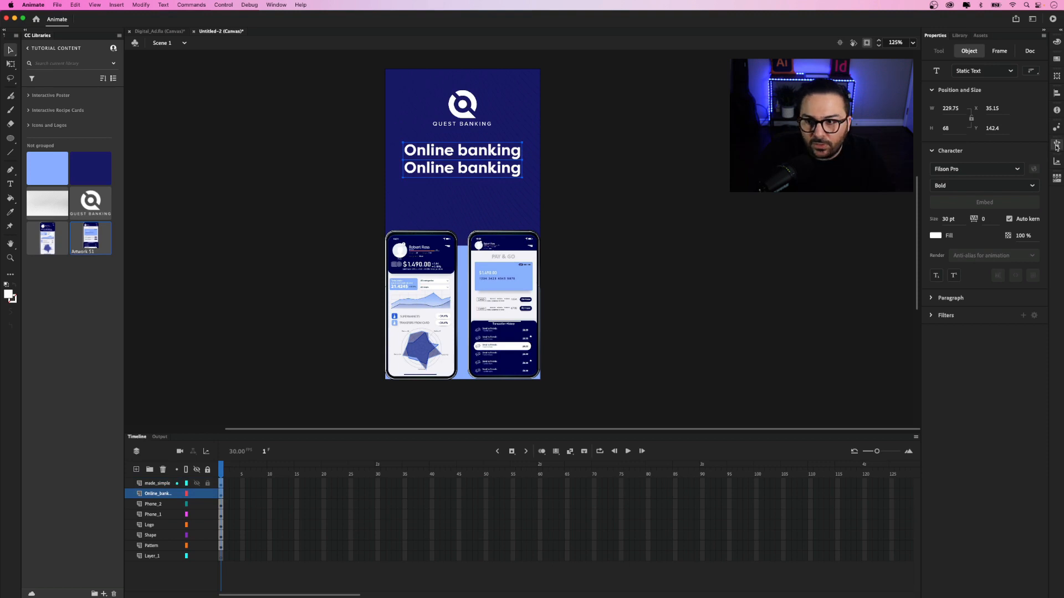
left_click(1058, 95)
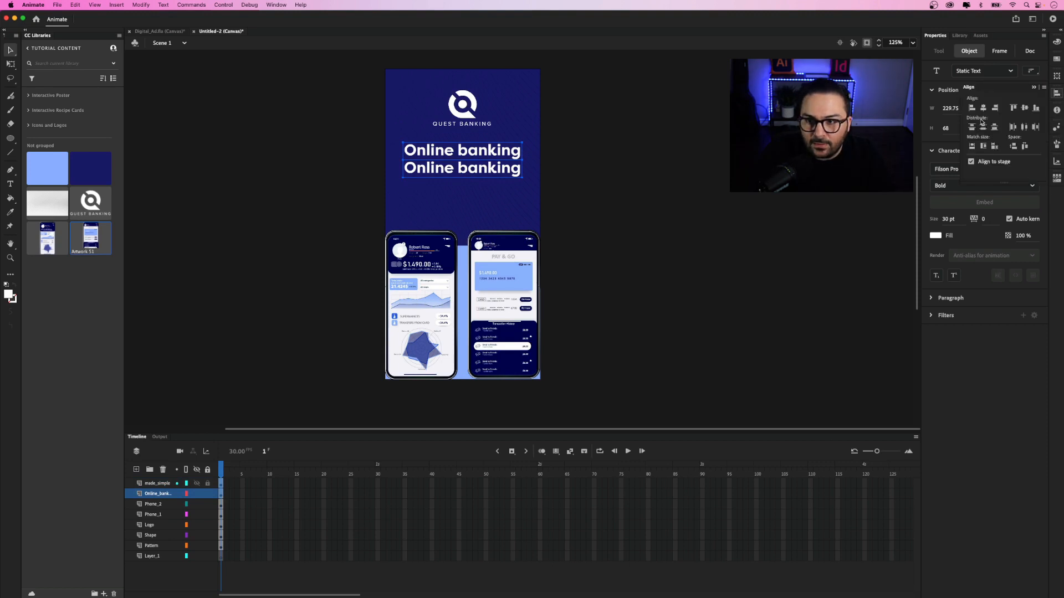
left_click(984, 110)
left_click(676, 140)
- Replace the wording of the lower text copy with "made simple."
double_click(448, 171)
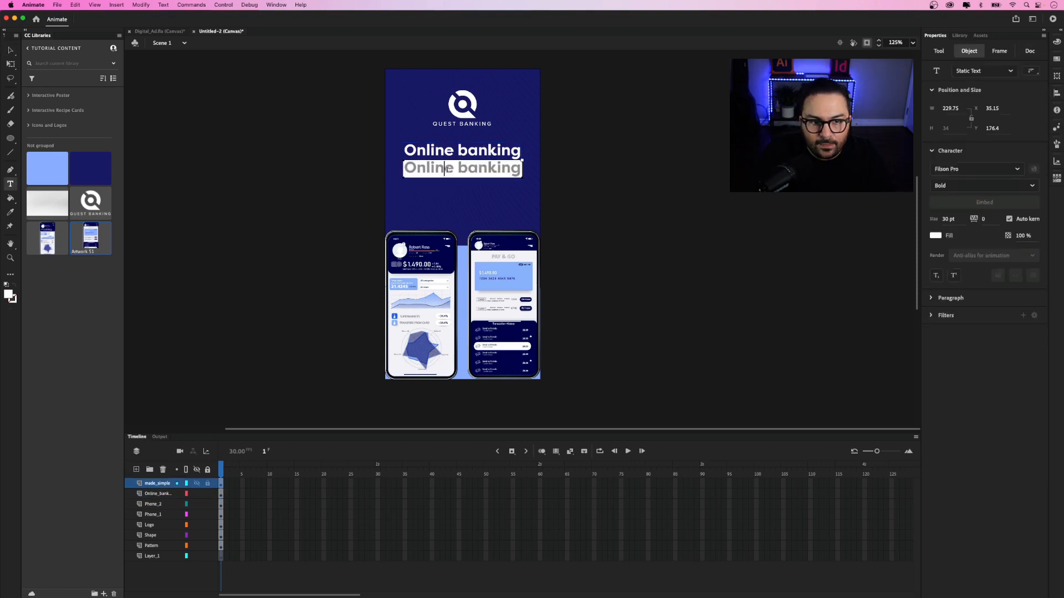
key("super+a")
type("made")
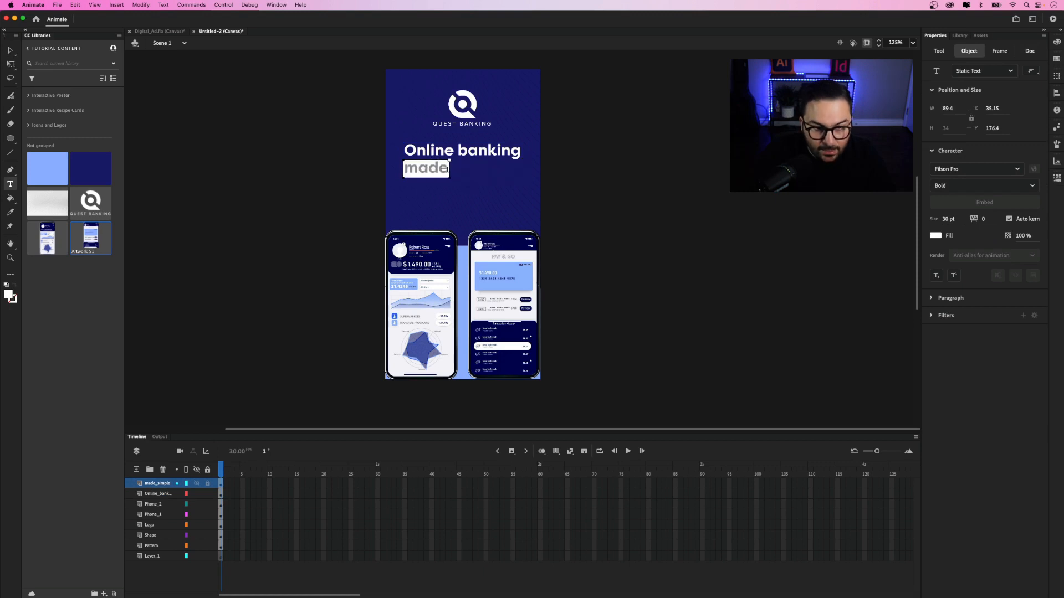
type(" simple.")
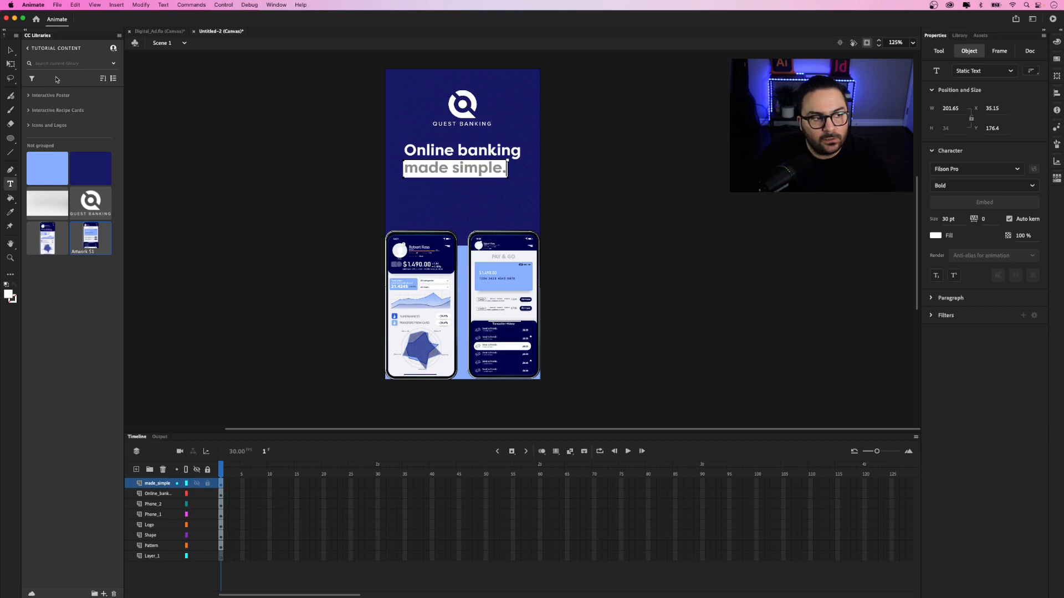
left_click(10, 50)
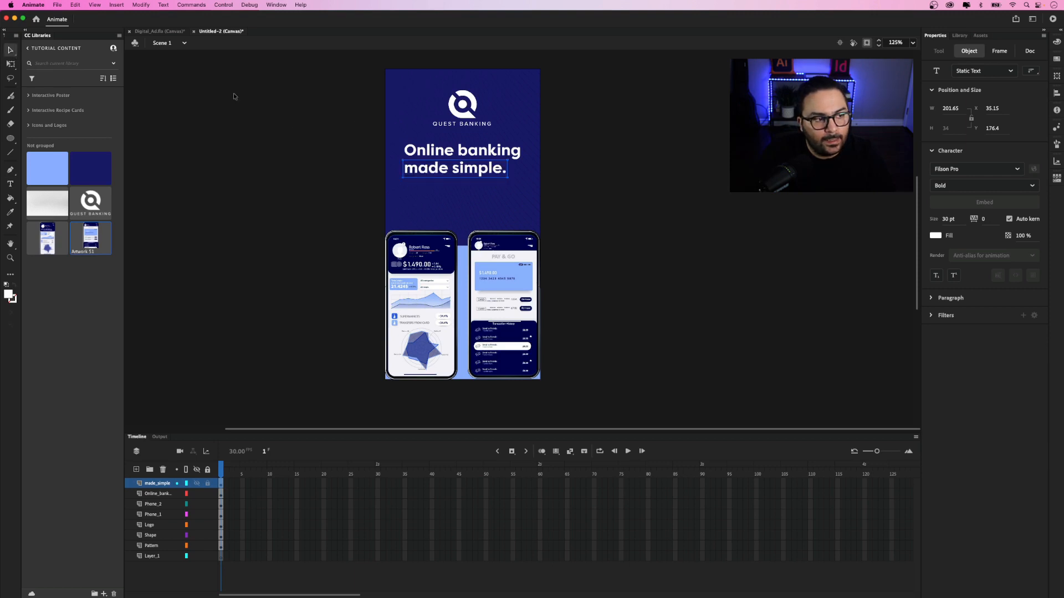
- Align both headline lines, "Online banking" and "made simple.", to the stage's horizontal center
left_click(478, 154, "shift")
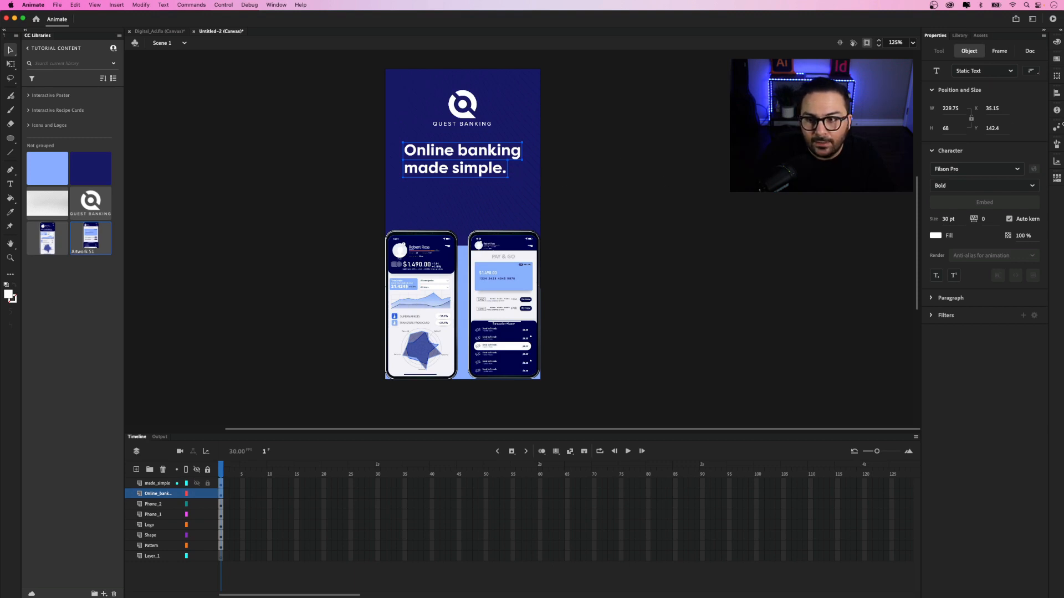
left_click(1056, 93)
left_click(983, 109)
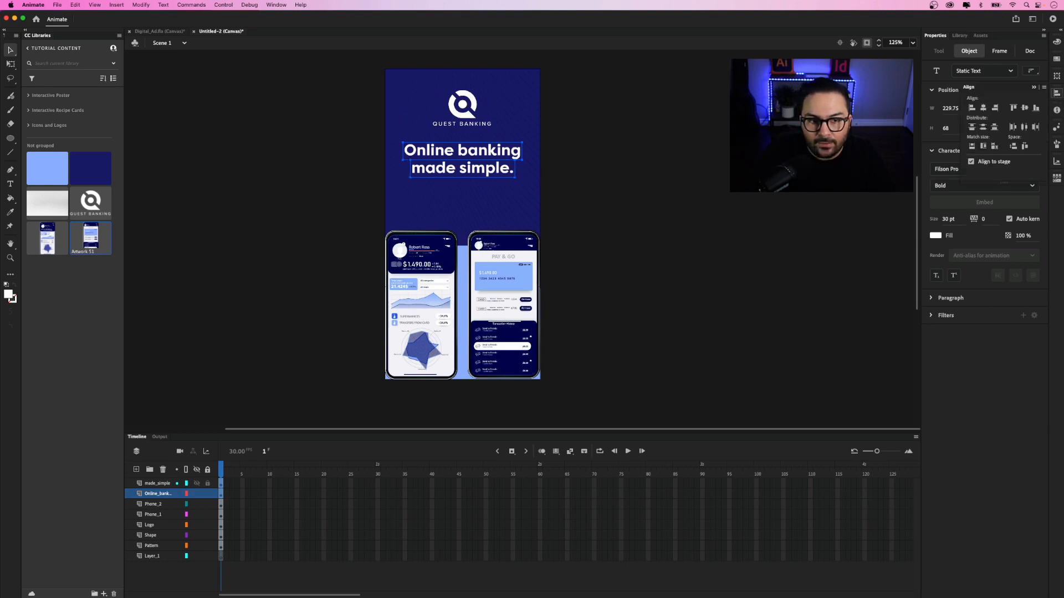
left_click(632, 180)
- Nudge the "made simple." line up to Y 173.2 to tighten its gap to the line above
left_click(508, 174)
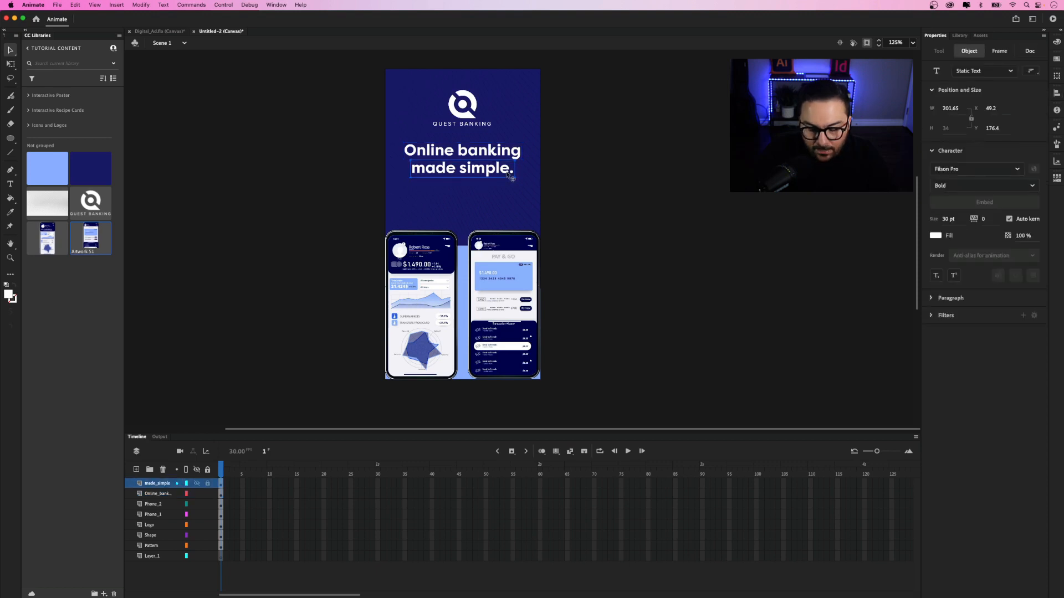
key("Up")
key("Up")
key("Up")
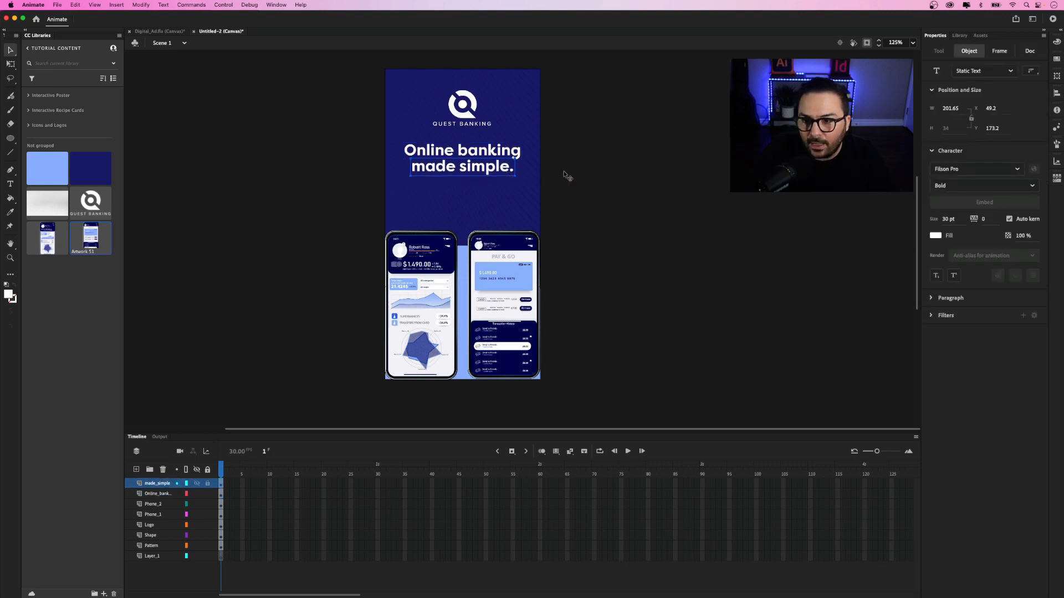
- Set the font size of both headline lines, "Online banking" and "made simple.", to 32 pt
double_click(487, 166)
key("super+a")
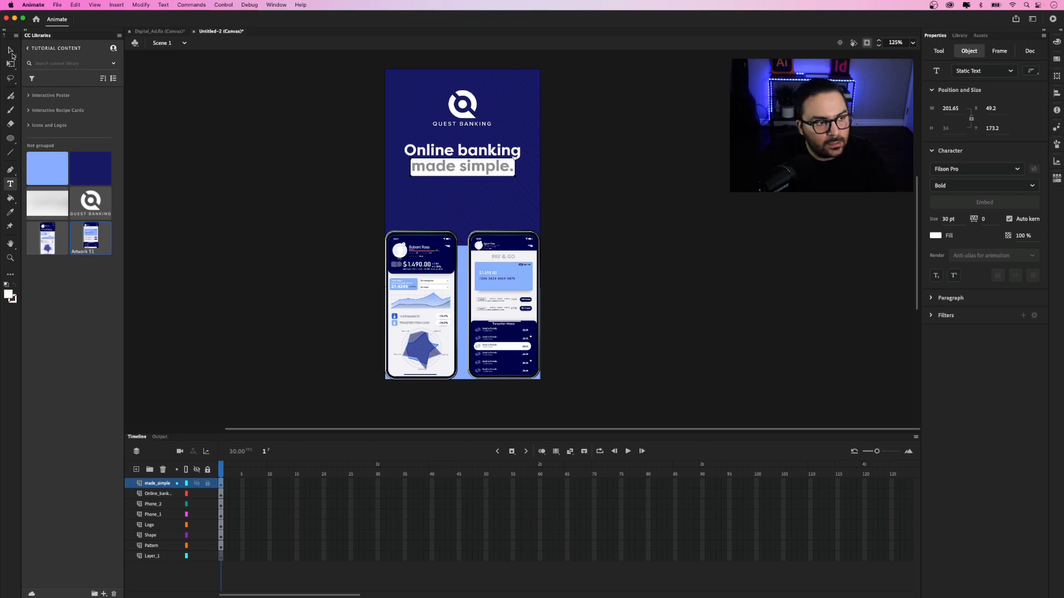
key("Escape")
left_click(487, 155, "shift")
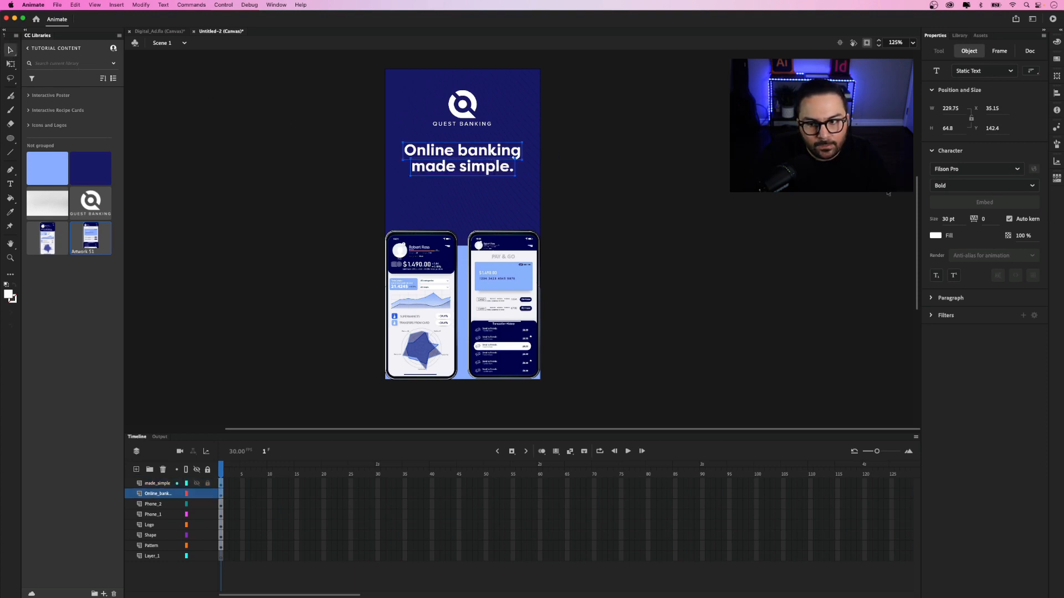
left_click(945, 220)
type("32")
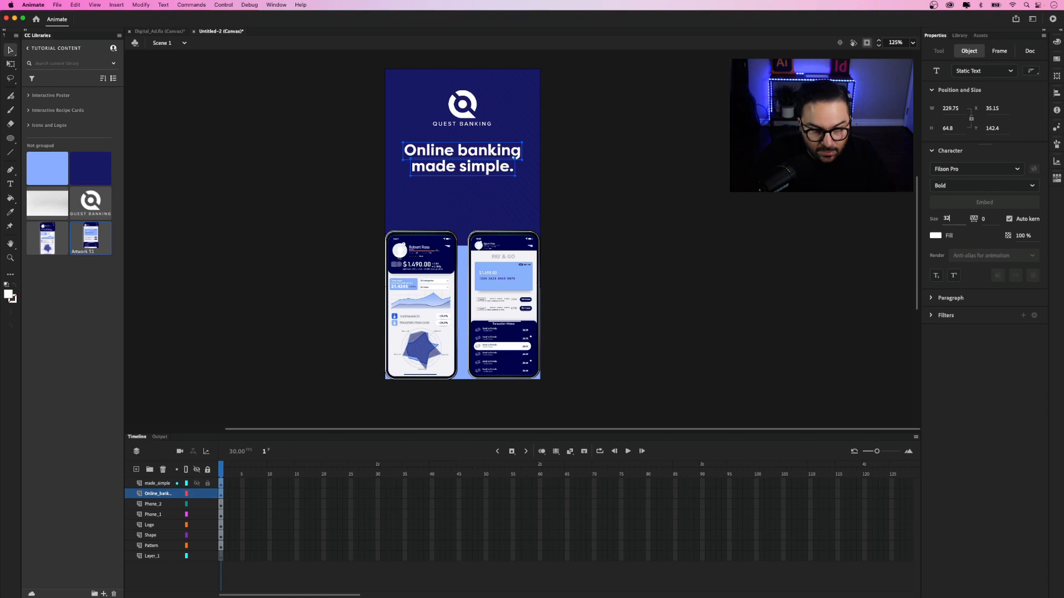
key("Tab")
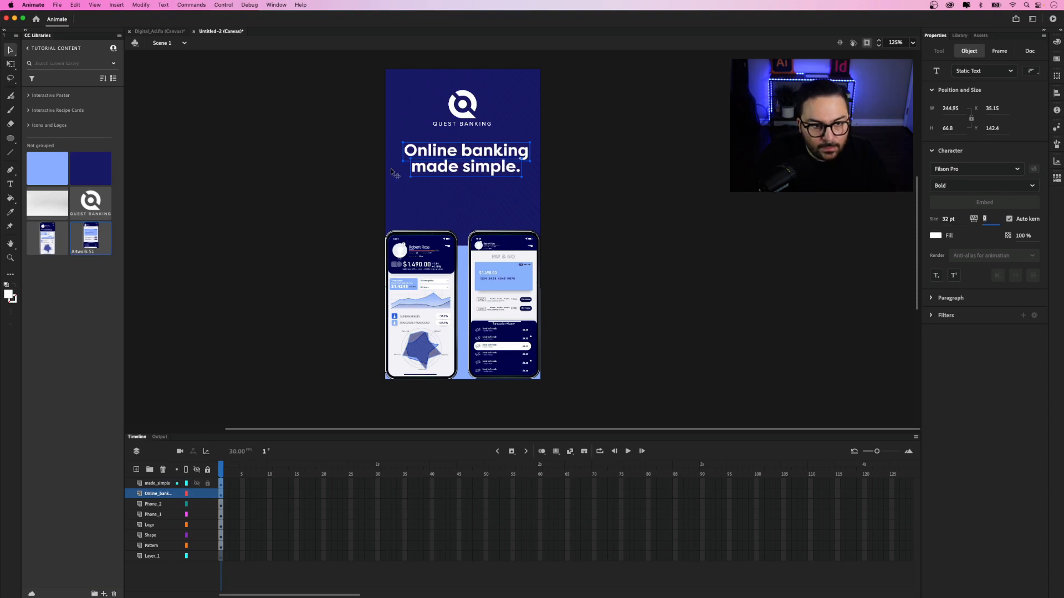
- Center the two enlarged headline lines horizontally on the stage
left_click(12, 51)
left_click(327, 144)
left_click(475, 174)
scroll(603, 143, "up", 2)
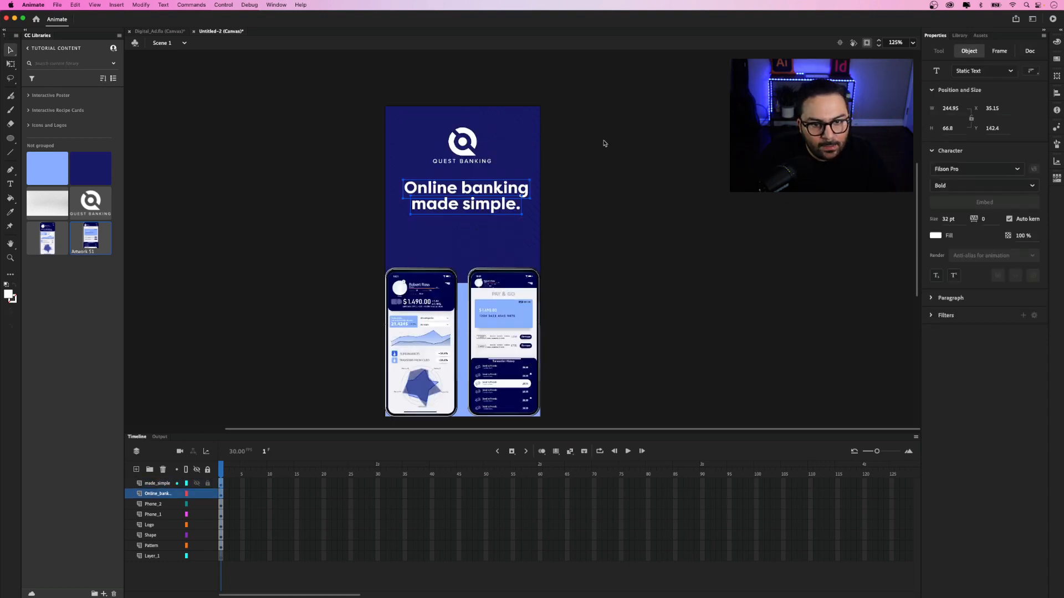
scroll(693, 214, "down", 4)
scroll(691, 214, "up", 4)
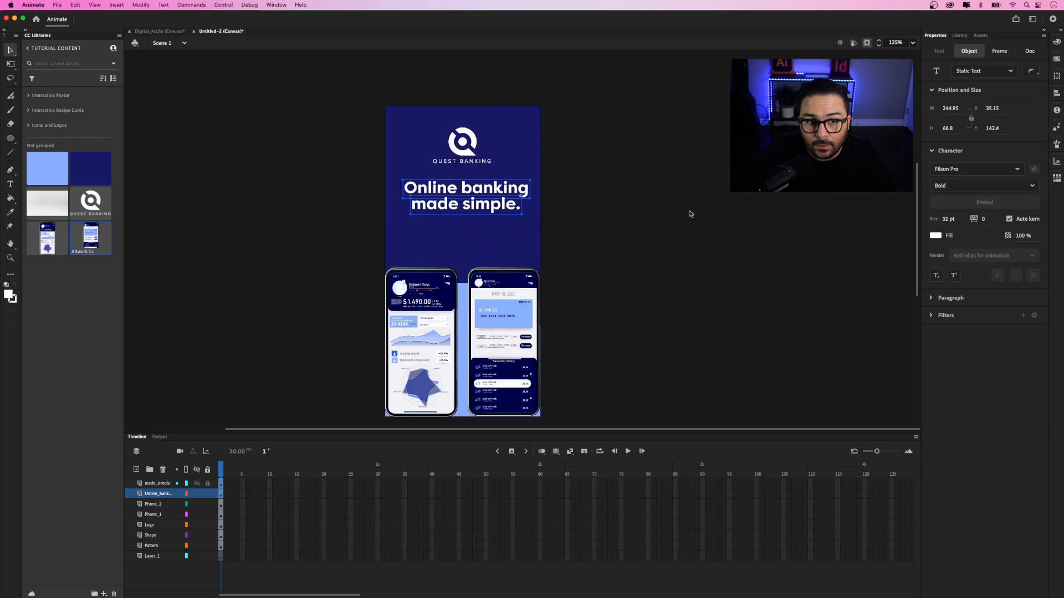
left_click(1057, 93)
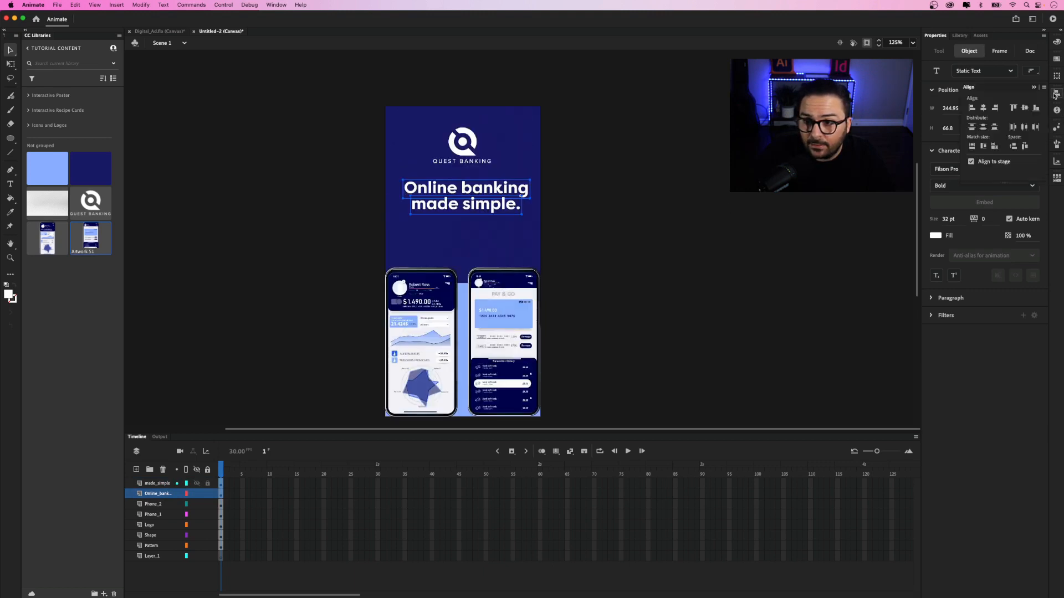
left_click(984, 110)
left_click(623, 190)
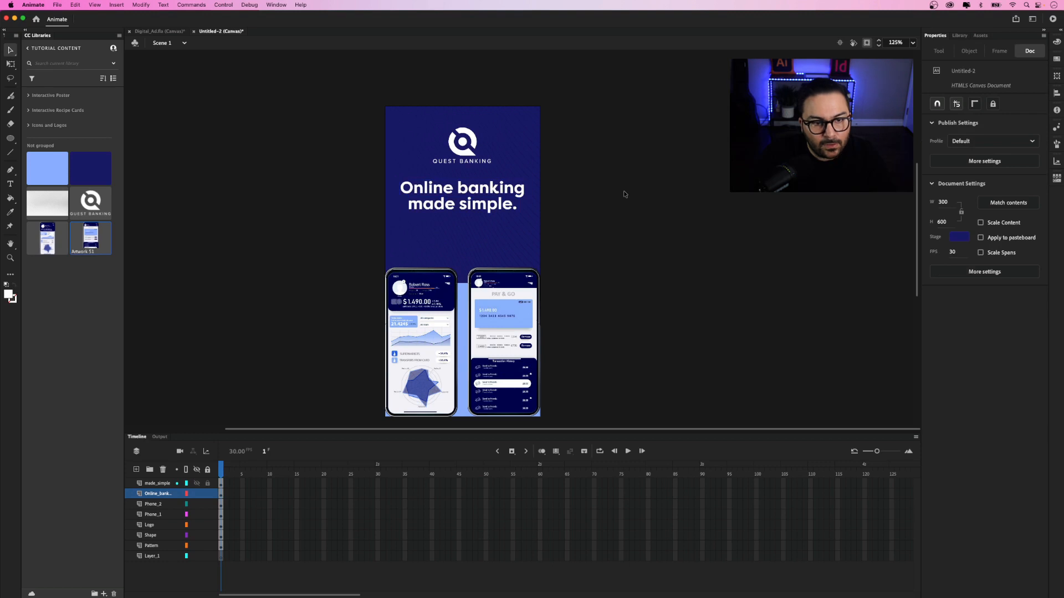
- Examine which headline line sits on the Online_banking layer and which on the made_simple layer
left_click(460, 151)
left_click(613, 193)
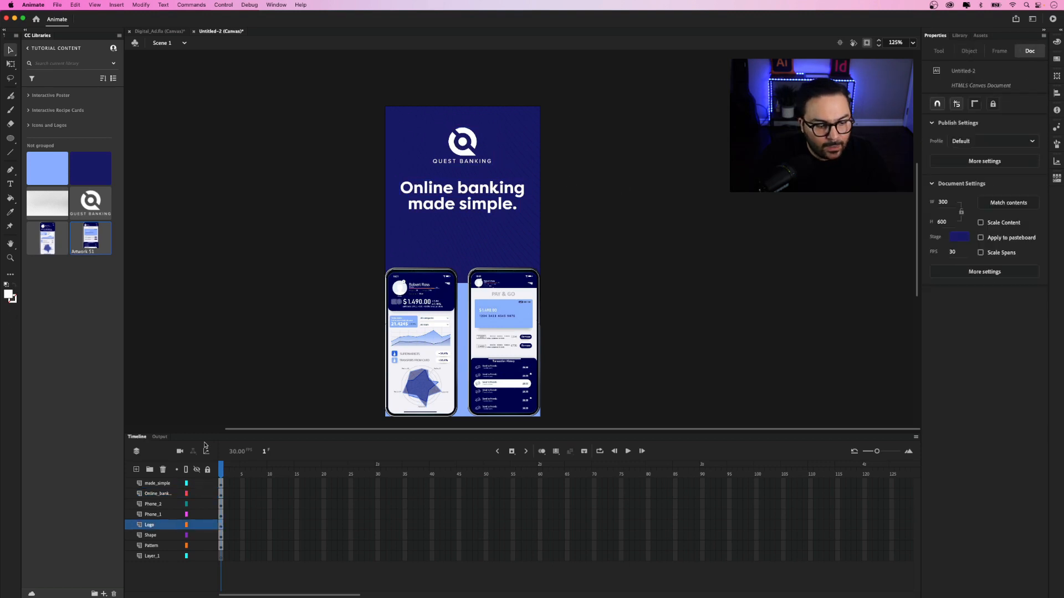
left_click(153, 494)
left_click(155, 483)
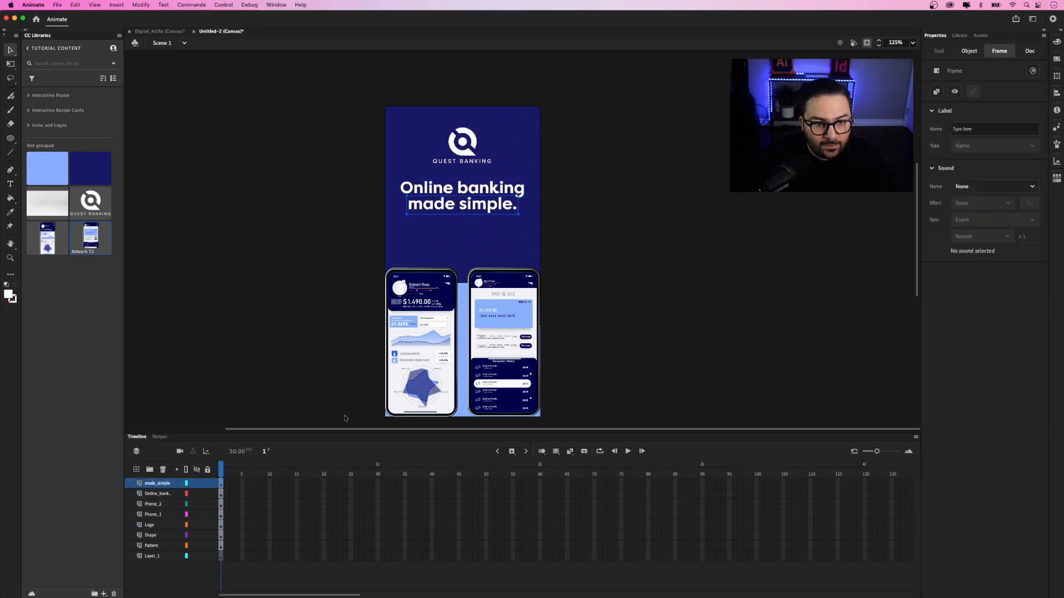
left_click(156, 495)
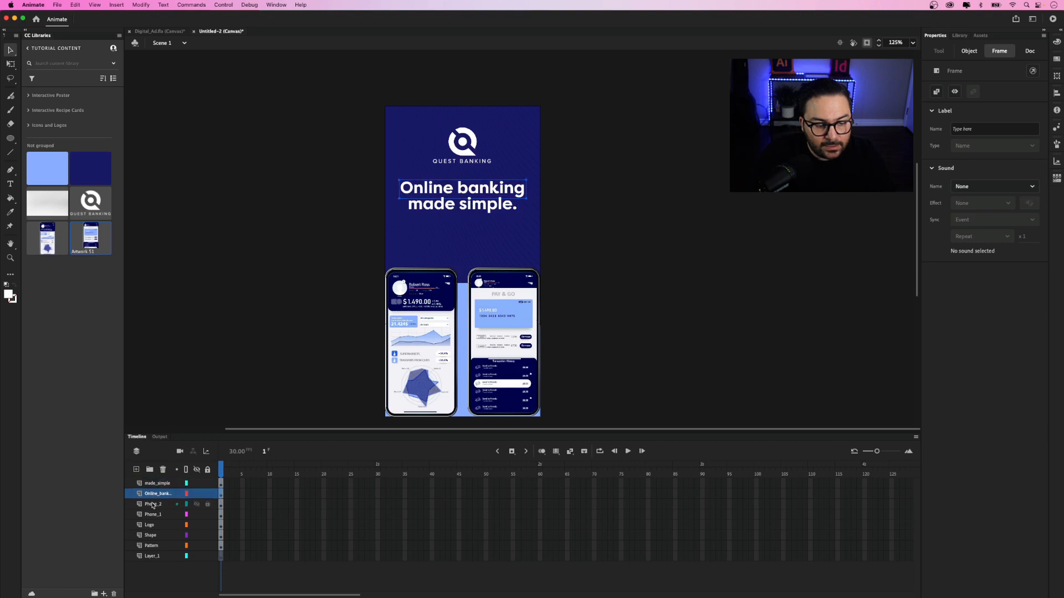
left_click(159, 484)
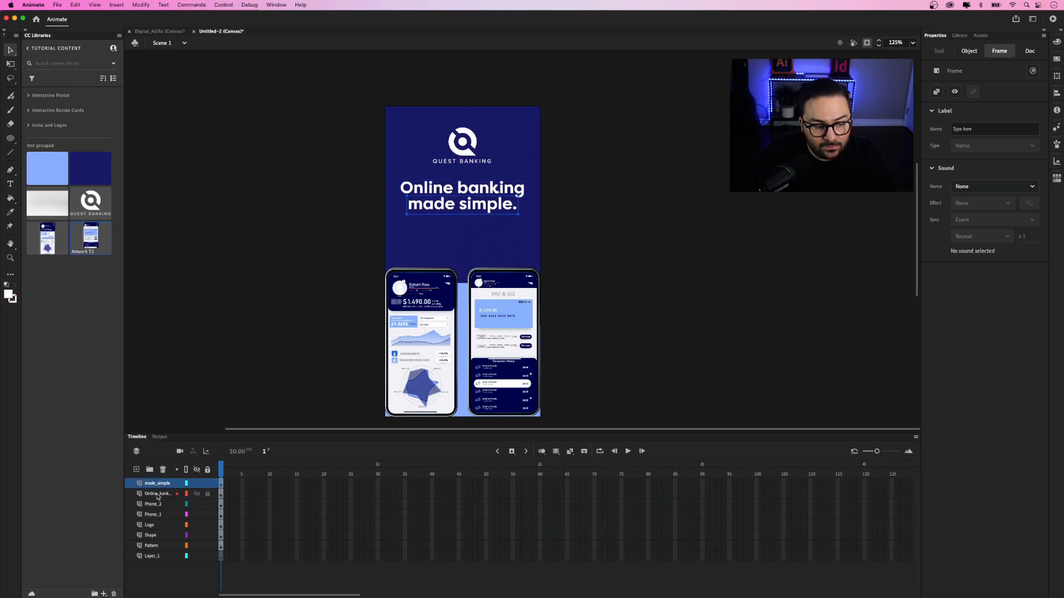
left_click(158, 495)
left_click(161, 486)
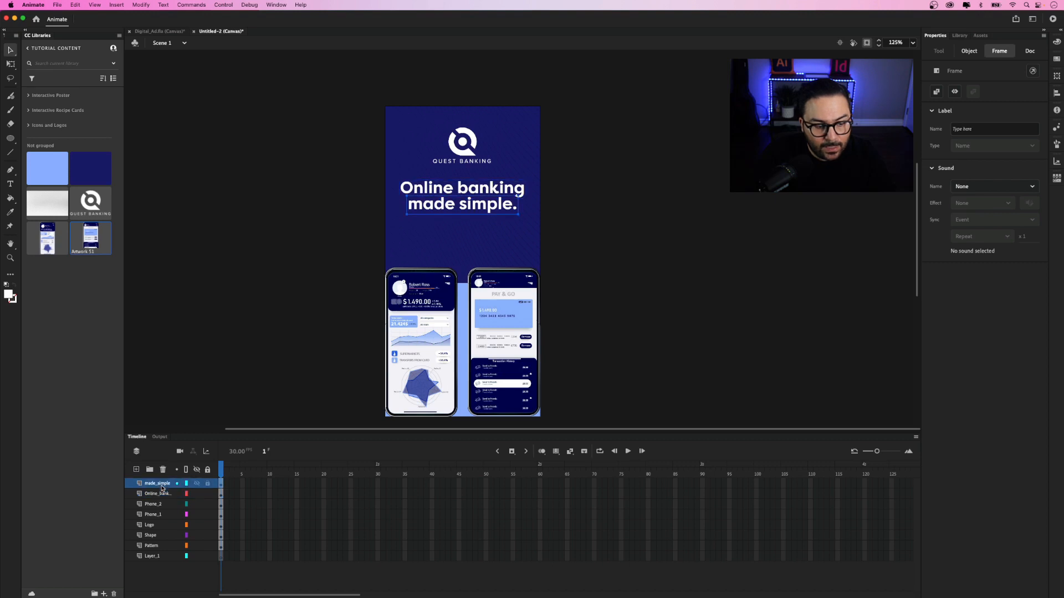
left_click(640, 285)
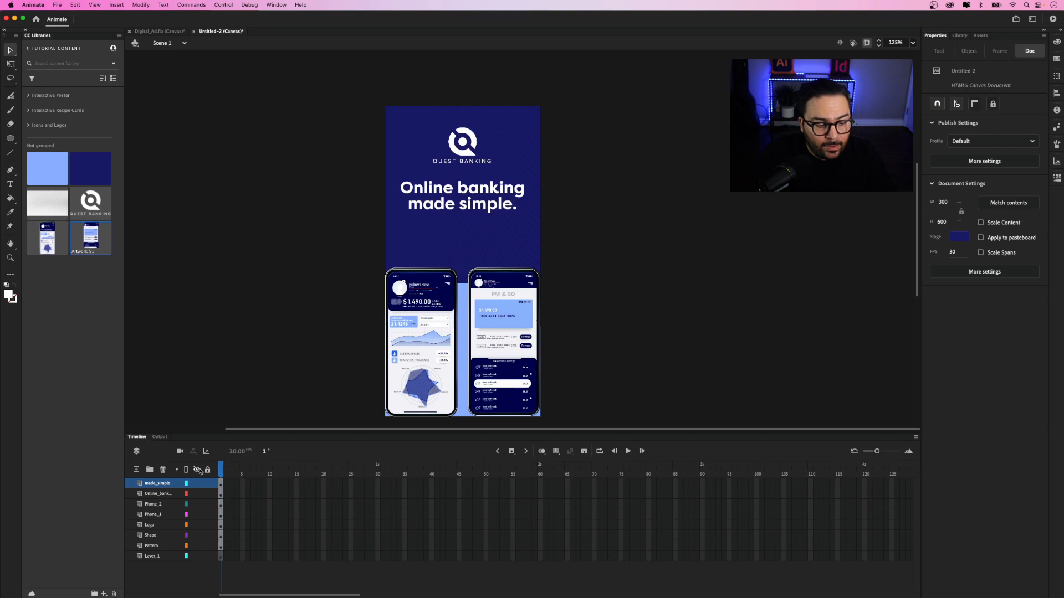
- Add a new layer above made_simple and name it "Download"
left_click(135, 469)
left_click(153, 486)
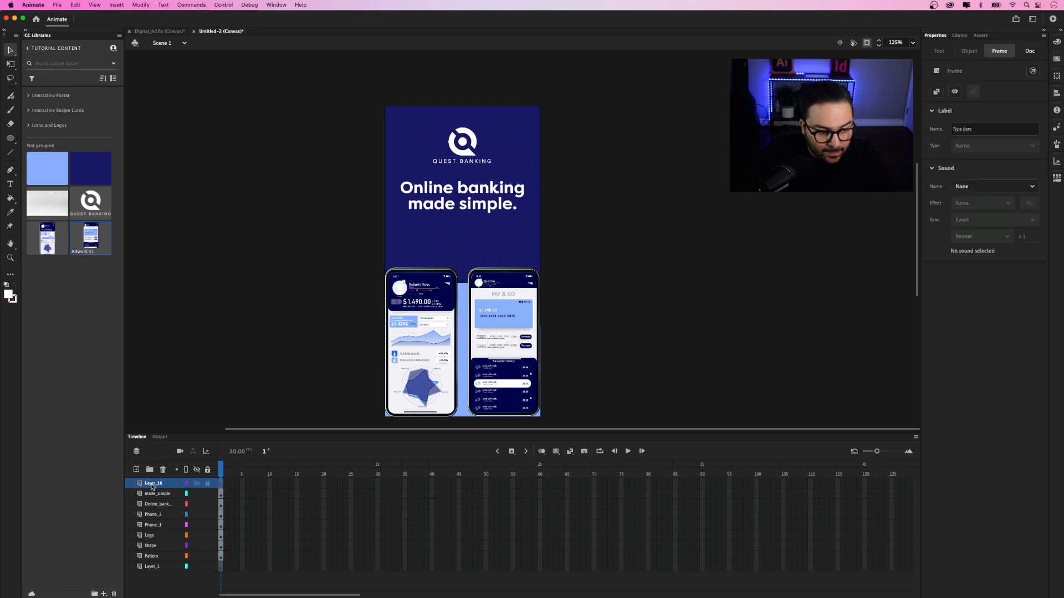
double_click(152, 485)
type("Down")
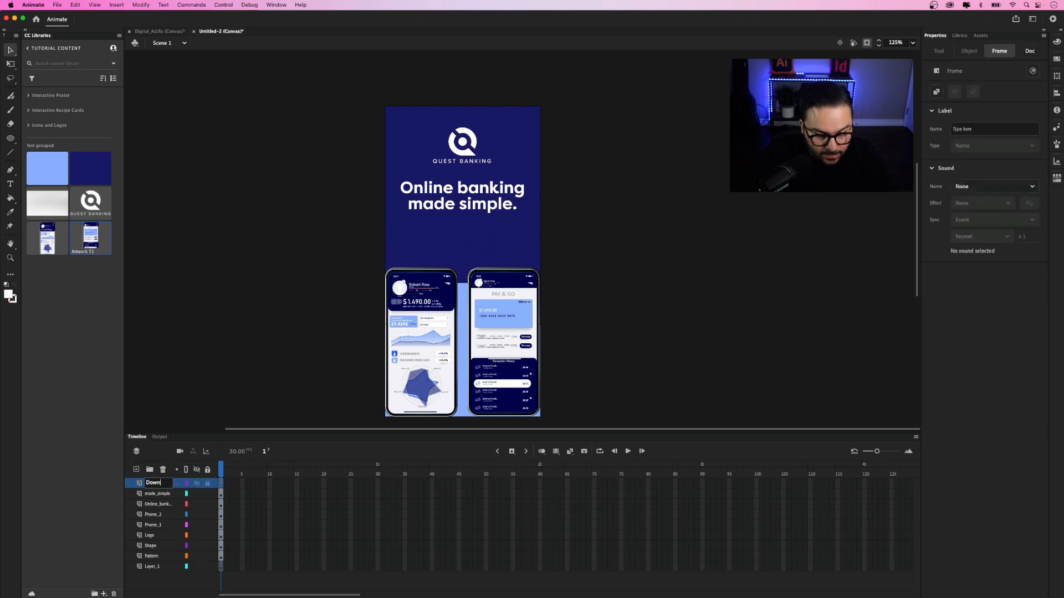
type("loa")
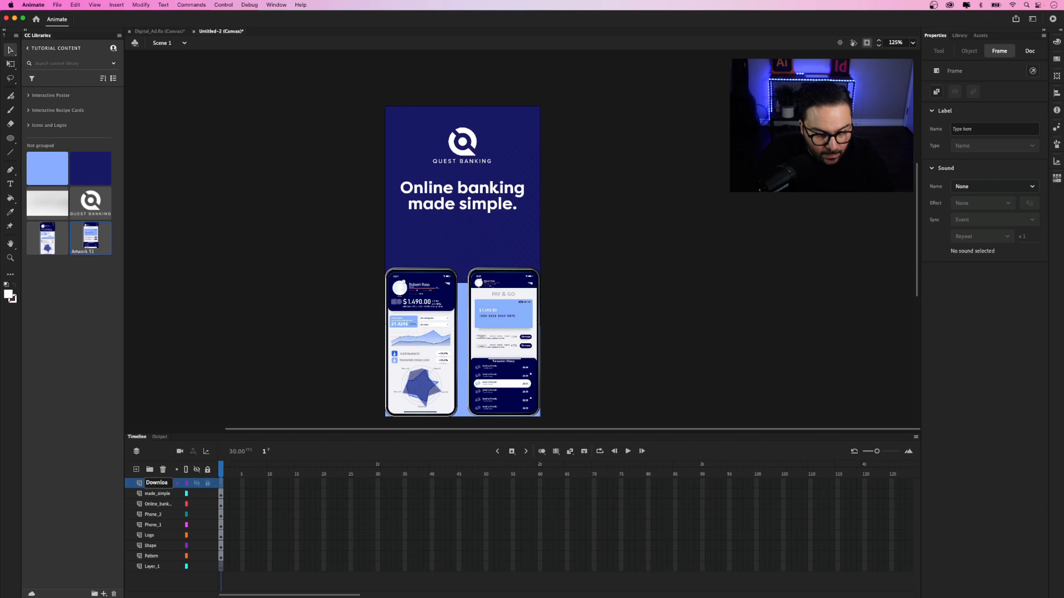
type("d")
key("Return")
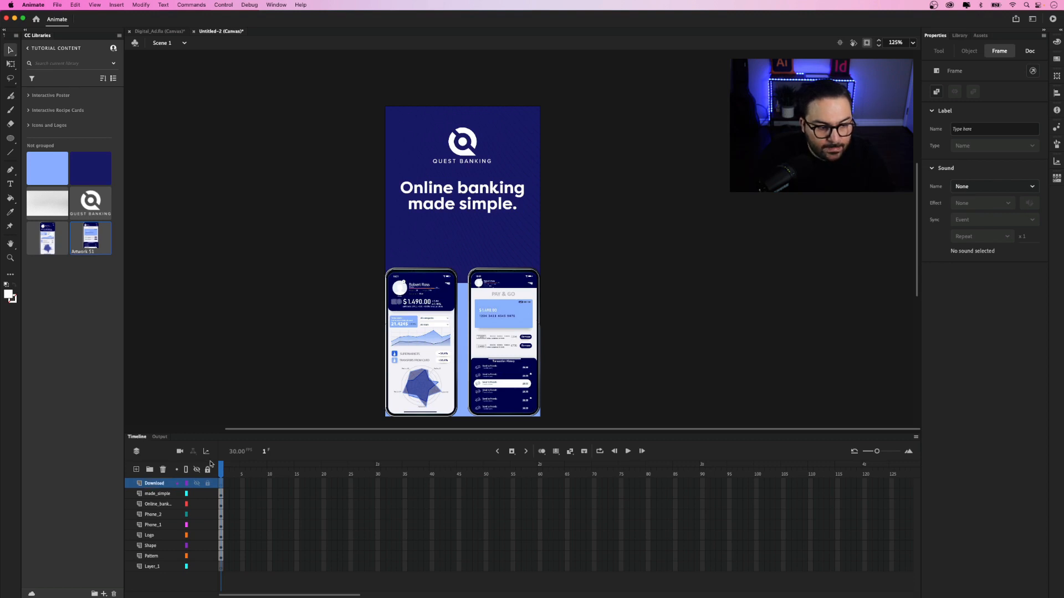
- Add the static text "Download the app" on the Download layer, just beneath the "made simple." line
left_click(10, 183)
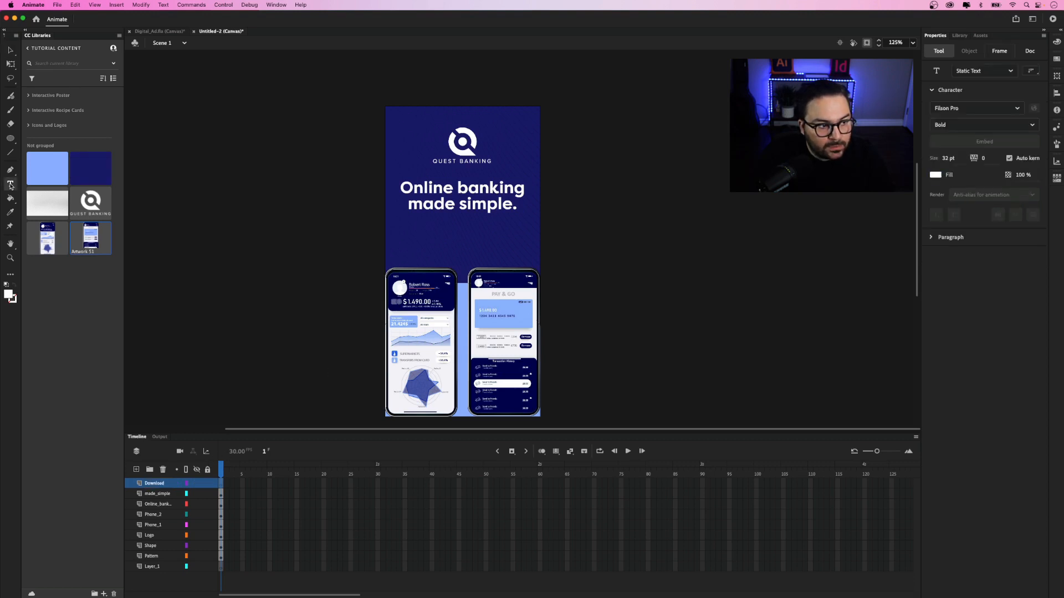
left_click(411, 218)
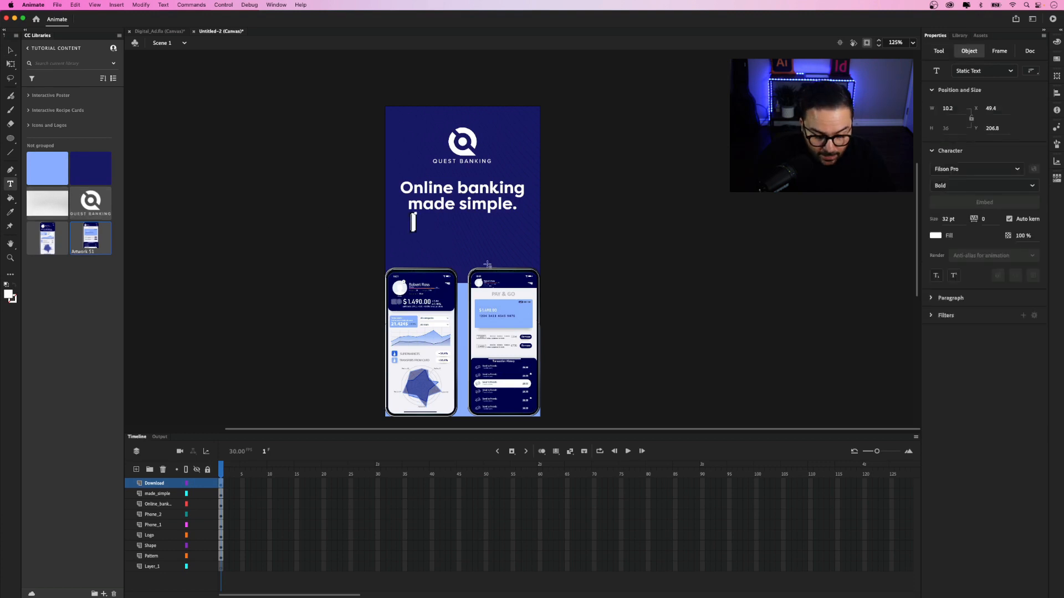
type("Download t")
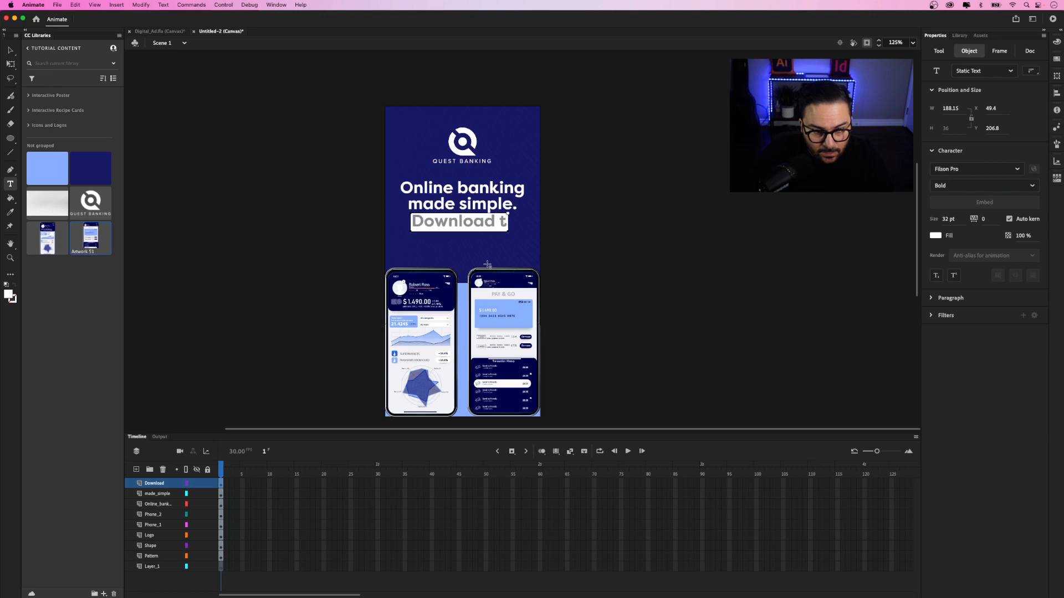
type("he app")
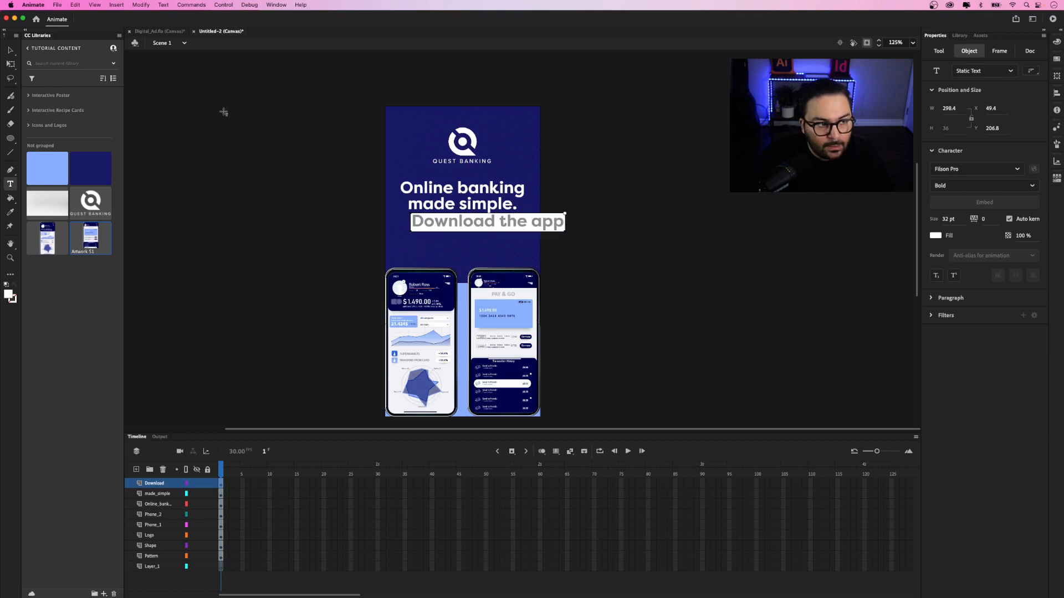
left_click(10, 49)
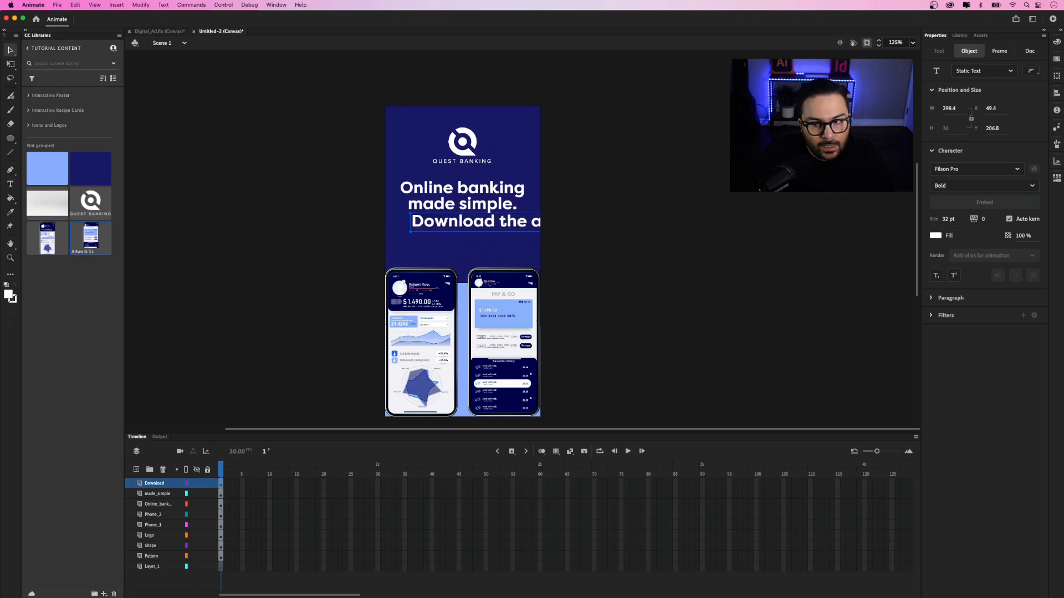
- Style the "Download the app" text as Filson Pro Medium, 24 pt, filled with the light blue library color
left_click(1030, 187)
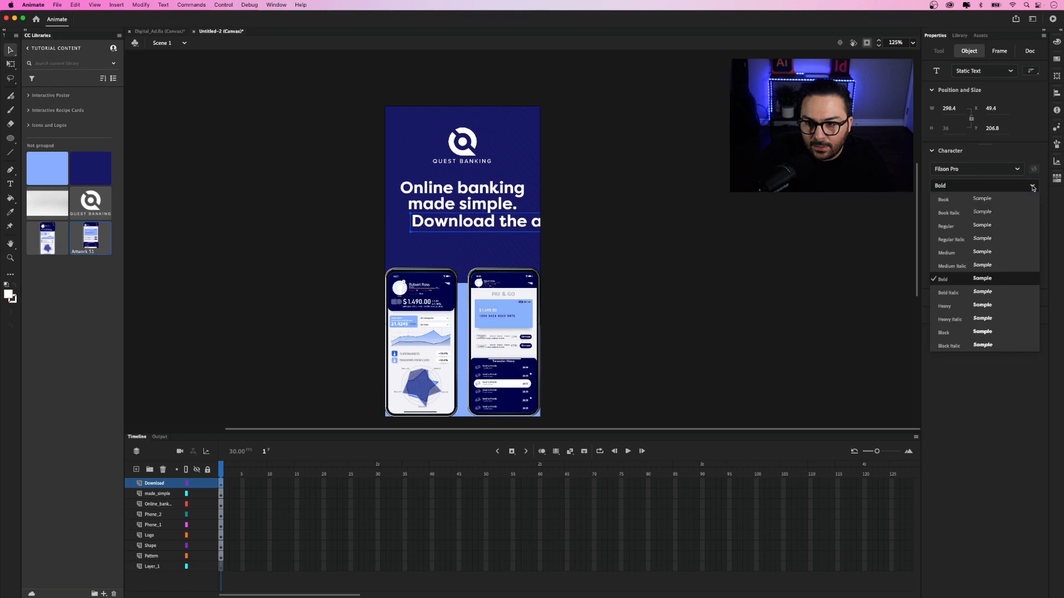
left_click(993, 253)
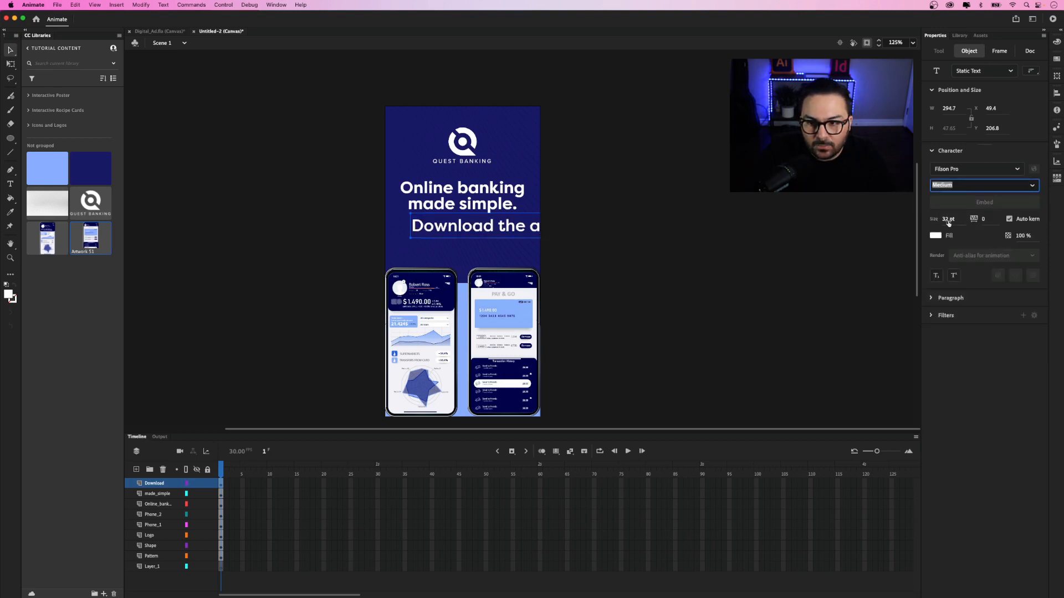
left_click_drag(949, 220, 862, 256)
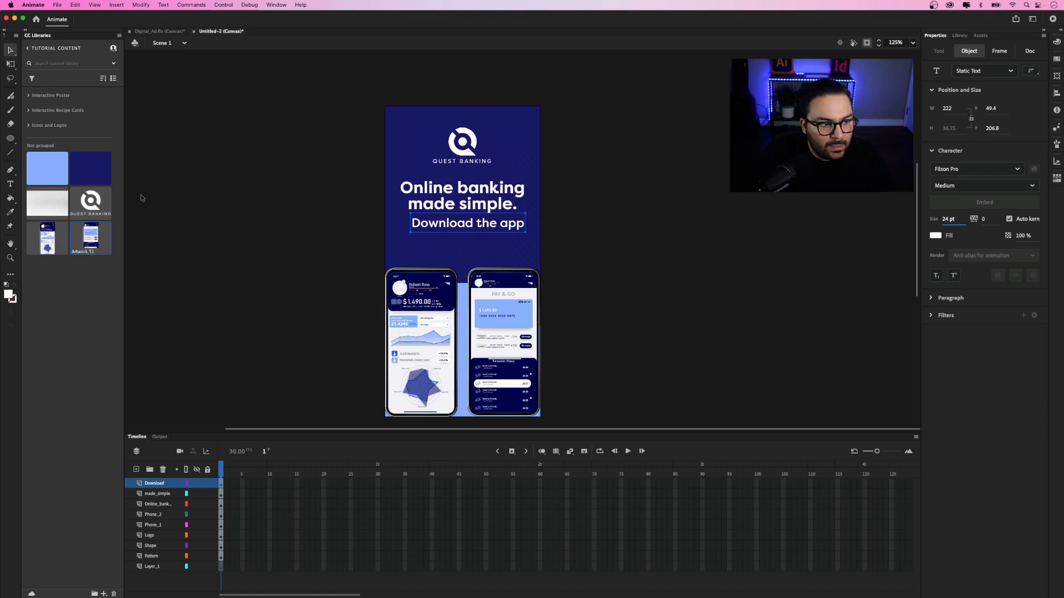
left_click(55, 171)
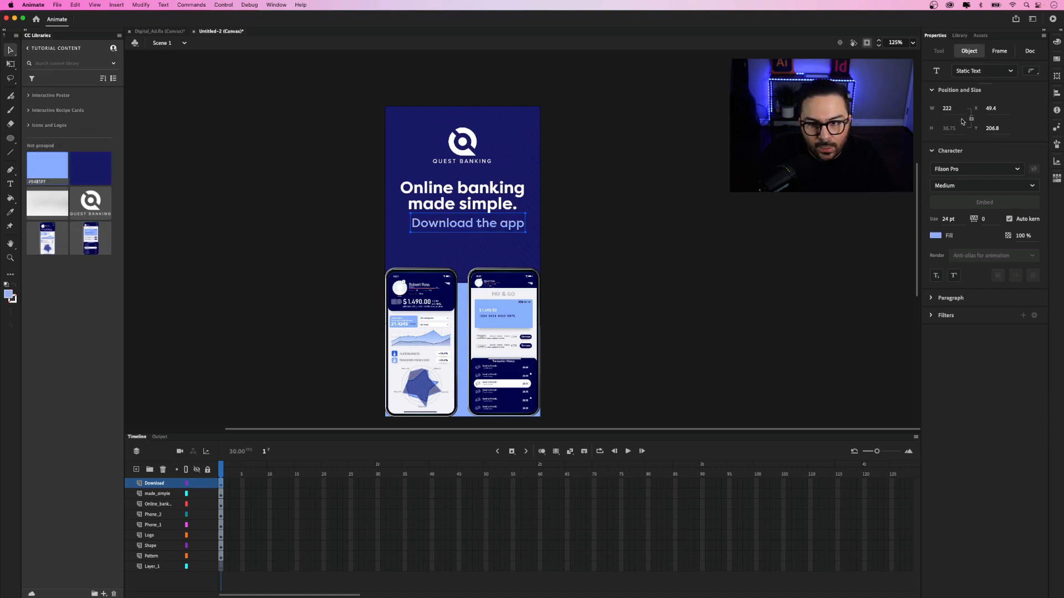
- Center "Download the app" horizontally on the stage and nudge it down to Y 214.8
left_click(1057, 94)
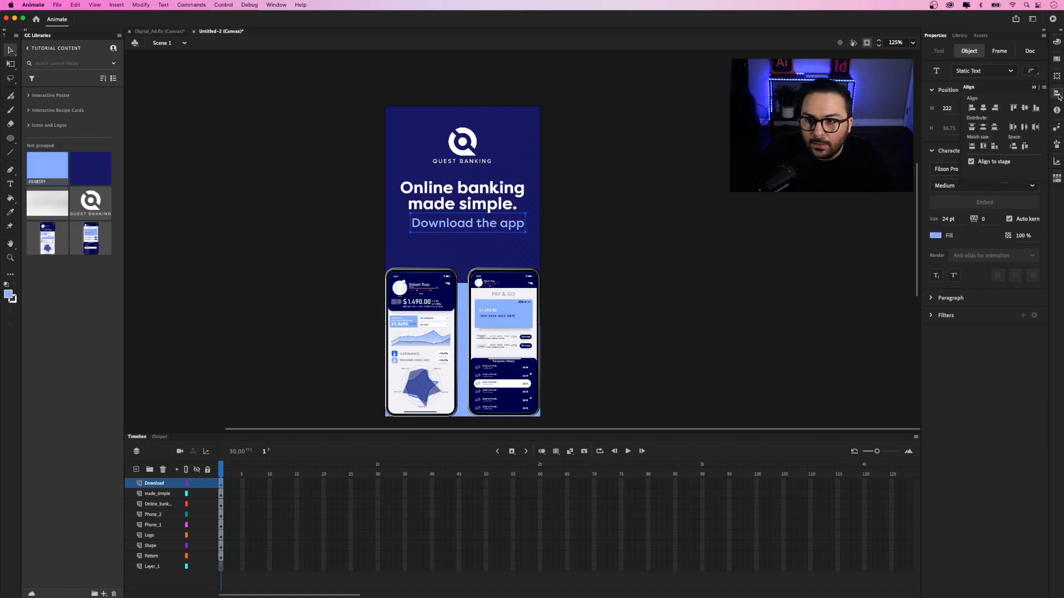
left_click(983, 108)
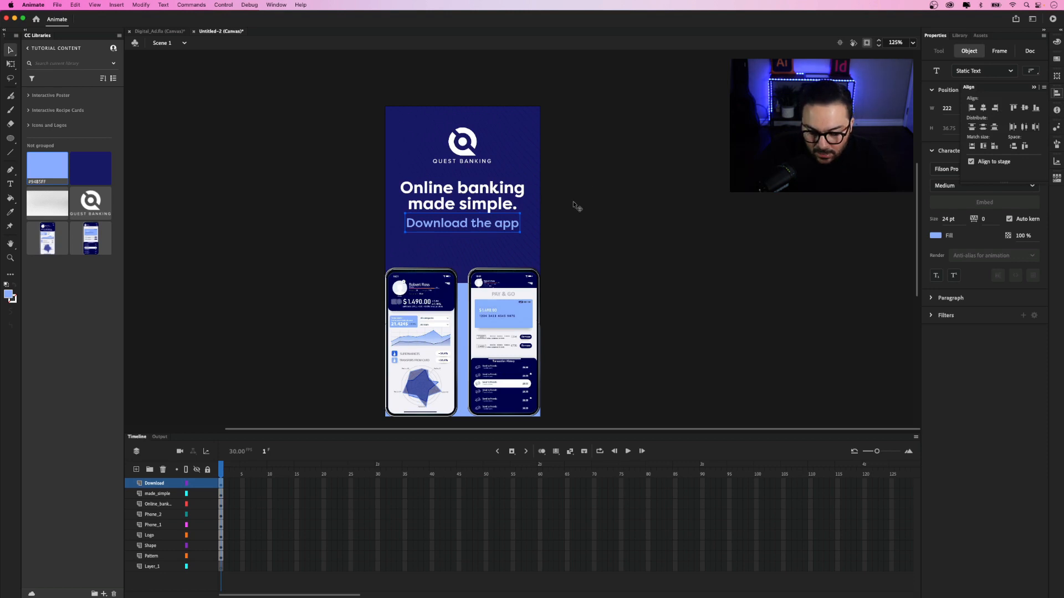
key("Down")
key("Down")
key("Down")
key("Down")
key("Down")
key("Down")
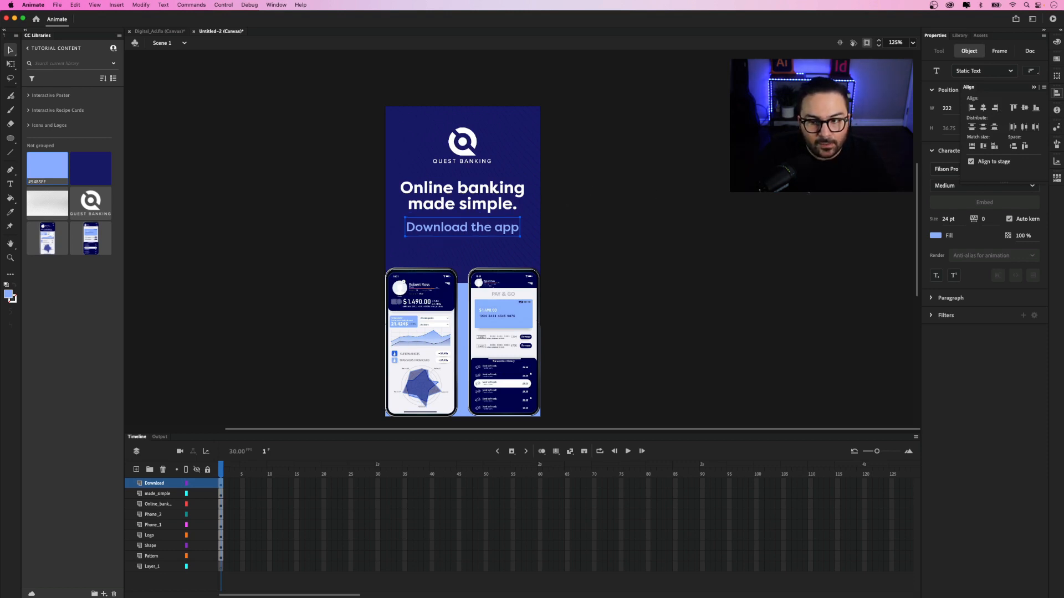
- Reduce the "Download the app" text to 22 pt and recenter it horizontally on the stage
left_click(946, 220)
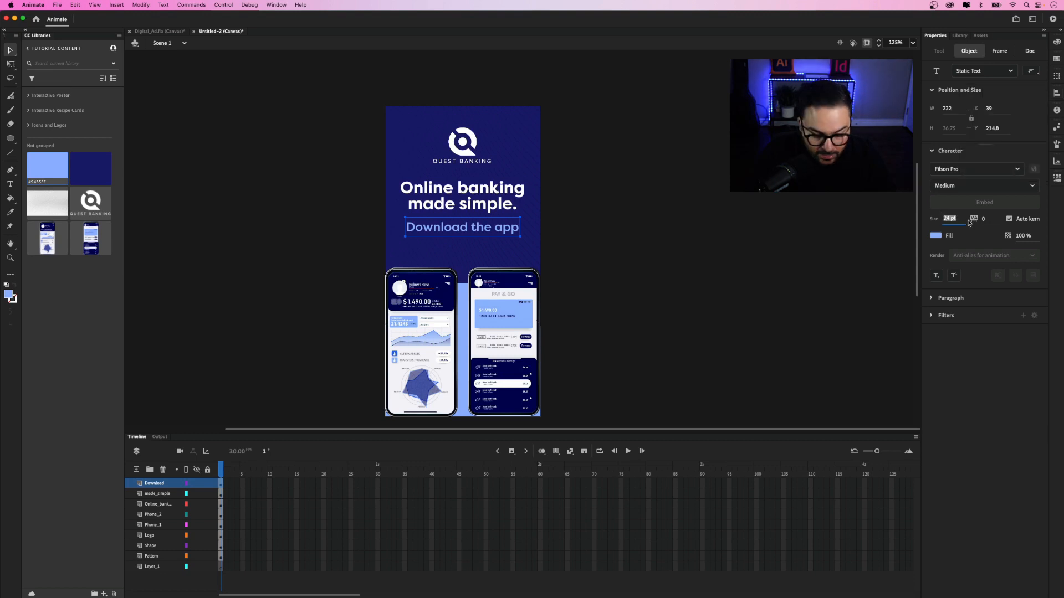
type("22")
key("Tab")
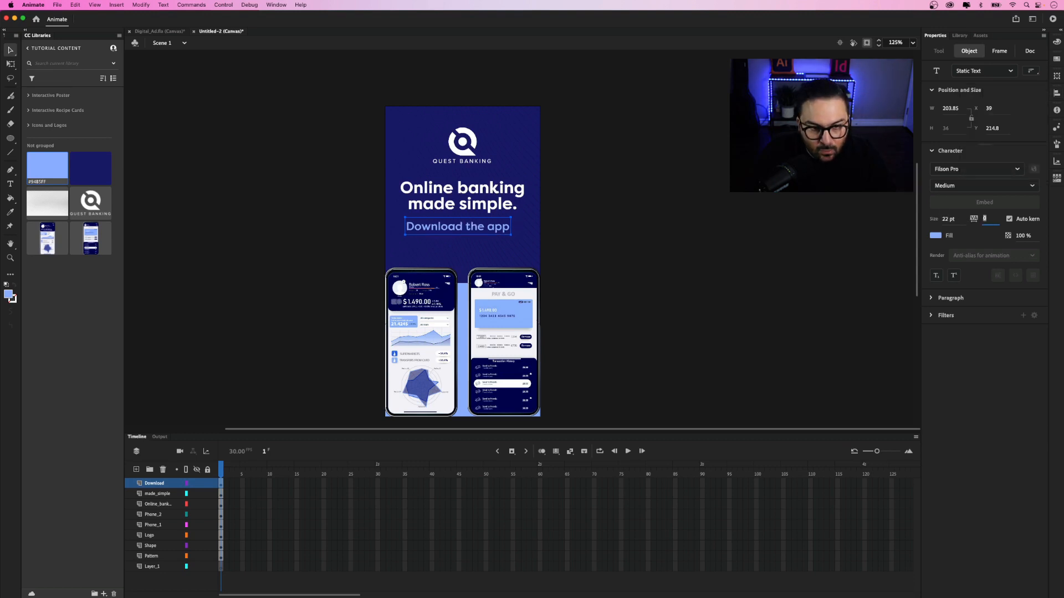
left_click(1057, 100)
left_click(984, 109)
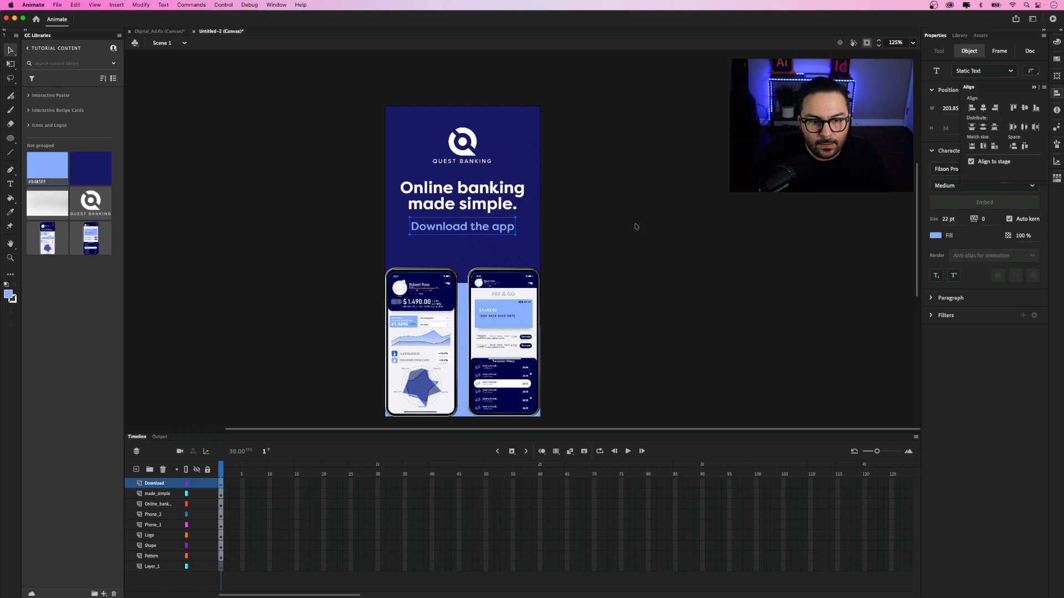
- Move both headline lines and the "Download the app" text up together so the headline sits at Y 134.4
left_click(567, 215)
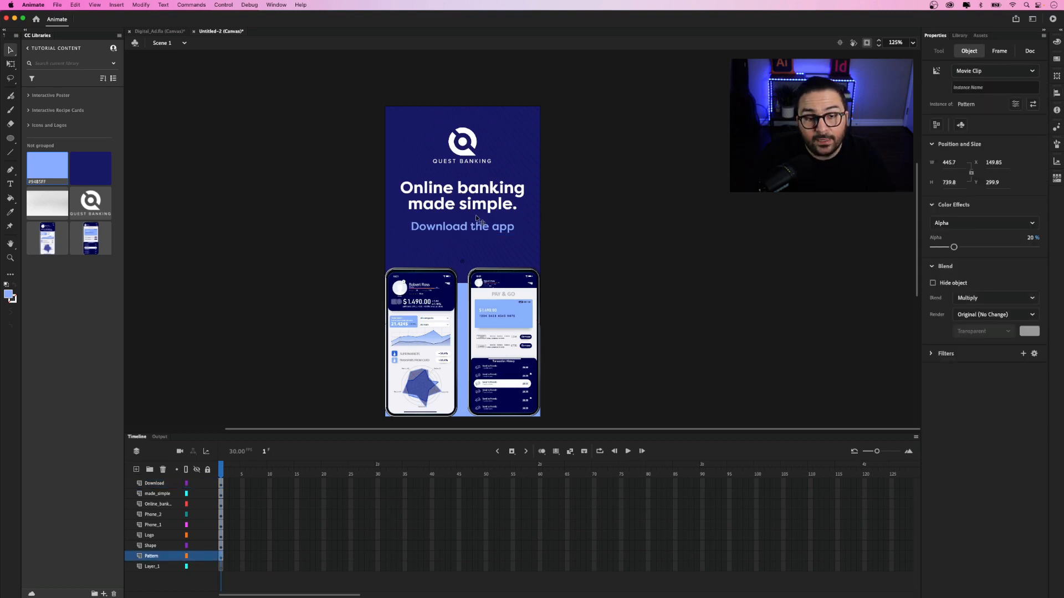
left_click(488, 195)
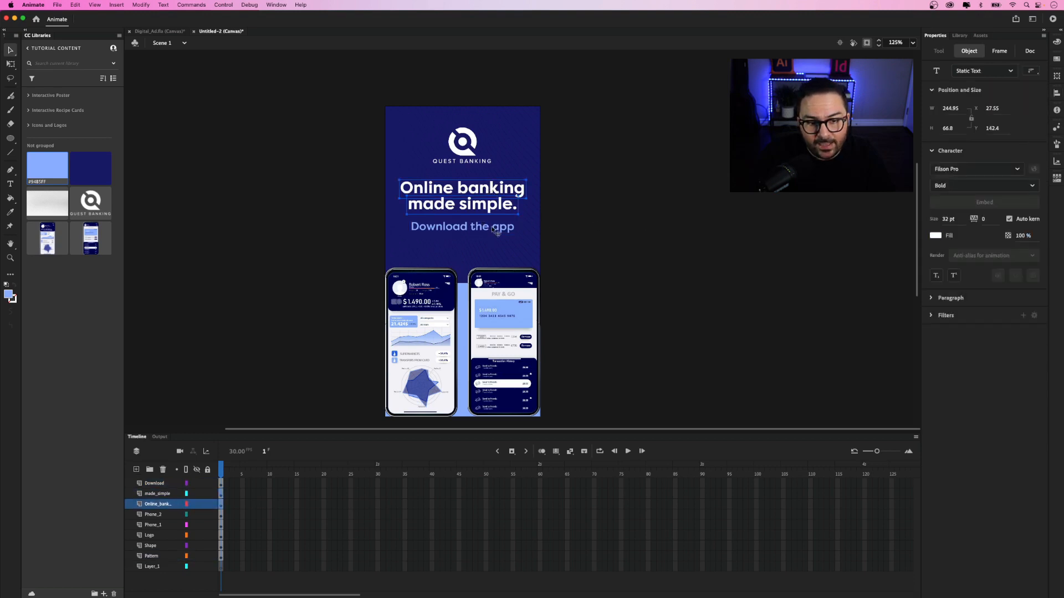
left_click(496, 231, "shift")
key("shift+Up")
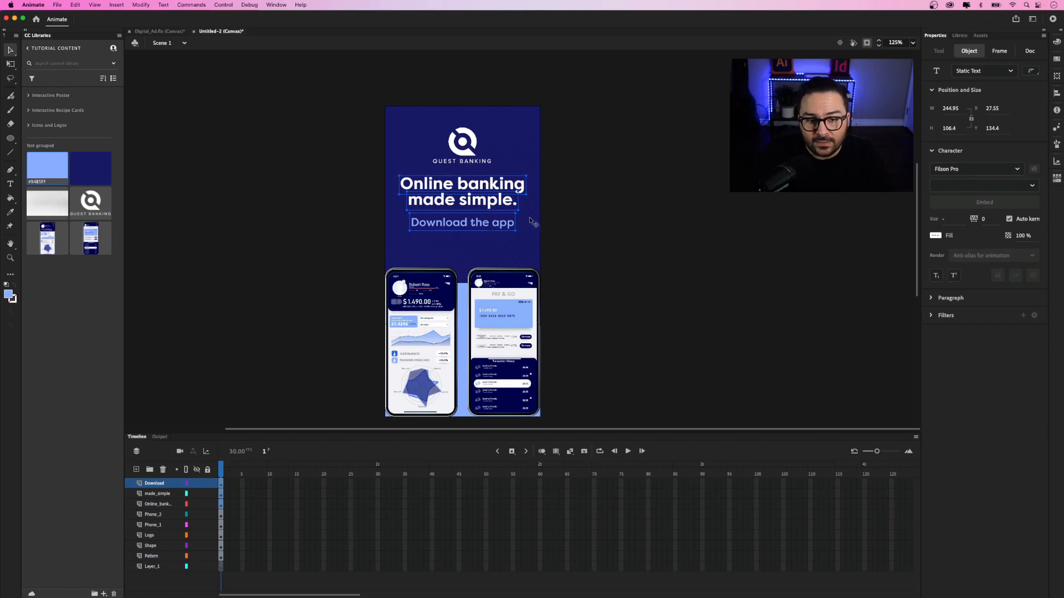
left_click(564, 228)
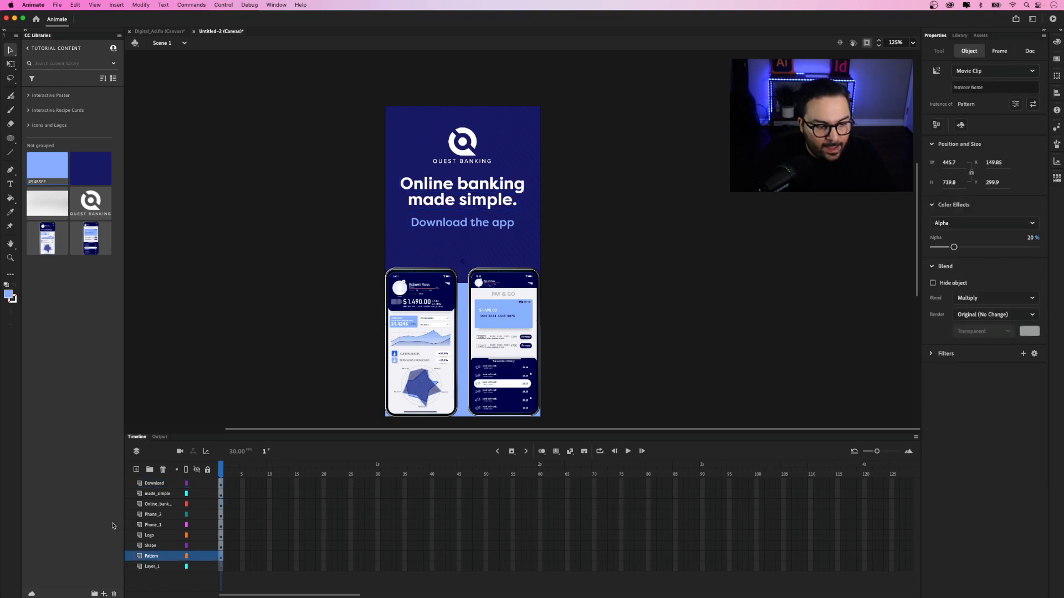
- Add a new layer above the Download layer and name it Button
left_click(136, 469)
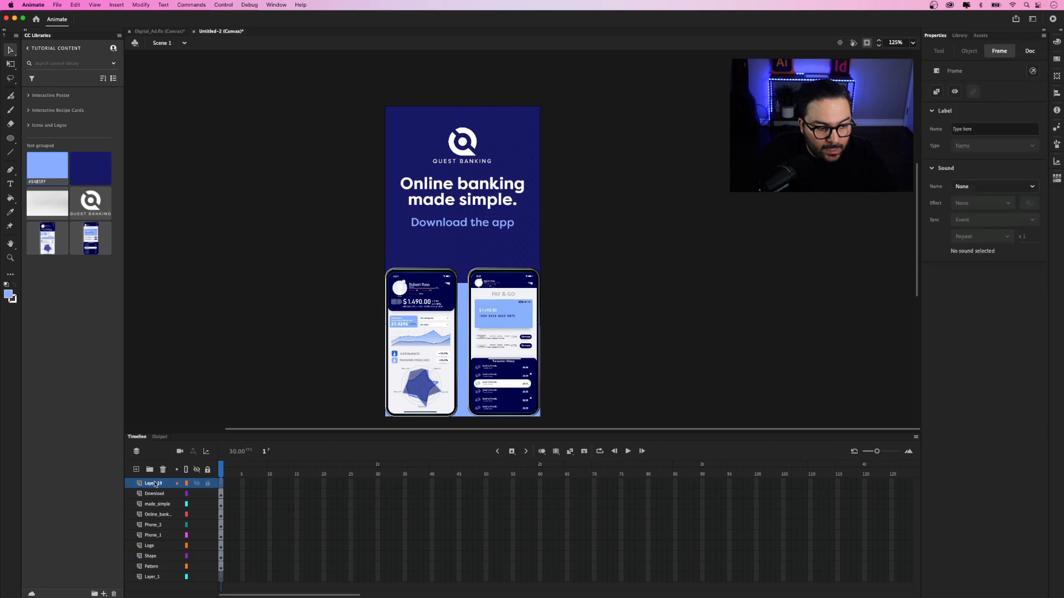
double_click(156, 484)
type("Butto")
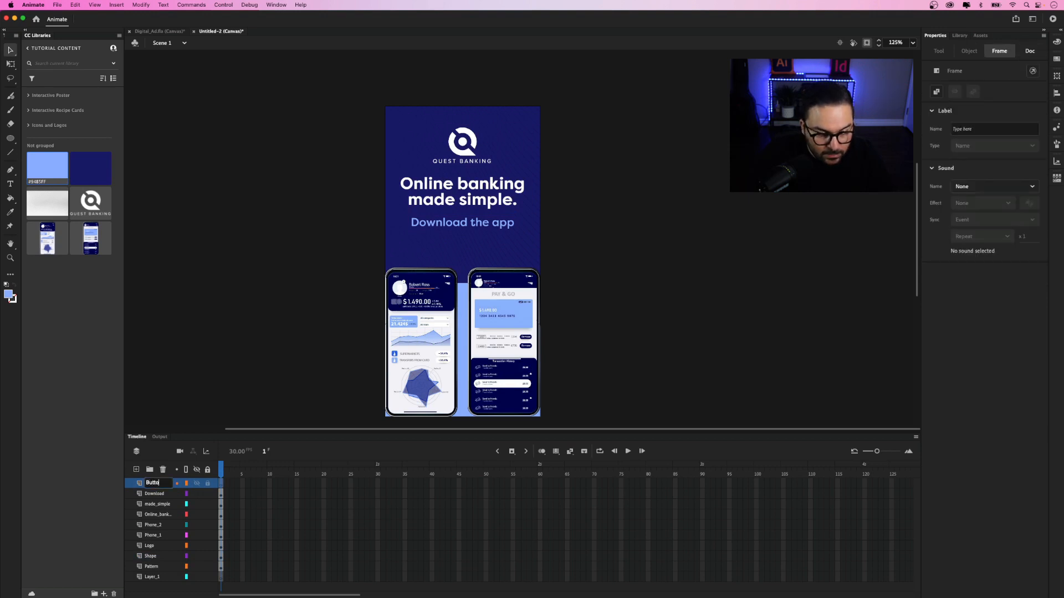
type("n")
key("Return")
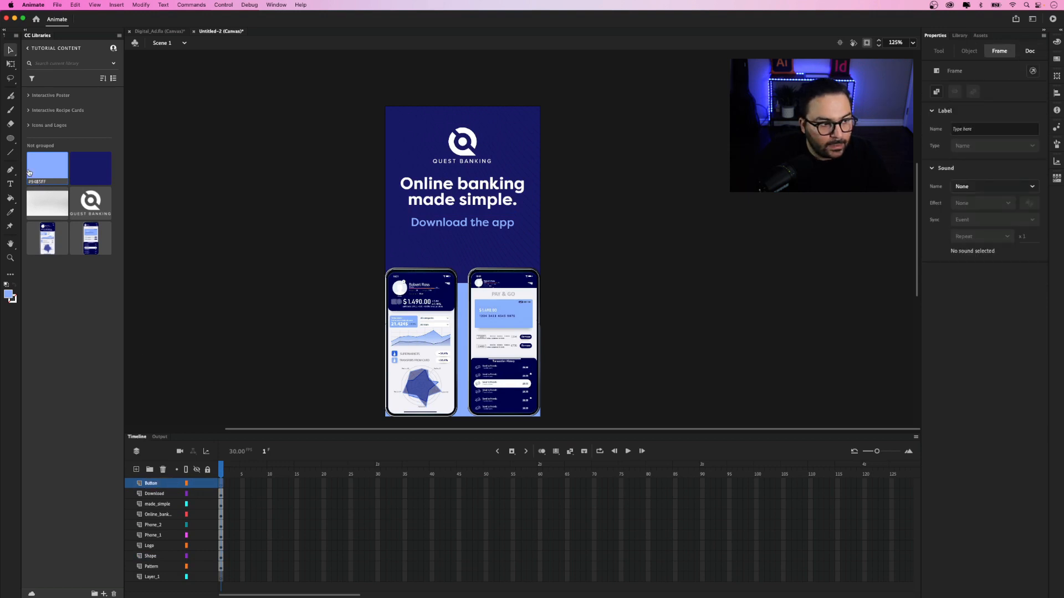
- Draw a light blue rectangle without stroke, about 120 x 27 px, beneath the "Download the app" text on the Button layer
left_click(11, 140)
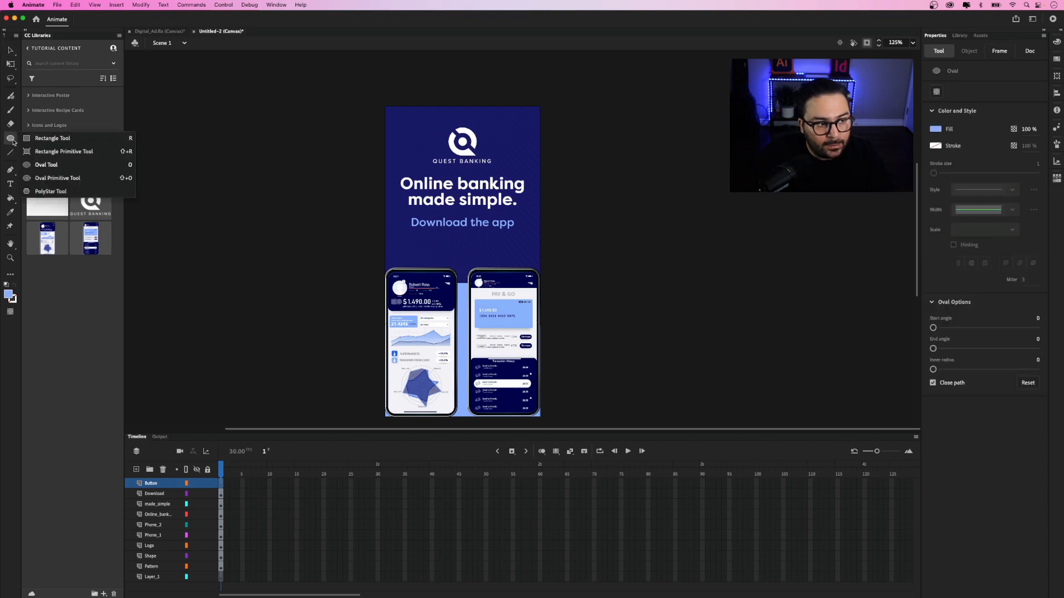
left_click(53, 139)
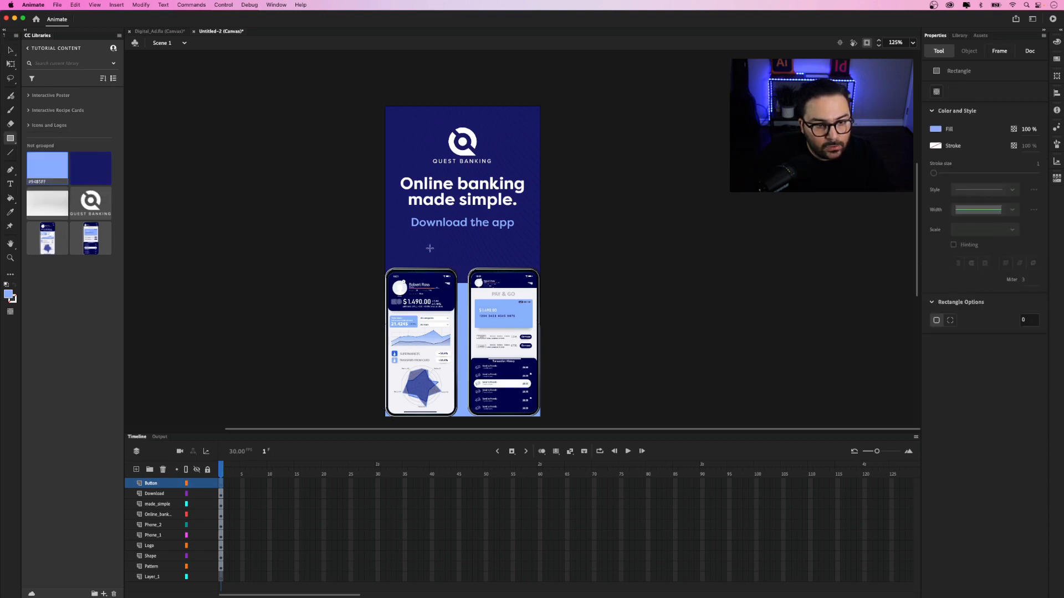
scroll(453, 245, "up", 5)
left_click_drag(385, 237, 507, 266)
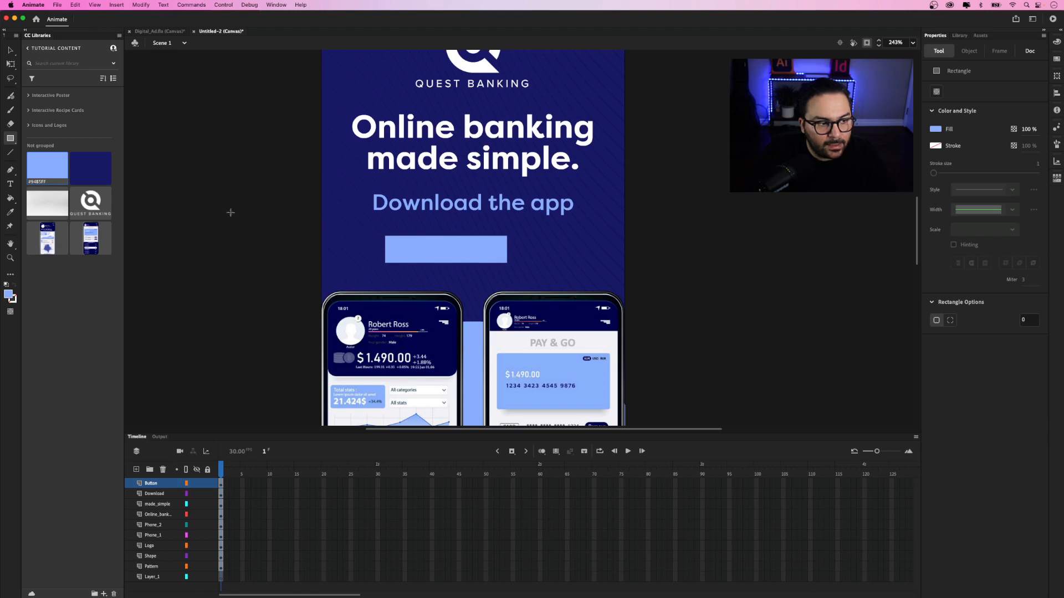
- Add the static text "Learn More" on the Button layer, beside the light blue rectangle
left_click(10, 183)
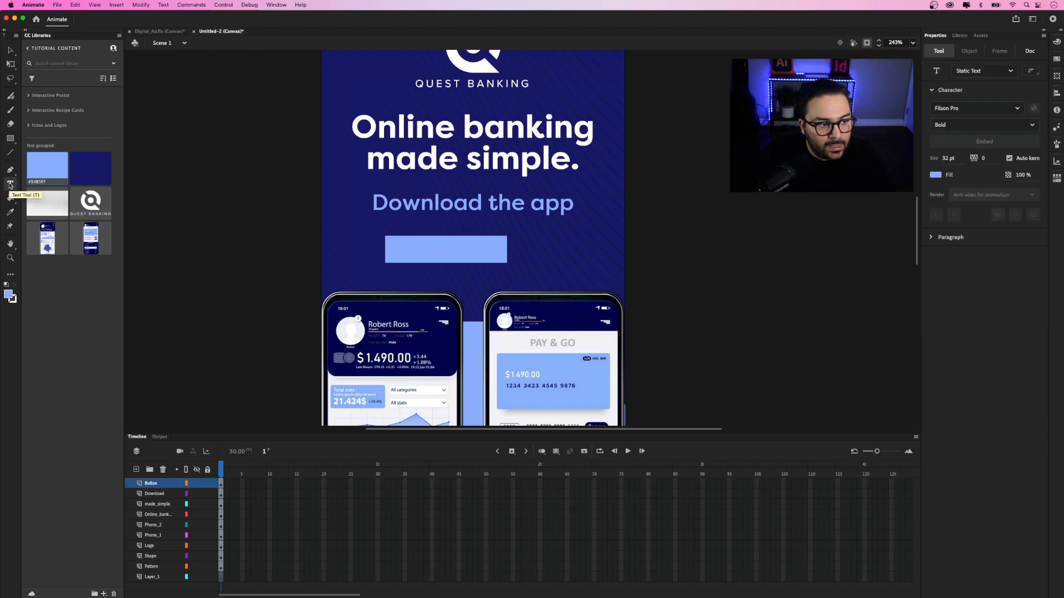
left_click(355, 244)
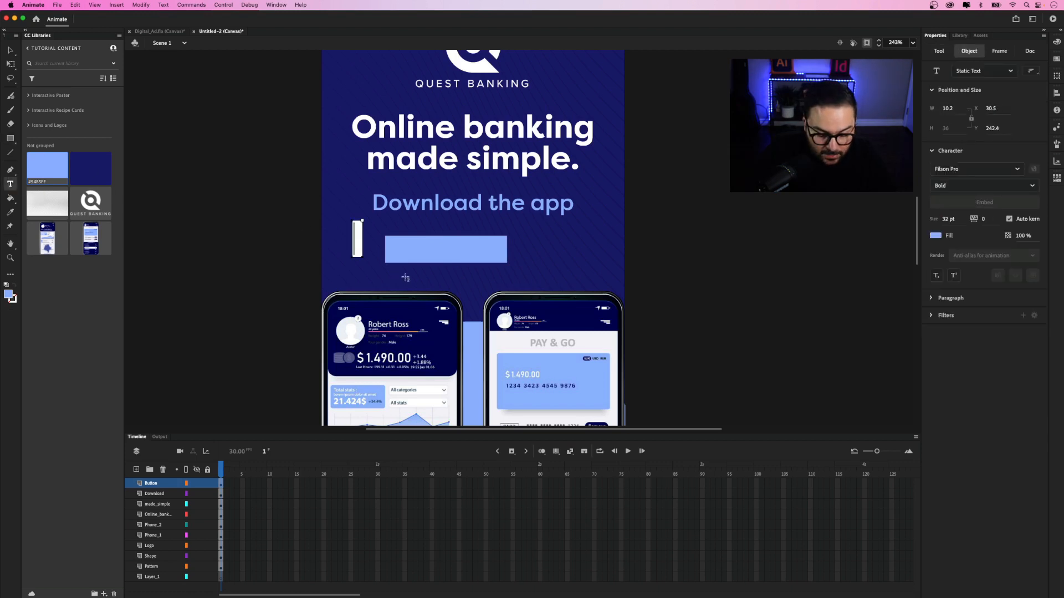
type("Learn Mor")
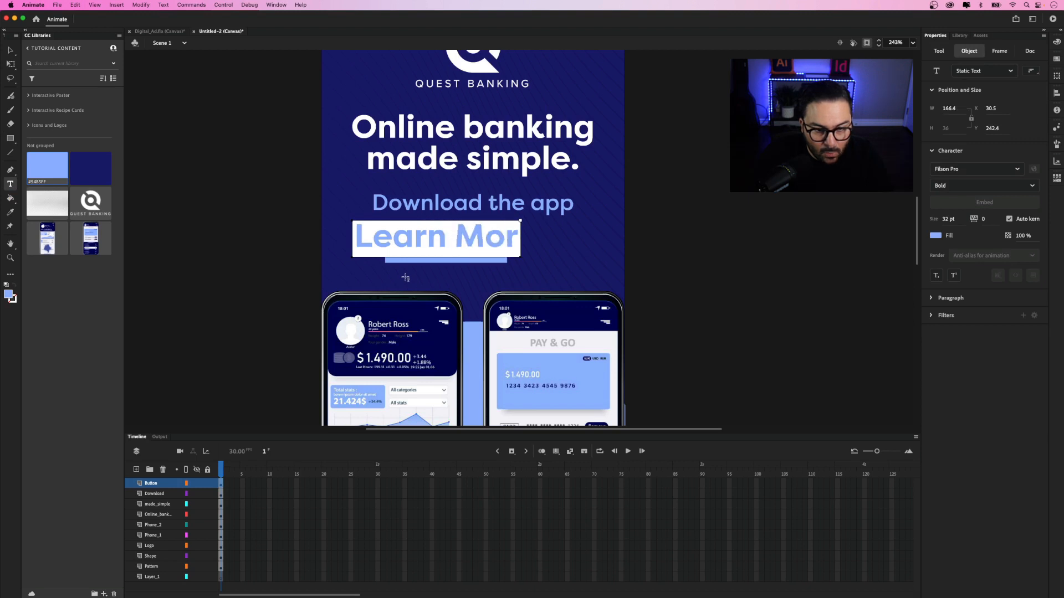
type("e")
left_click(10, 50)
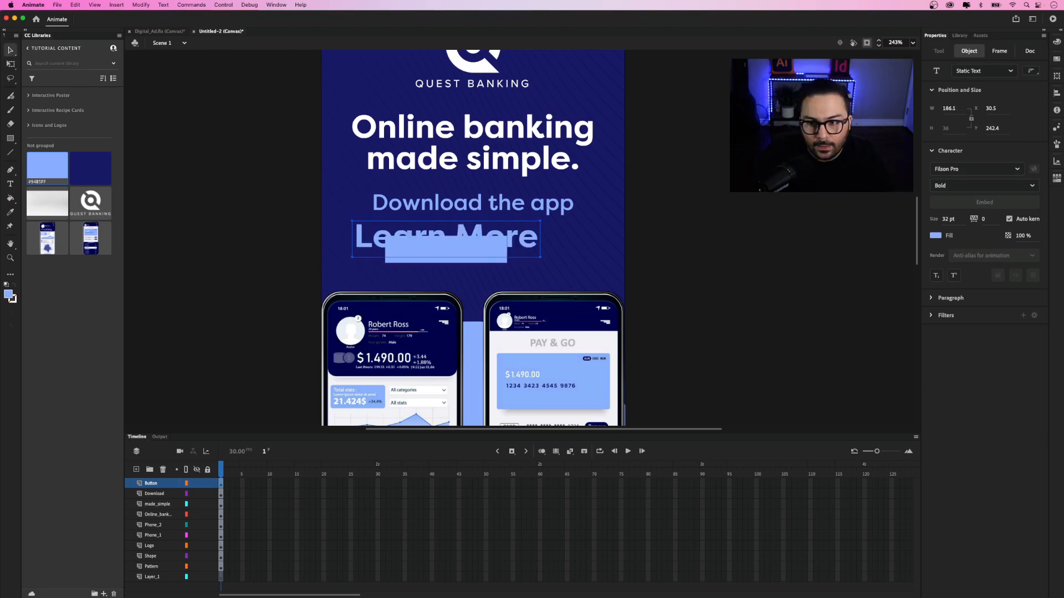
- Reduce the "Learn More" text size to 15 pt
left_click(948, 218)
type("21")
key("Return")
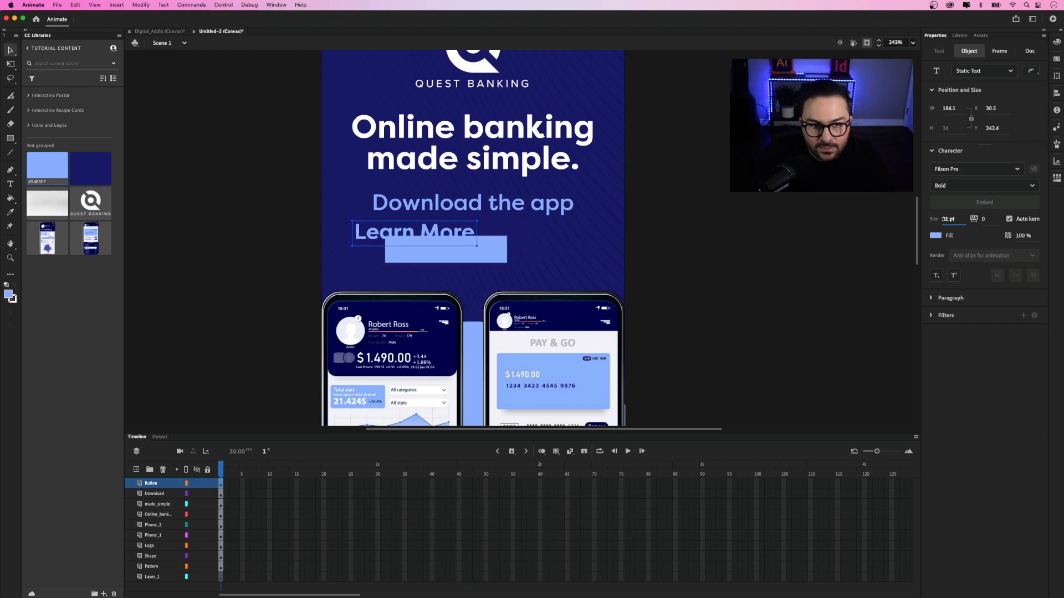
left_click_drag(946, 219, 943, 221)
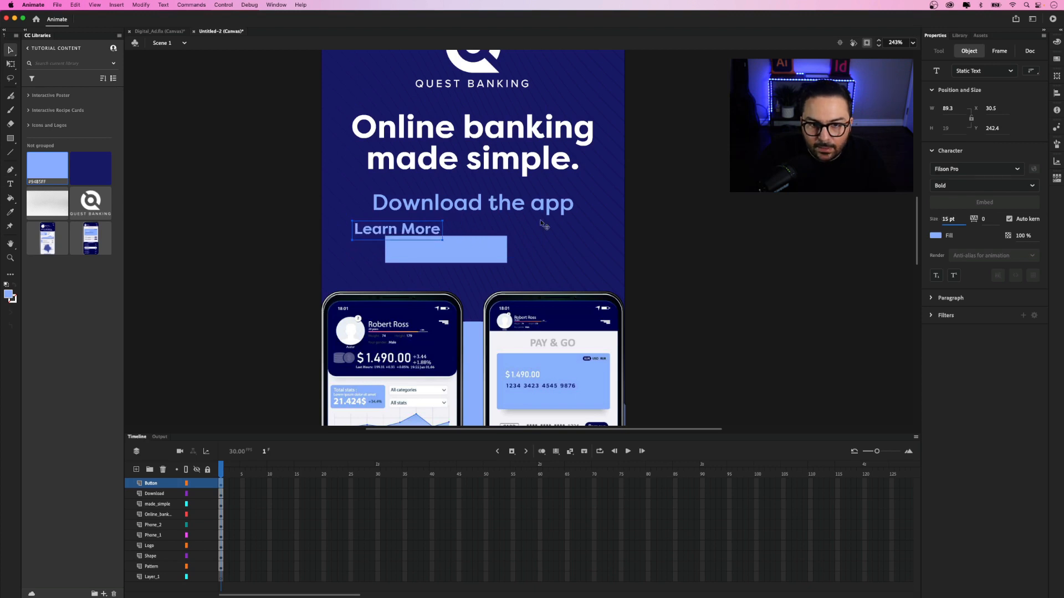
- Place the "Learn More" text over the light blue rectangle and fill it with white
left_click_drag(428, 237, 476, 259)
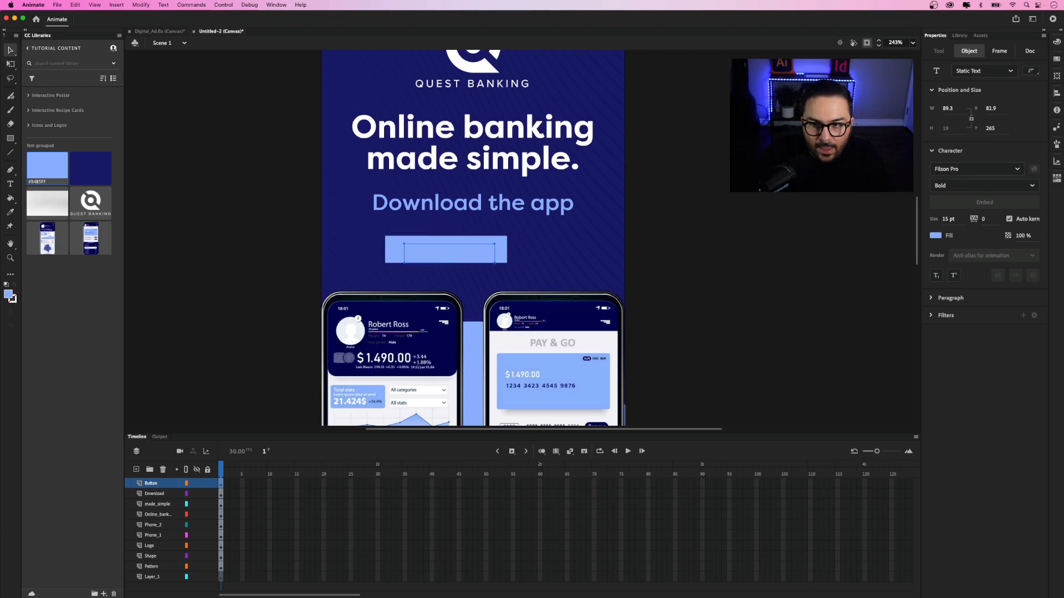
left_click(935, 235)
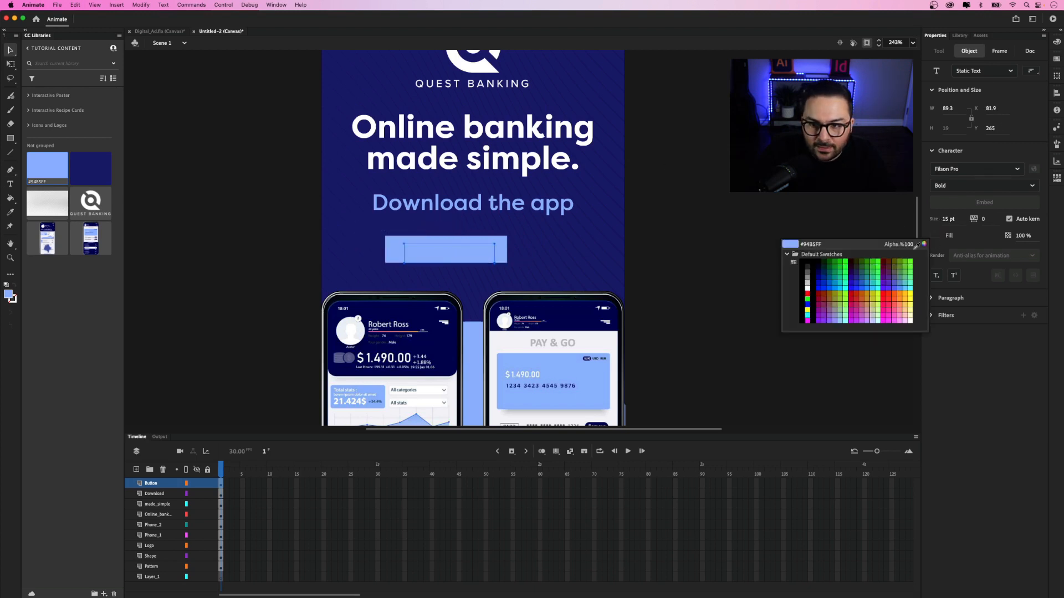
left_click(807, 287)
left_click_drag(487, 258, 482, 254)
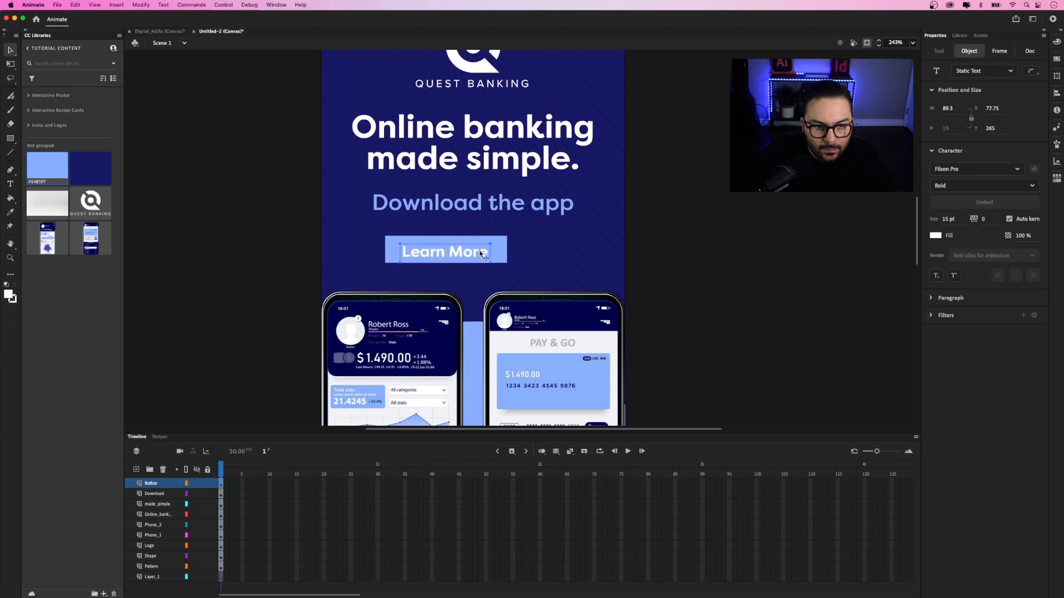
- Scale the "Learn More" text up with Free Transform to about 107 px wide and nudge it up to Y 260.7
key("q")
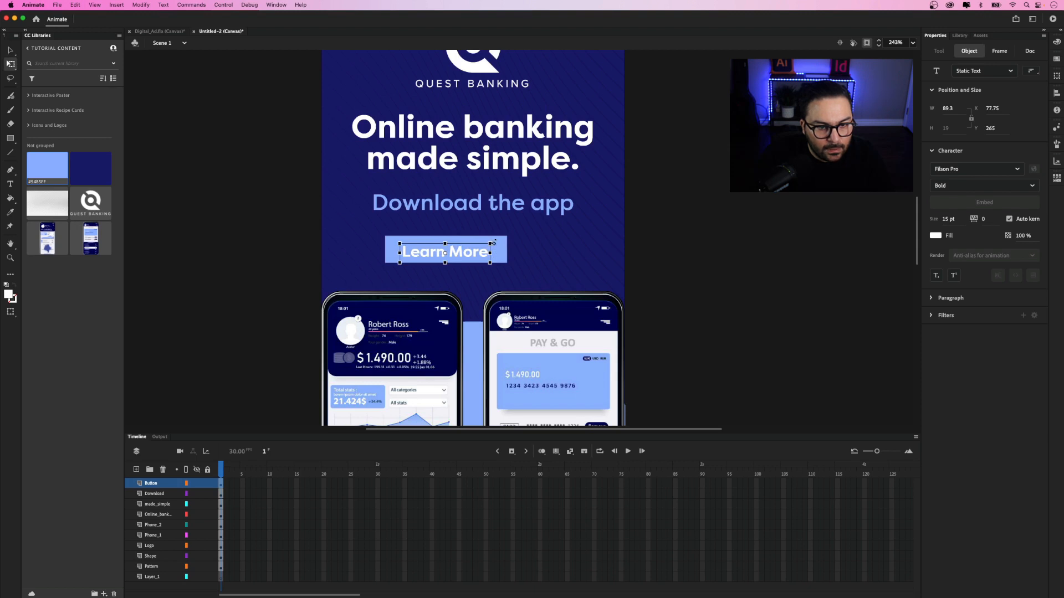
left_click_drag(490, 242, 501, 243)
key("Up")
key("Up")
key("Up")
key("Up")
key("Up")
key("Up")
key("Up")
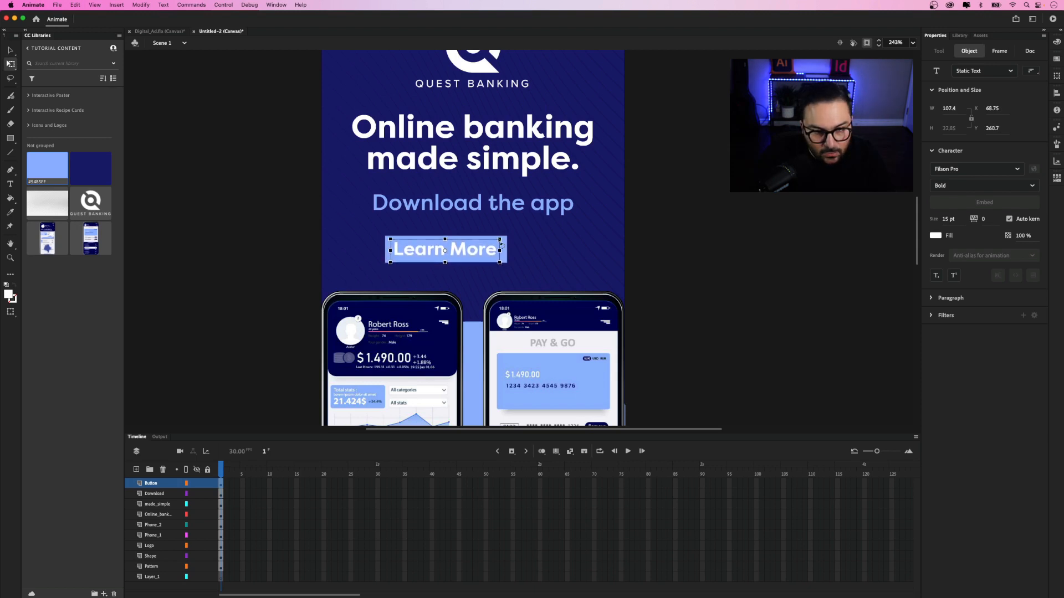
left_click(707, 267)
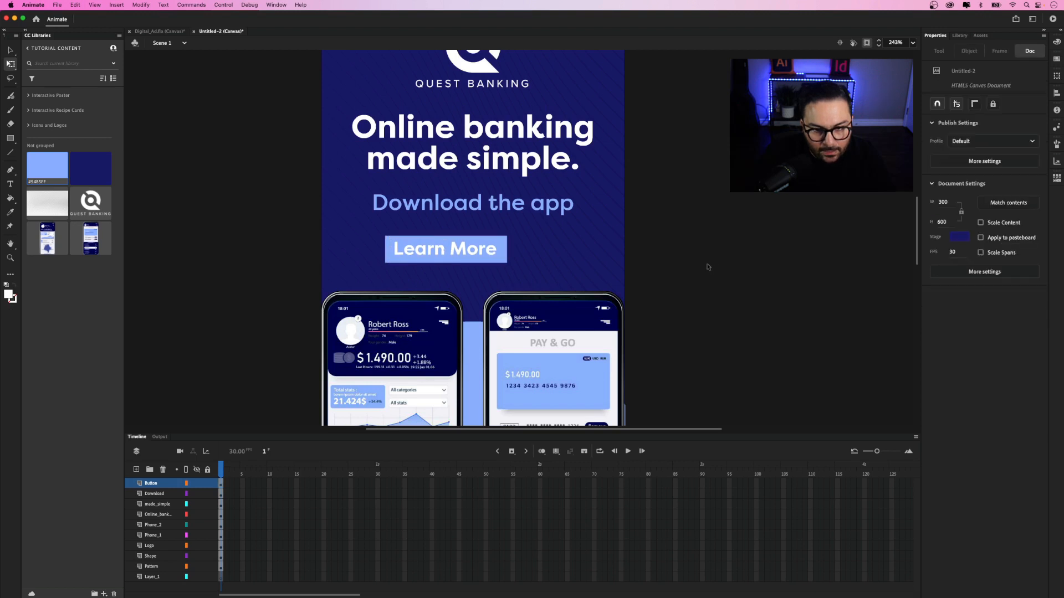
- Nudge the "Learn More" text to X 69.95, Y 261.5 so it sits centered inside the rectangle
left_click(469, 256)
key("Right")
key("Right")
key("Right")
key("Right")
key("Right")
key("Down")
key("Down")
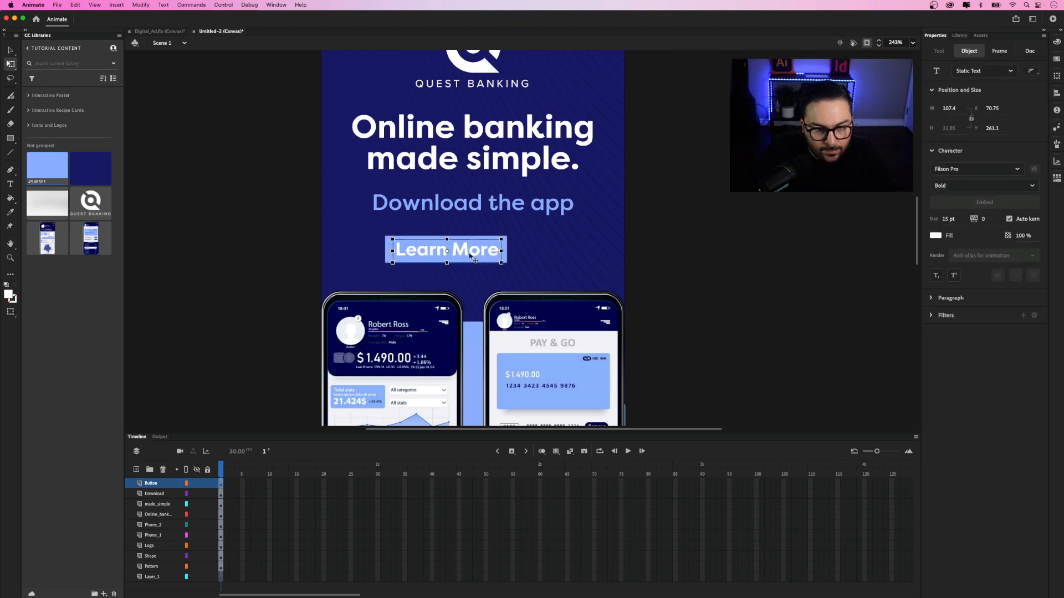
left_click(709, 232)
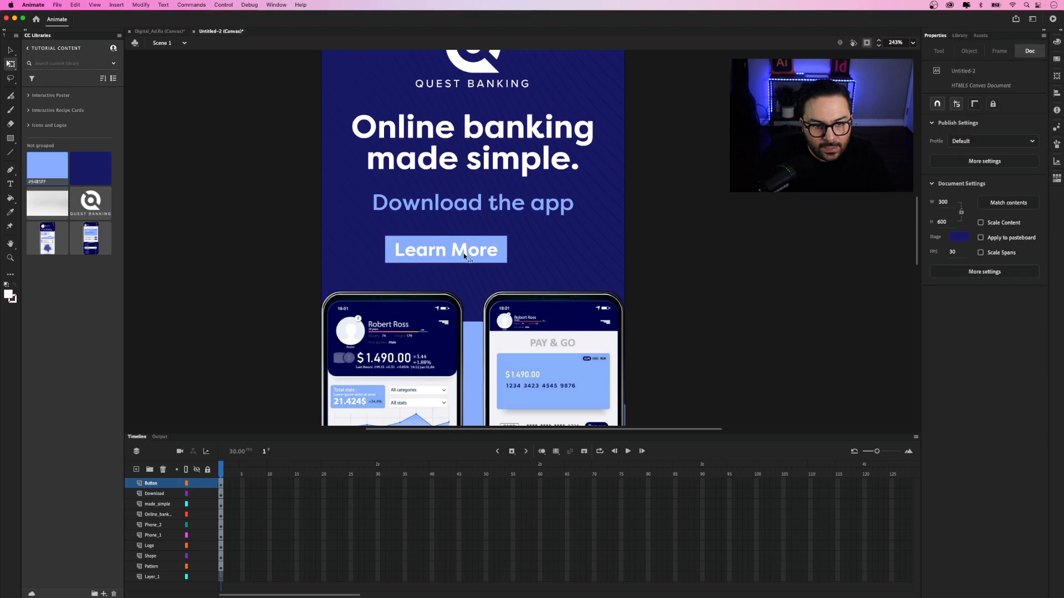
- Group the "Learn More" text with the light blue rectangle behind it
left_click(465, 255)
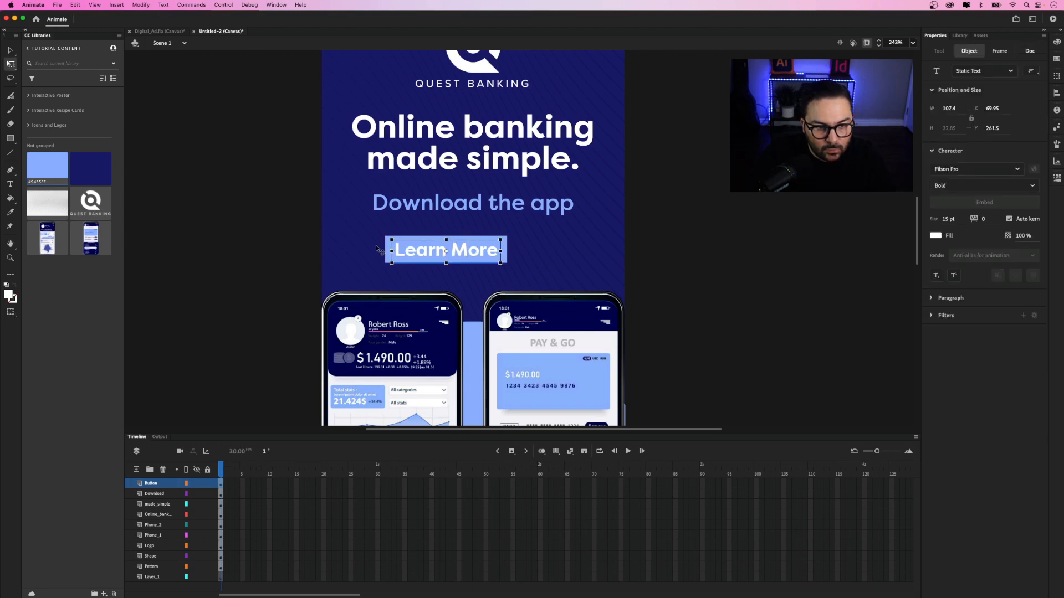
scroll(376, 249, "up", 5)
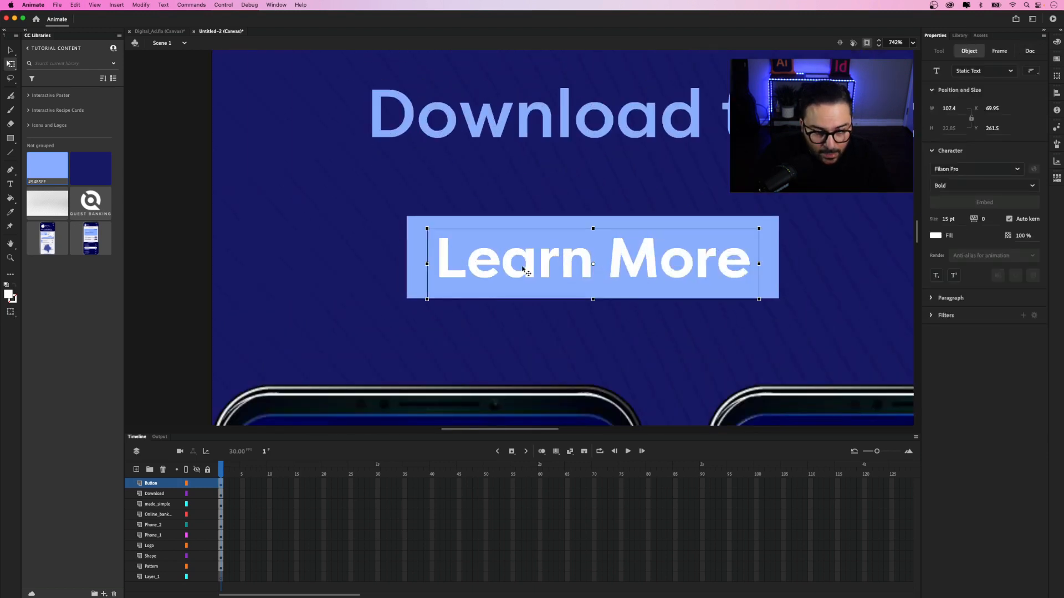
left_click(520, 224, "shift")
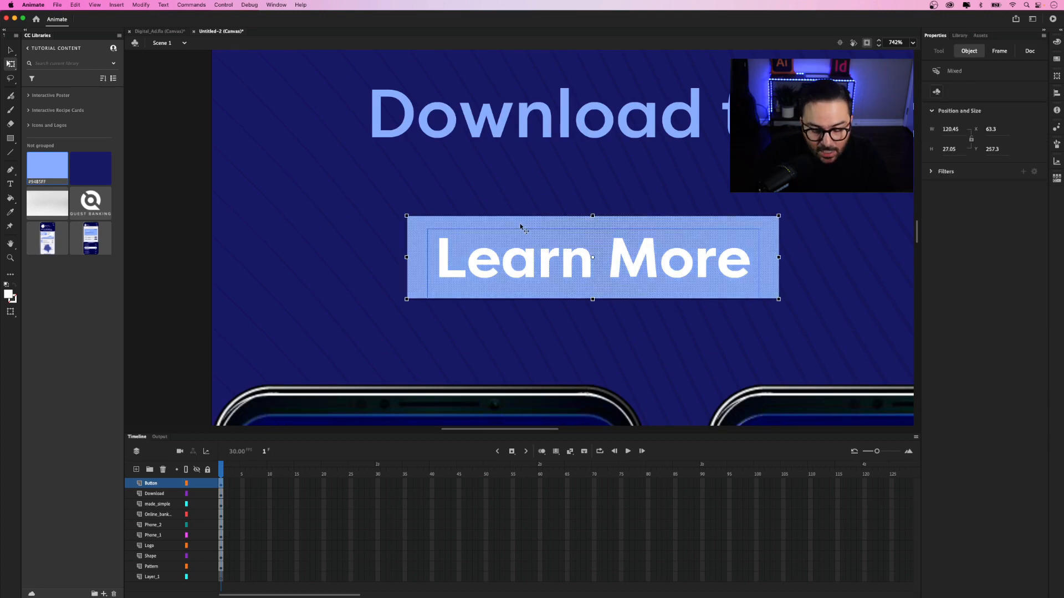
key("super+g")
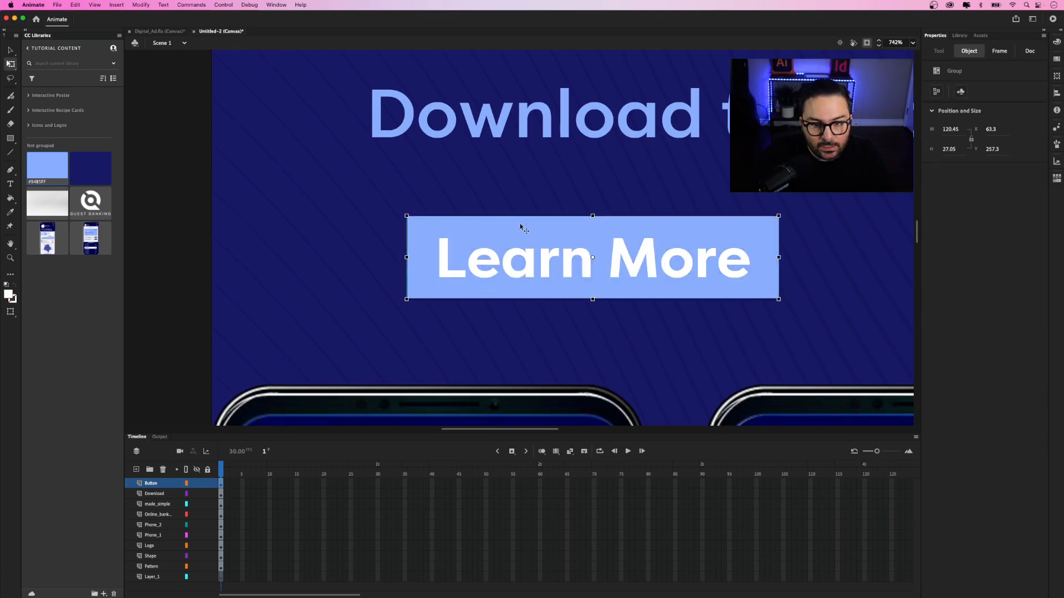
- Center the grouped "Learn More" button horizontally on the stage
scroll(638, 256, "down", 3)
left_click_drag(730, 250, 575, 290)
scroll(589, 264, "down", 3)
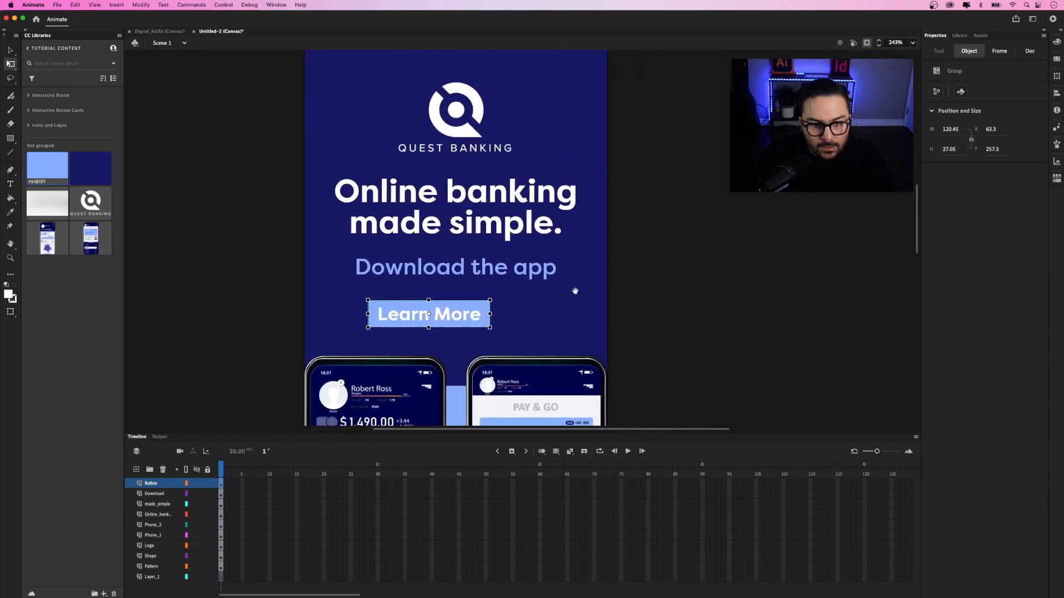
left_click(1056, 93)
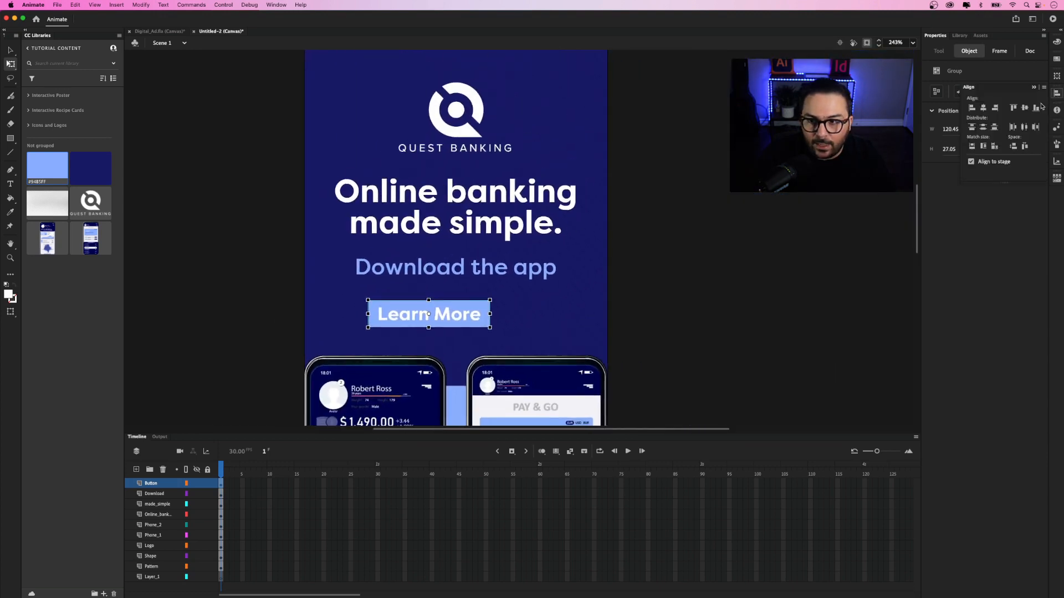
left_click(984, 109)
left_click(701, 171)
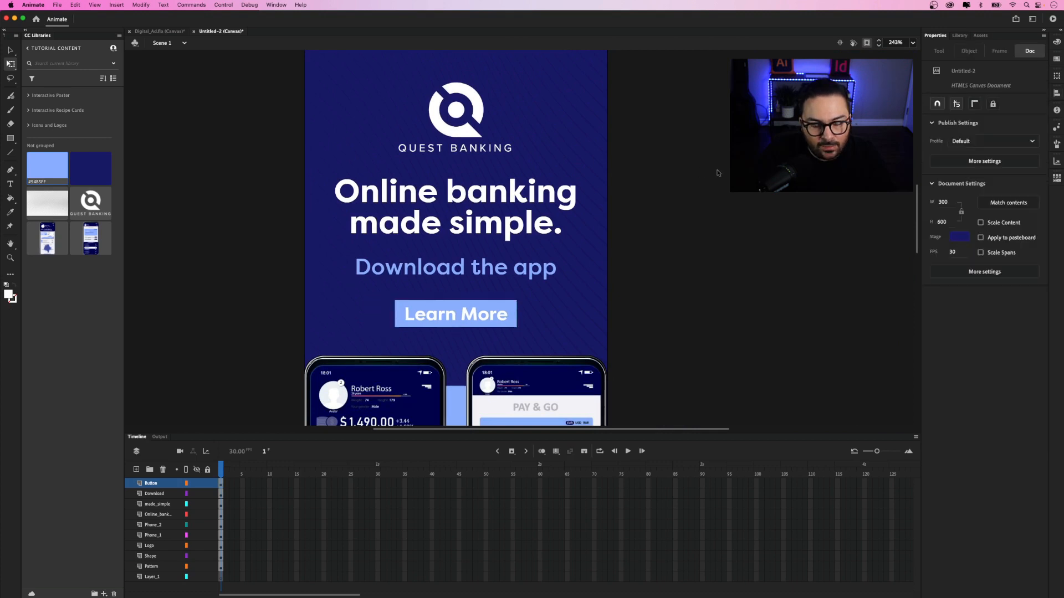
scroll(718, 173, "down", 3)
left_click(583, 194)
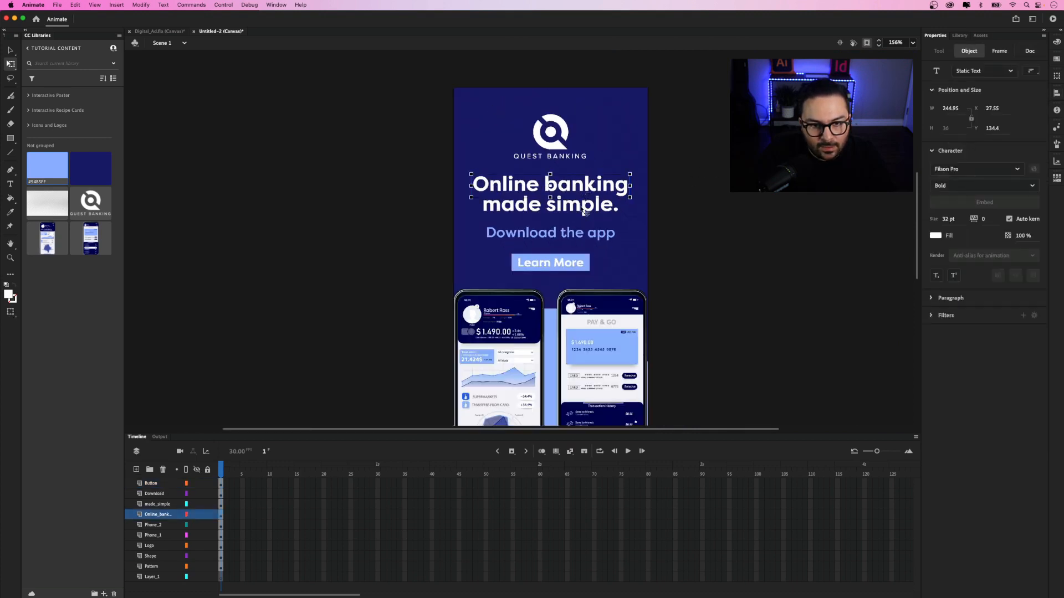
left_click(583, 209, "shift")
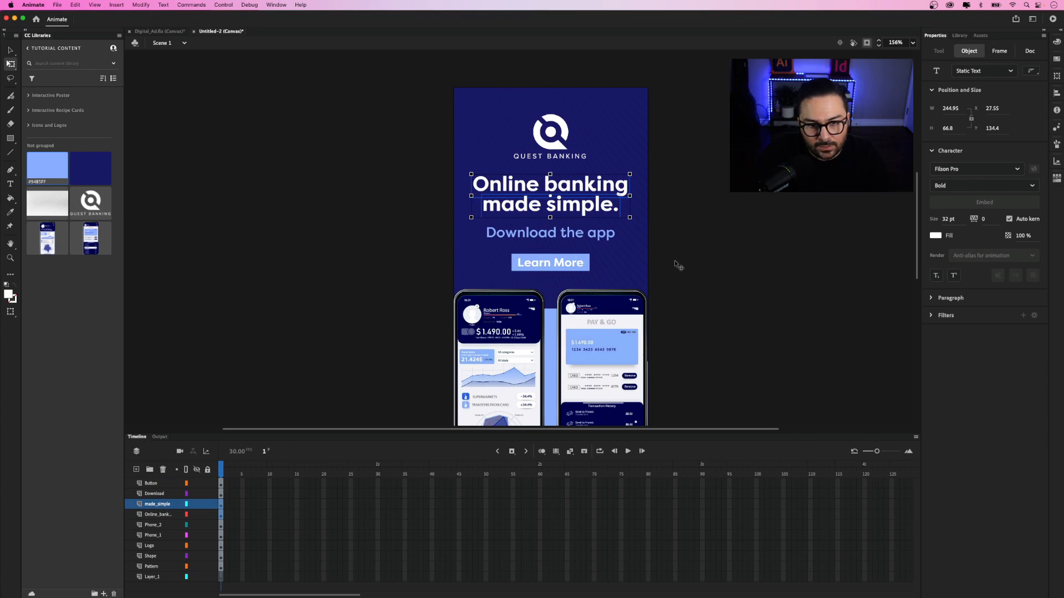
scroll(686, 186, "down", 3)
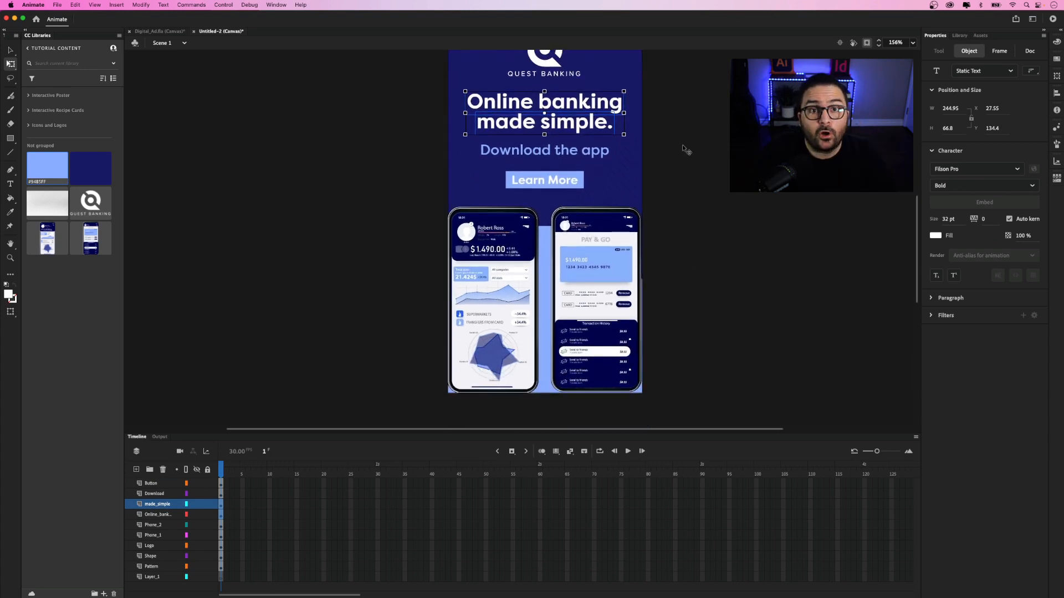
left_click_drag(686, 150, 659, 193)
key("super+minus")
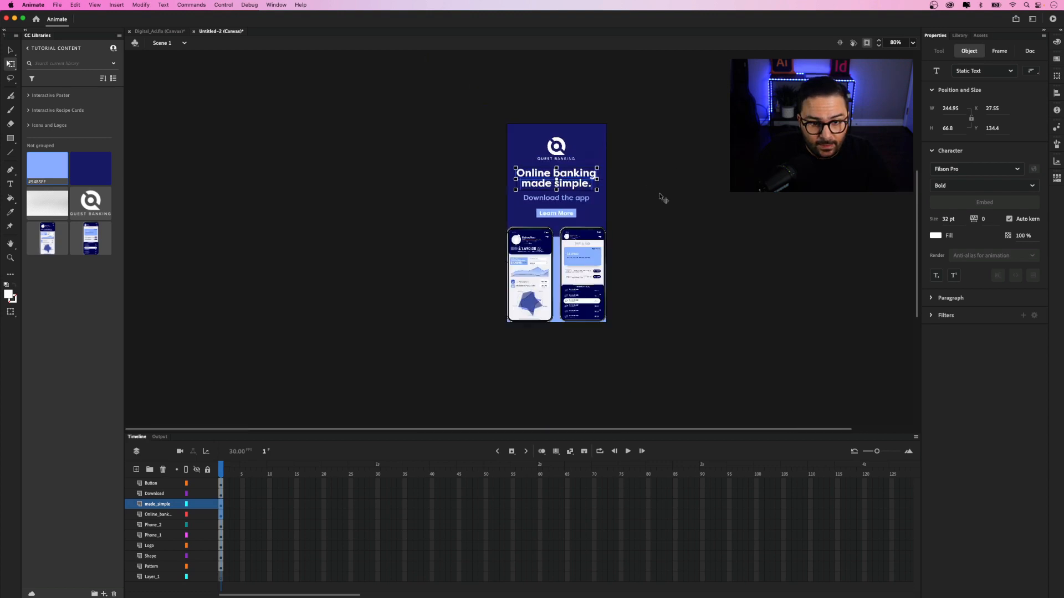
- Move the second phone mockup horizontally to X 62 so it overlaps the first phone
key("super+1")
left_click(550, 295)
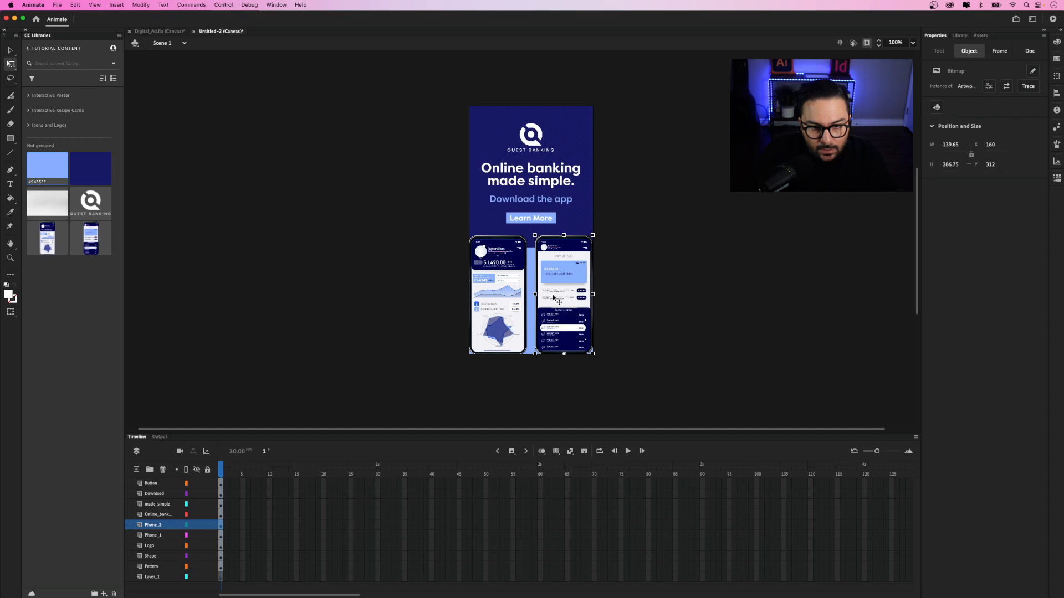
scroll(553, 293, "up", 2)
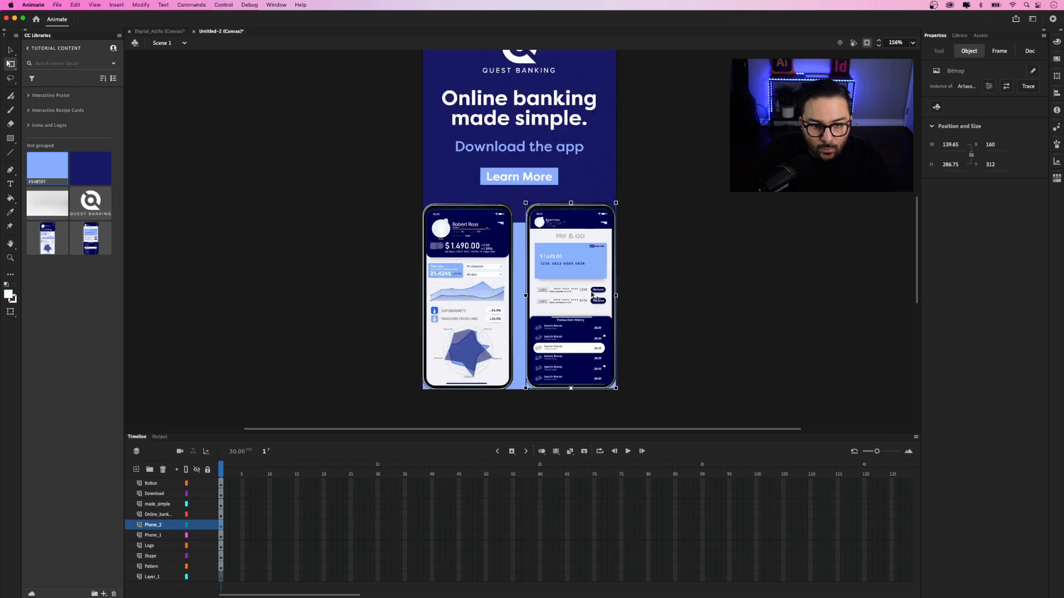
left_click_drag(593, 294, 530, 294)
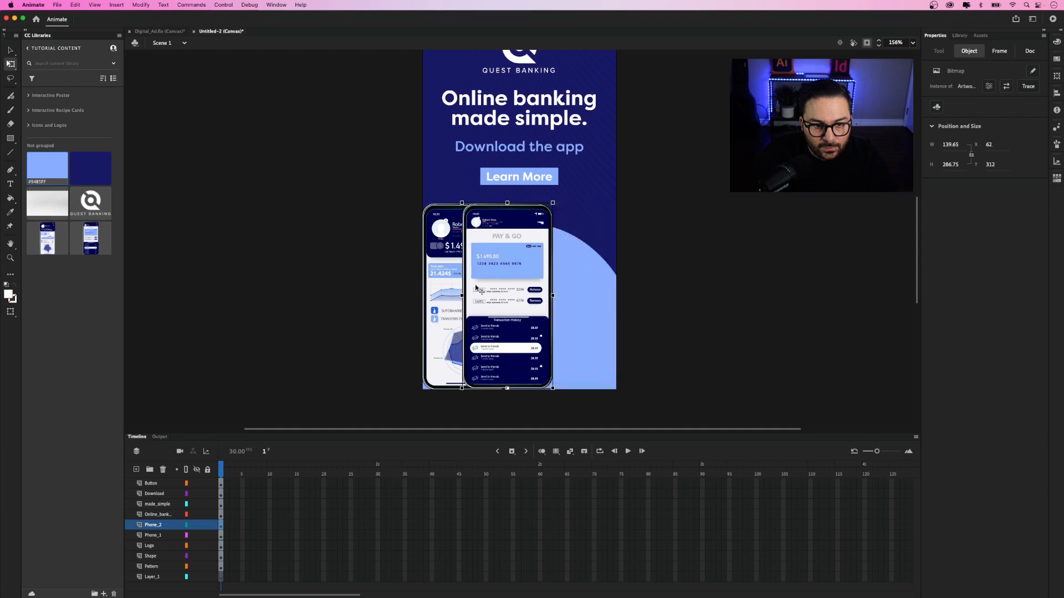
- Move both phone mockups together to about X 50, Y 350, over the light blue arc and running off the ad's lower edge
left_click(434, 260)
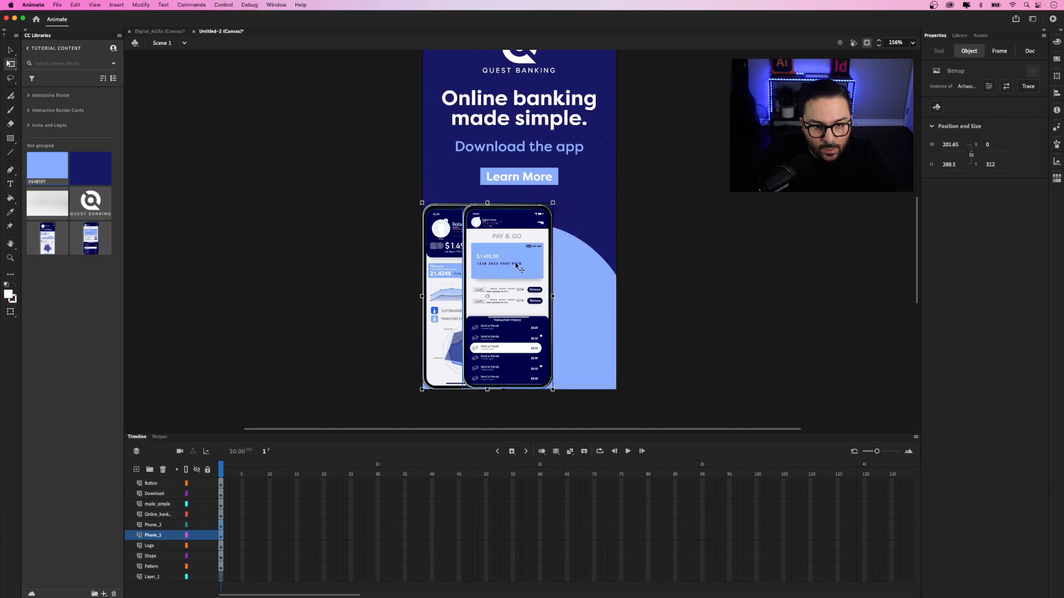
left_click_drag(516, 265, 551, 285)
left_click(666, 279)
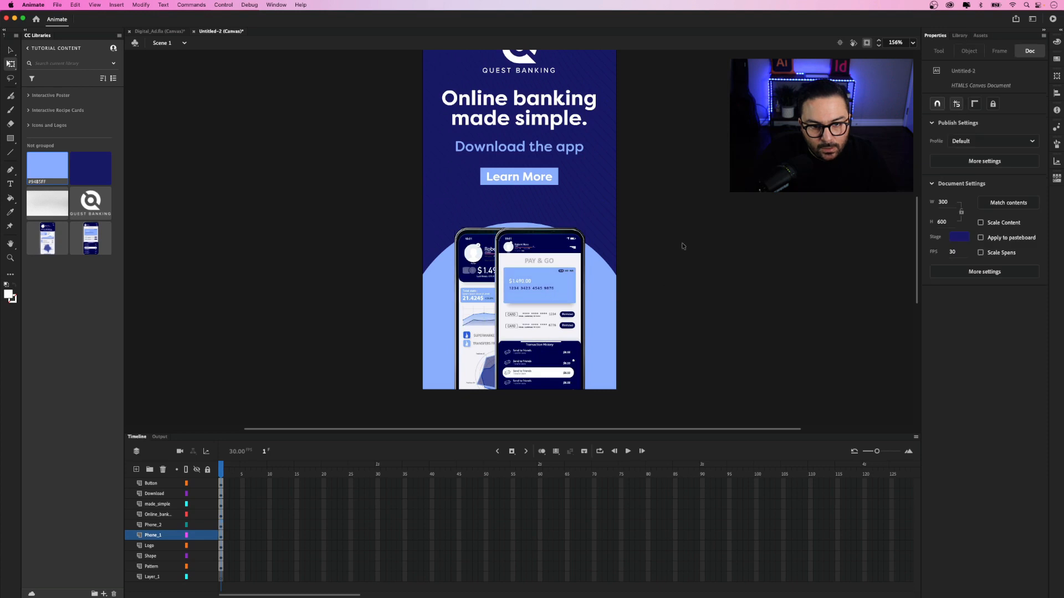
- Nudge the "Learn More" button group straight down to Y 276.8
scroll(685, 244, "up", 2)
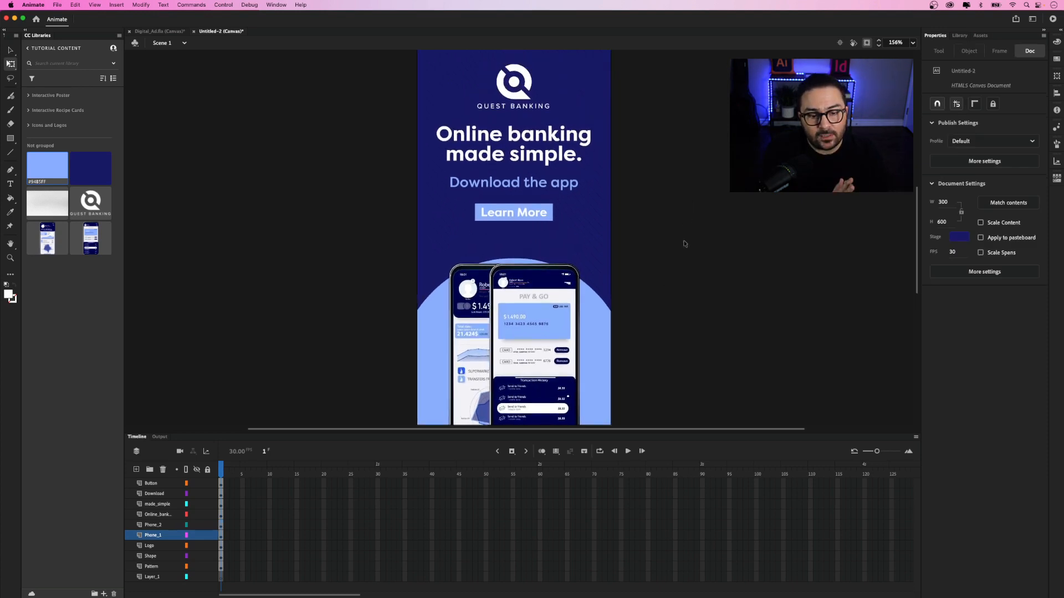
mouse_move(680, 286)
left_mouse_down()
mouse_move(679, 239)
mouse_move(669, 284)
left_mouse_up()
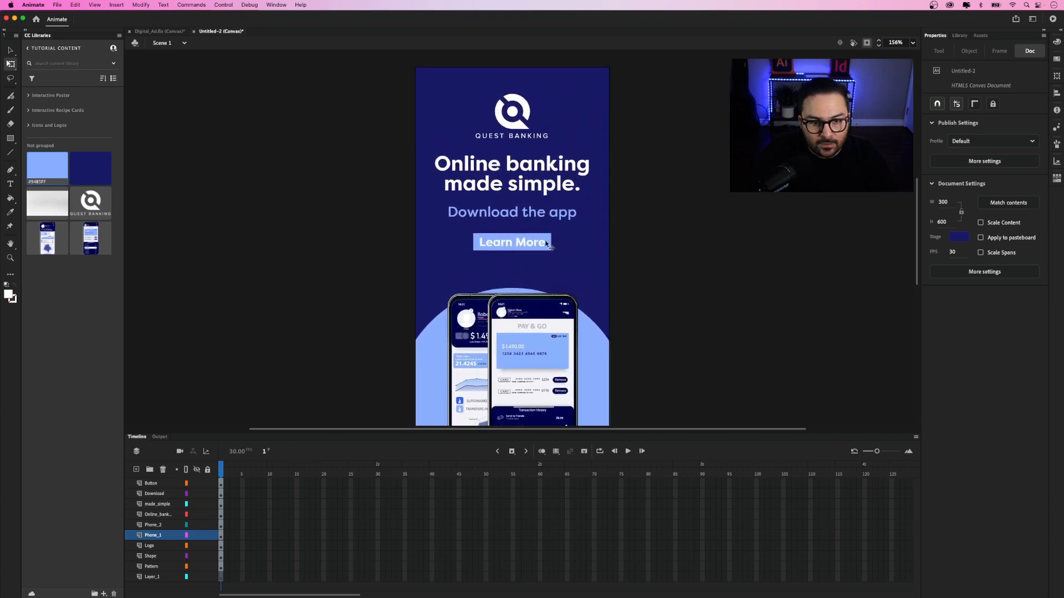
left_click(545, 244)
key("Down")
key("Down")
key("Down")
key("Down")
key("Down")
key("Down")
key("Down")
key("Down")
key("Down")
key("Down")
key("Down")
key("Down")
key("Down")
key("Down")
key("Down")
key("Down")
key("Down")
key("Down")
key("Down")
key("Down")
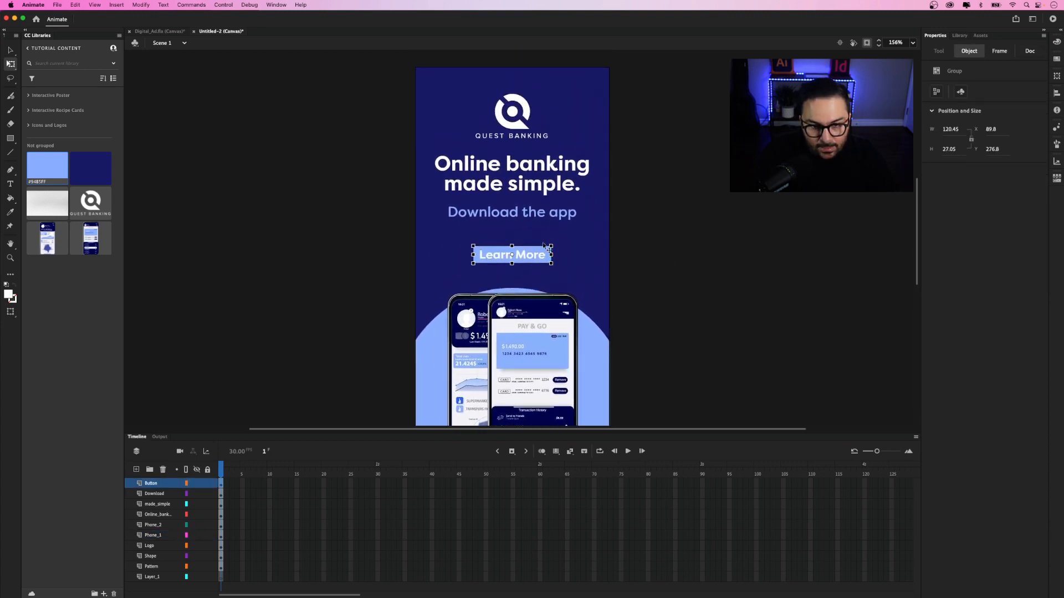
- Nudge the "Download the app" text down to about Y 216, between the headline and the button
left_click(543, 216)
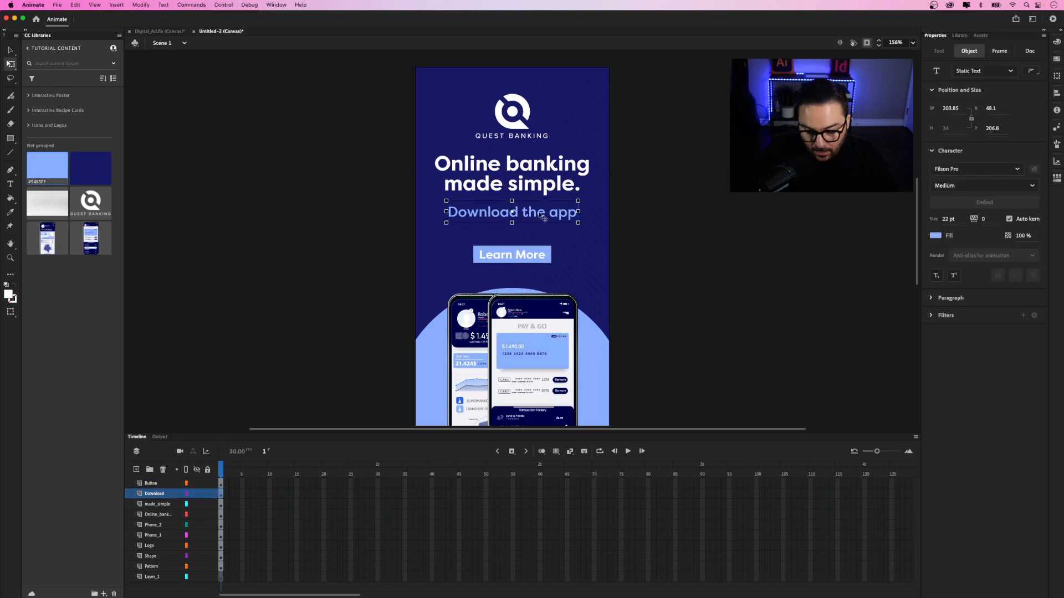
key("Down")
key("Down")
key("Down")
key("Down")
key("Down")
key("Down")
key("Down")
key("Down")
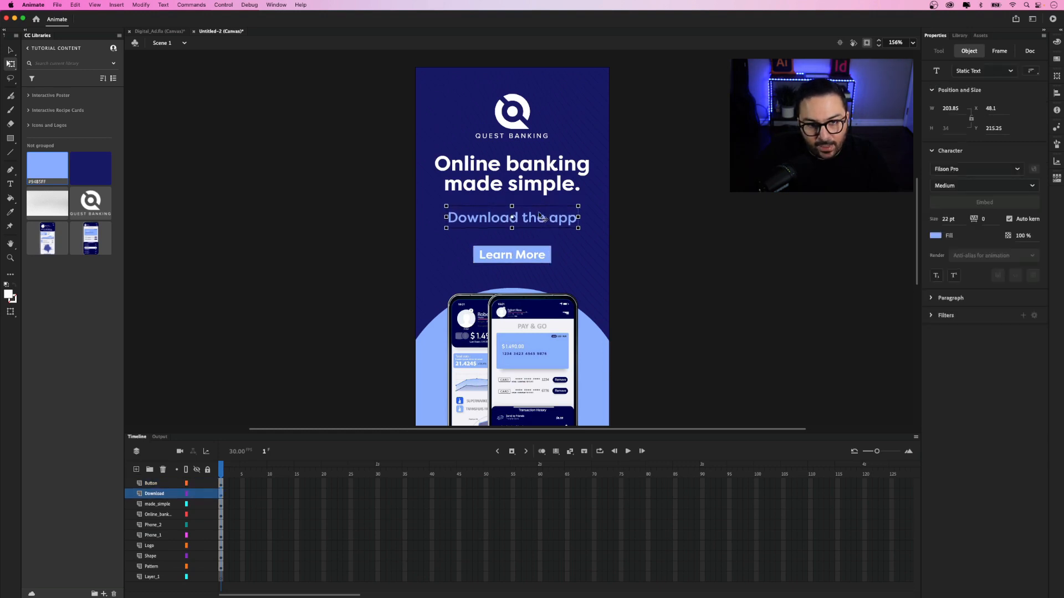
key("Down")
- Nudge both headline lines, "Online banking" and "made simple.", down together by about 5 px
left_click(546, 190)
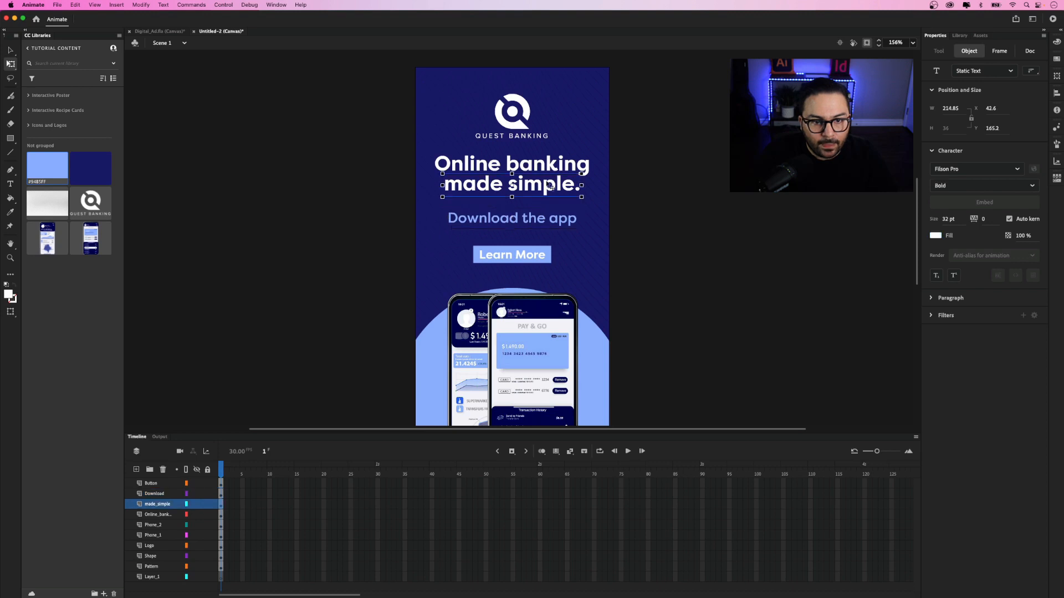
left_click(551, 173)
key("Down")
key("Down")
key("Down")
key("Down")
key("Down")
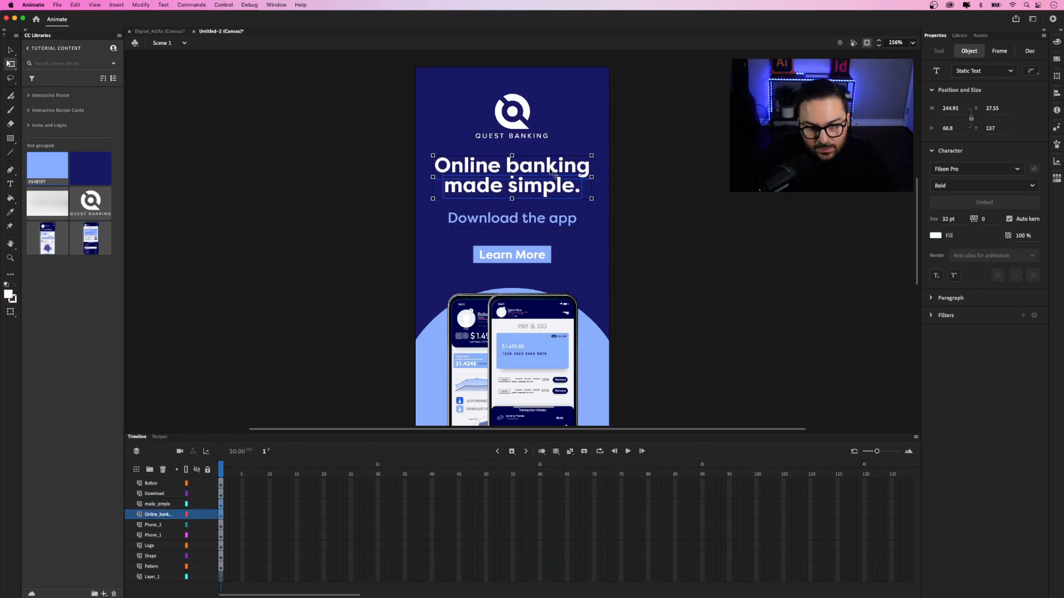
left_click(690, 185)
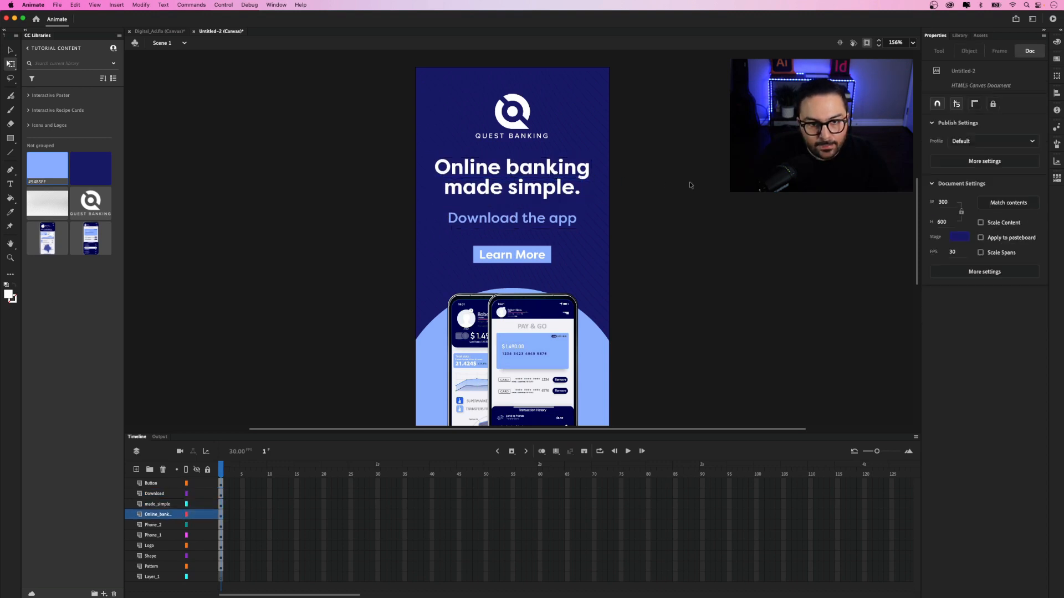
- Extend the frames of all layers from Button through Pattern to frame 120
scroll(686, 185, "down", 2)
left_click_drag(686, 186, 637, 209)
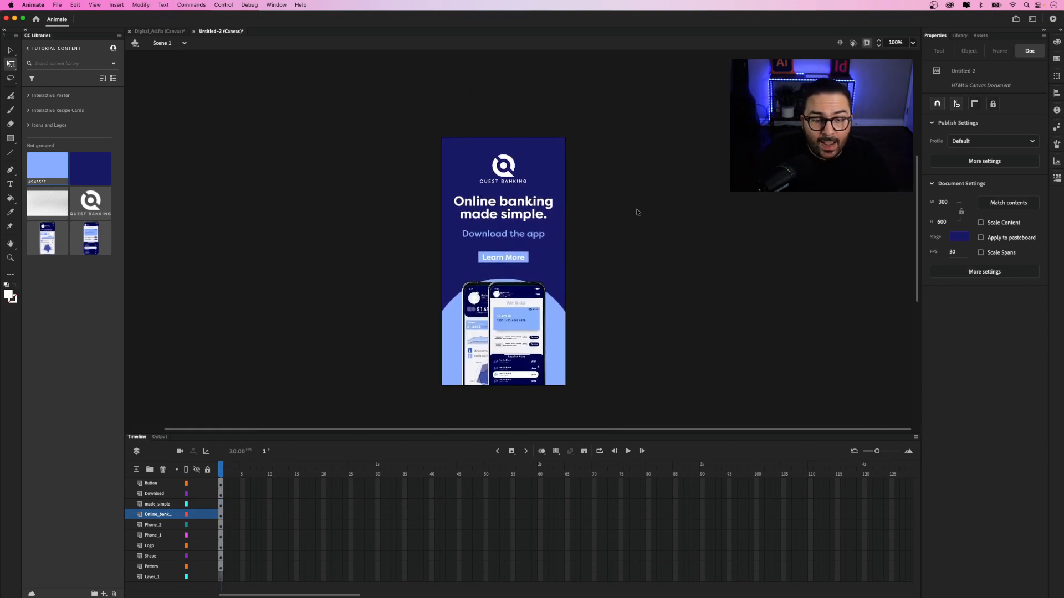
scroll(622, 213, "left", 3)
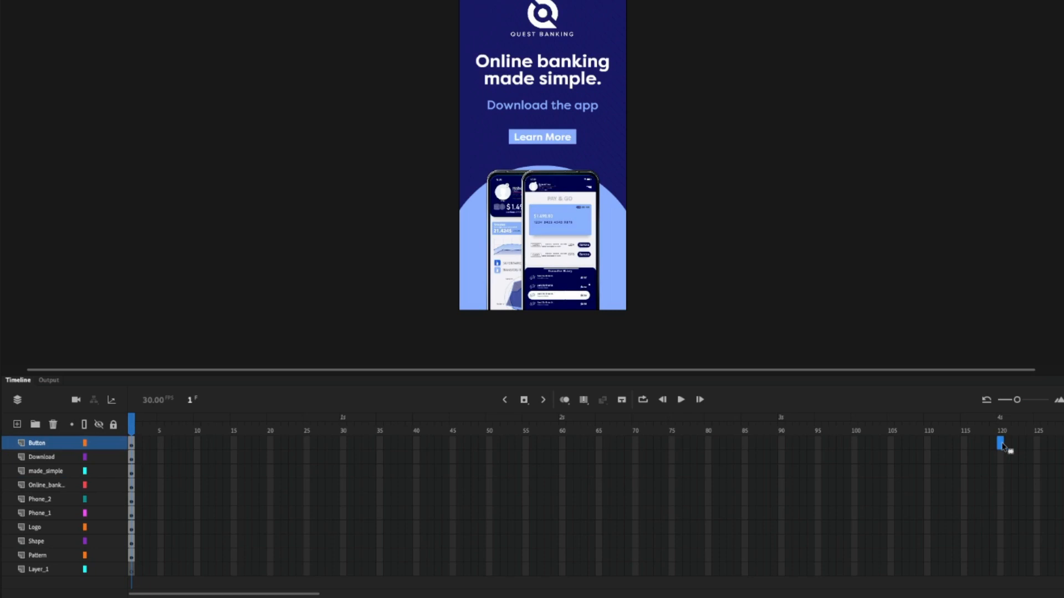
left_click(1004, 559, "shift")
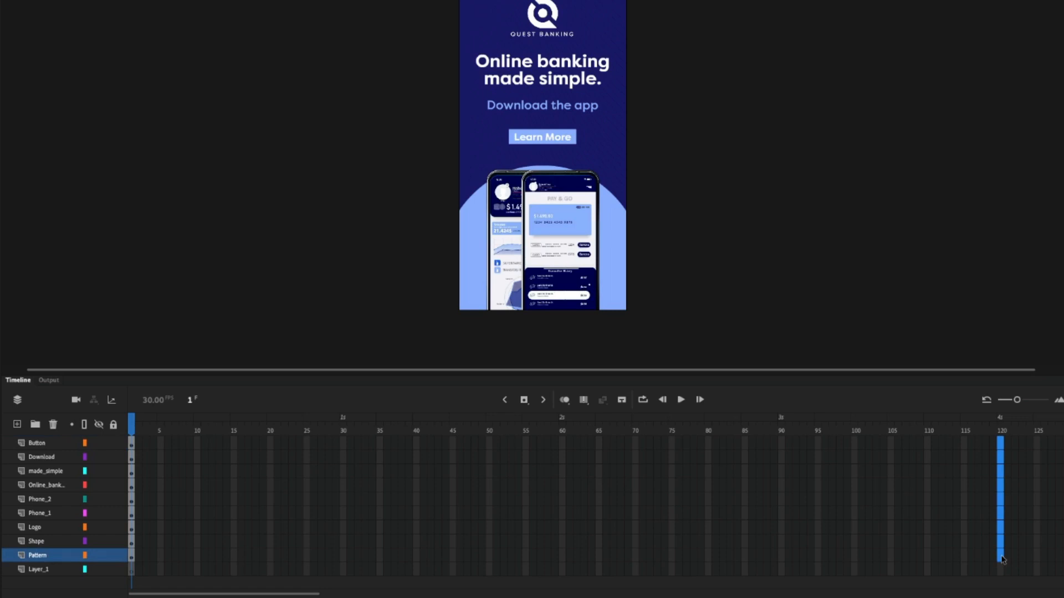
key("F5")
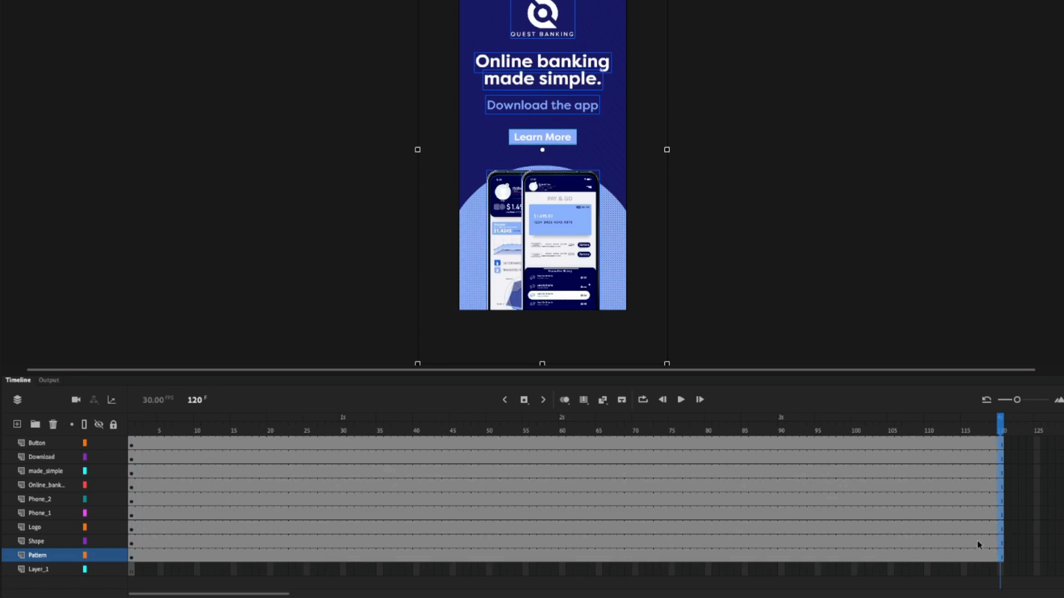
left_click(524, 400)
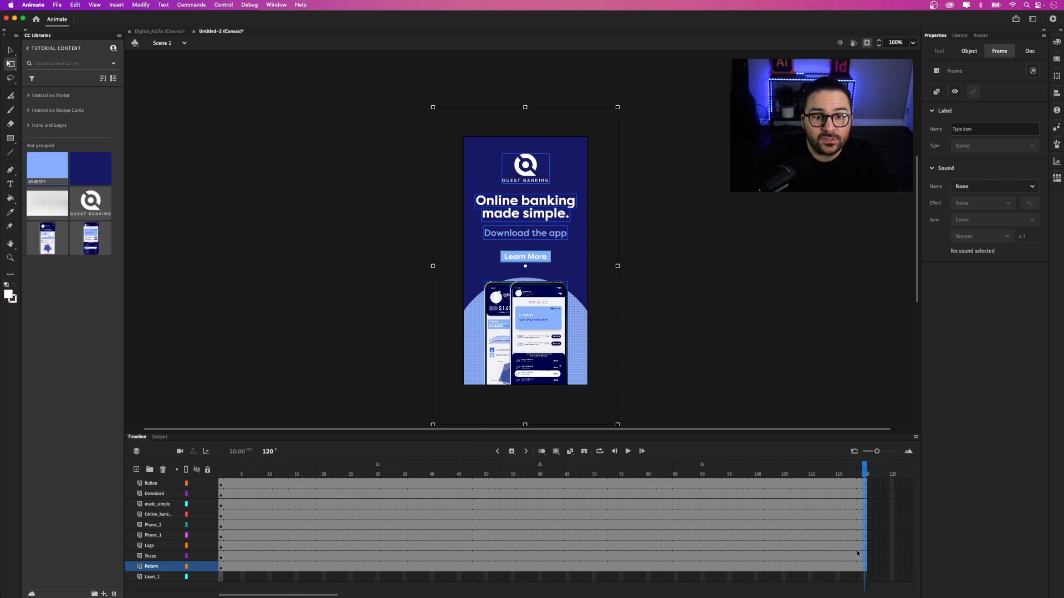
left_click(682, 374)
- Insert a keyframe at frame 15 on the Phone_1 layer
left_click_drag(864, 470, 223, 466)
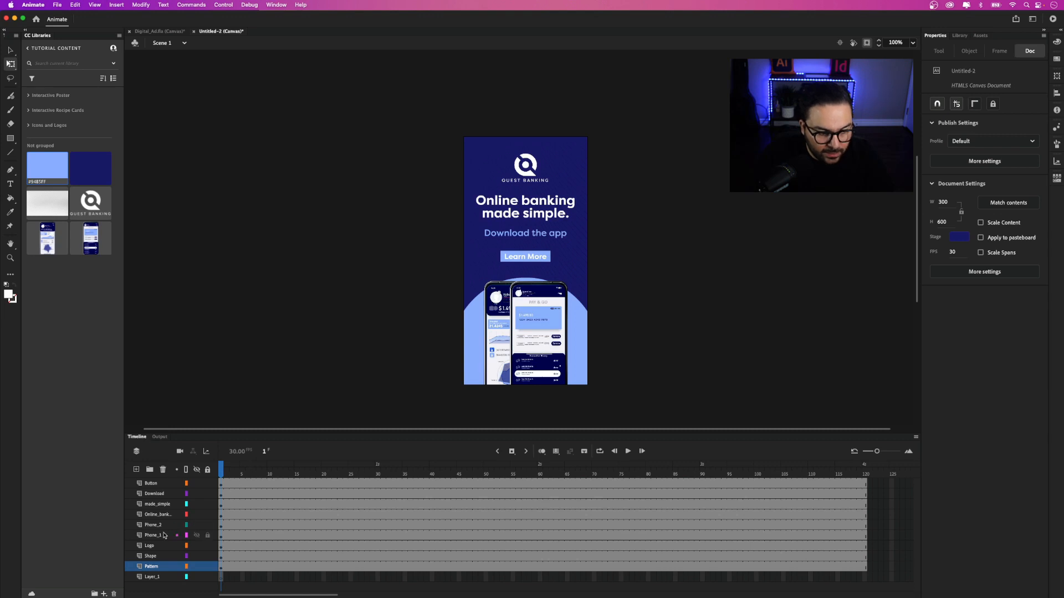
left_click(157, 536)
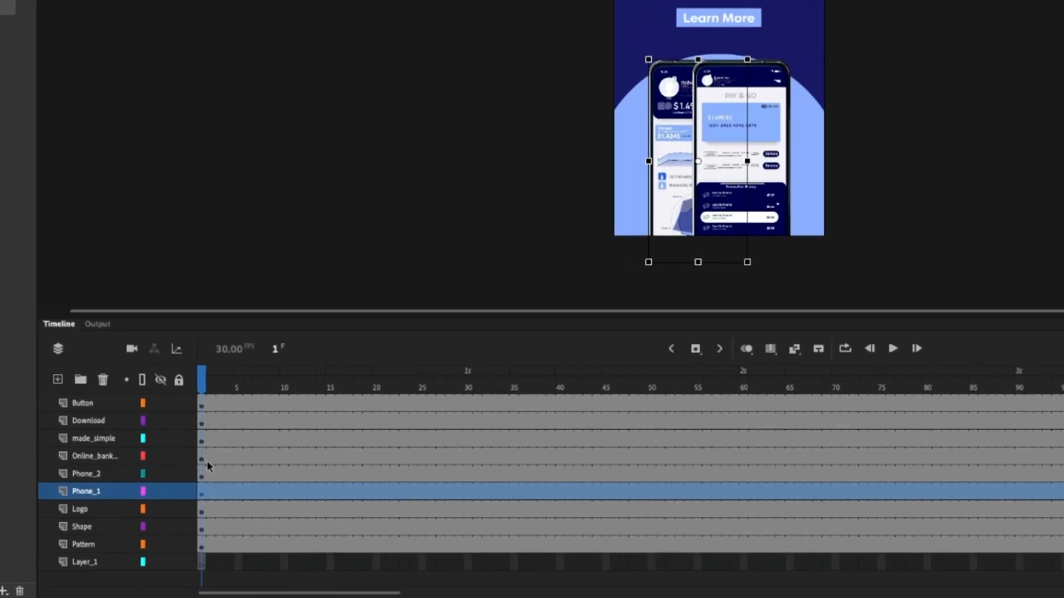
left_click(205, 384)
left_click_drag(206, 384, 330, 388)
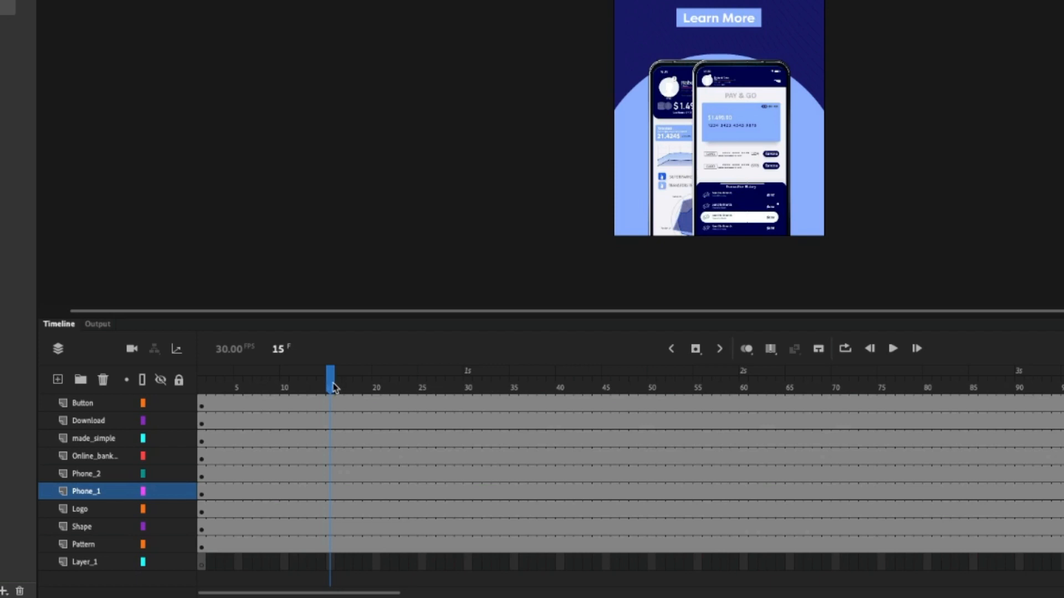
left_click(696, 350)
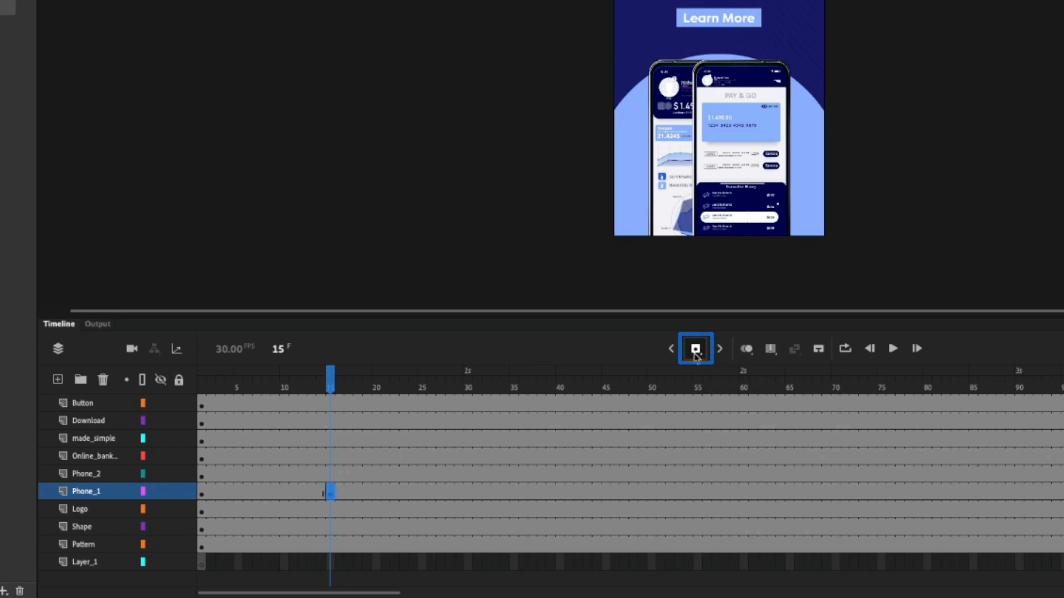
- At frame 1, move the Phone_1 mockup straight down until it sits completely below the stage
left_click_drag(331, 386, 202, 388)
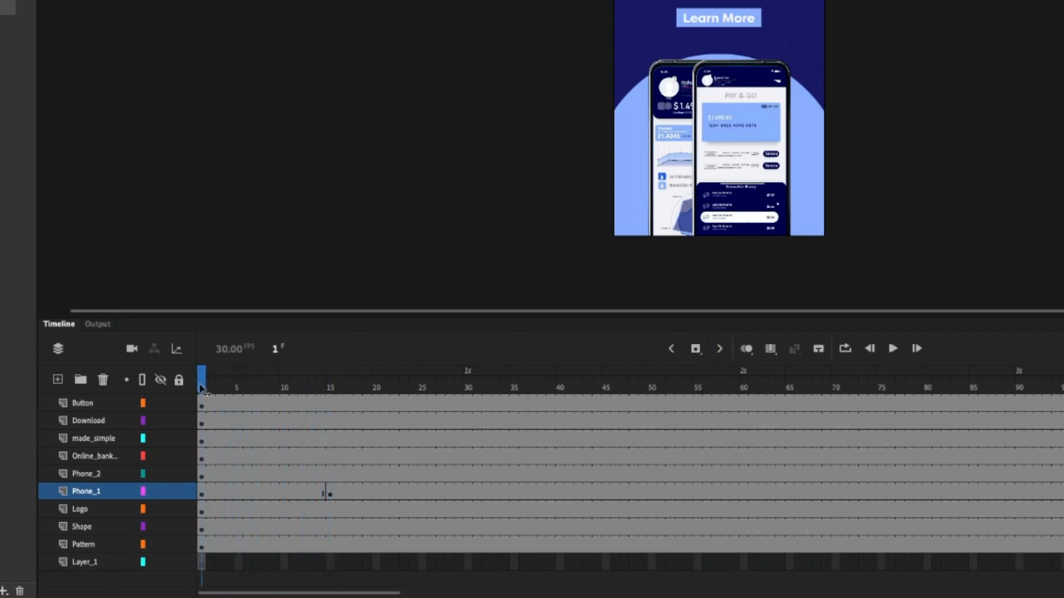
left_click(201, 495)
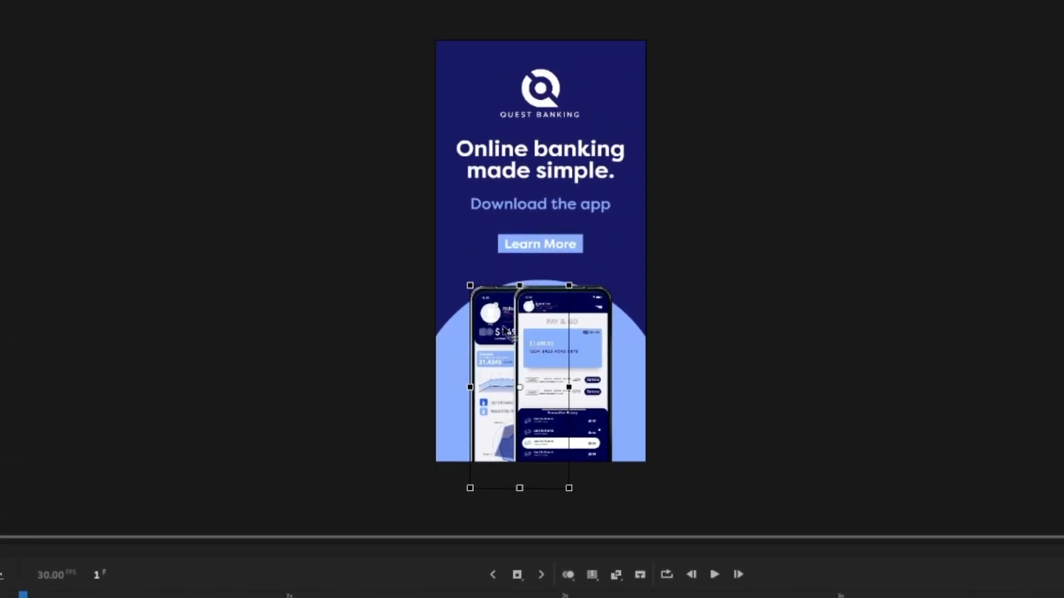
left_click_drag(505, 330, 508, 509)
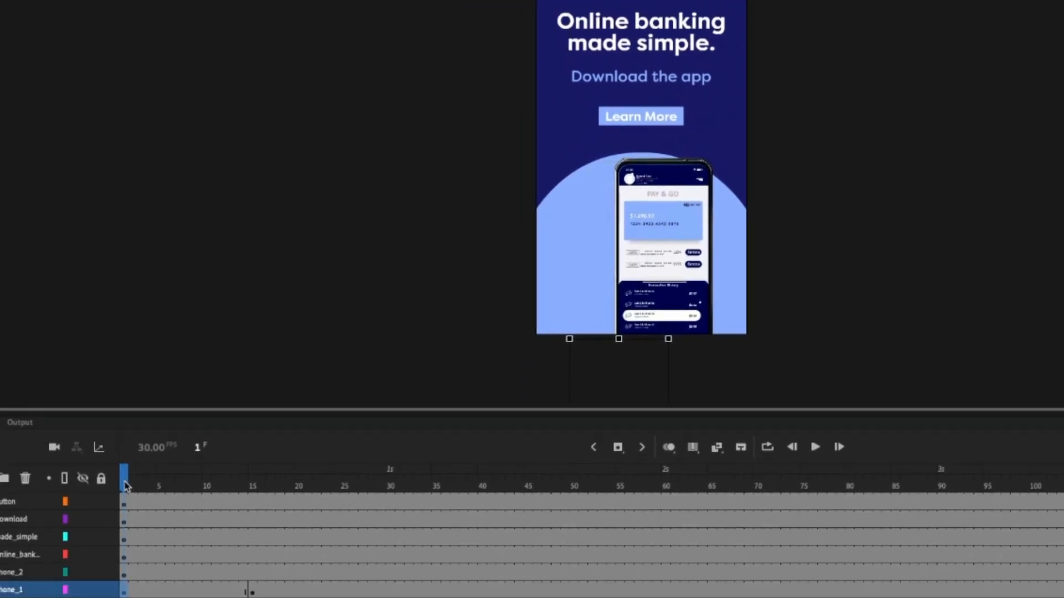
- Create a classic tween on Phone_1 between frames 1 and 15 and scrub through it to preview the rise
left_click_drag(202, 384, 229, 389)
left_click(248, 495)
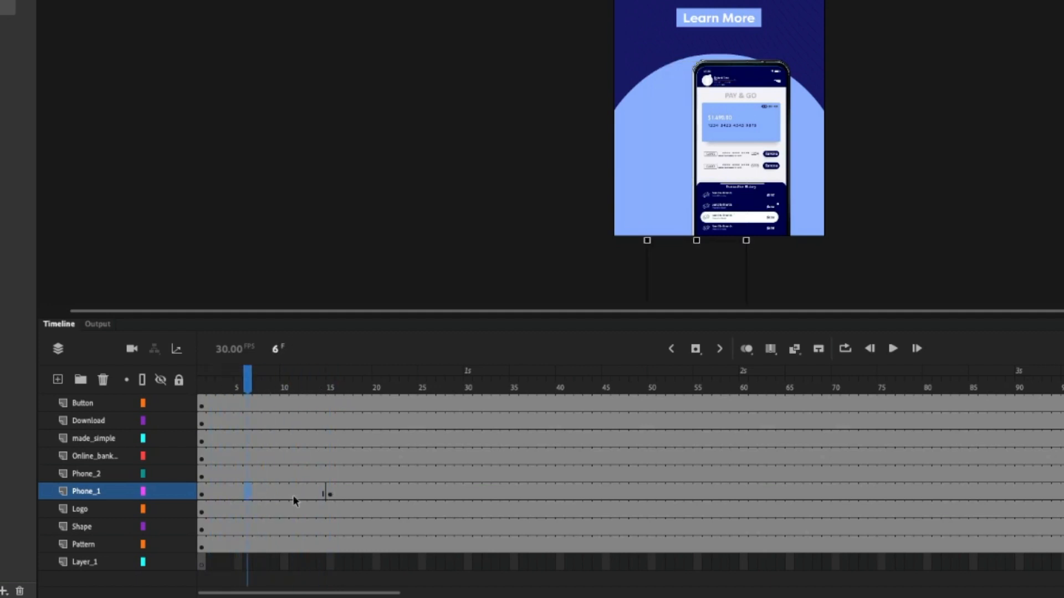
right_click(262, 491)
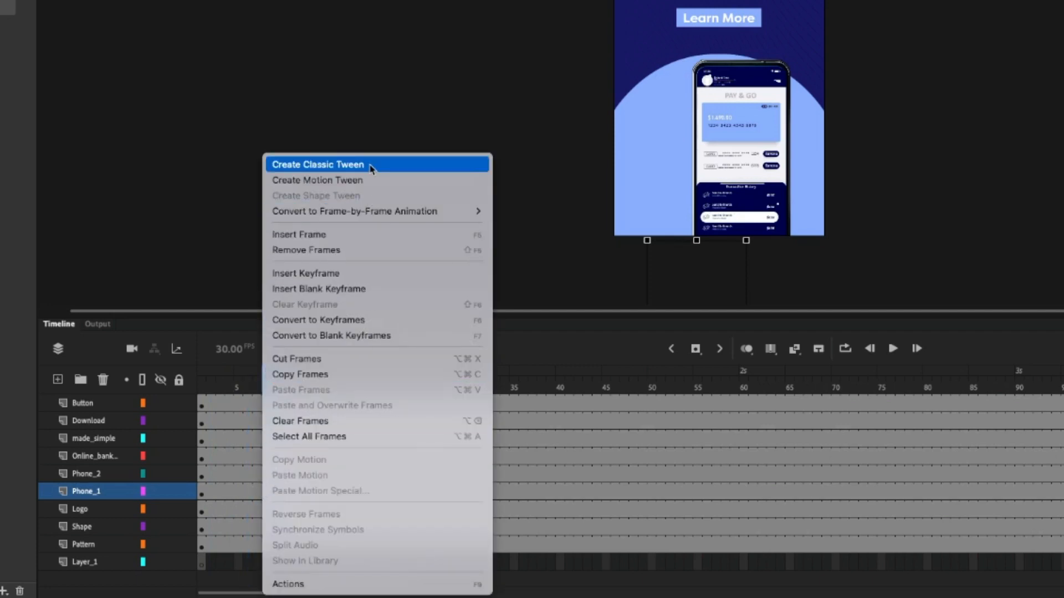
left_click(318, 165)
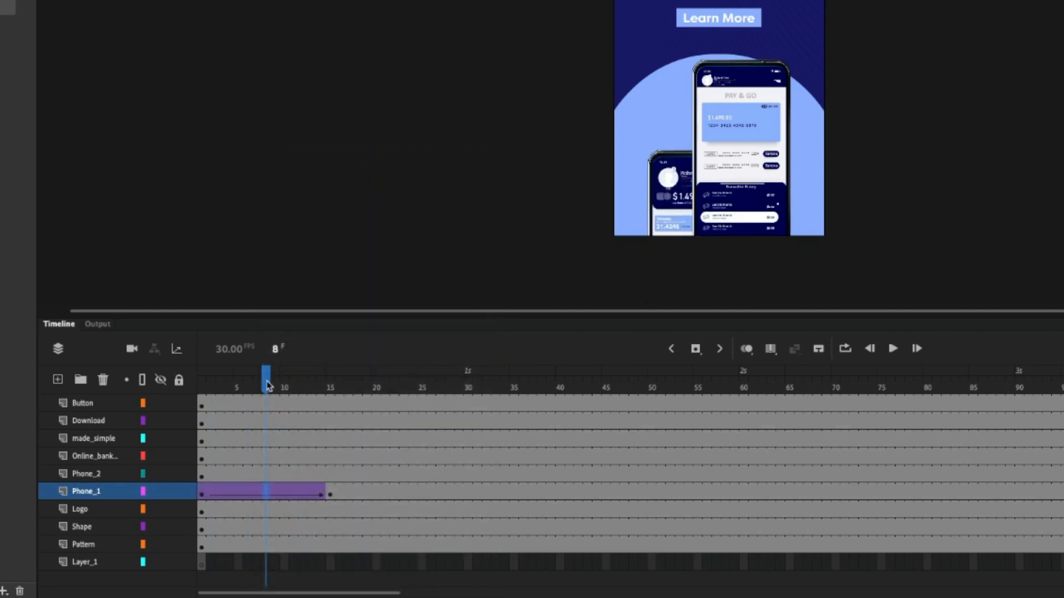
mouse_move(267, 386)
left_mouse_down()
mouse_move(202, 386)
mouse_move(331, 386)
mouse_move(202, 383)
mouse_move(313, 382)
mouse_move(214, 387)
mouse_move(275, 386)
left_mouse_up()
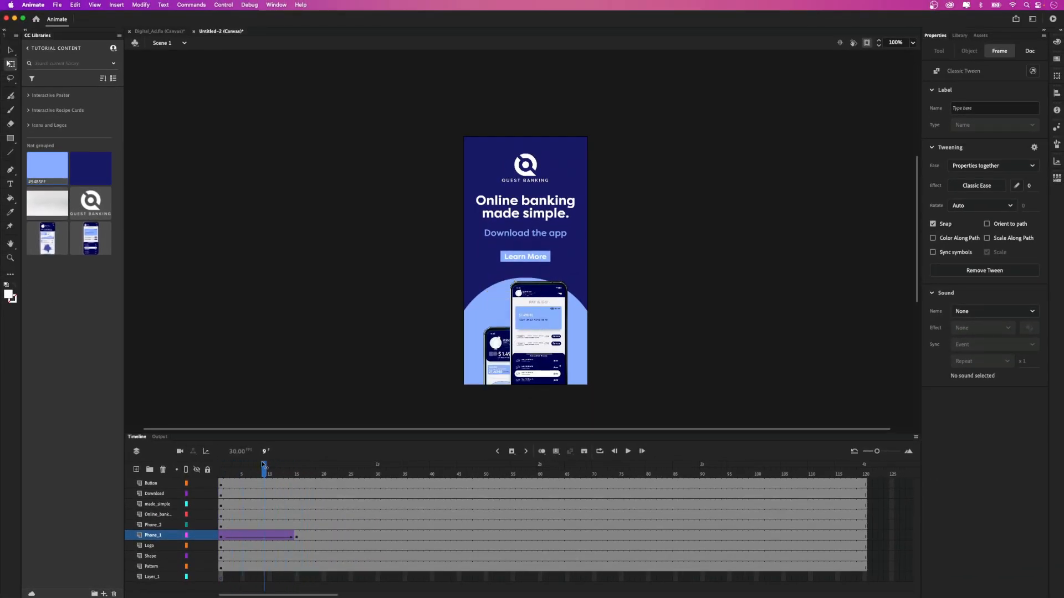
left_click_drag(265, 468, 225, 472)
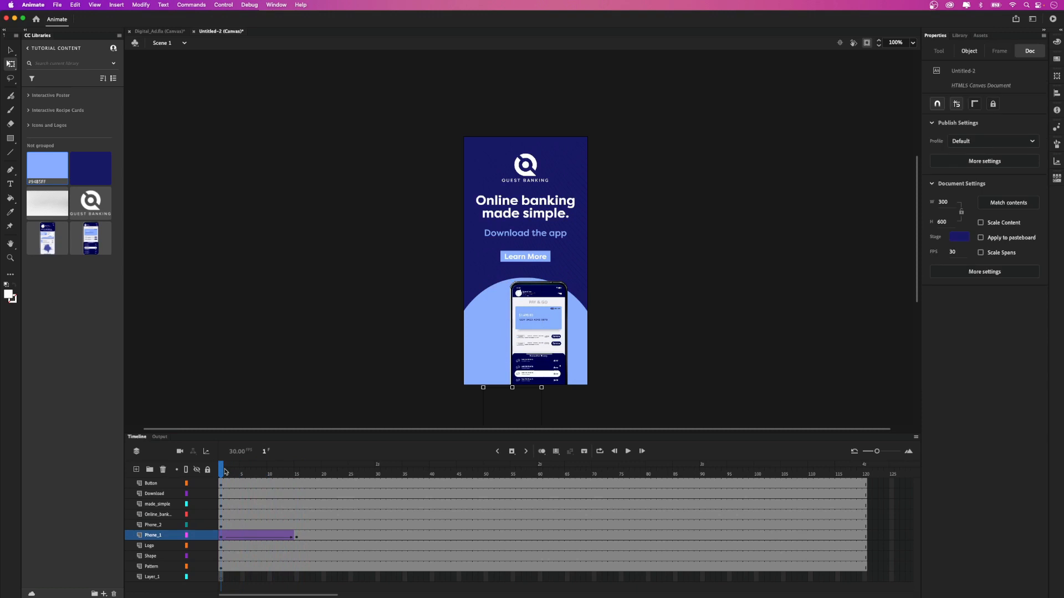
left_click(222, 527)
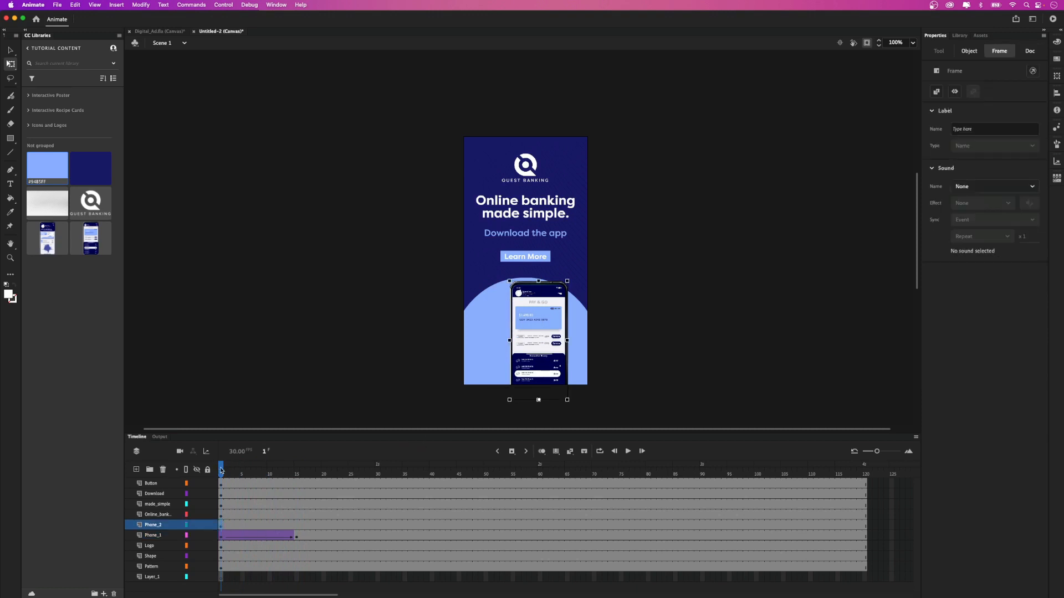
left_click_drag(223, 468, 296, 470)
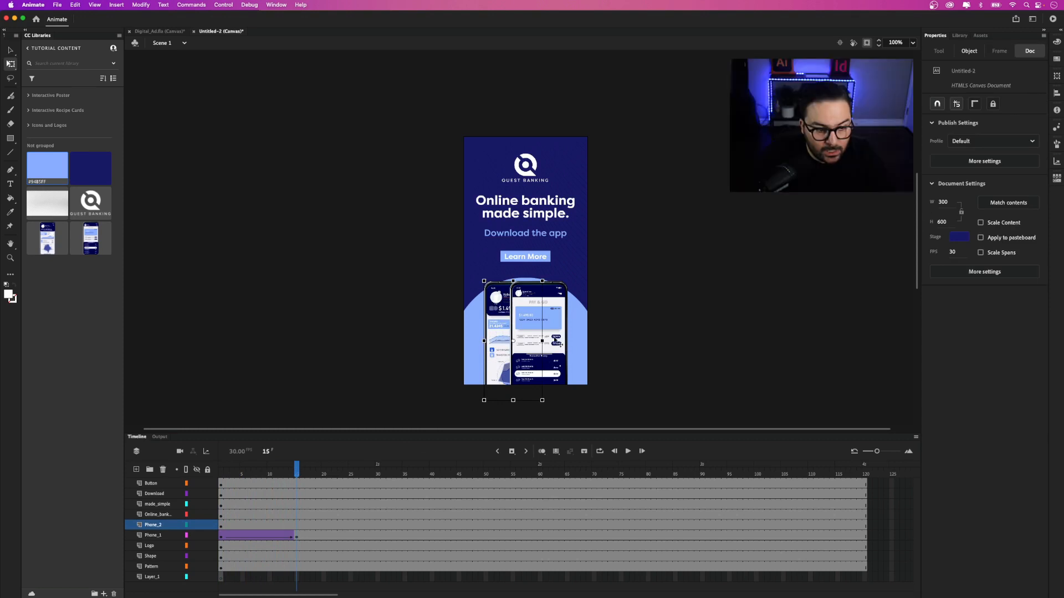
left_click(558, 341)
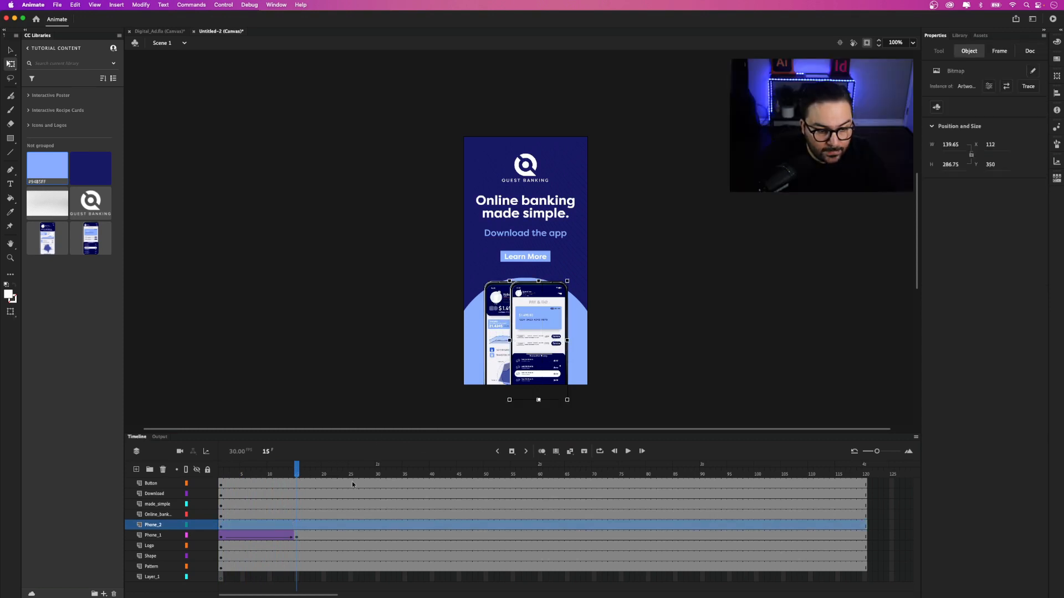
left_click(512, 452)
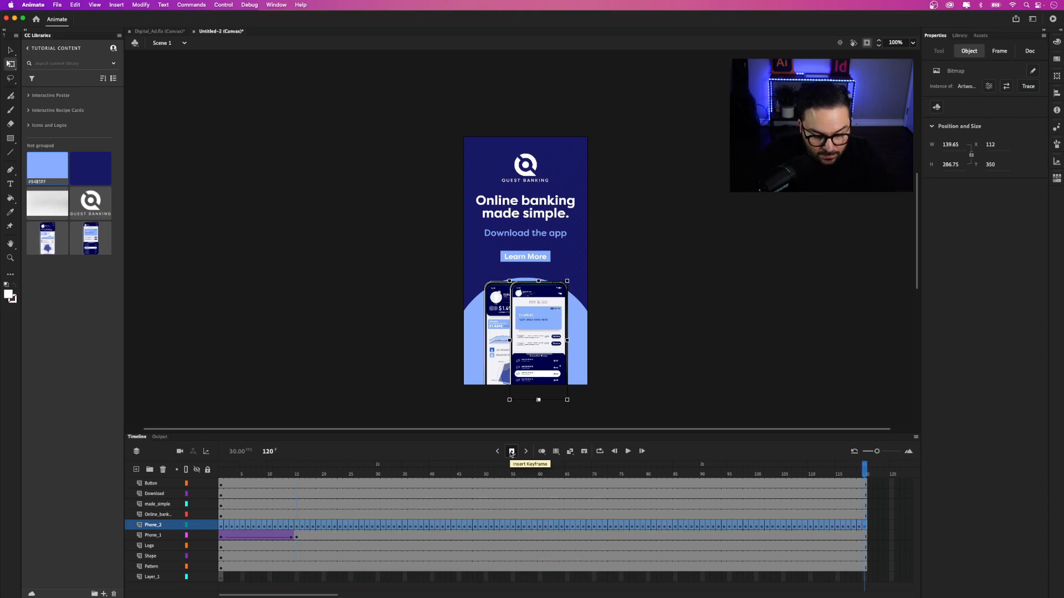
key("super+z")
- Insert a keyframe at frame 15 on Phone_2 and, at frame 1, move its mockup straight down below the stage to Y 607
left_click(295, 527)
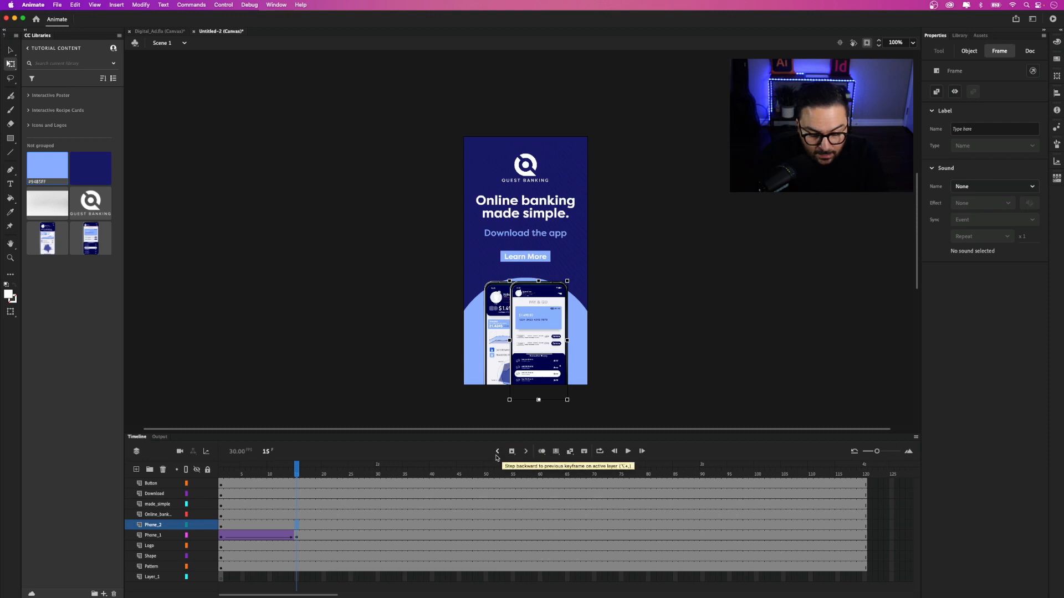
key("F6")
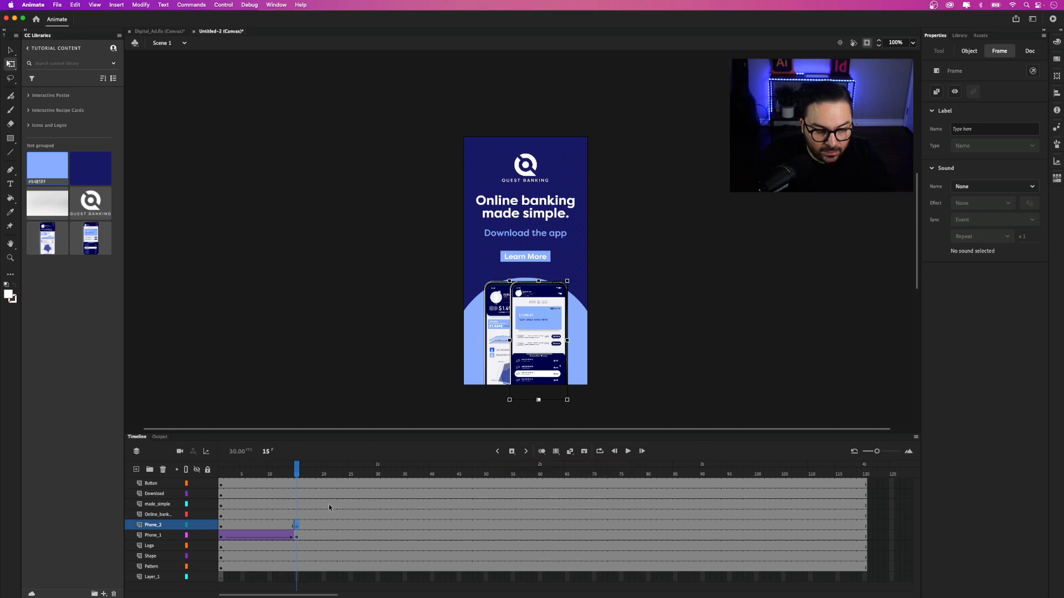
left_click_drag(296, 474, 221, 476)
left_click(221, 527)
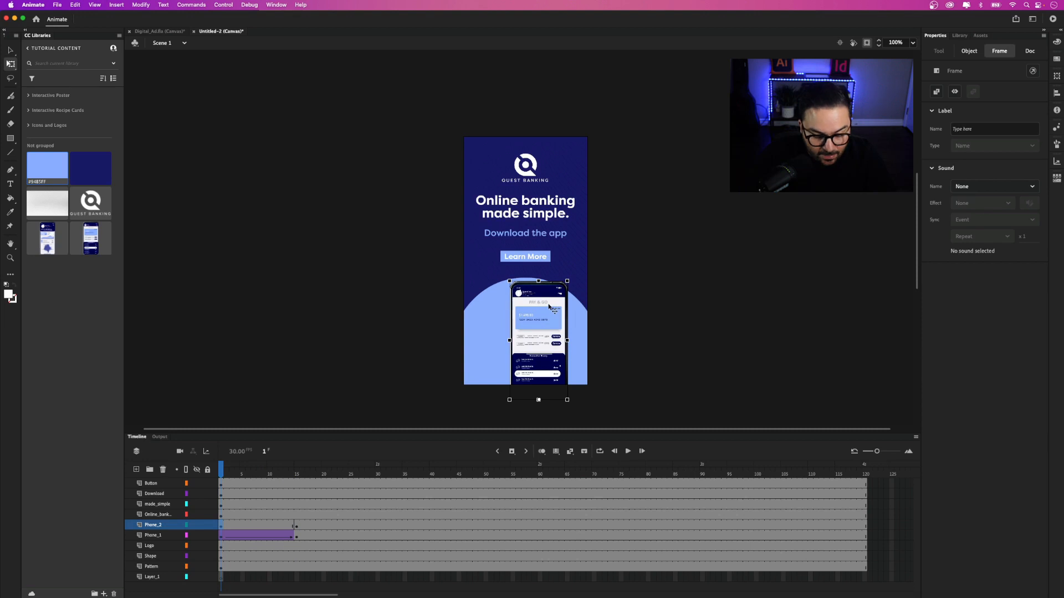
left_click_drag(549, 308, 552, 415)
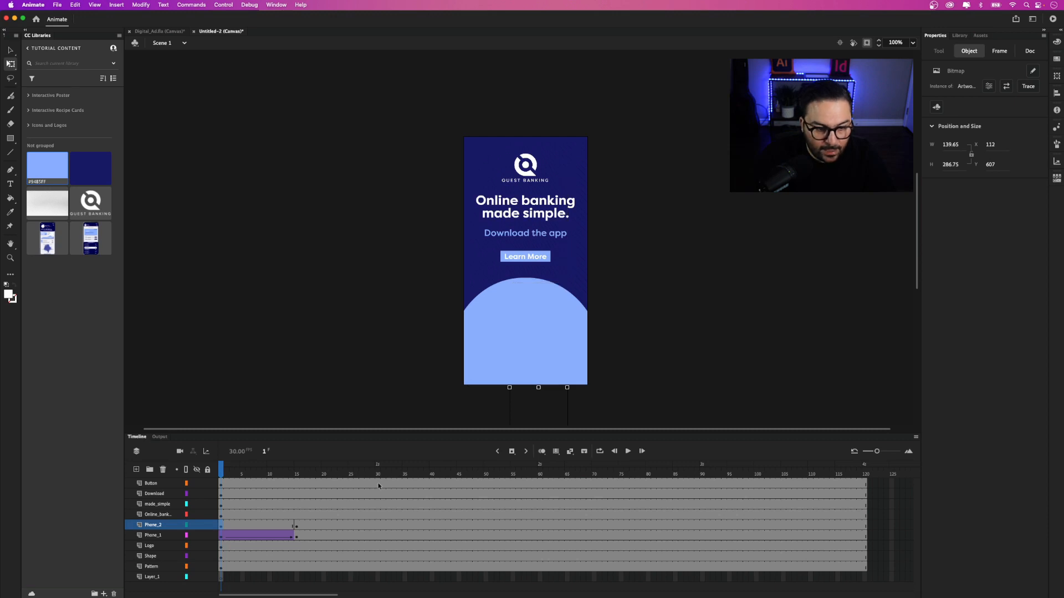
- Create a classic tween on Phone_2 between frames 1 and 15 and scrub through it to preview the rise
left_click_drag(237, 471, 296, 474)
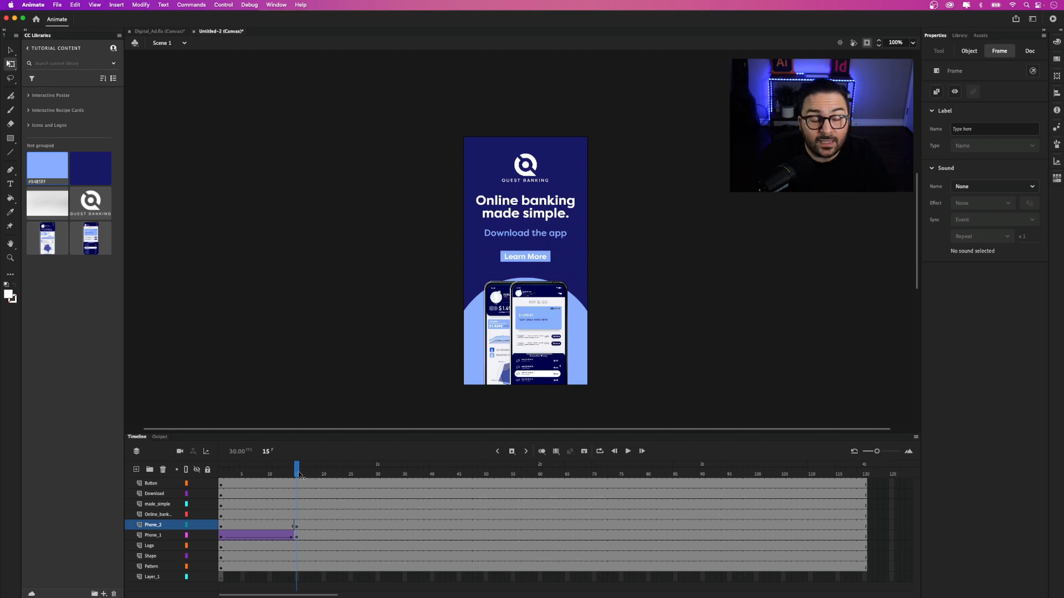
left_click_drag(299, 475, 233, 475)
left_click(254, 525)
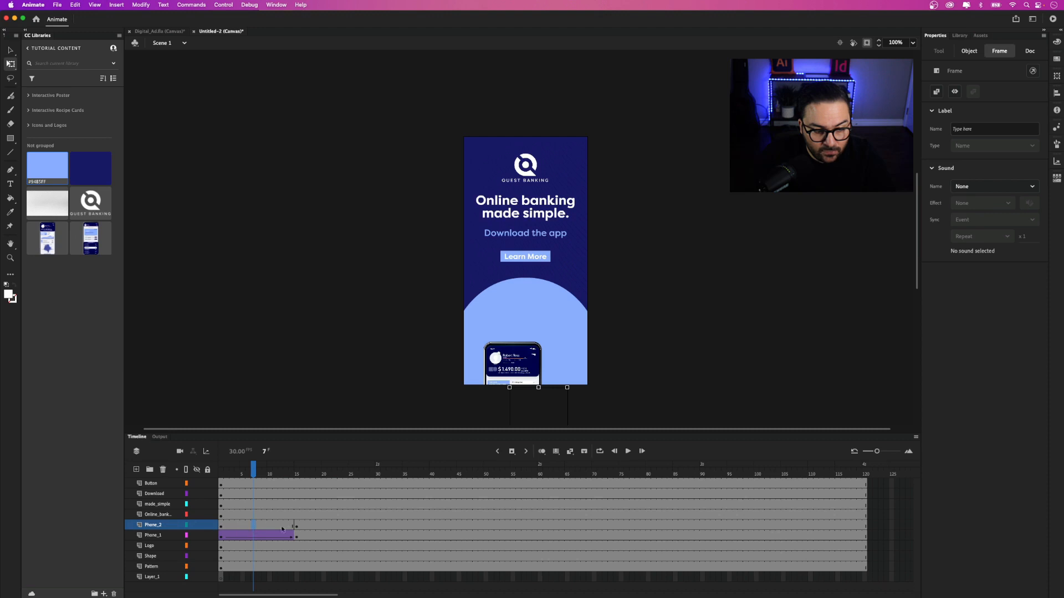
right_click(259, 527)
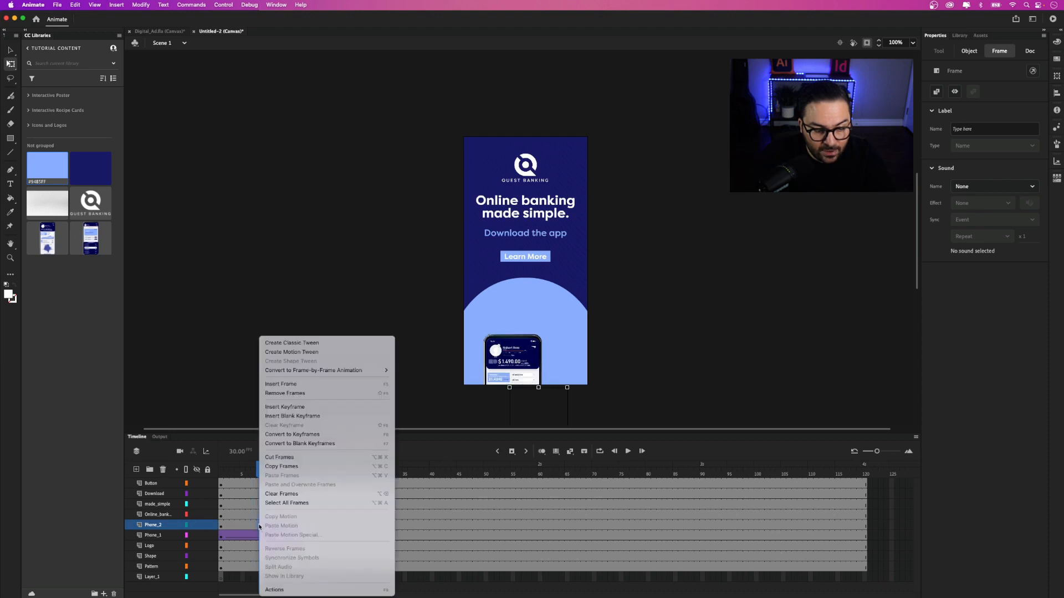
left_click(322, 343)
left_click_drag(262, 475, 219, 476)
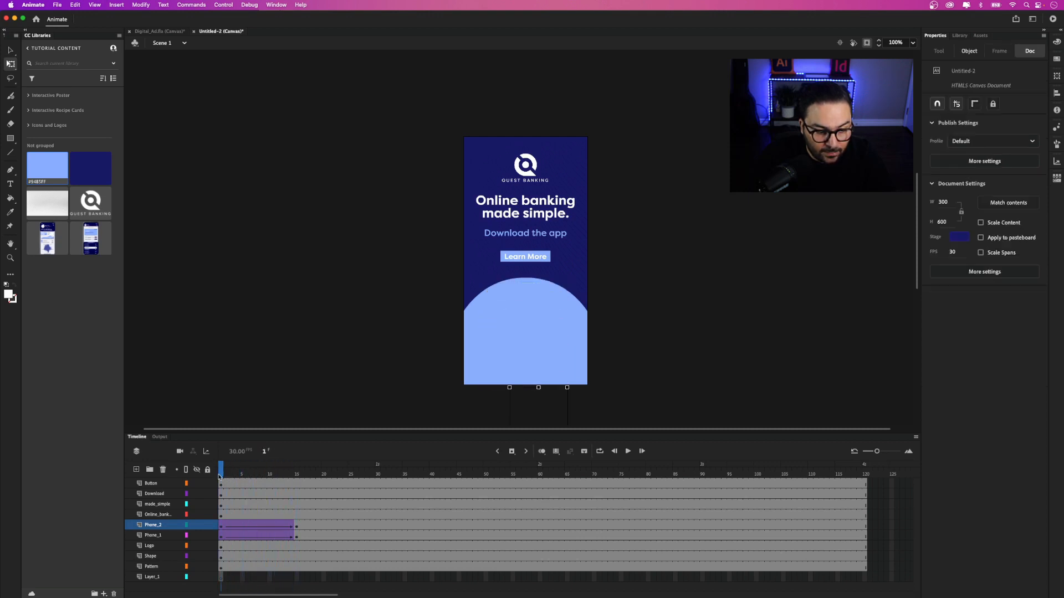
- Shift the Phone_2 tween with both keyframes to start at frame 15, and scrub the timeline to preview the staggered entrance
left_click(221, 530)
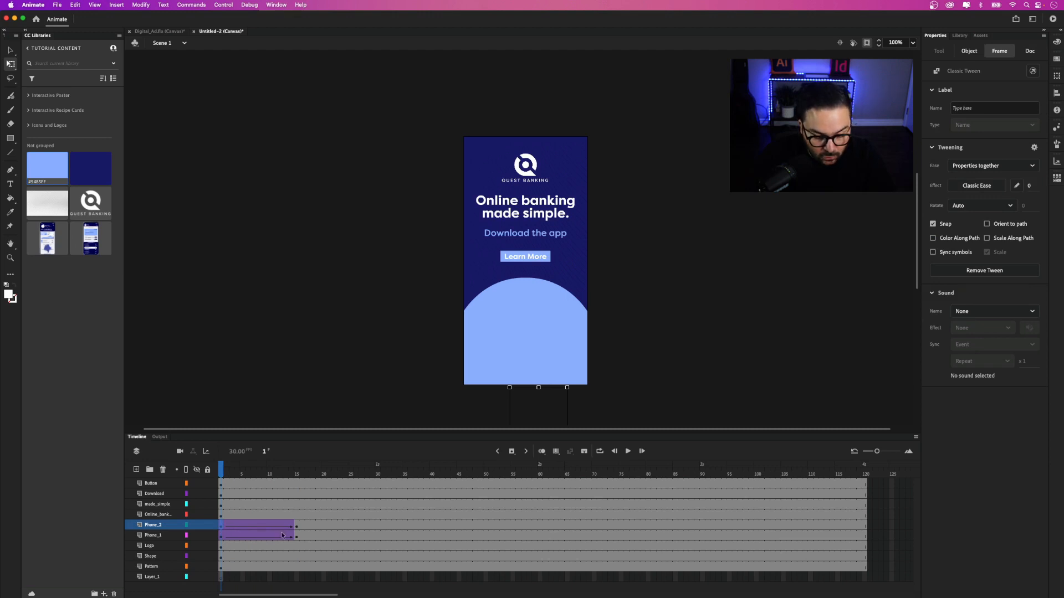
left_click(297, 527)
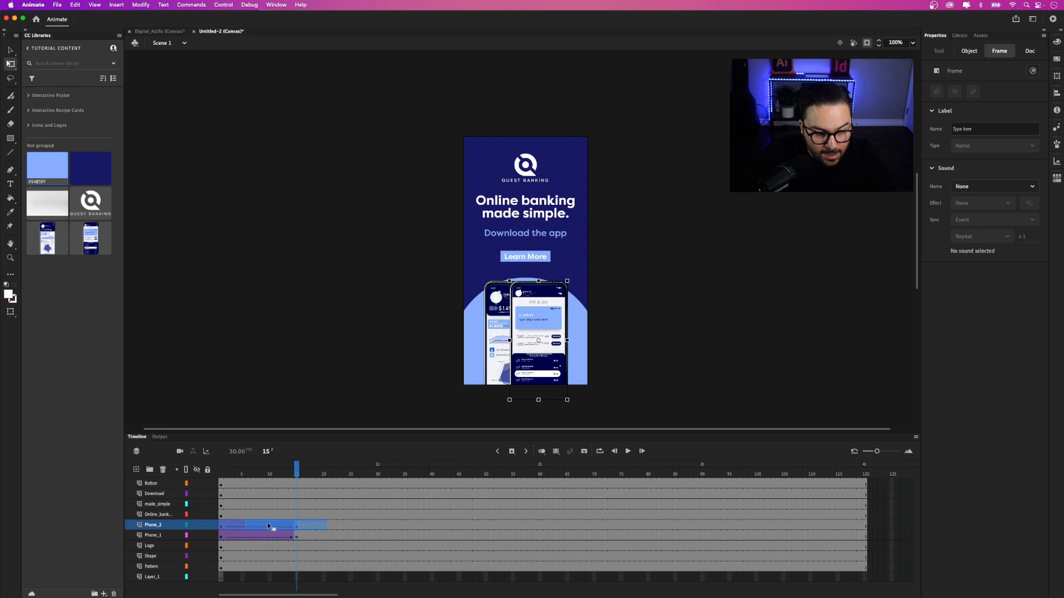
left_click_drag(267, 525, 318, 524)
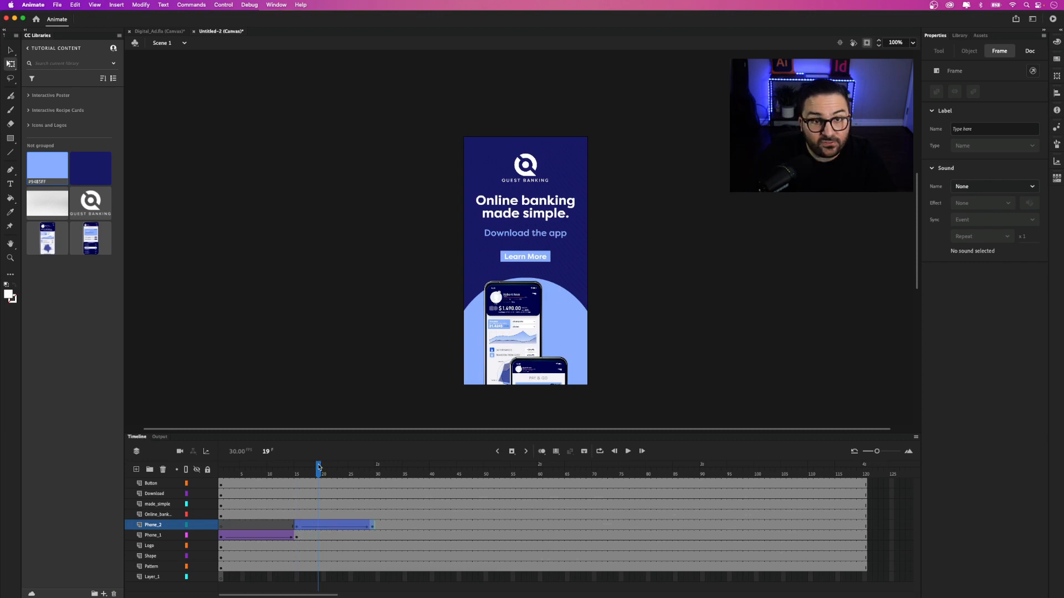
left_click_drag(319, 468, 260, 467)
left_click_drag(356, 468, 225, 469)
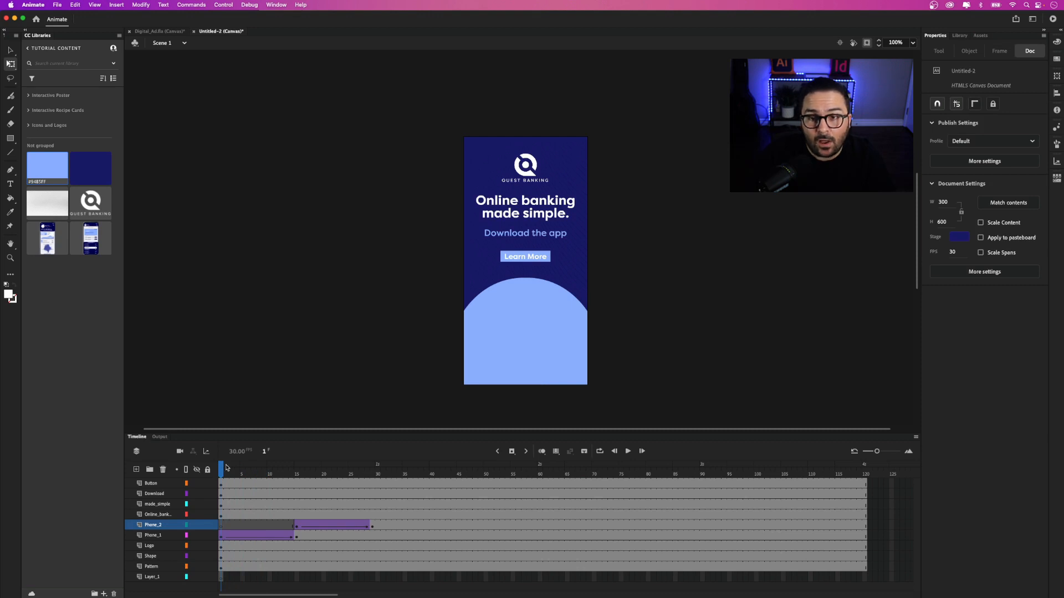
- Insert keyframes at frames 35 and 50 on the layer holding the "Online banking" headline text
key("v")
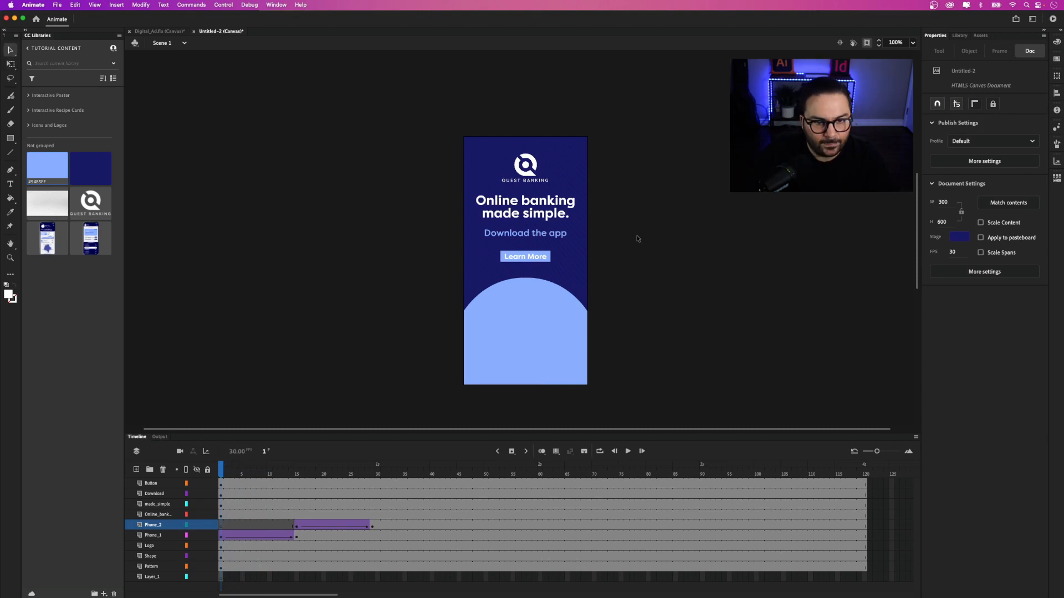
left_click(550, 205)
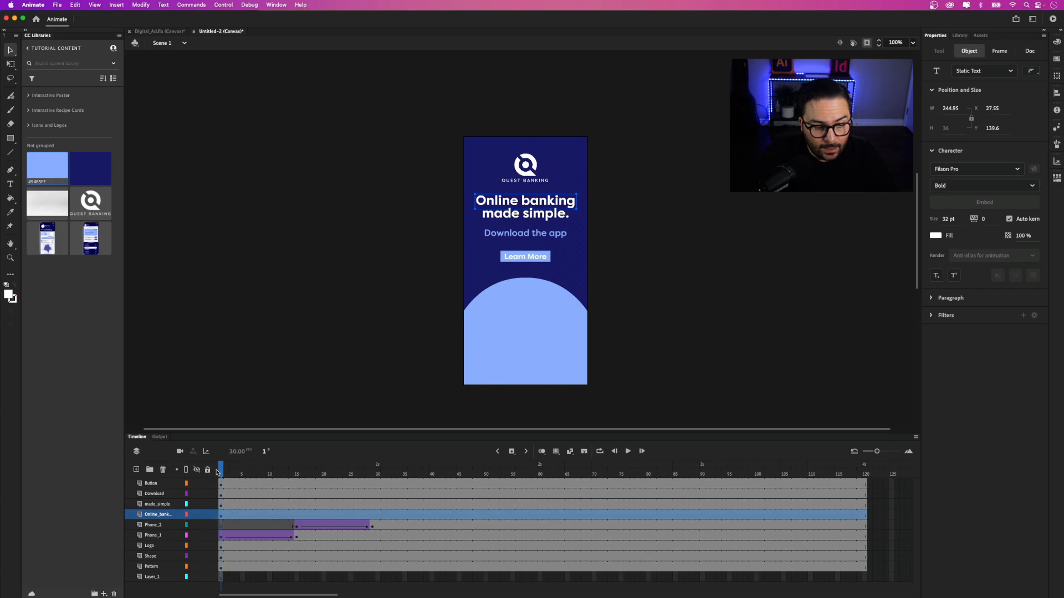
left_click_drag(219, 472, 405, 465)
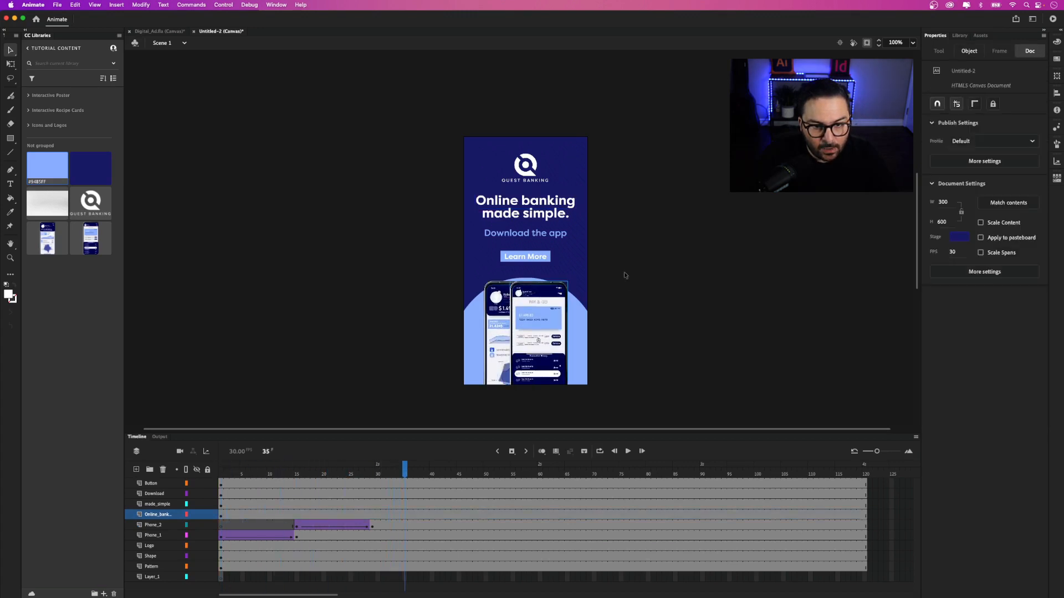
left_click(553, 207)
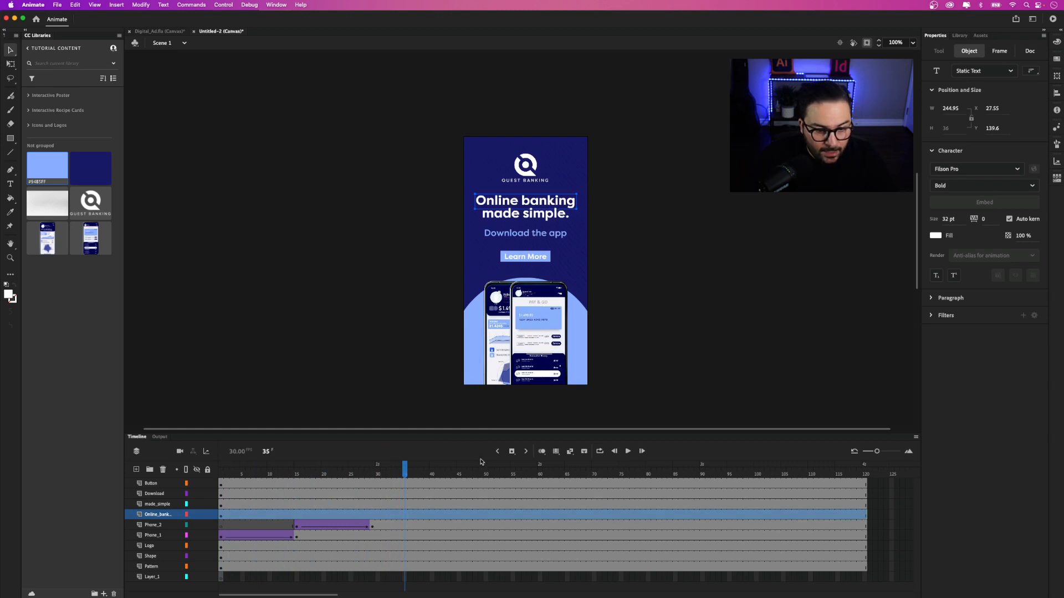
left_click(511, 453)
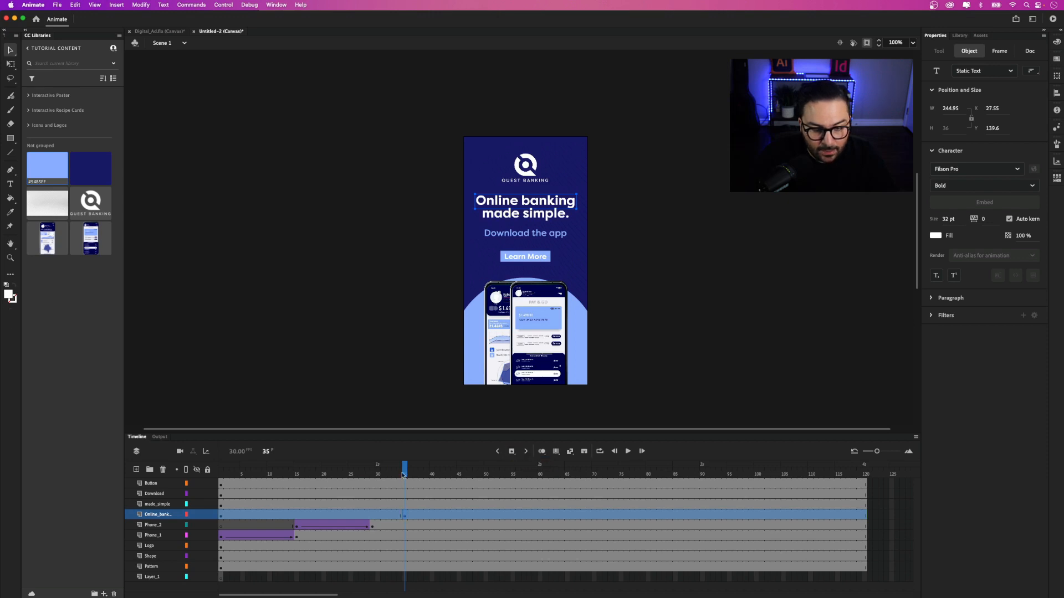
left_click_drag(405, 471, 486, 472)
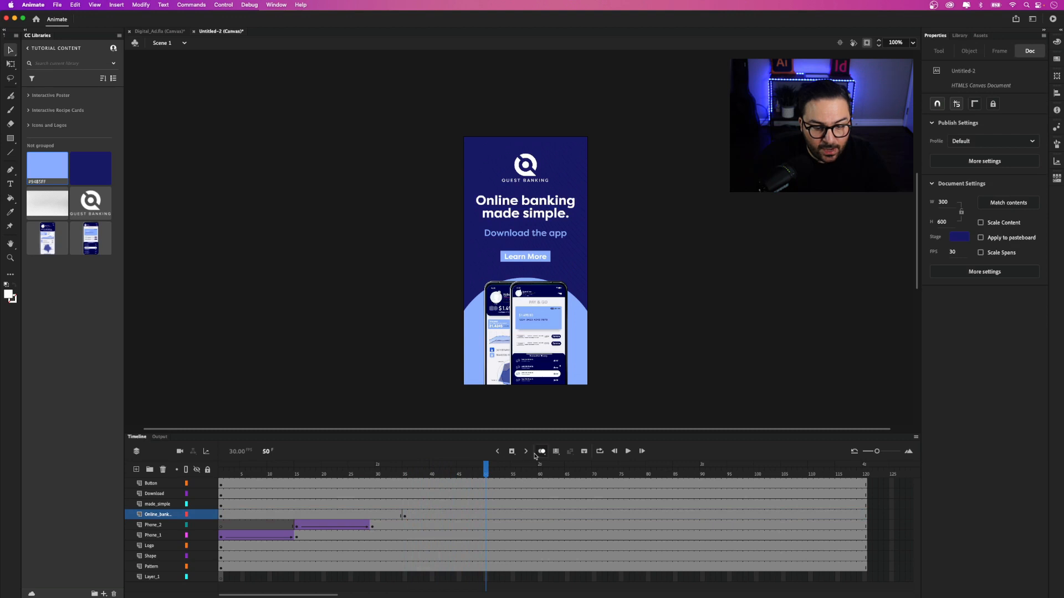
left_click(512, 452)
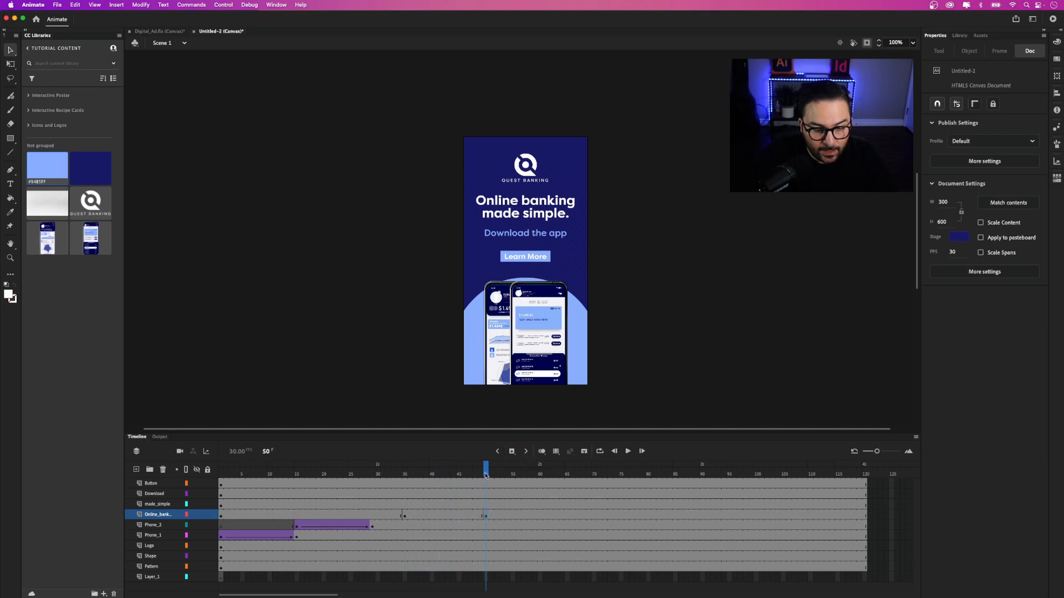
- Convert the "Online banking" text at frame 35 to a Movie Clip symbol named "Online Banking Text"
left_click_drag(486, 475, 407, 478)
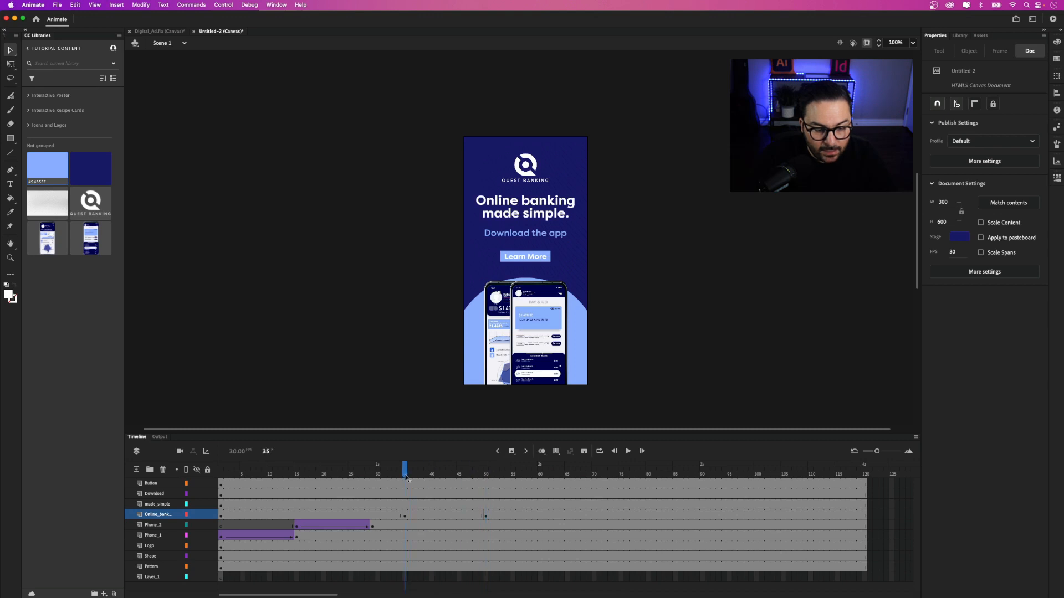
left_click(406, 516)
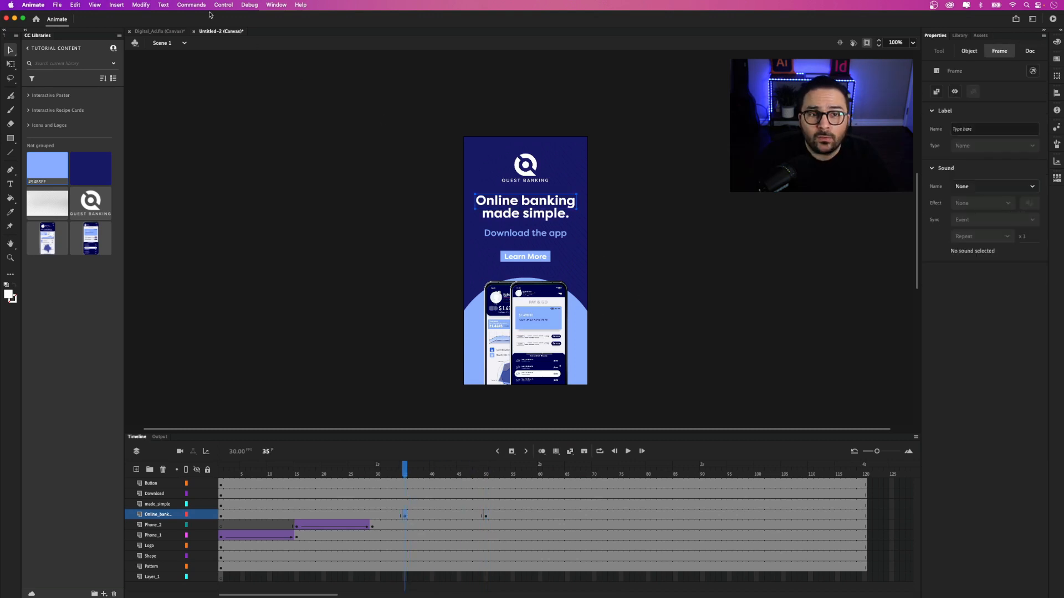
left_click(140, 5)
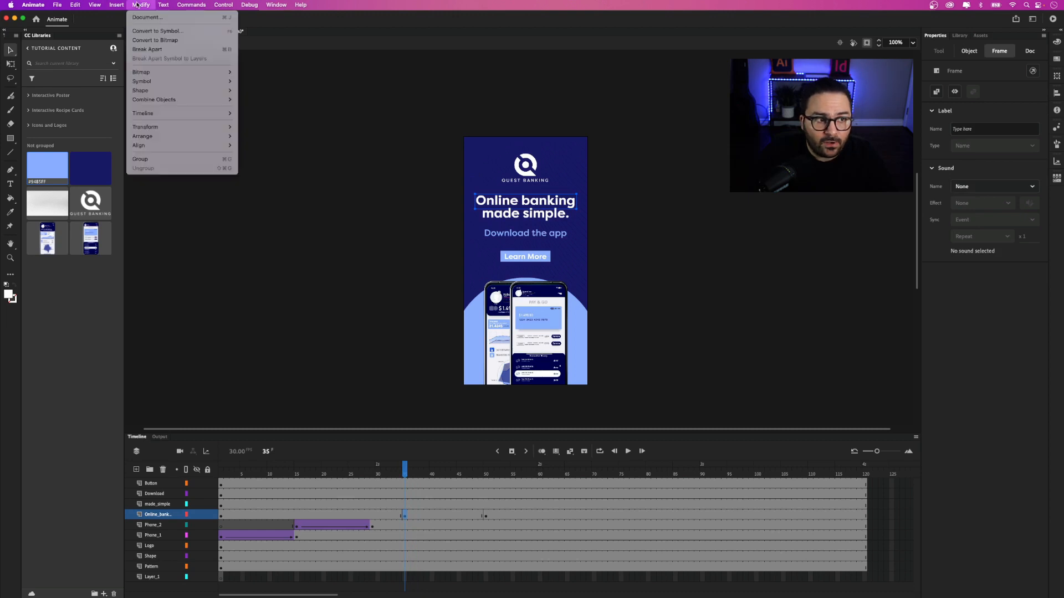
left_click(190, 33)
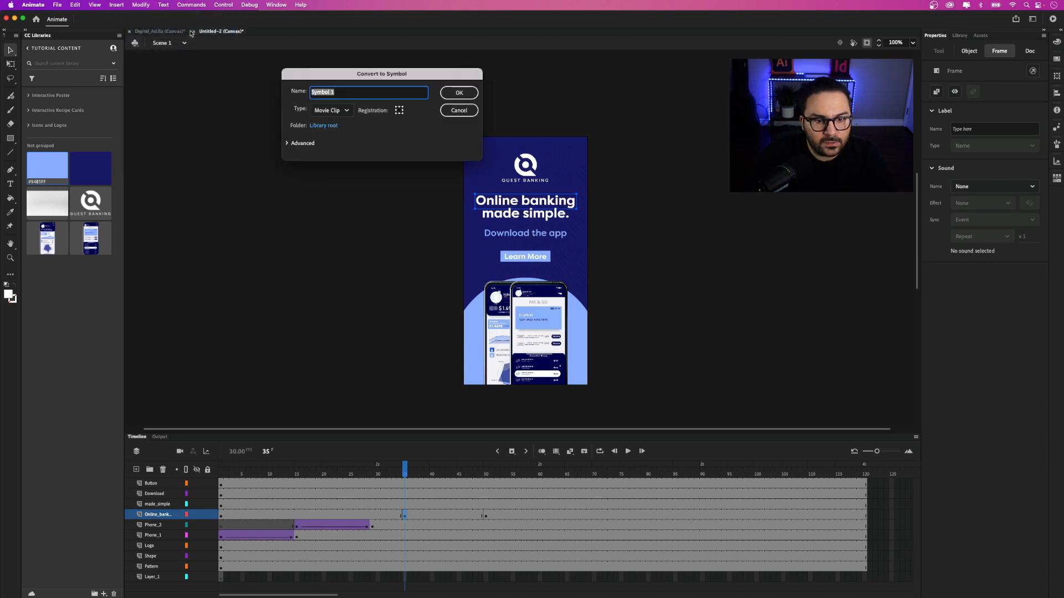
type("On")
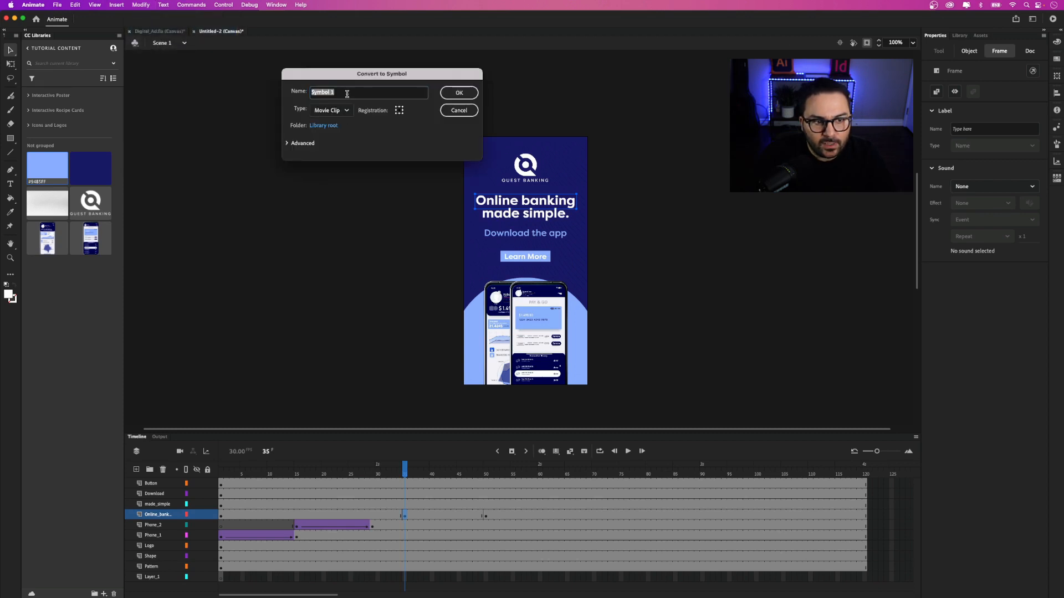
type("line Bank")
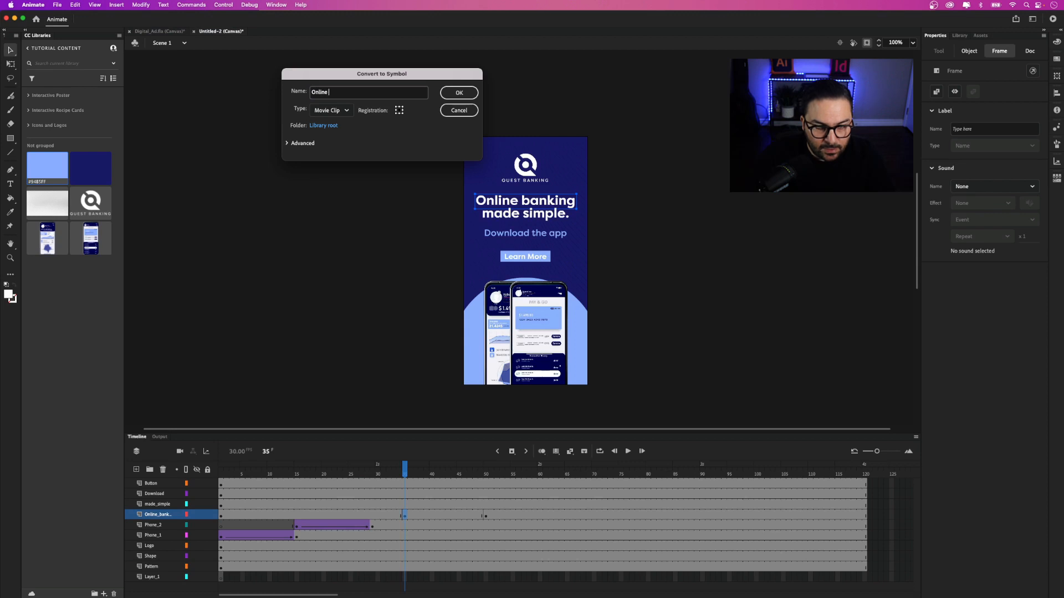
type("ing Text")
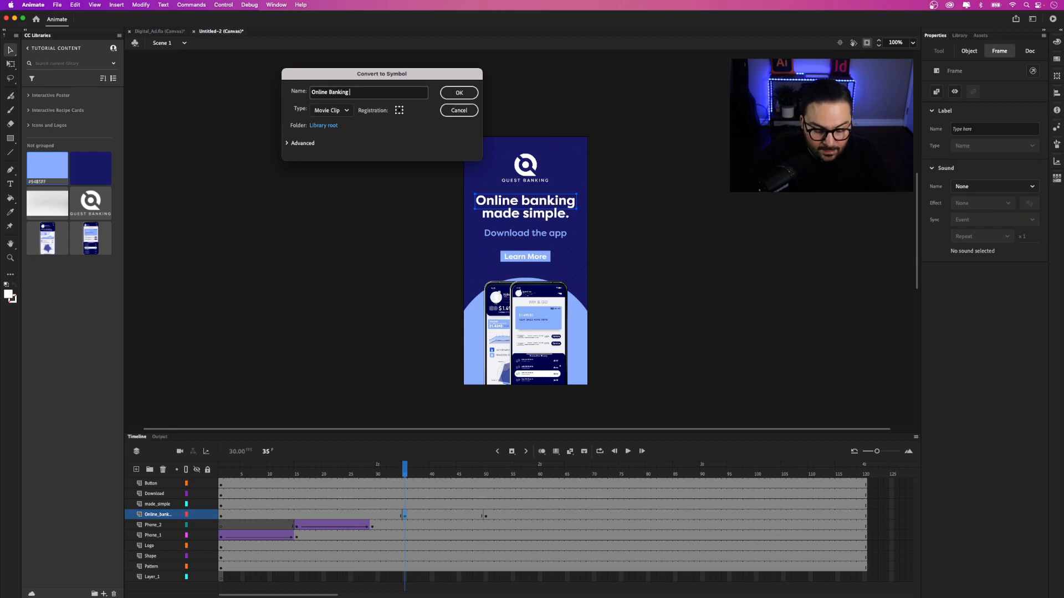
left_click(460, 92)
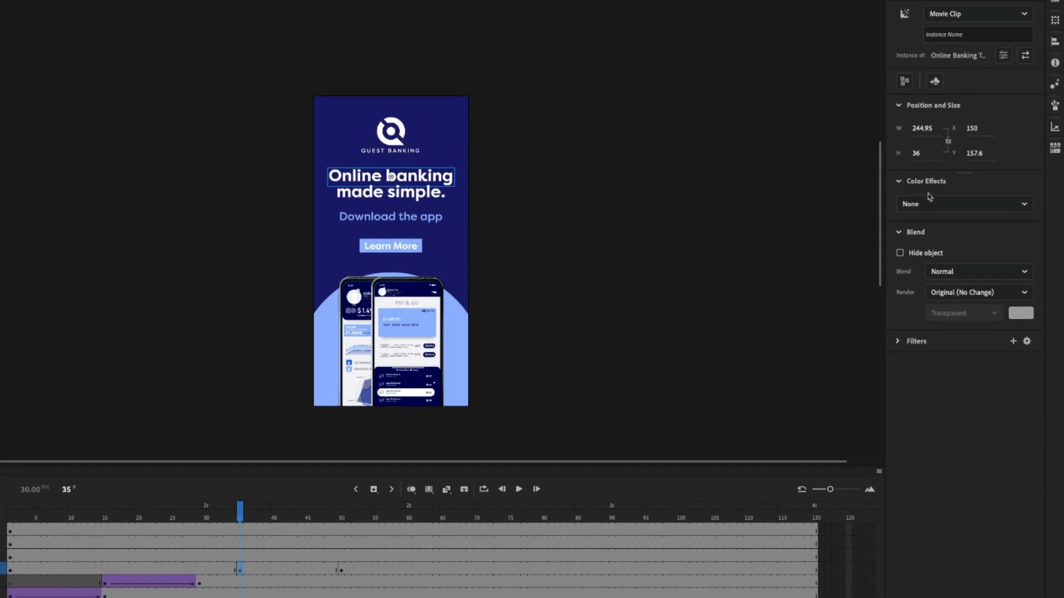
- Apply an Alpha color effect of 0% to the Online Banking Text clip at frame 35
left_click(936, 209)
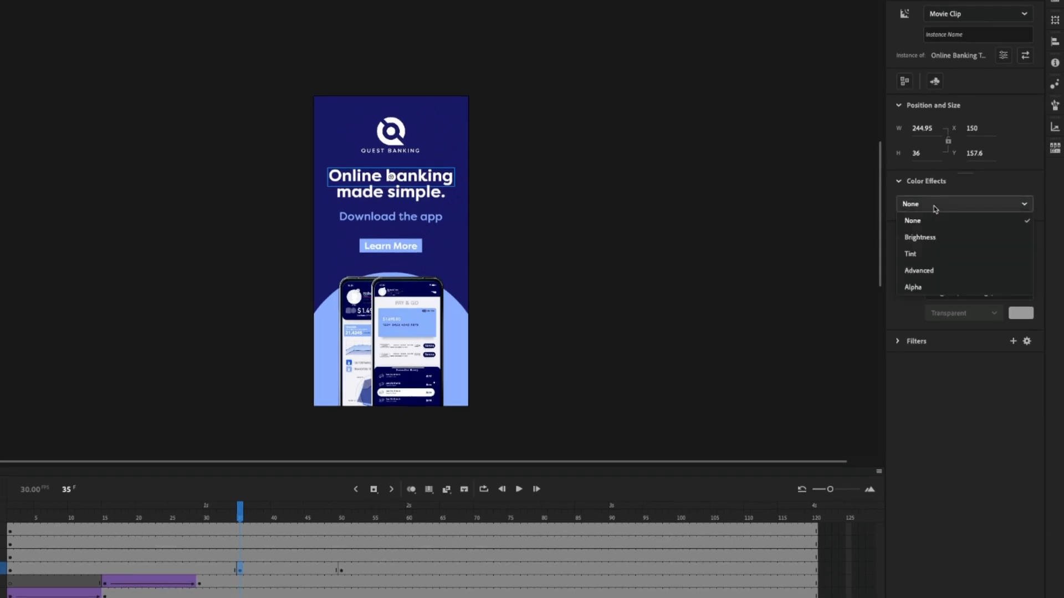
left_click(928, 287)
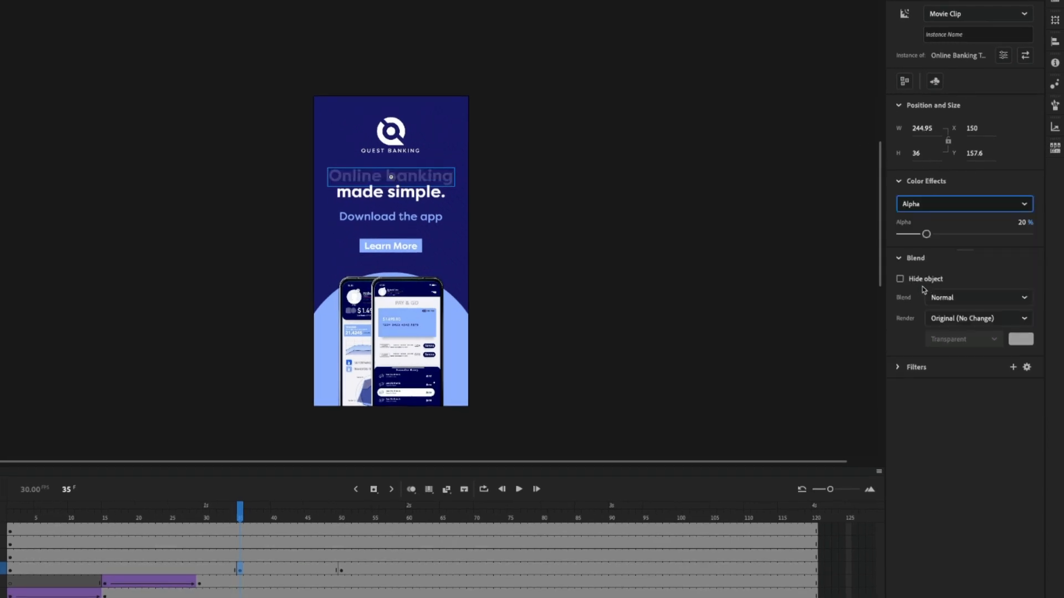
left_click_drag(928, 234, 900, 234)
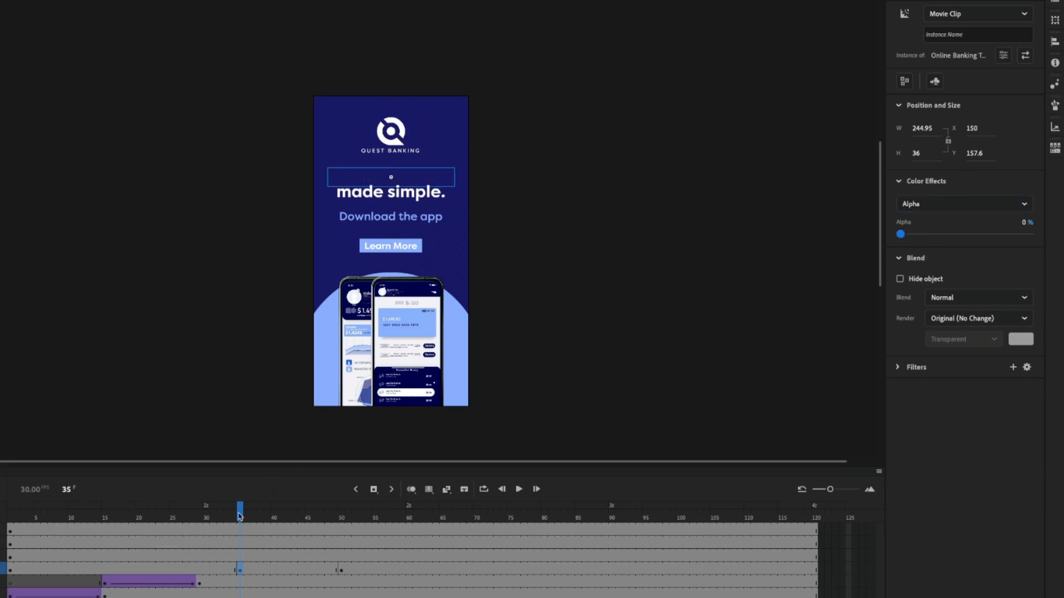
- Create a classic tween between frames 35 and 50 on the "Online banking" text layer
left_click_drag(240, 511, 348, 521)
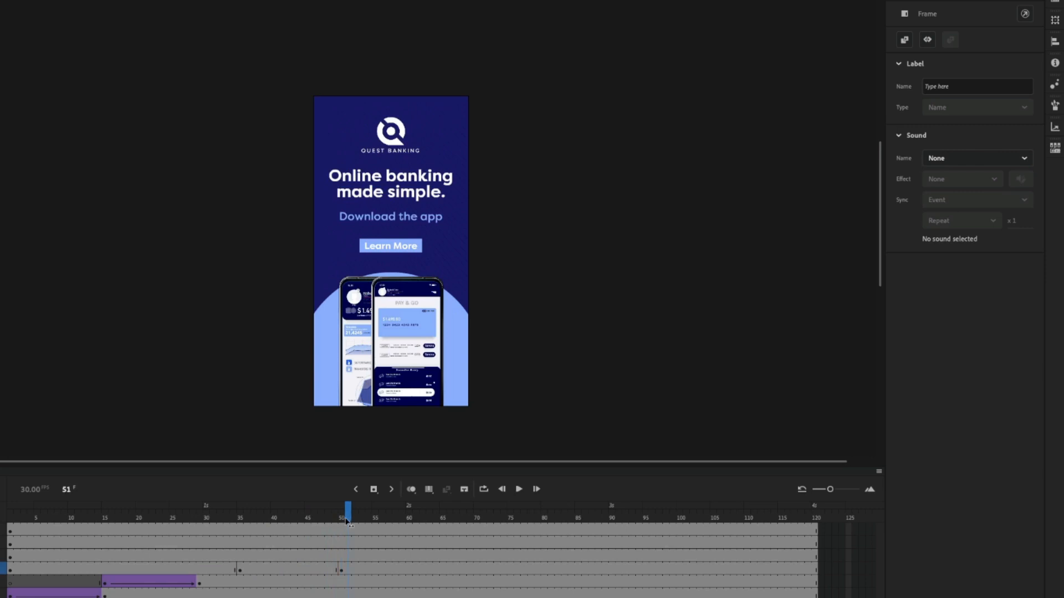
left_click(341, 571)
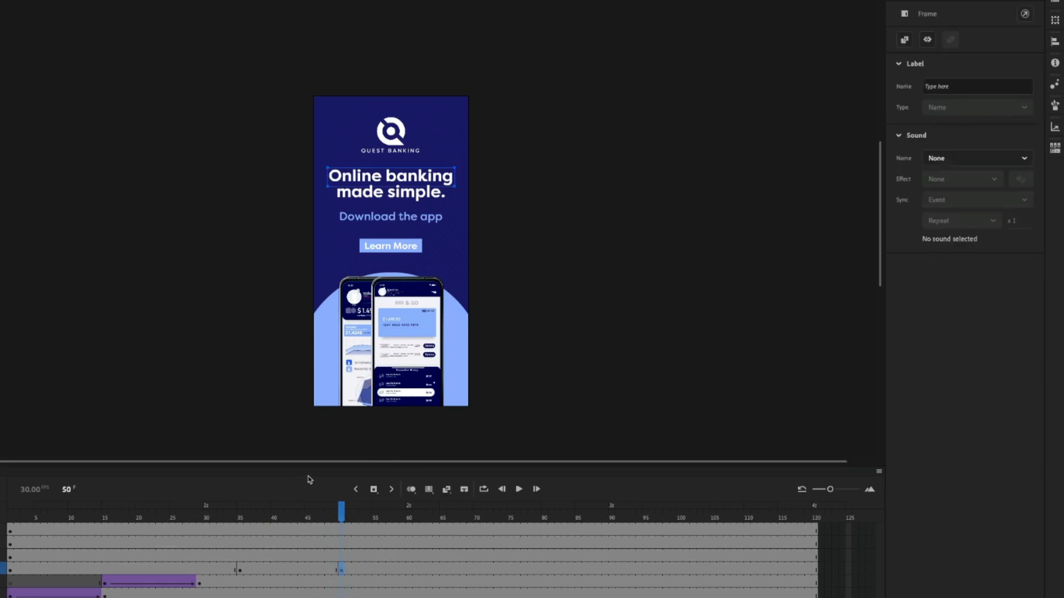
left_click_drag(340, 517, 295, 519)
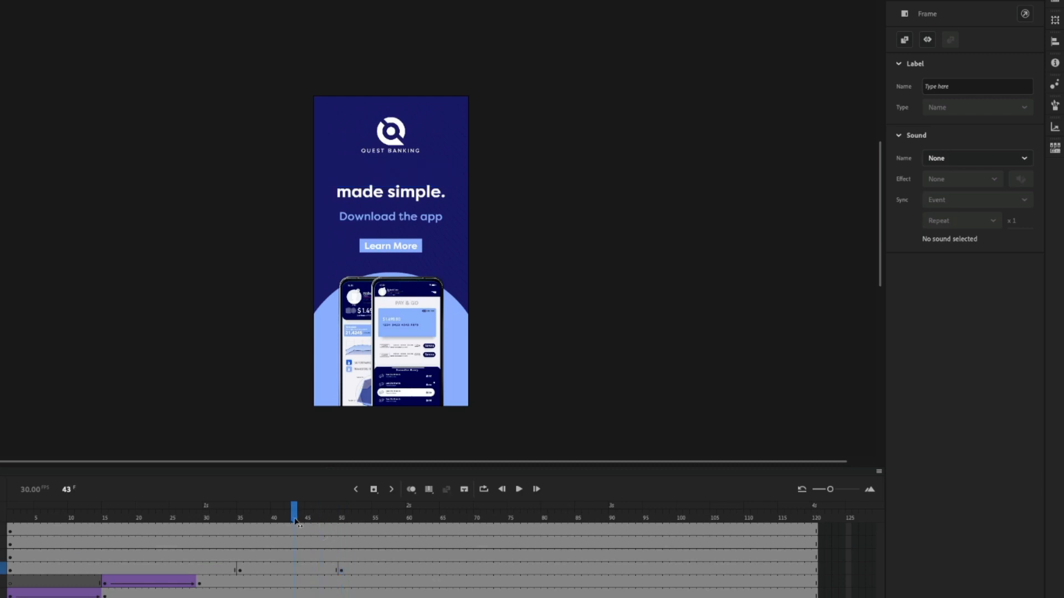
left_click(301, 571)
right_click(302, 571)
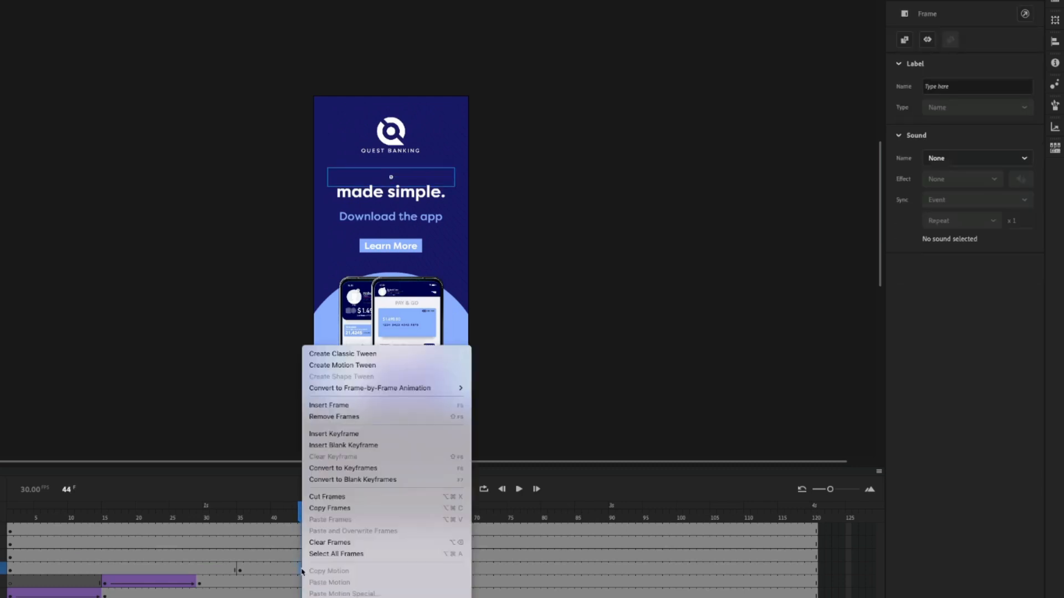
left_click(343, 353)
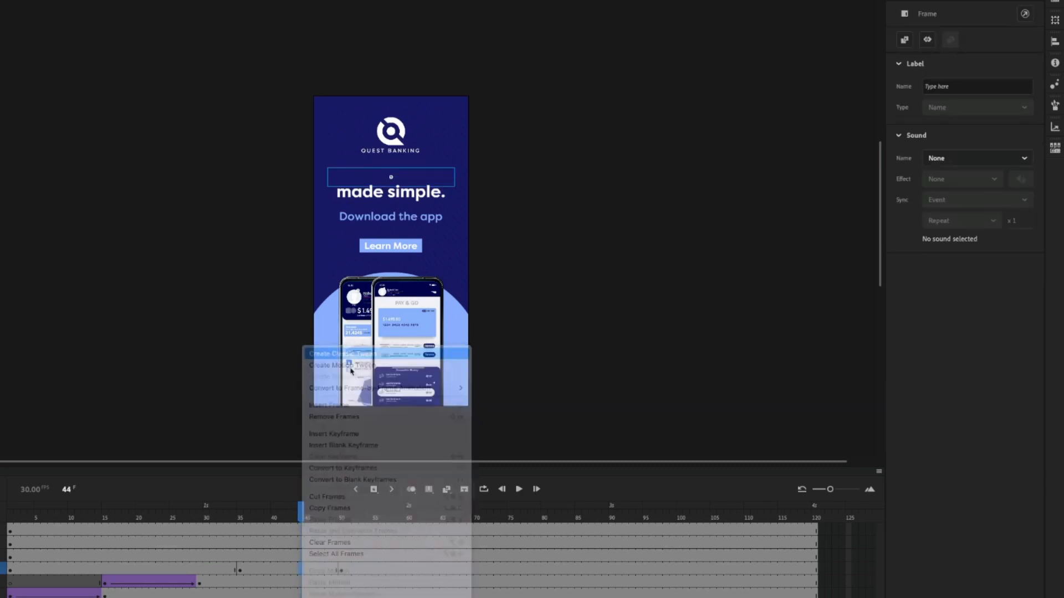
- Delete the "Online banking" text from frames 1 to 34 on its layer and preview the fade-in
left_click_drag(302, 519, 247, 521)
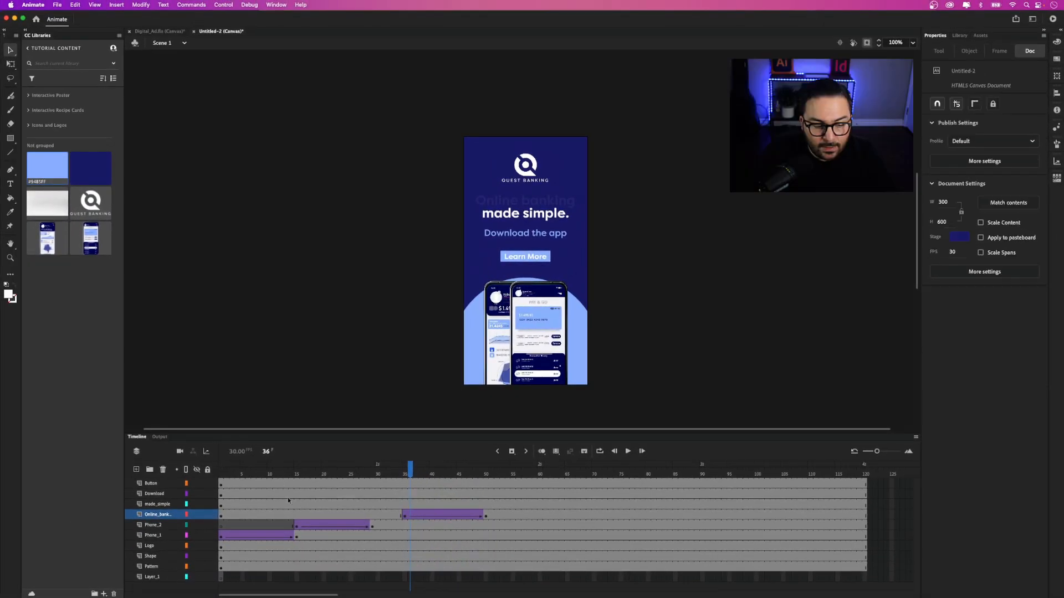
left_click(224, 516)
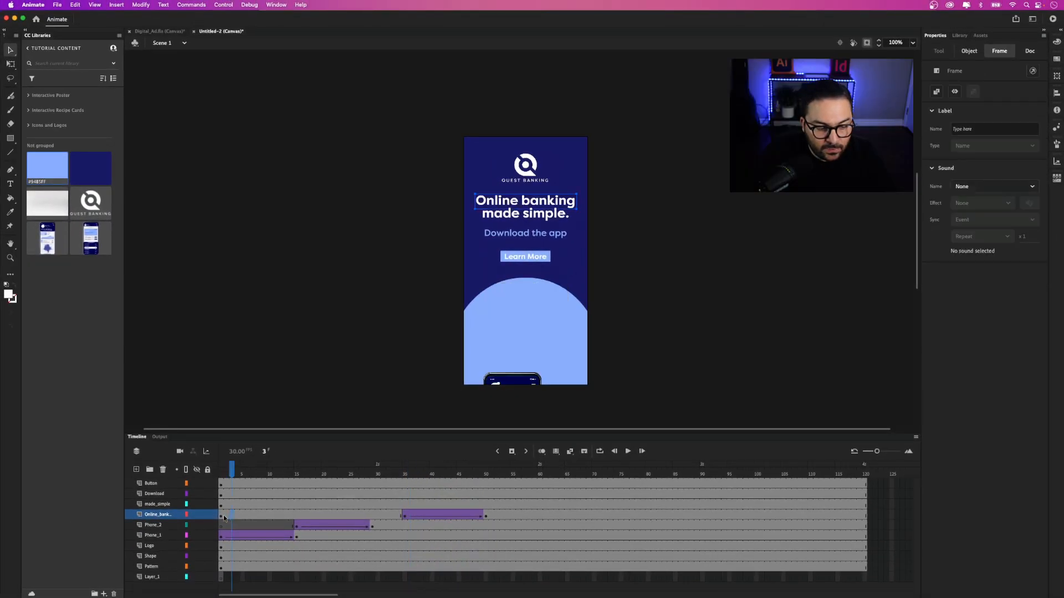
left_click(222, 516)
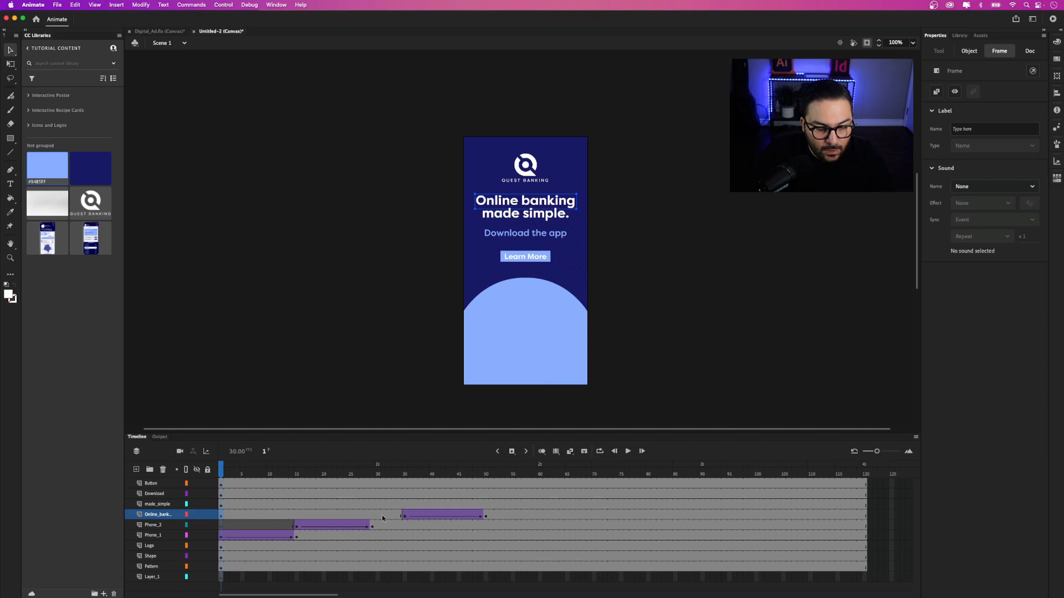
left_click(400, 516, "shift")
key("Delete")
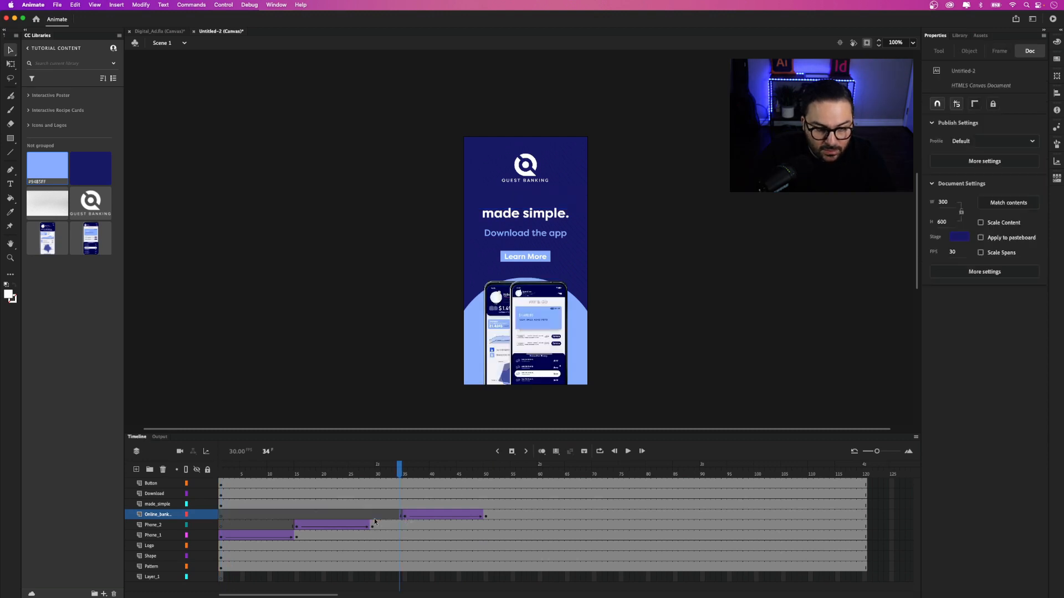
left_click(389, 474)
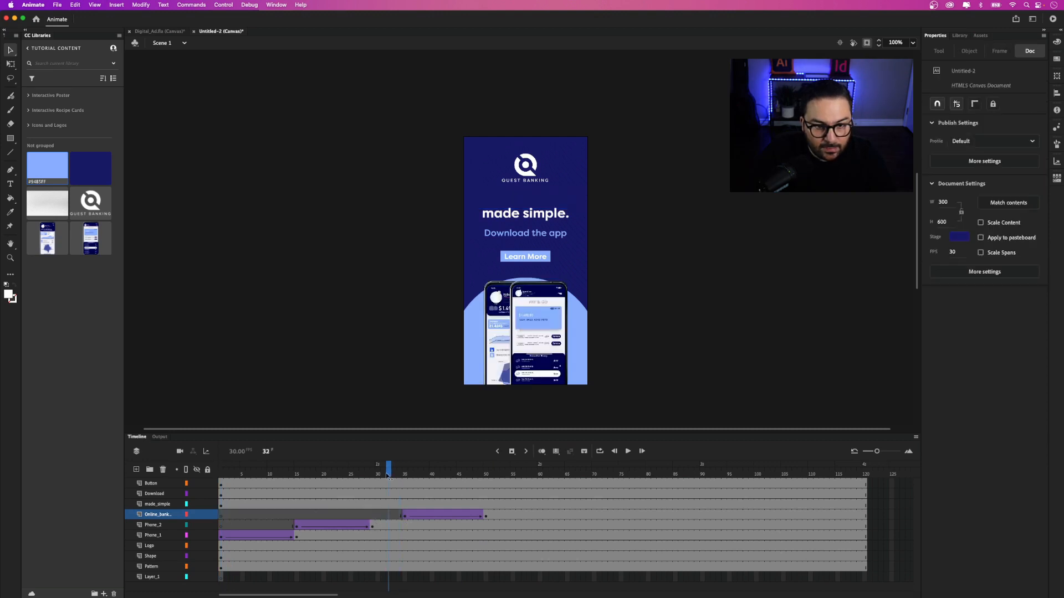
left_click_drag(390, 475, 421, 486)
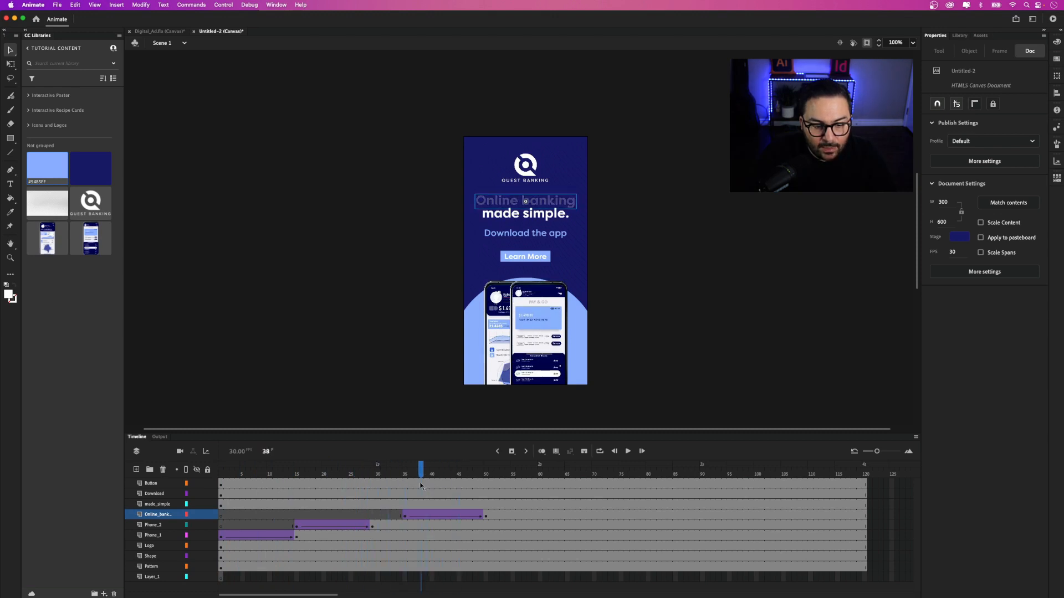
- Enlarge the "Online banking" clip at frame 35 proportionally from its center to about 868 x 128 and preview the tween
left_click(406, 517)
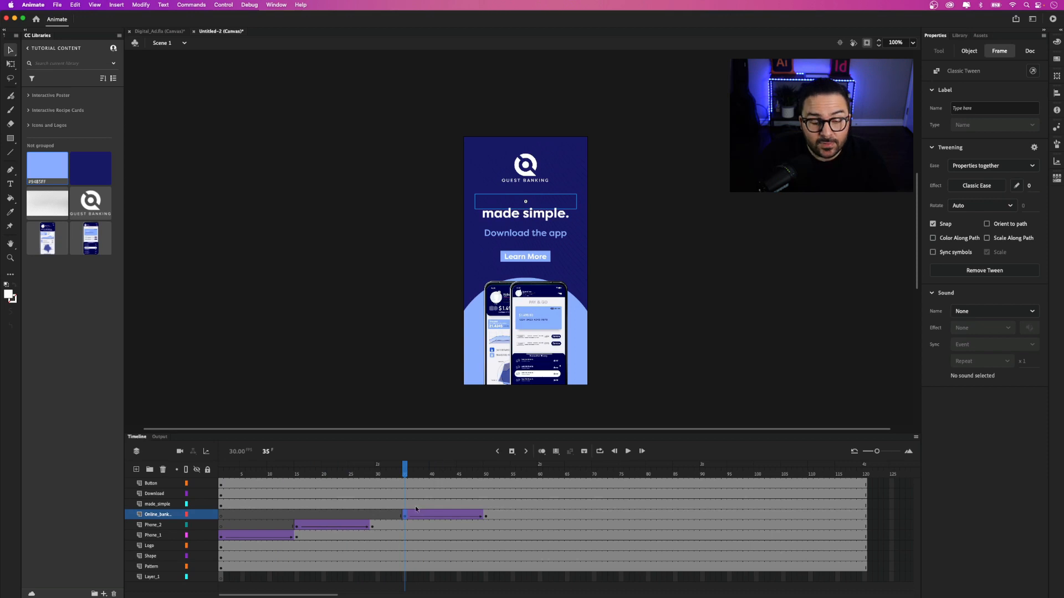
left_click(10, 64)
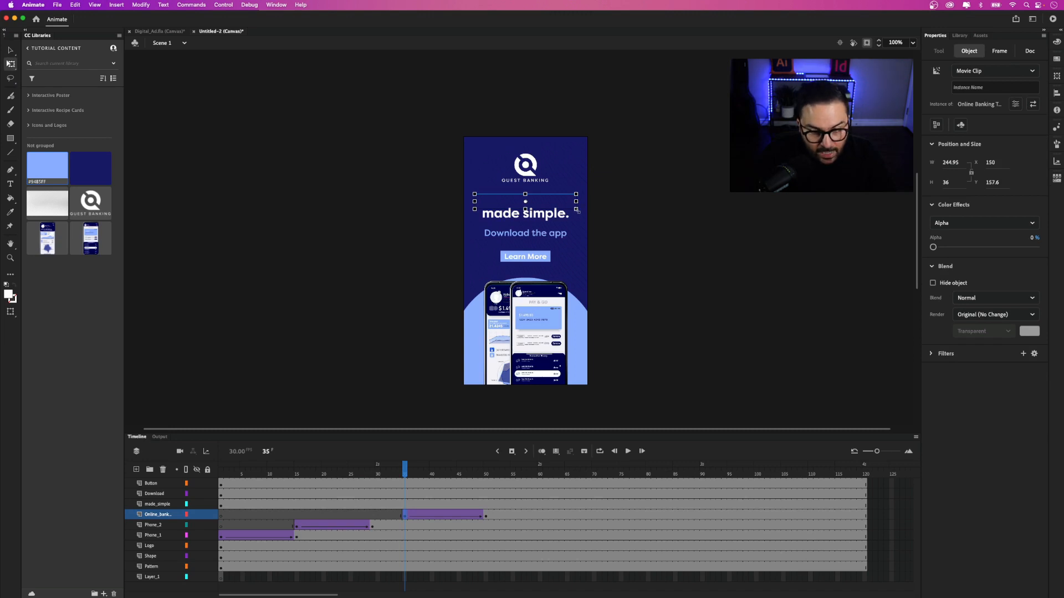
left_click_drag(578, 211, 707, 273)
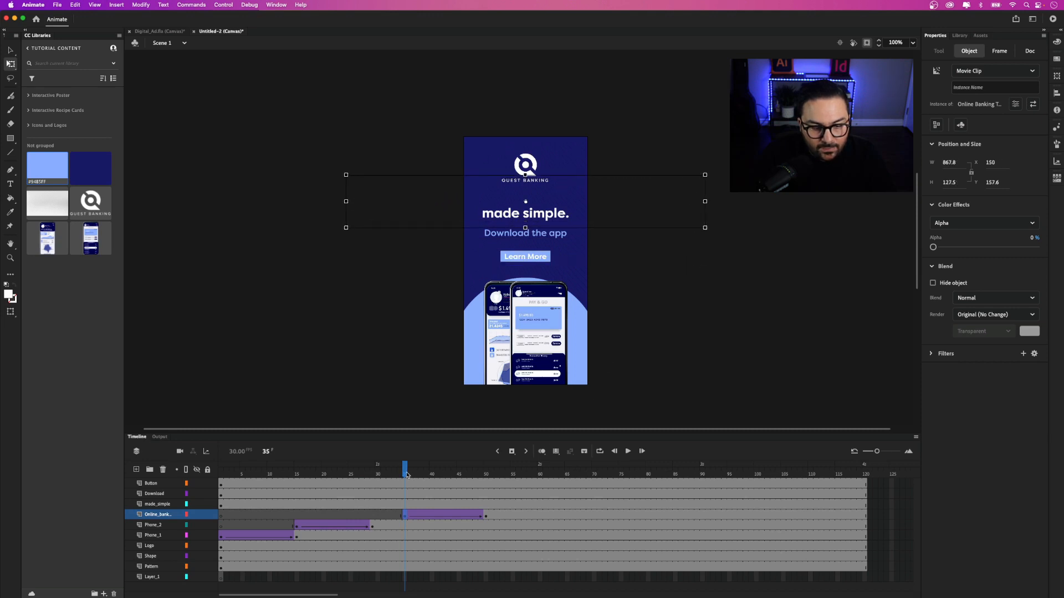
left_click_drag(408, 475, 485, 487)
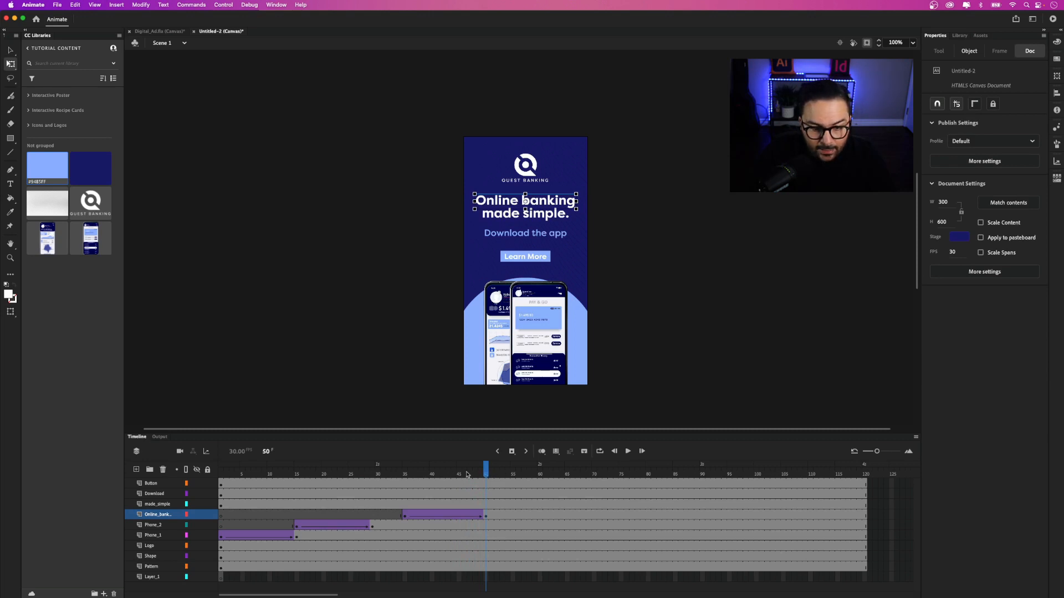
- Insert keyframes at frames 35 and 50 on the made_simple layer
left_click(167, 505)
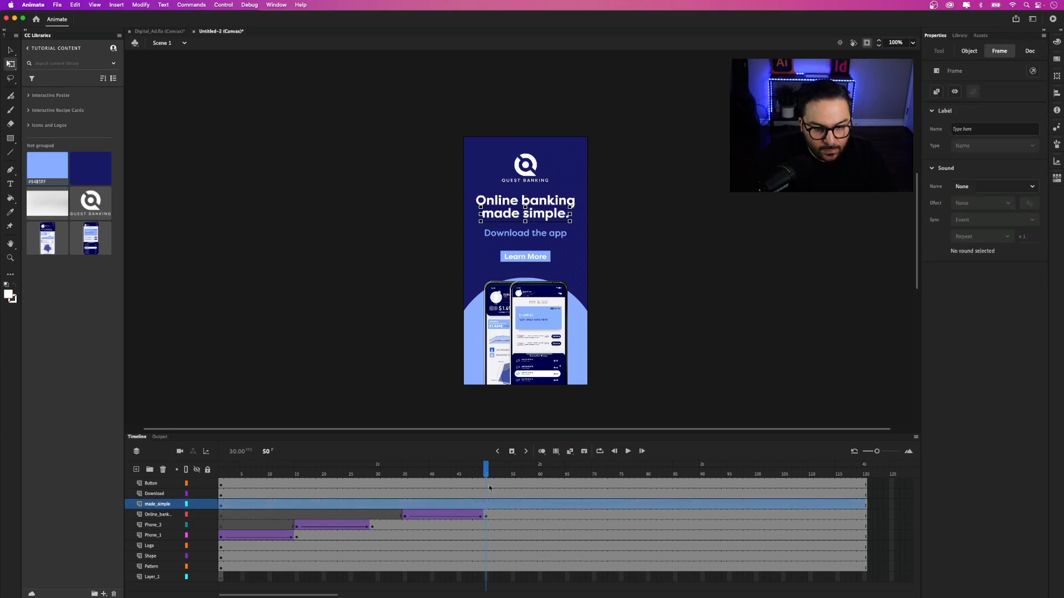
left_click_drag(485, 472, 512, 472)
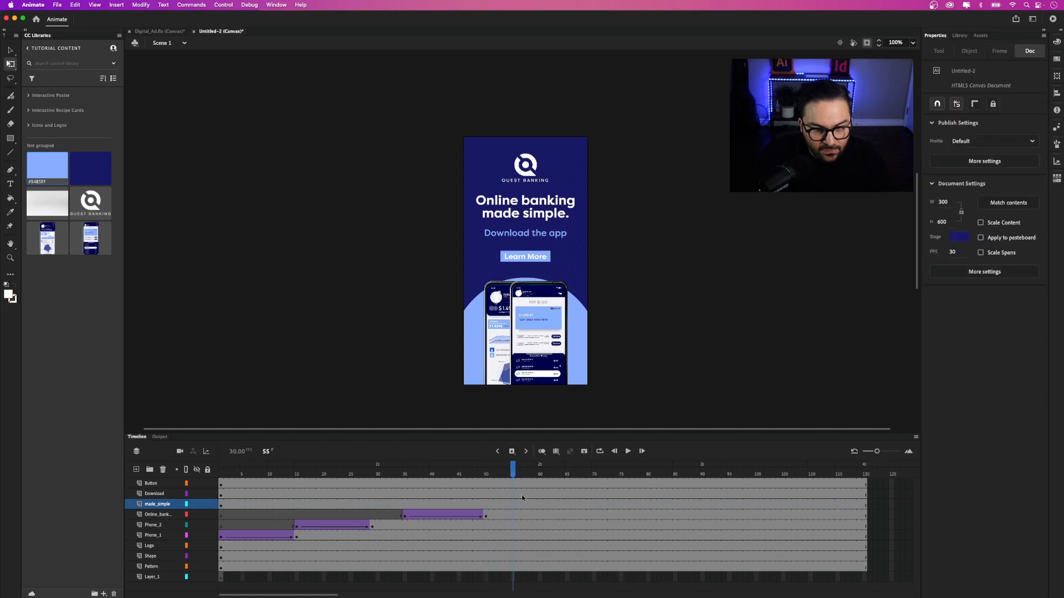
left_click_drag(512, 472, 406, 476)
left_click(407, 506)
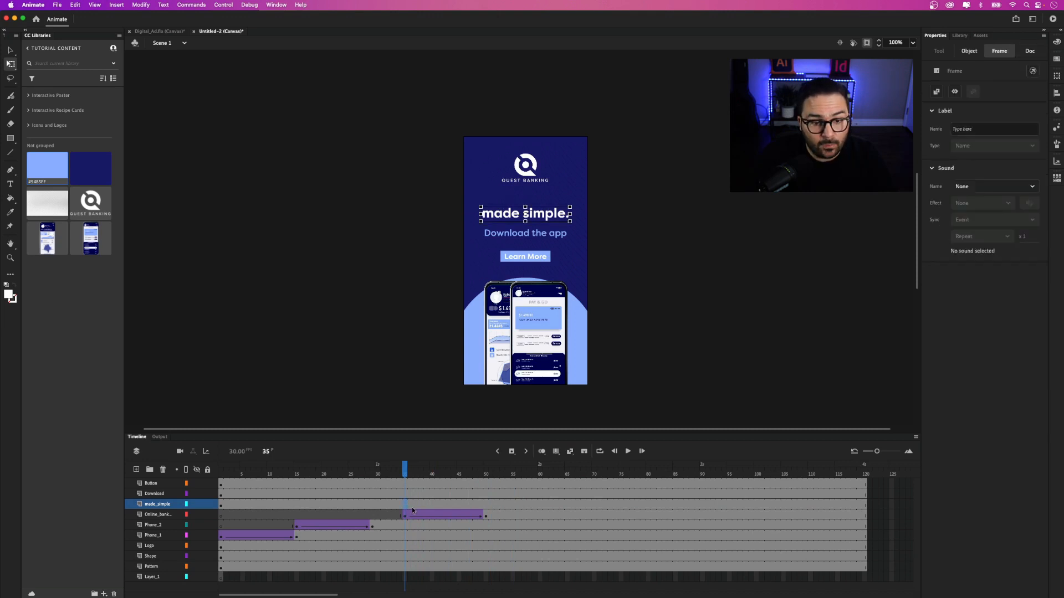
left_click(512, 451)
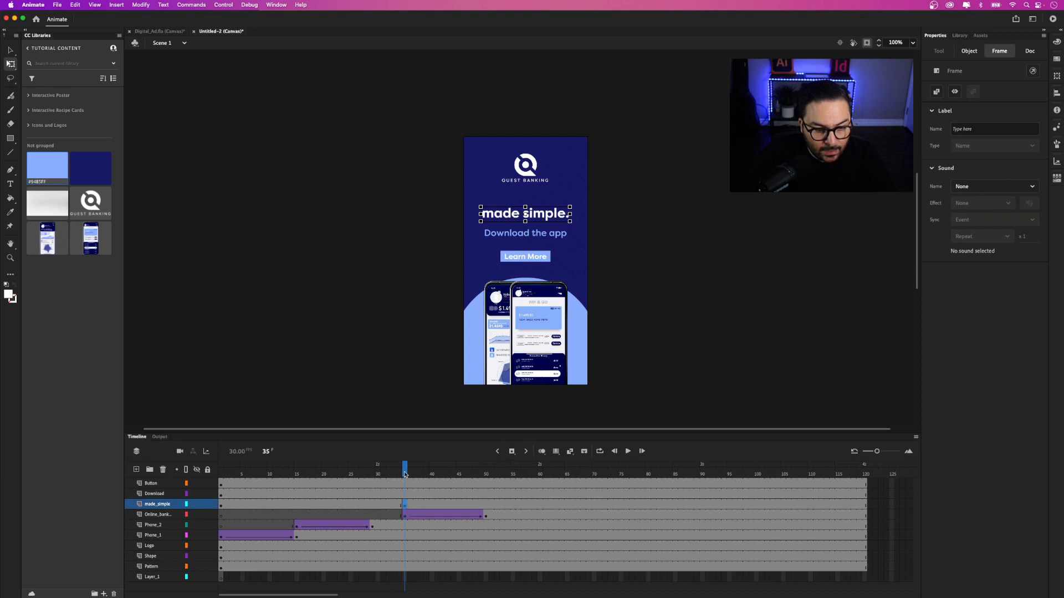
left_click_drag(405, 475, 486, 480)
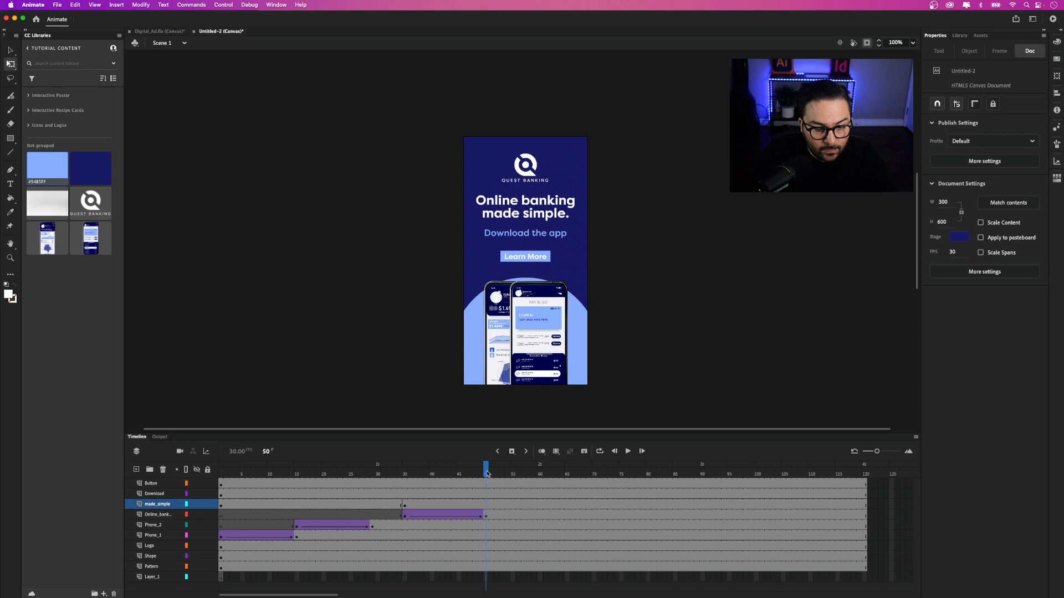
left_click(512, 454)
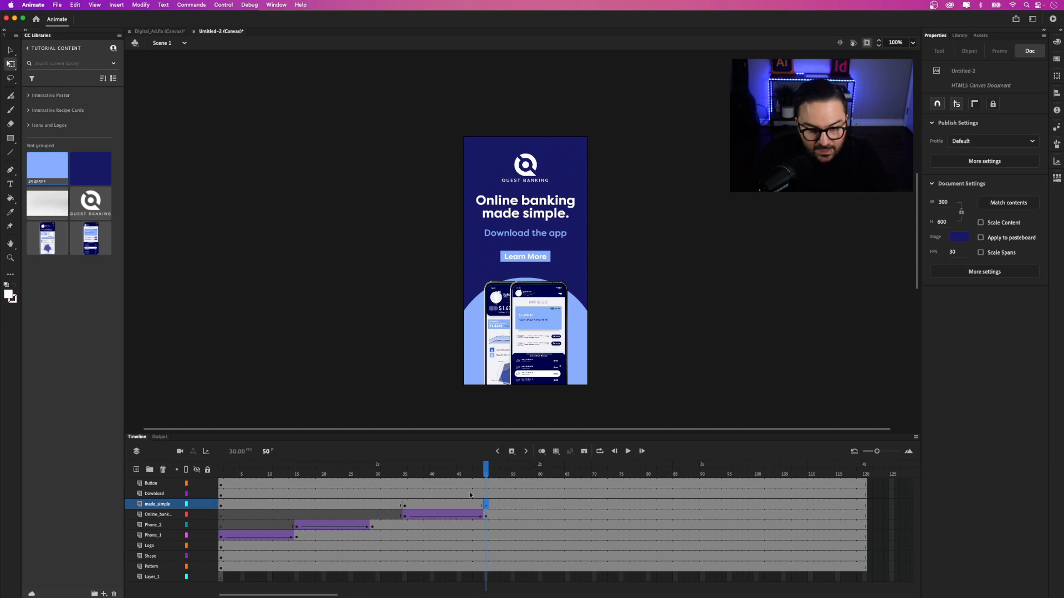
- Convert the "made simple." text at frame 35 to a Movie Clip symbol named "Made Simple Text"
left_click(404, 506)
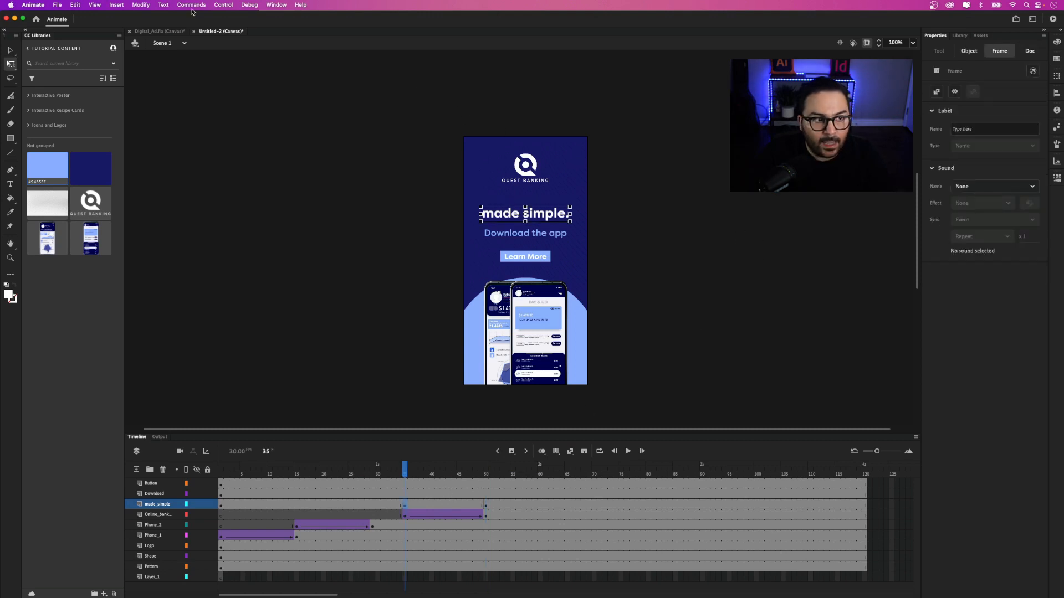
left_click(134, 5)
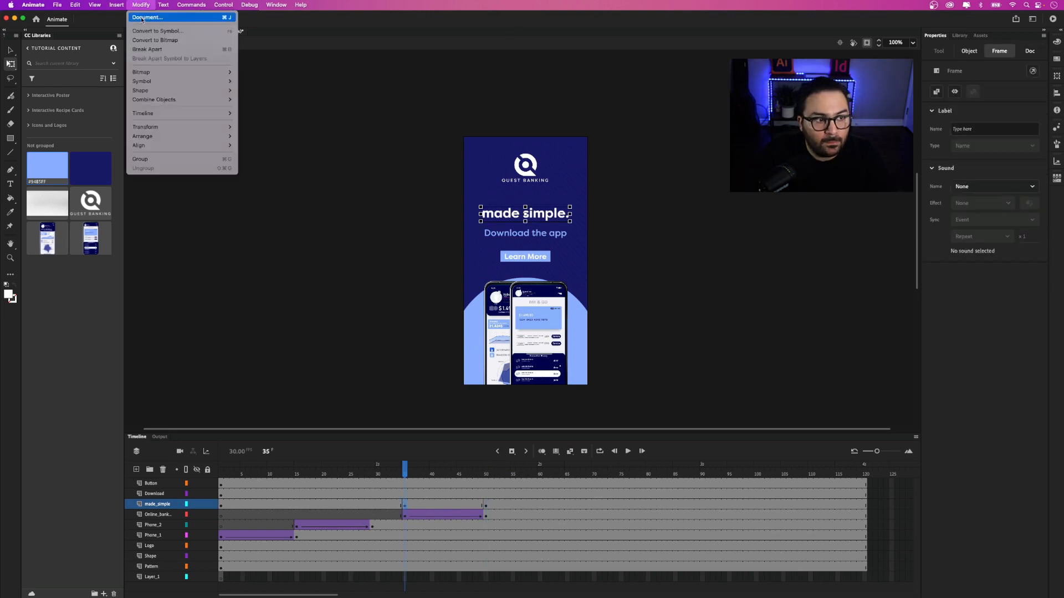
left_click(184, 34)
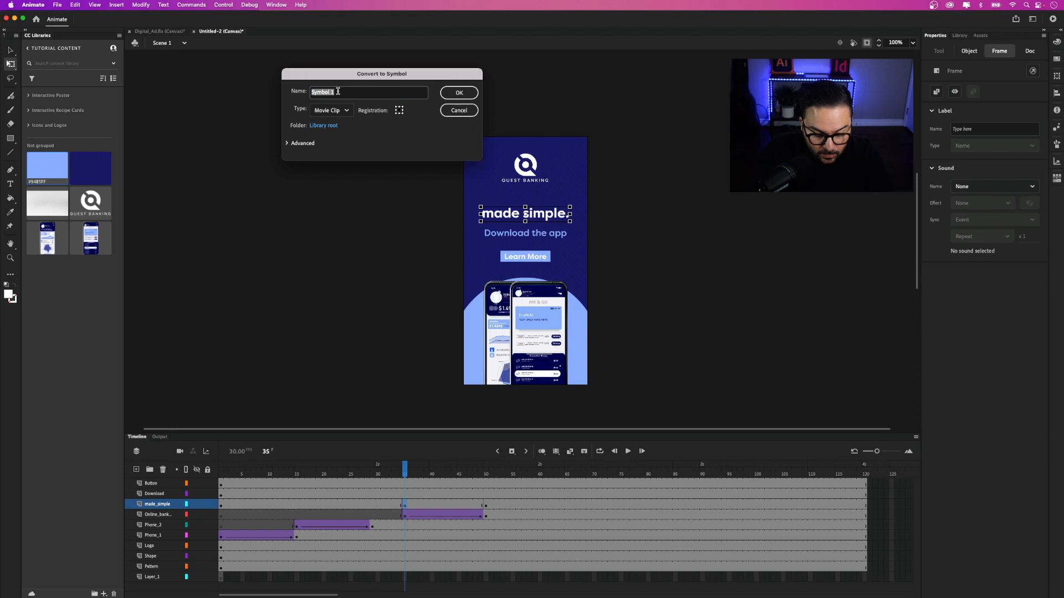
type("Made Simple")
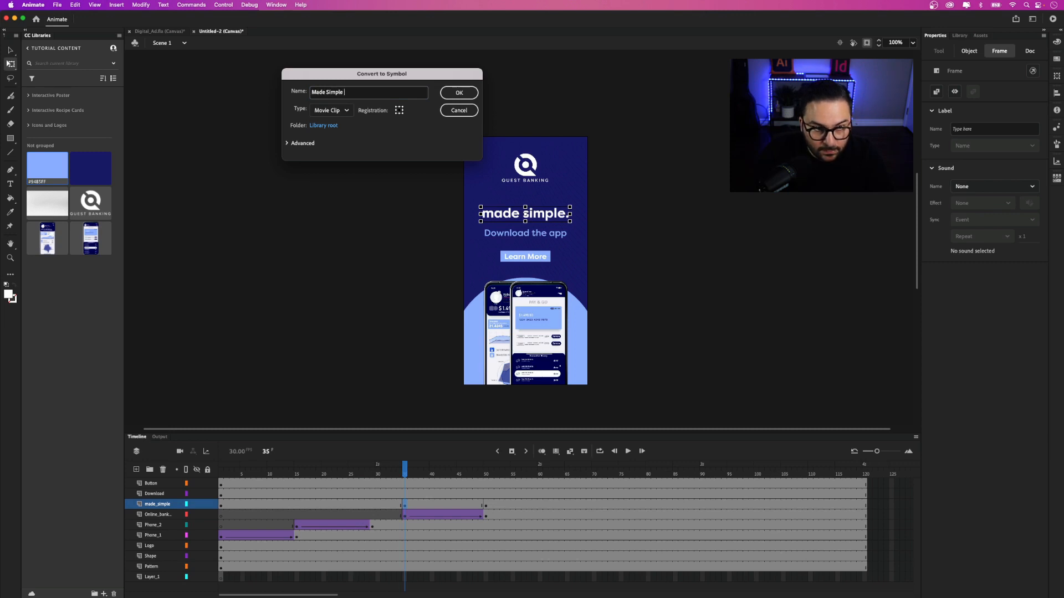
left_click(459, 93)
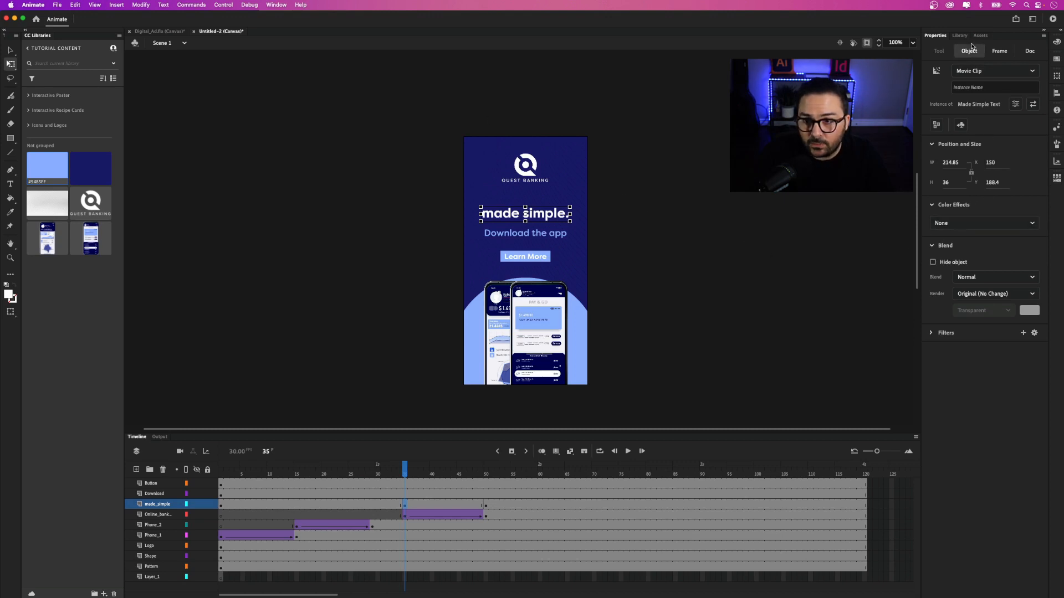
- Apply an Alpha color effect of 0% to the Made Simple Text clip at frame 35
left_click(968, 224)
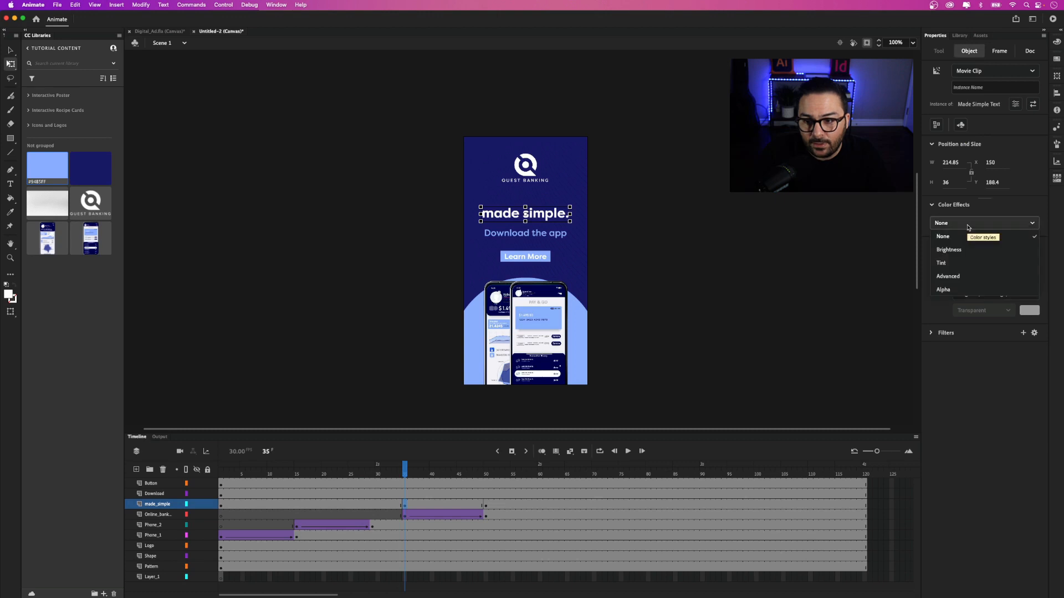
left_click(964, 289)
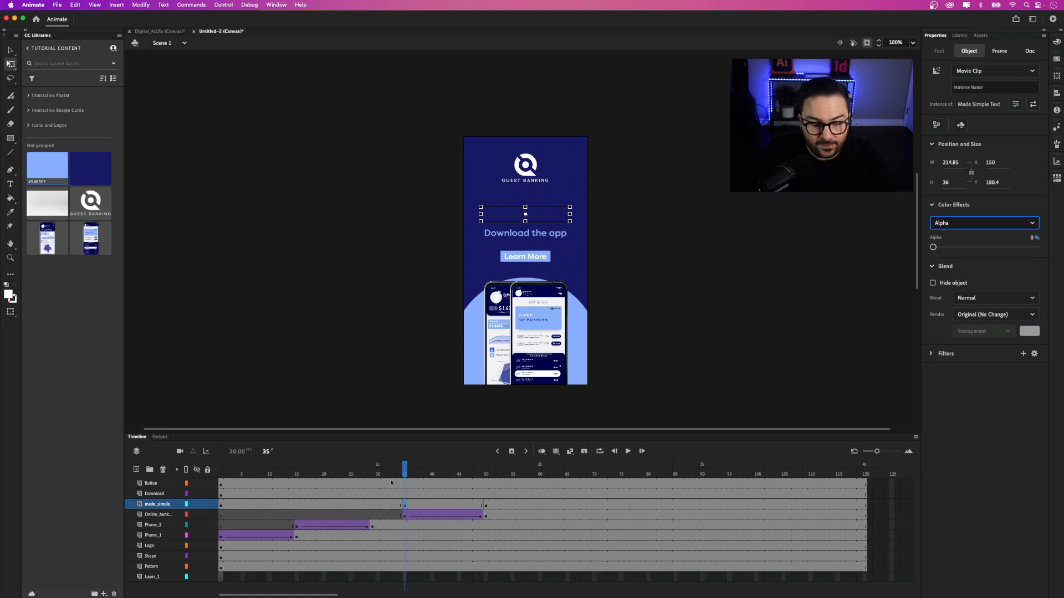
mouse_move(404, 473)
left_mouse_down()
mouse_move(449, 478)
mouse_move(412, 479)
left_mouse_up()
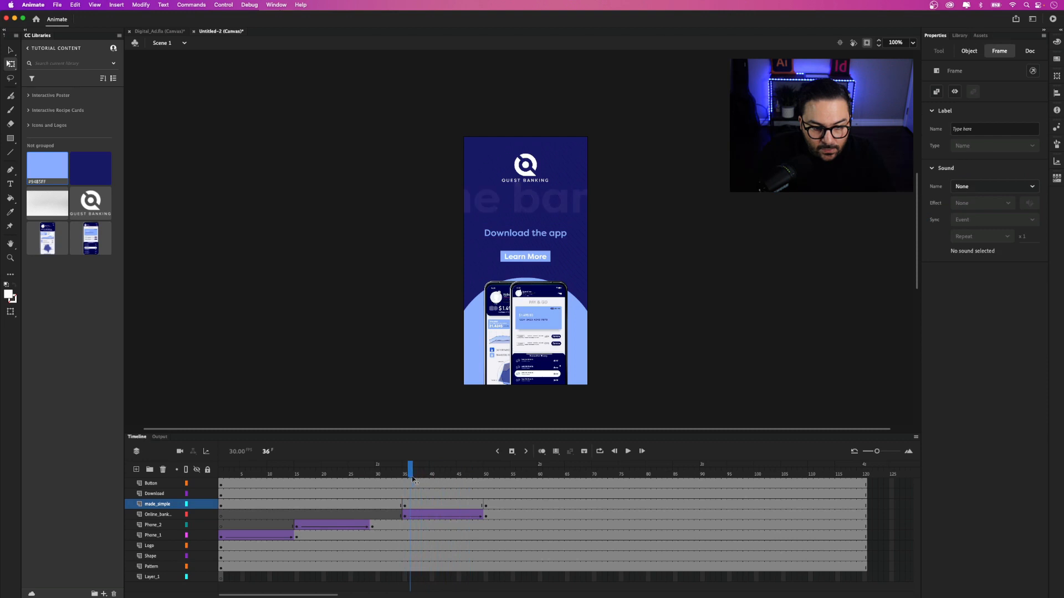
- Create a classic tween between frames 35 and 50 on the made_simple layer
left_click(440, 505)
right_click(443, 503)
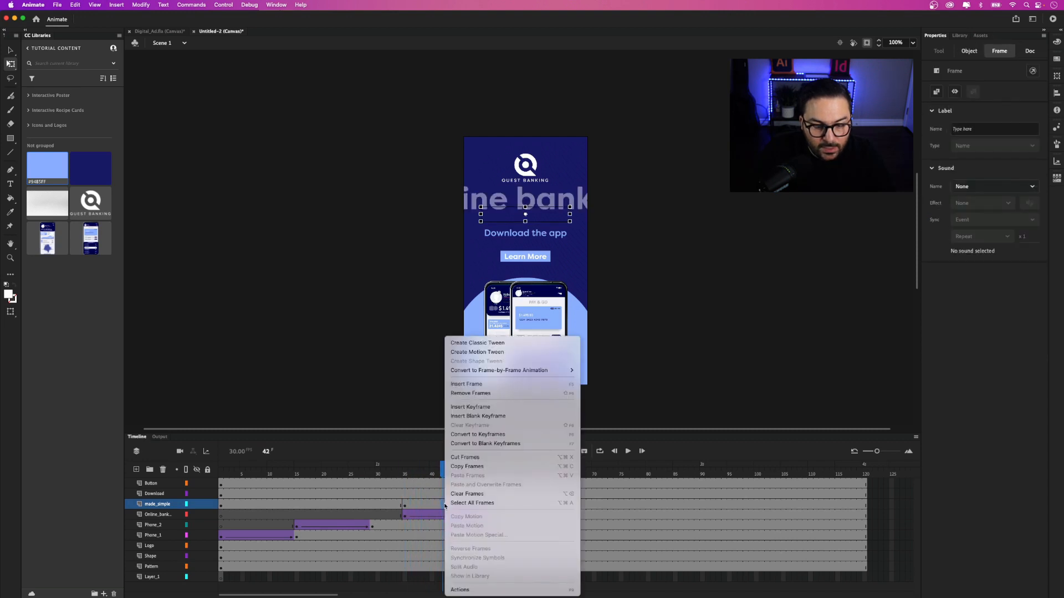
left_click(490, 343)
left_click_drag(444, 477, 415, 477)
- Shift the made_simple tween with both its keyframes so it runs from frame 50 to 65, and preview it
left_click(405, 506)
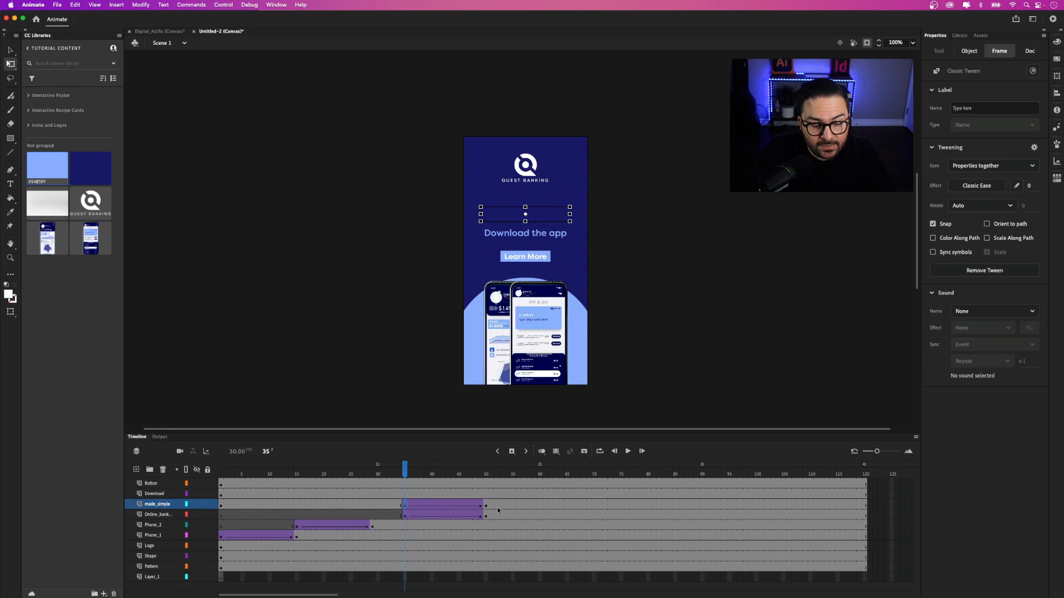
left_click_drag(486, 506, 467, 506)
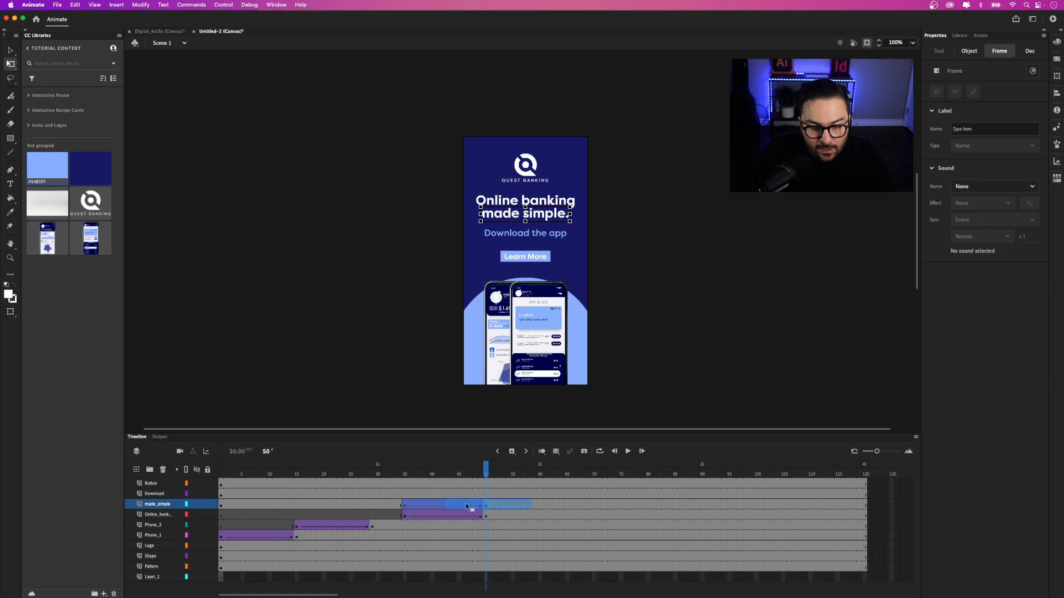
left_click_drag(466, 506, 498, 507)
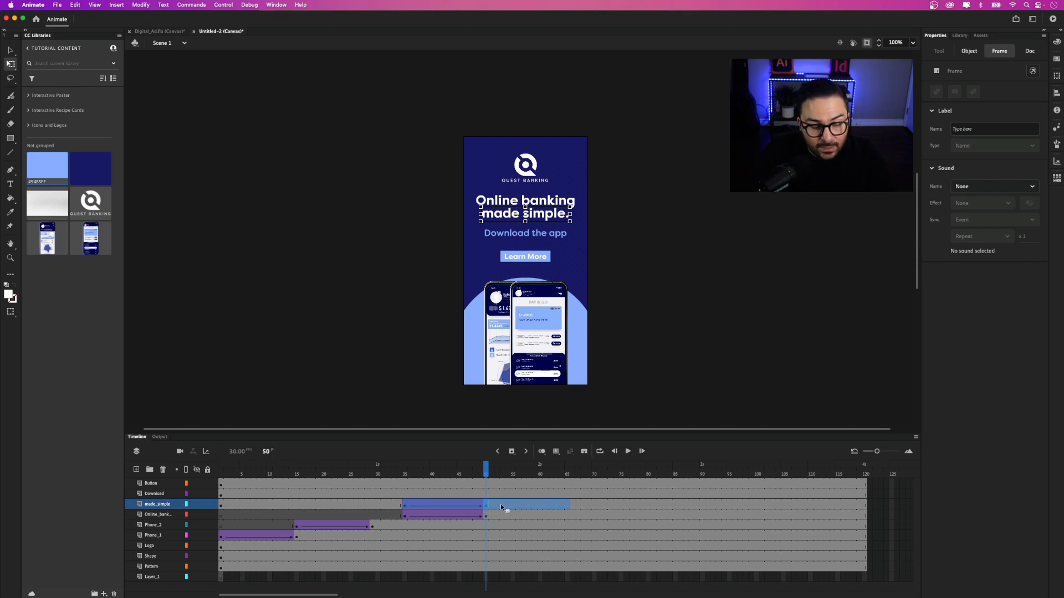
left_click_drag(501, 506, 500, 507)
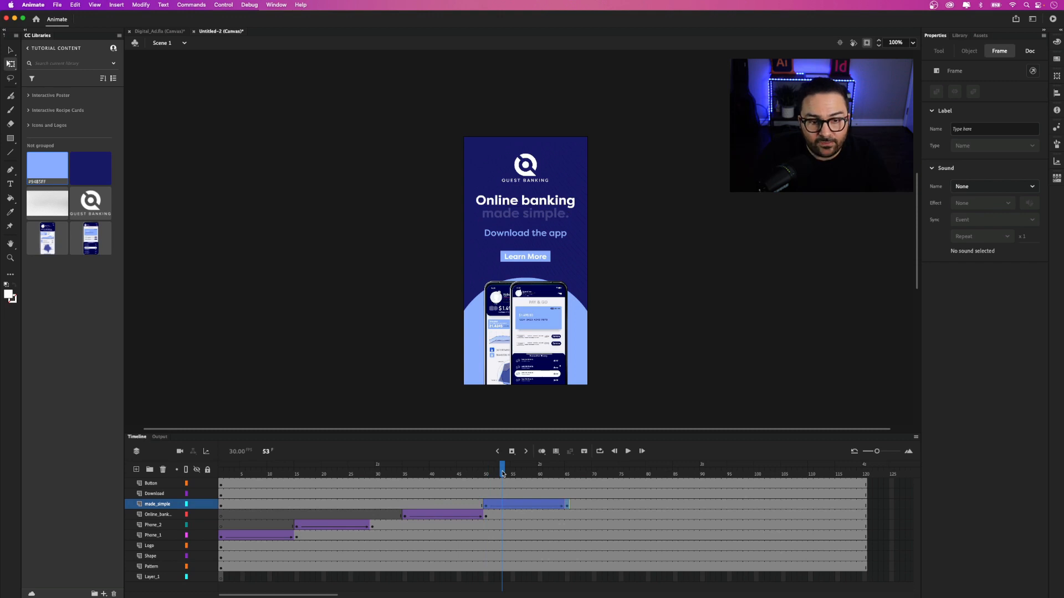
left_click_drag(502, 474, 556, 478)
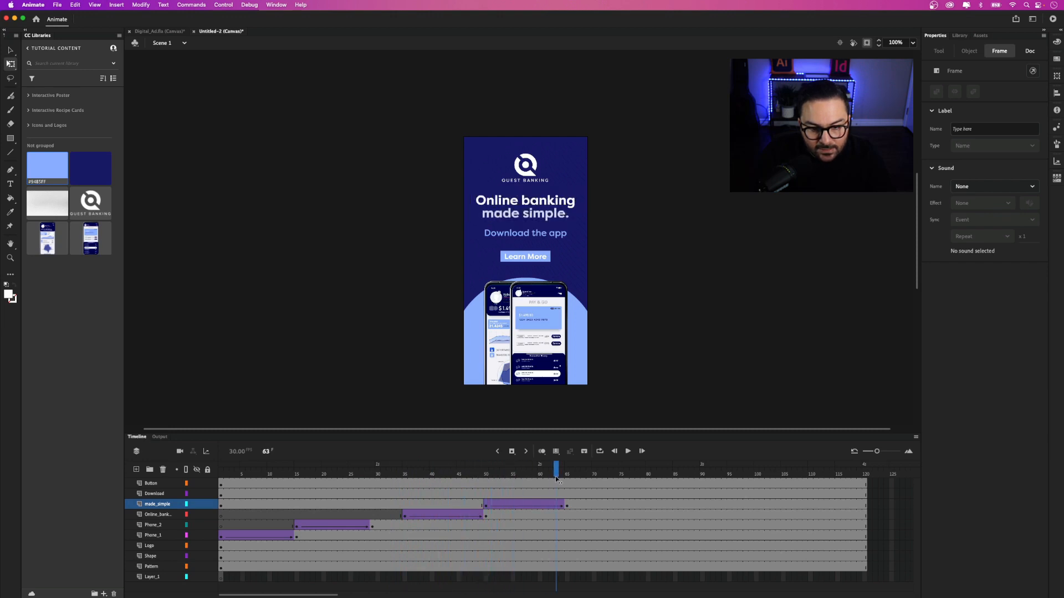
- Delete the "made simple." text from frames 1 to 49 on its layer
left_click(222, 506)
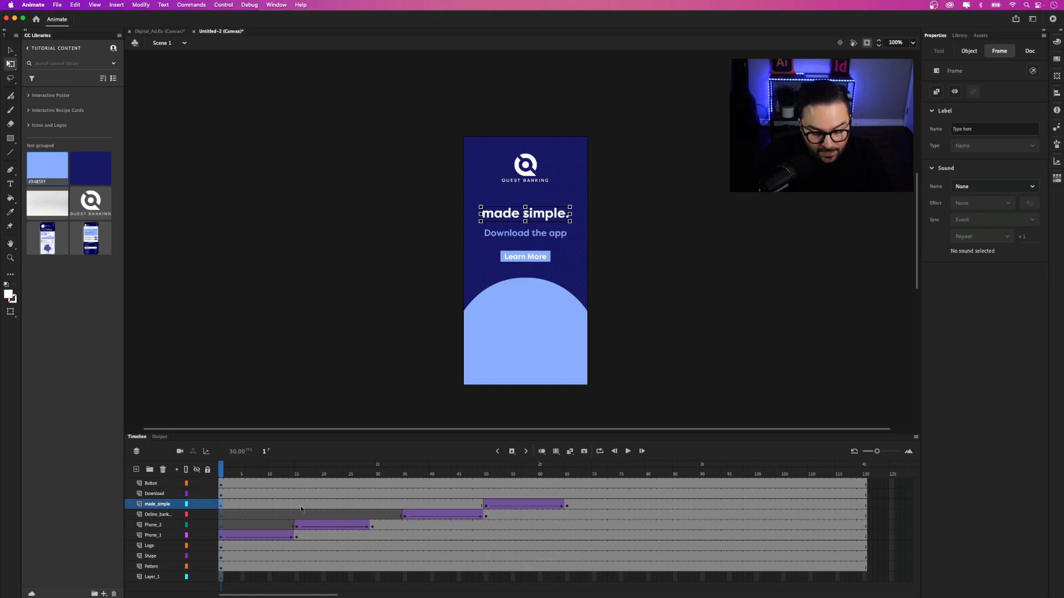
left_click(480, 506, "shift")
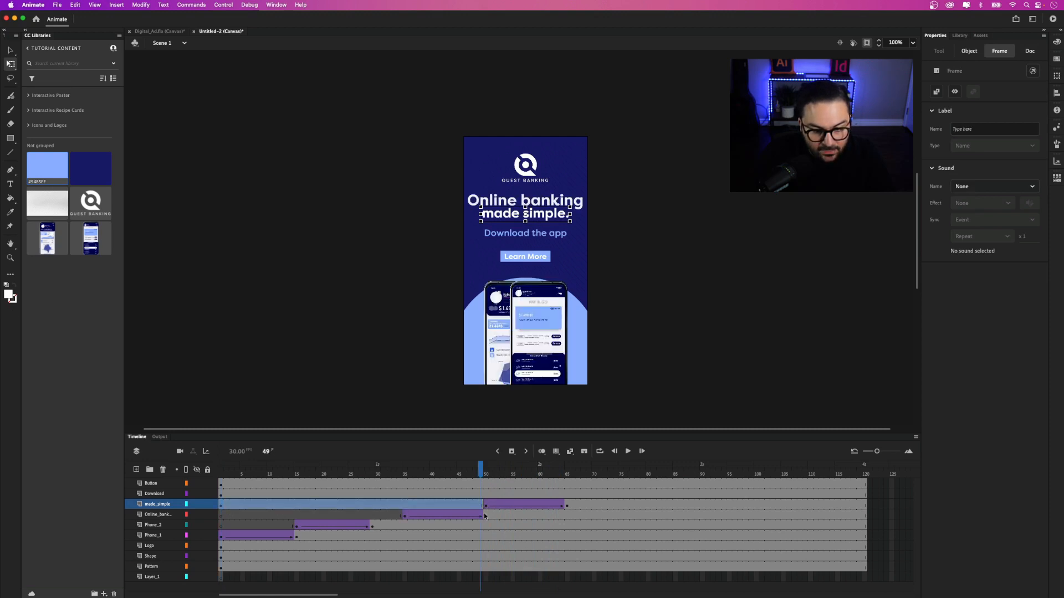
key("Delete")
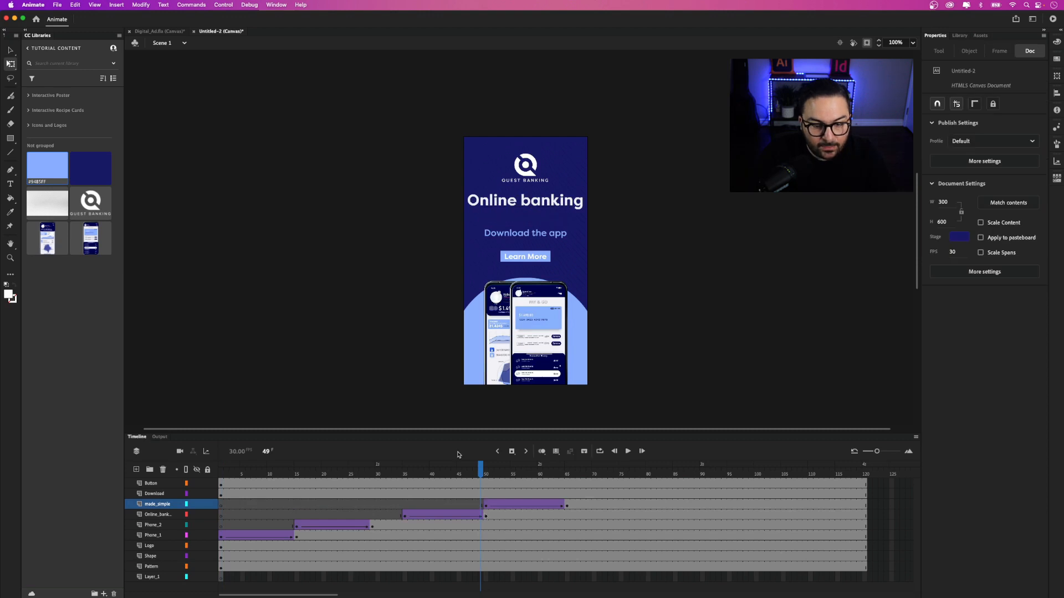
- Enlarge the Made Simple Text clip at frame 50 proportionally from its center to about 757 x 127
left_click(486, 507)
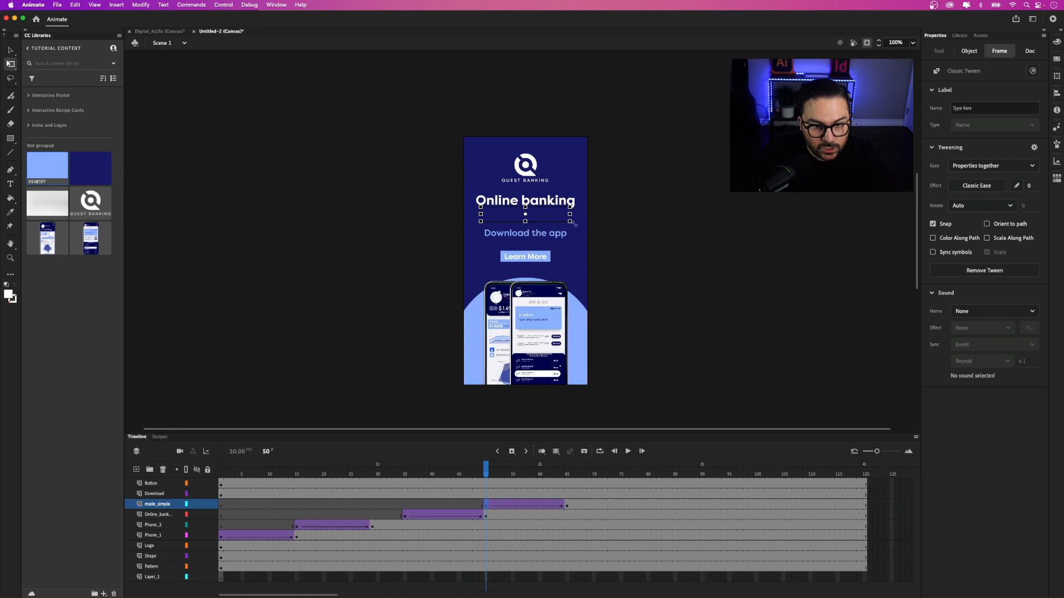
left_click_drag(574, 223, 683, 288)
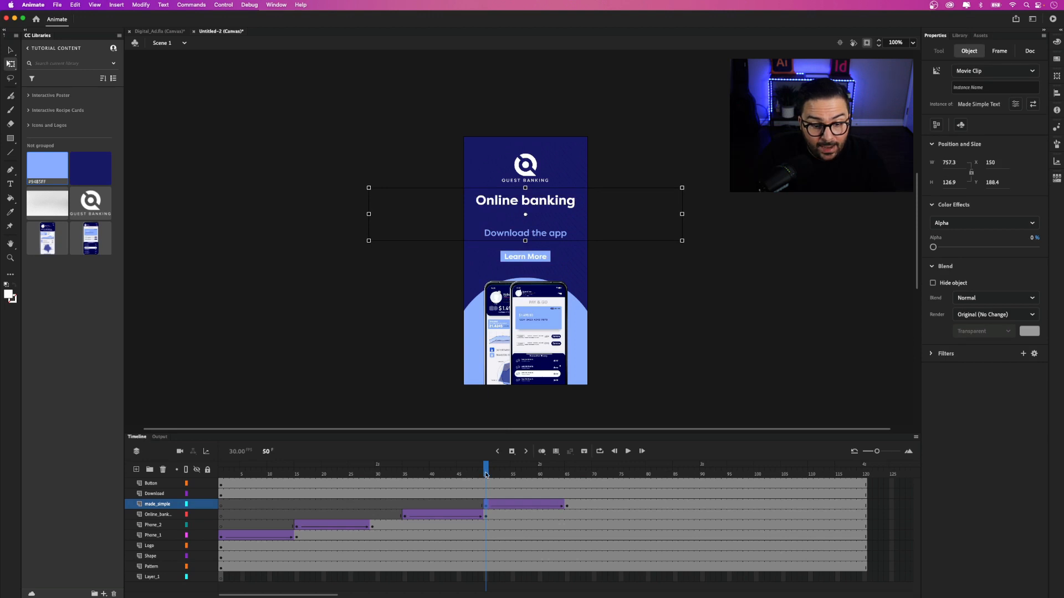
- Play the animation from frame 1 through to the end to preview the headline texts
left_click_drag(486, 475, 221, 490)
left_click(217, 488)
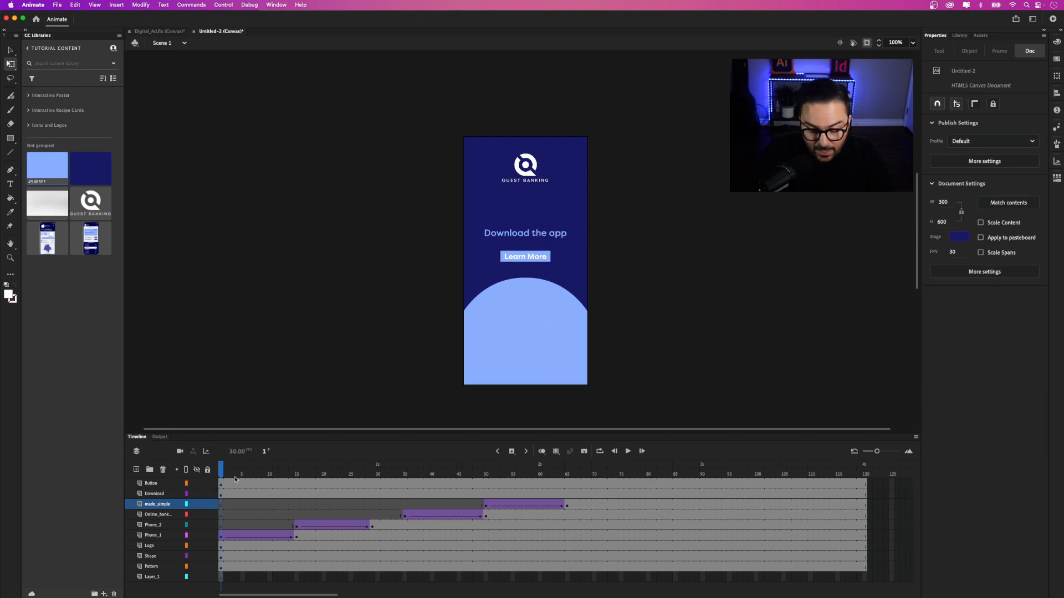
key("Return")
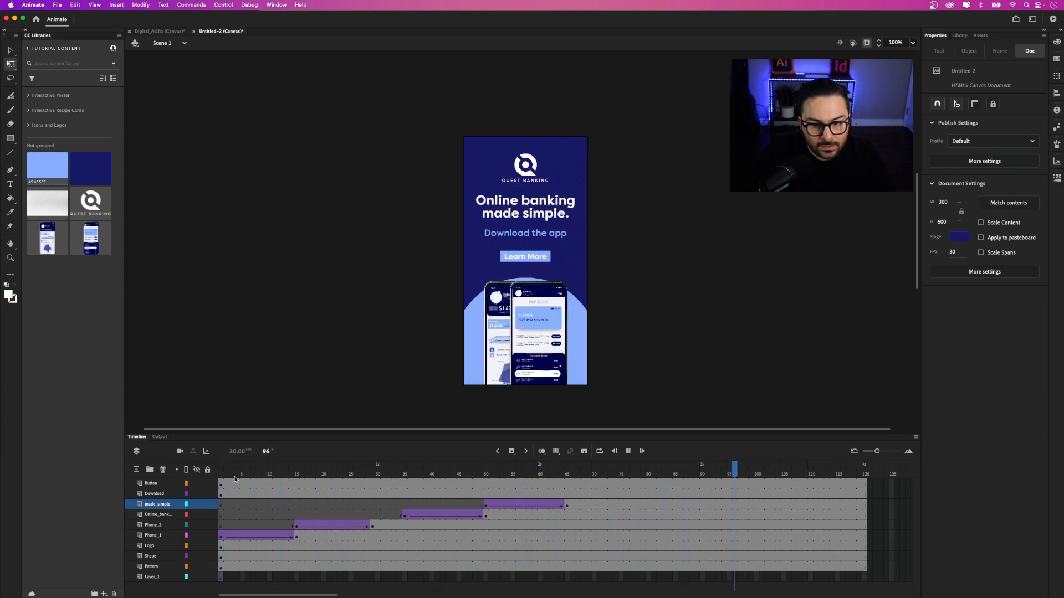
key("Return")
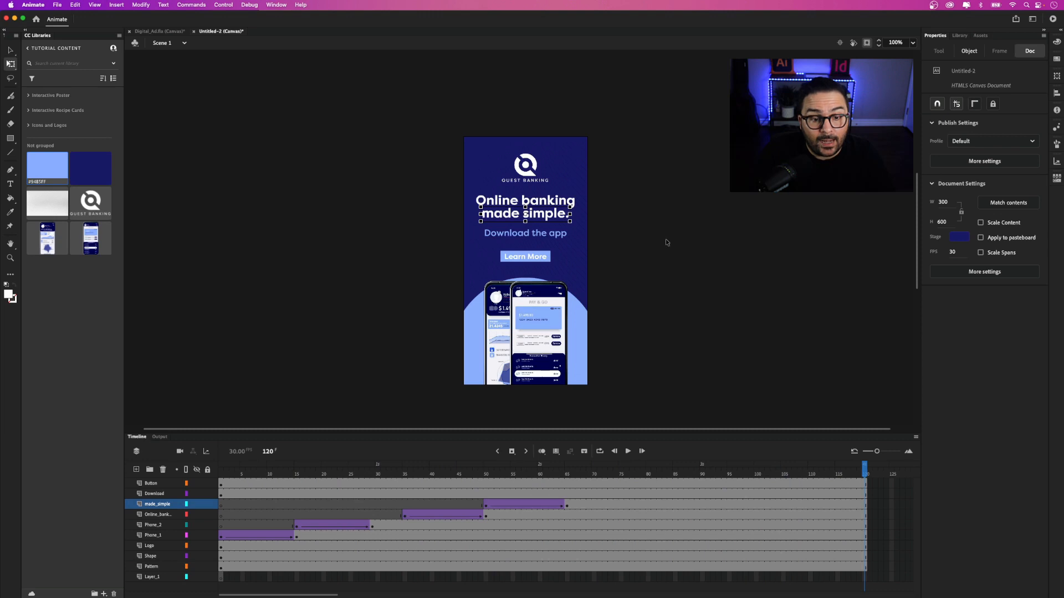
left_click(541, 235)
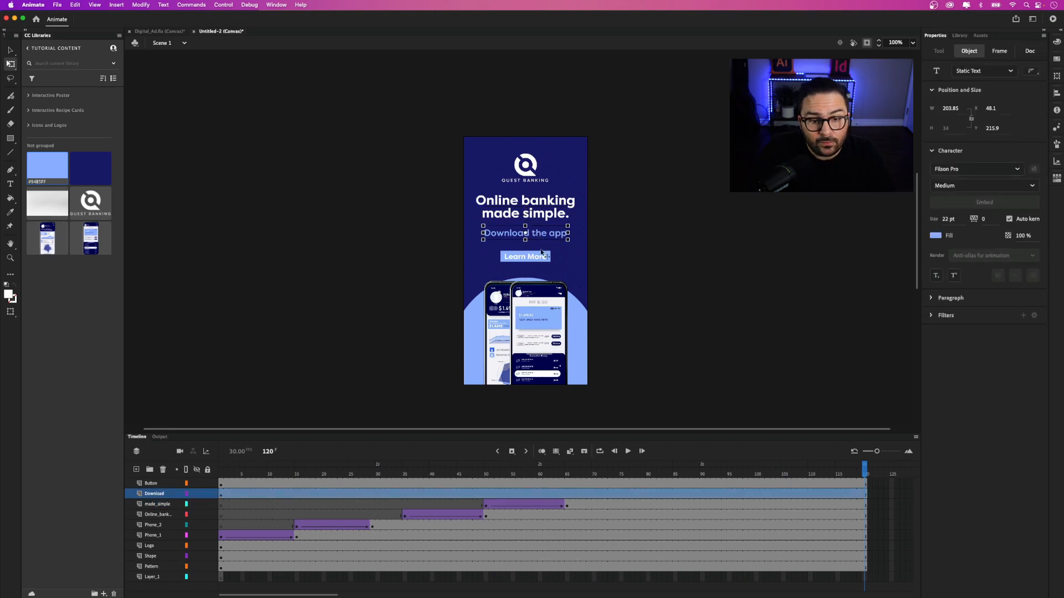
left_click(542, 256)
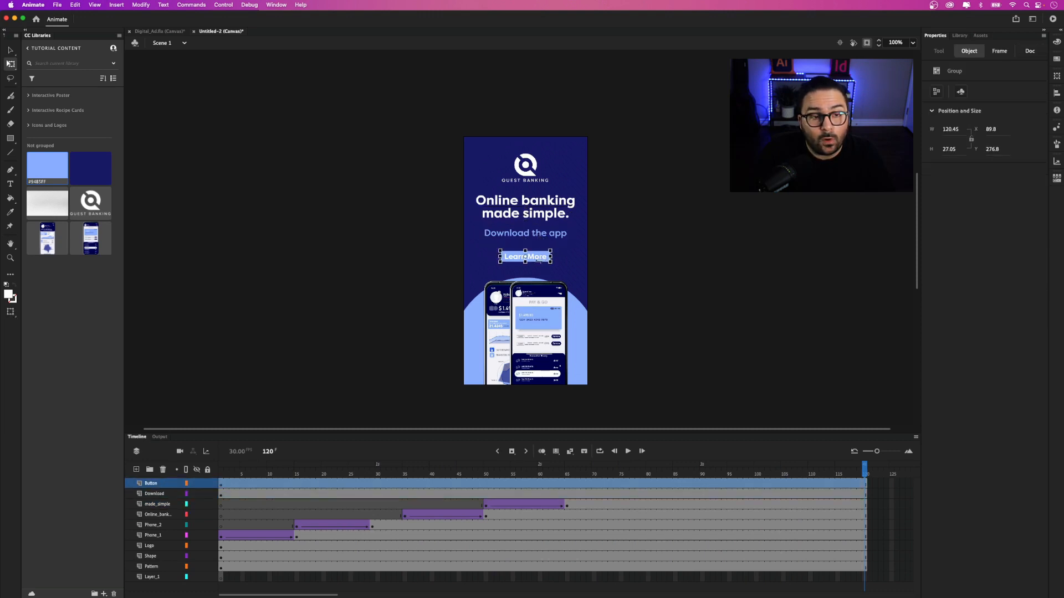
left_click(618, 293)
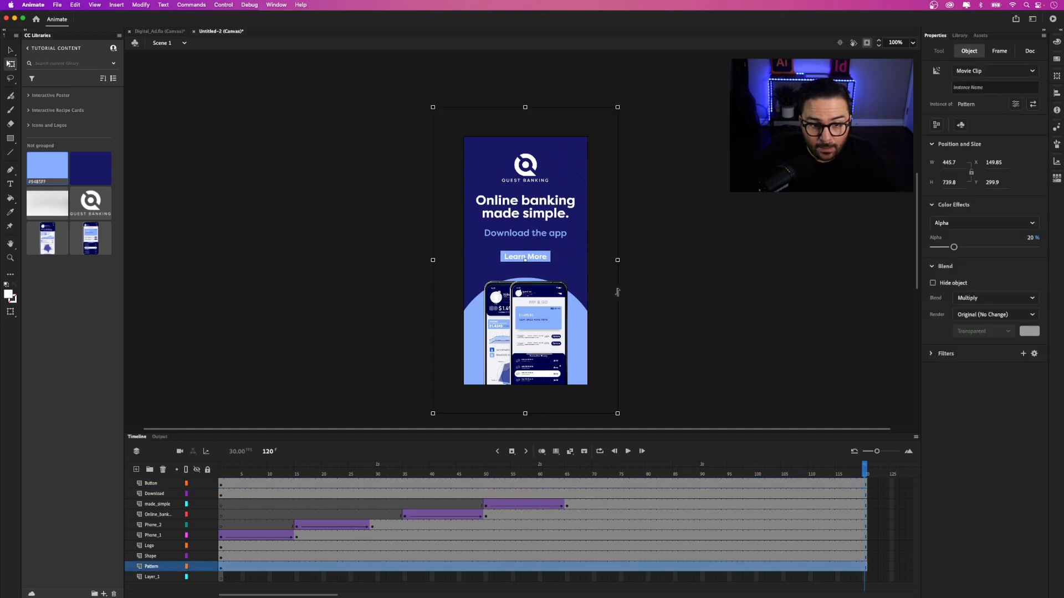
- Insert keyframes at frames 70 and 80 on the Download layer
left_click(156, 493)
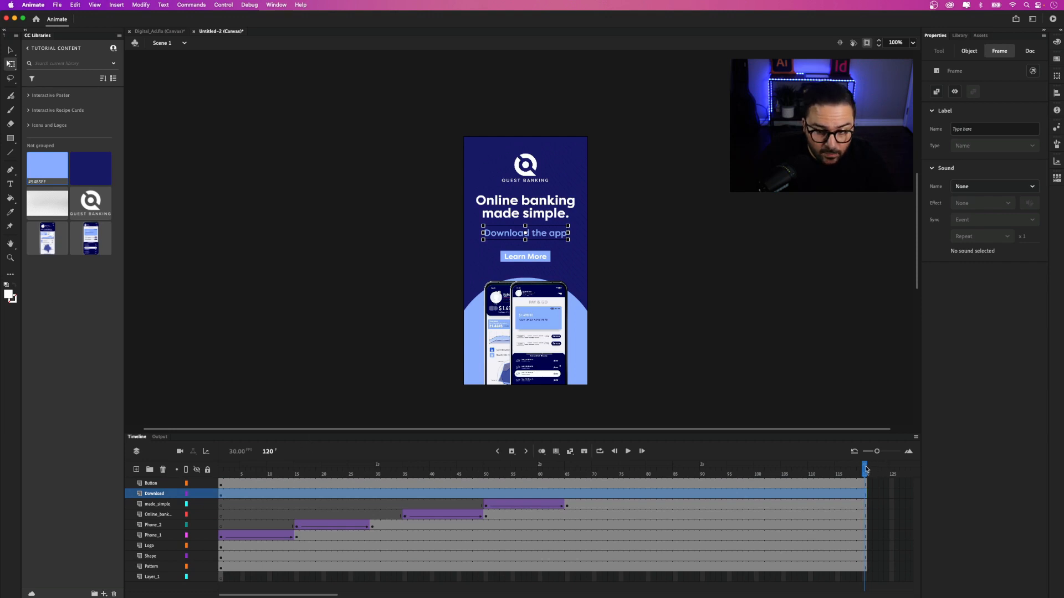
left_click_drag(866, 468, 594, 462)
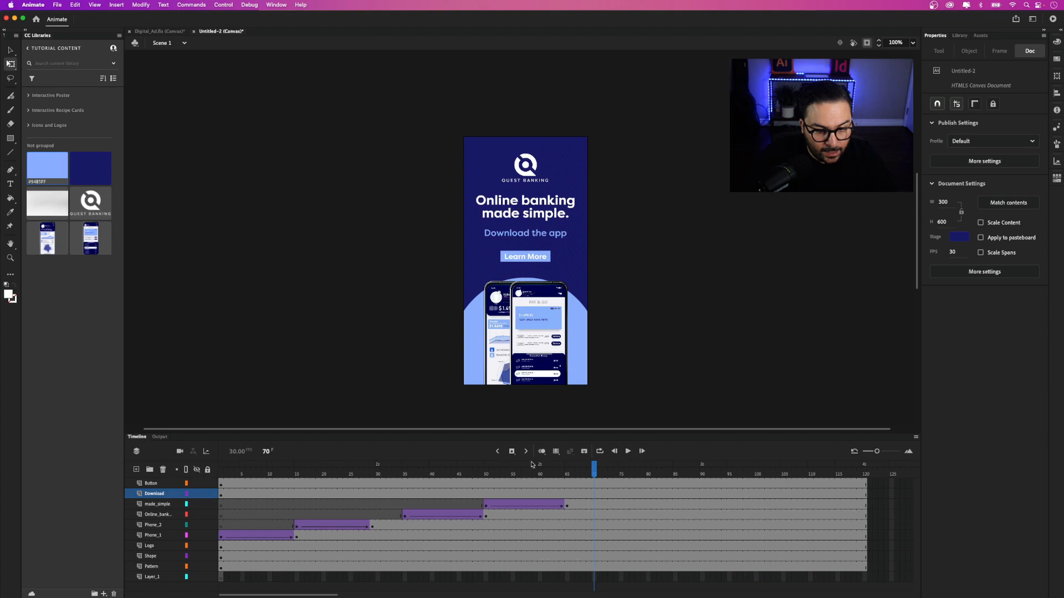
left_click(512, 452)
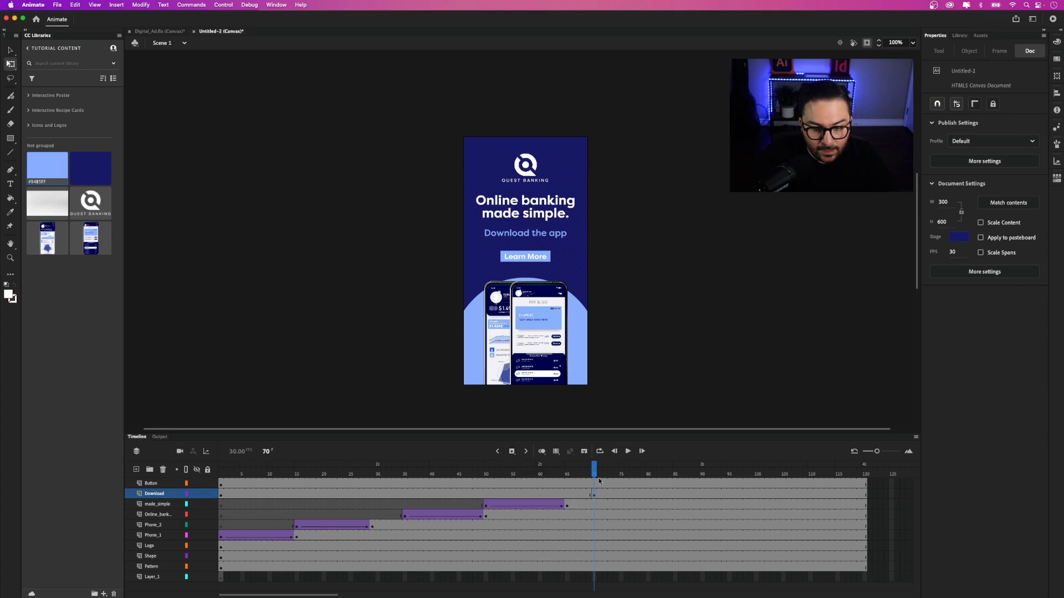
left_click_drag(597, 473, 646, 463)
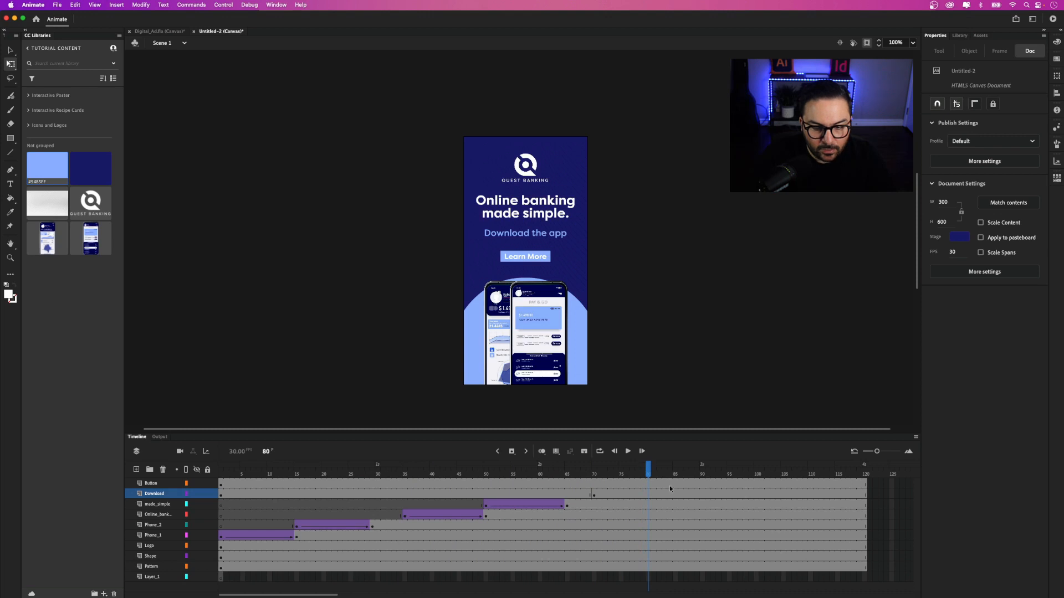
left_click(512, 452)
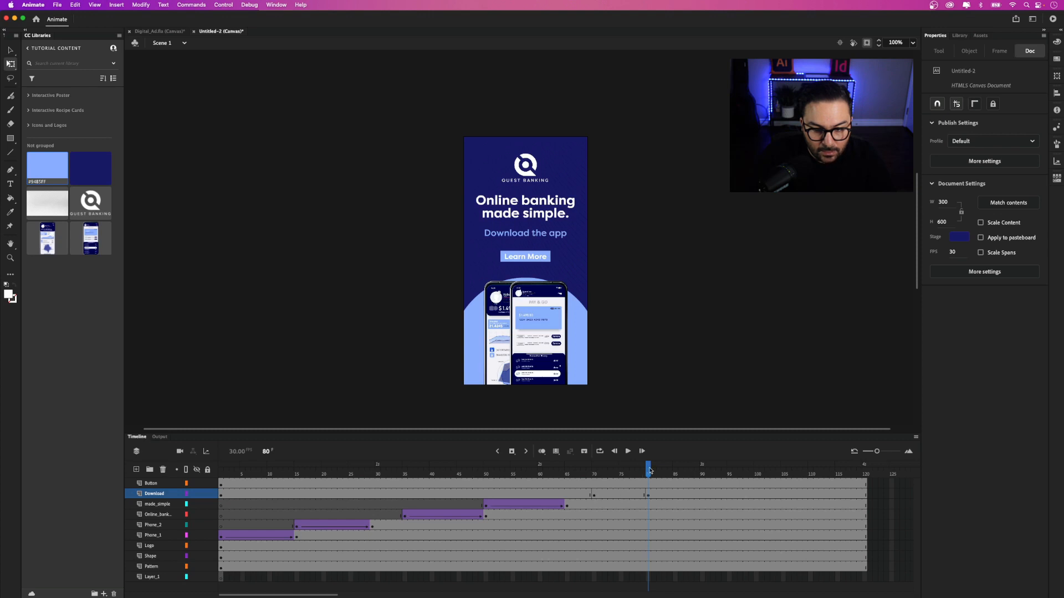
- At frame 70, move the "Download the app" text horizontally off the stage's right edge to an X of about 306
left_click_drag(648, 471, 595, 479)
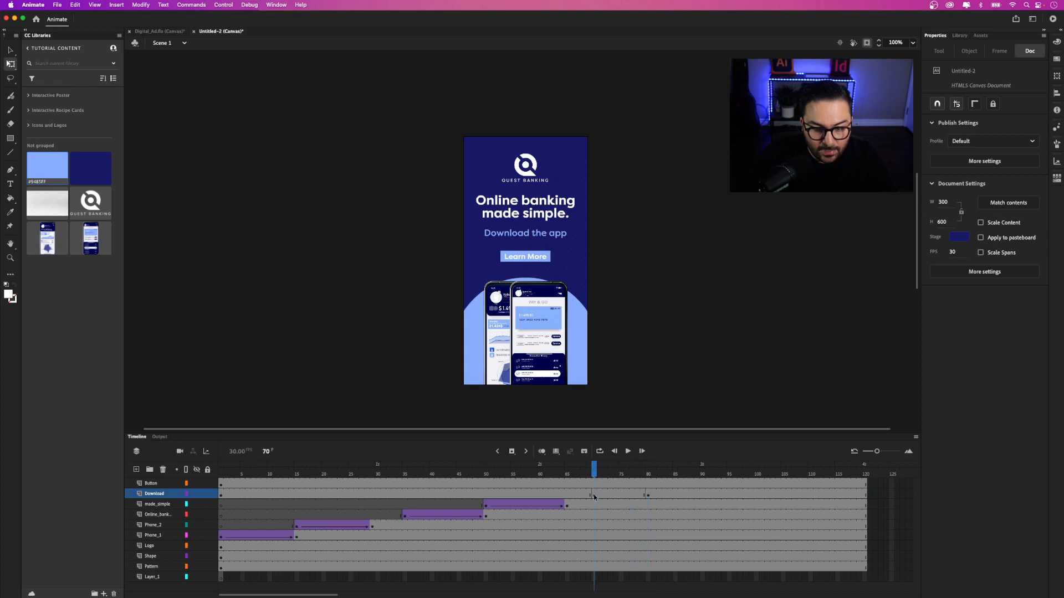
left_click(593, 494)
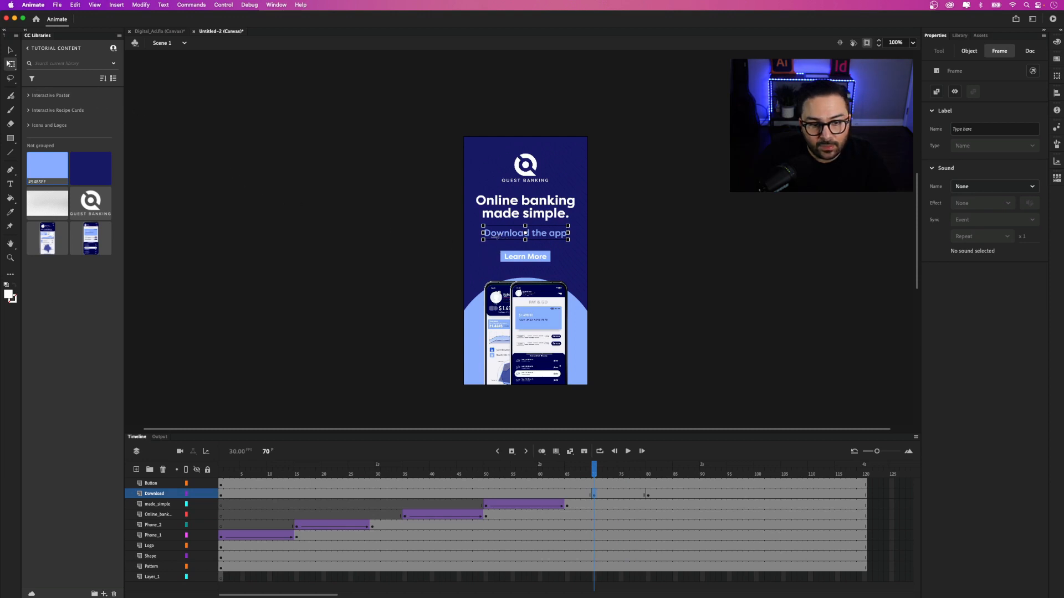
left_click_drag(502, 237, 609, 237)
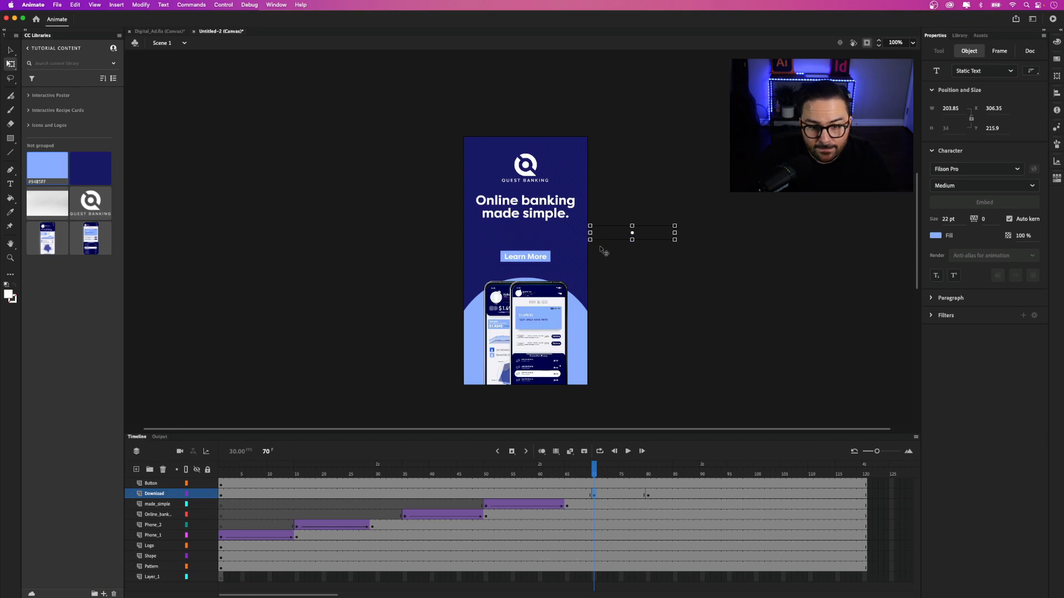
- Create a classic tween between frames 70 and 80 on the Download layer
left_click_drag(592, 473, 649, 477)
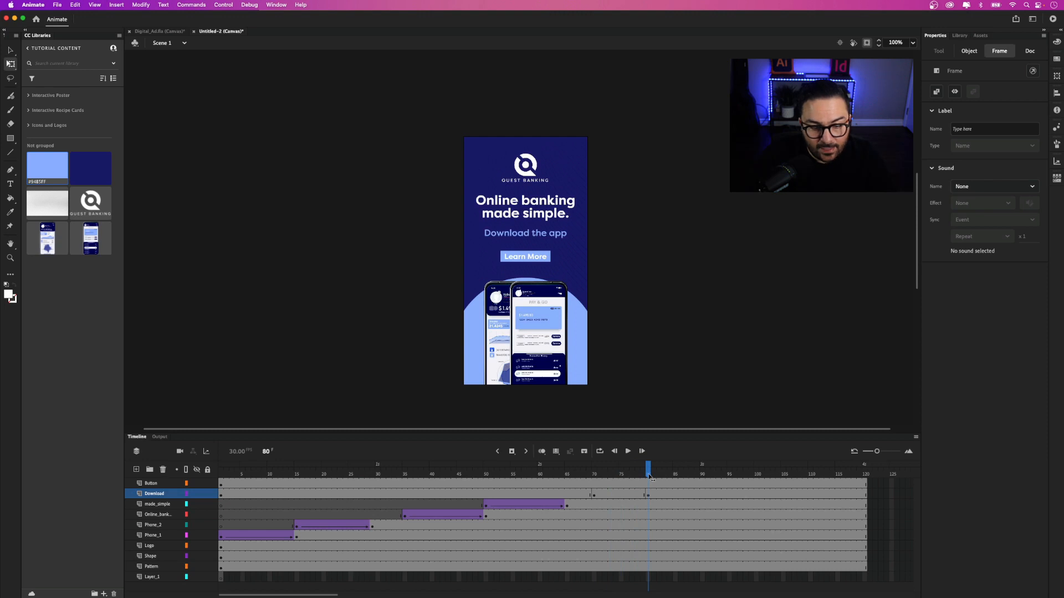
left_click_drag(650, 477, 619, 497)
left_click(615, 495)
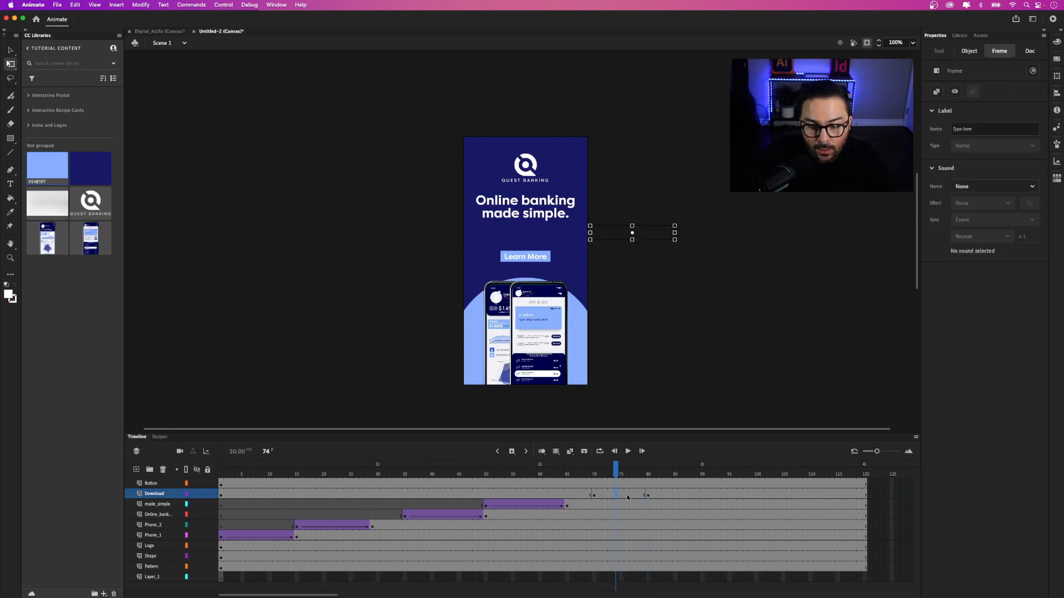
right_click(622, 497)
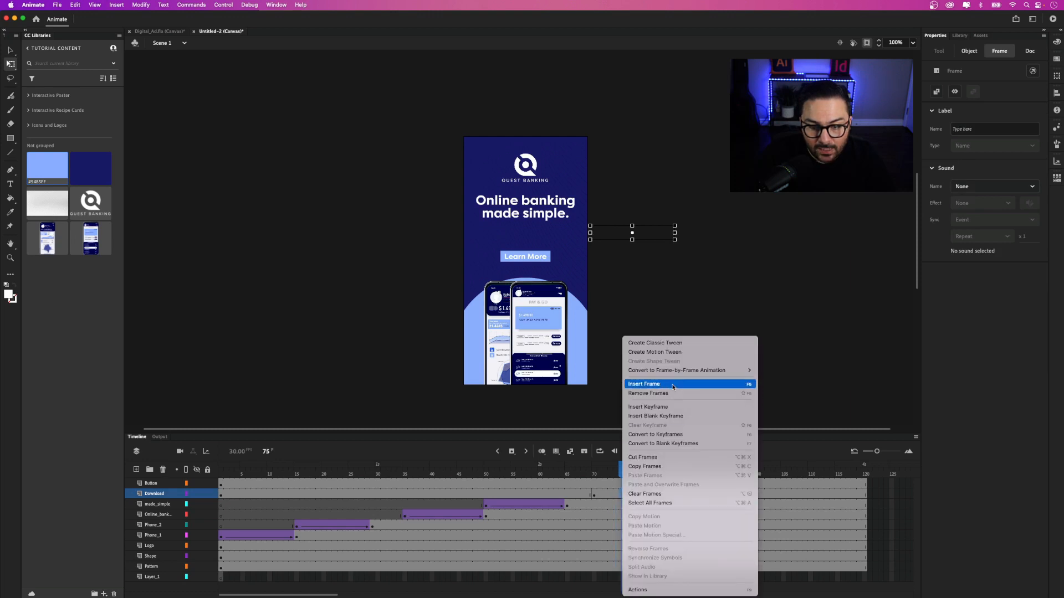
left_click(664, 344)
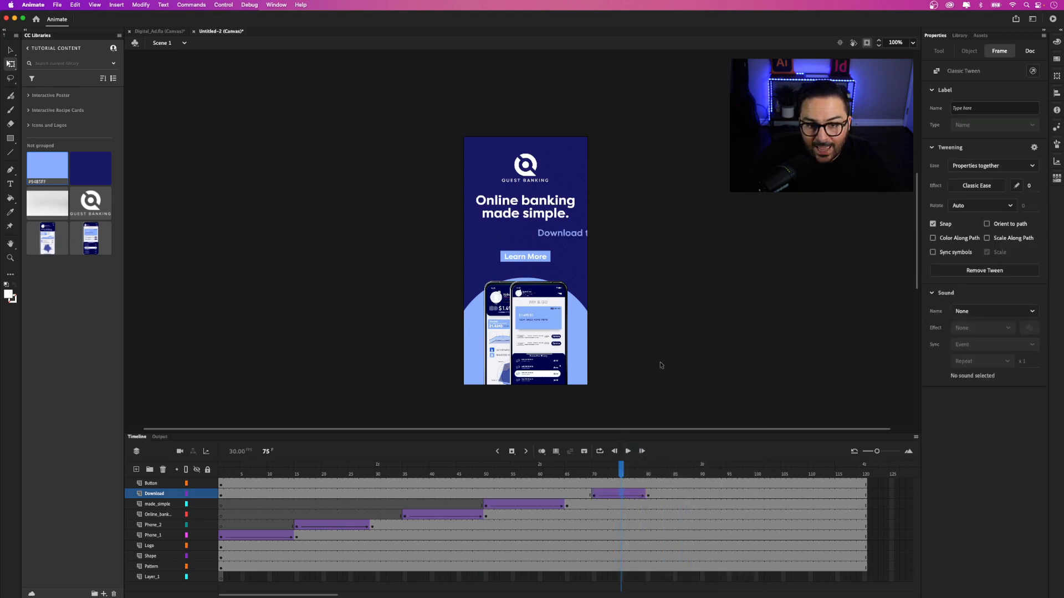
- Apply an Alpha color effect of 0% to the "Download the app" text at frame 70
left_click_drag(622, 472, 598, 485)
left_click(594, 494)
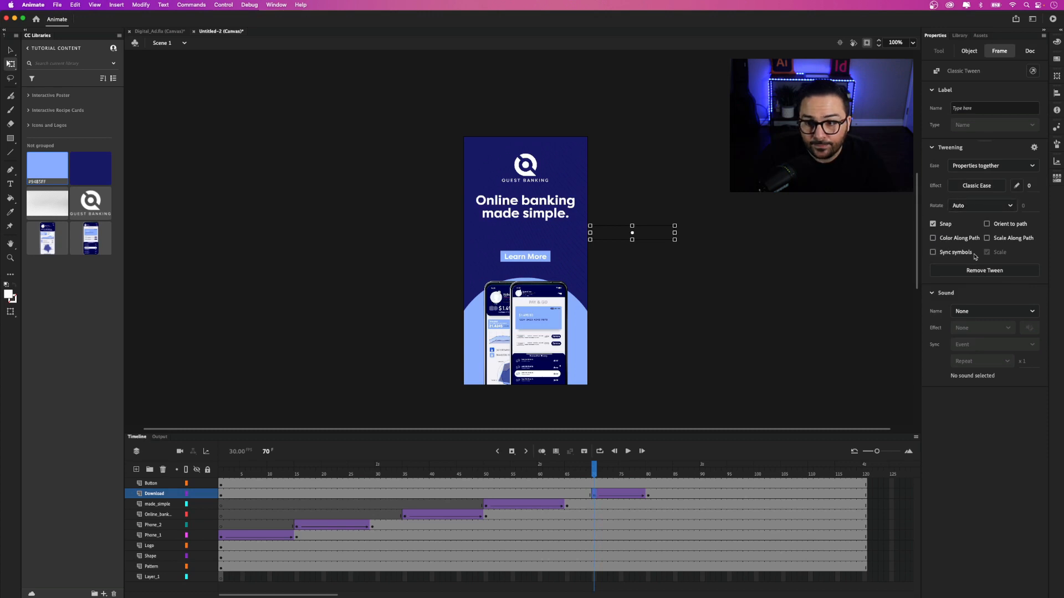
left_click(964, 52)
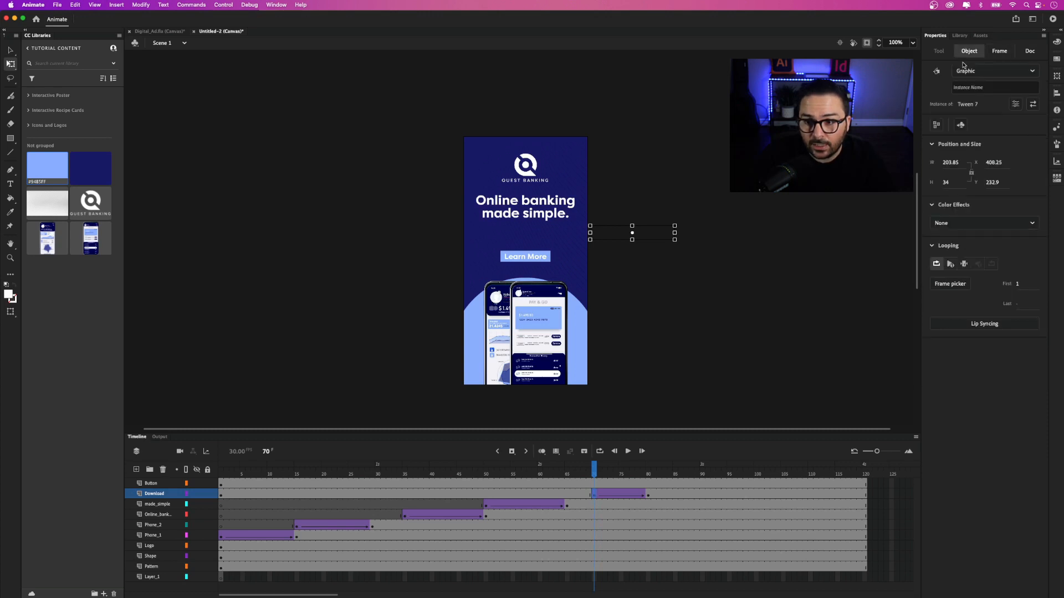
left_click(971, 225)
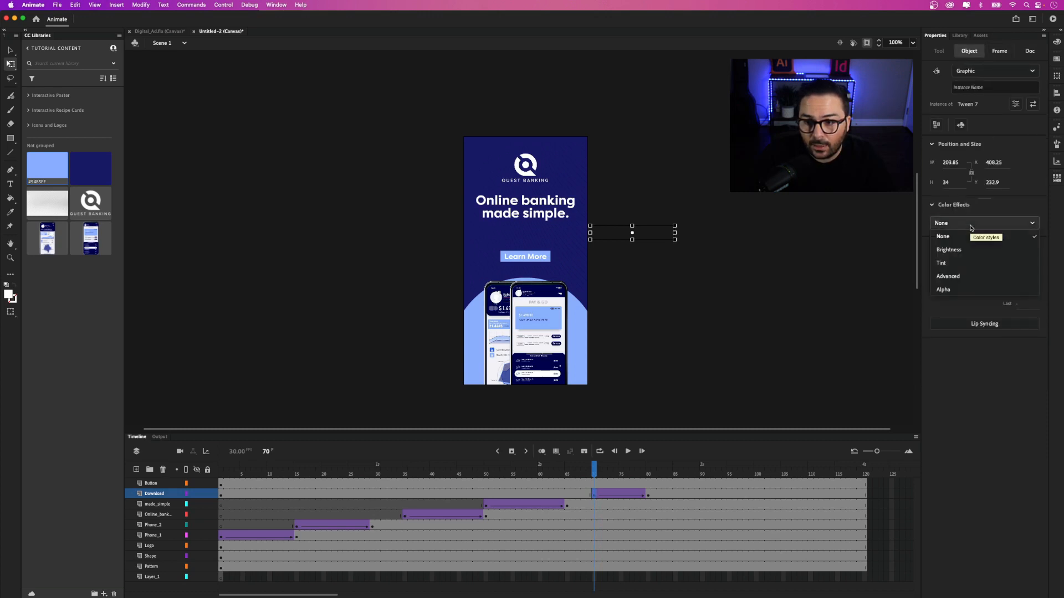
left_click(957, 290)
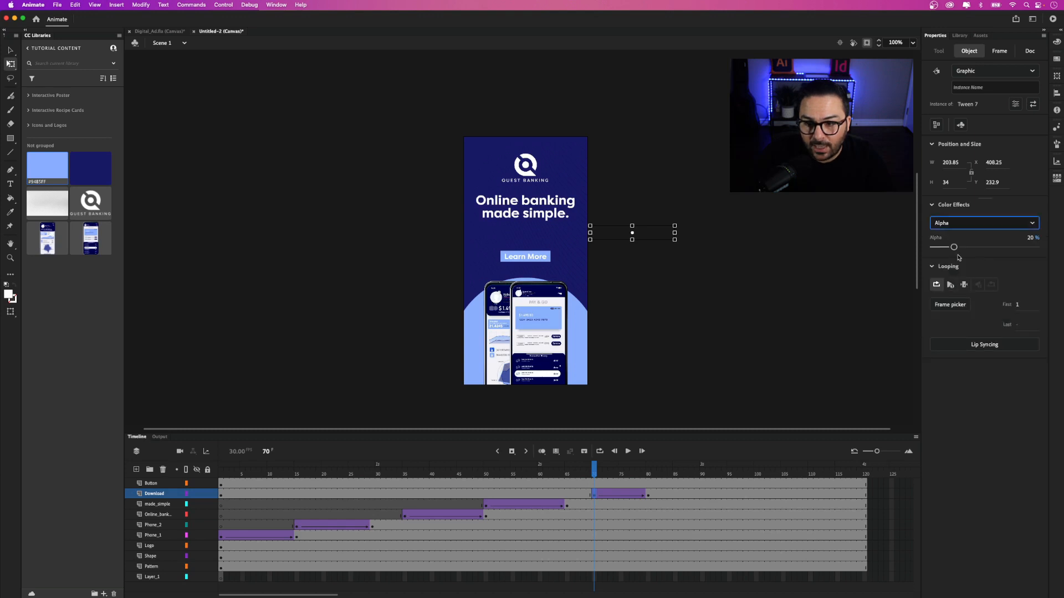
left_click_drag(954, 248, 933, 248)
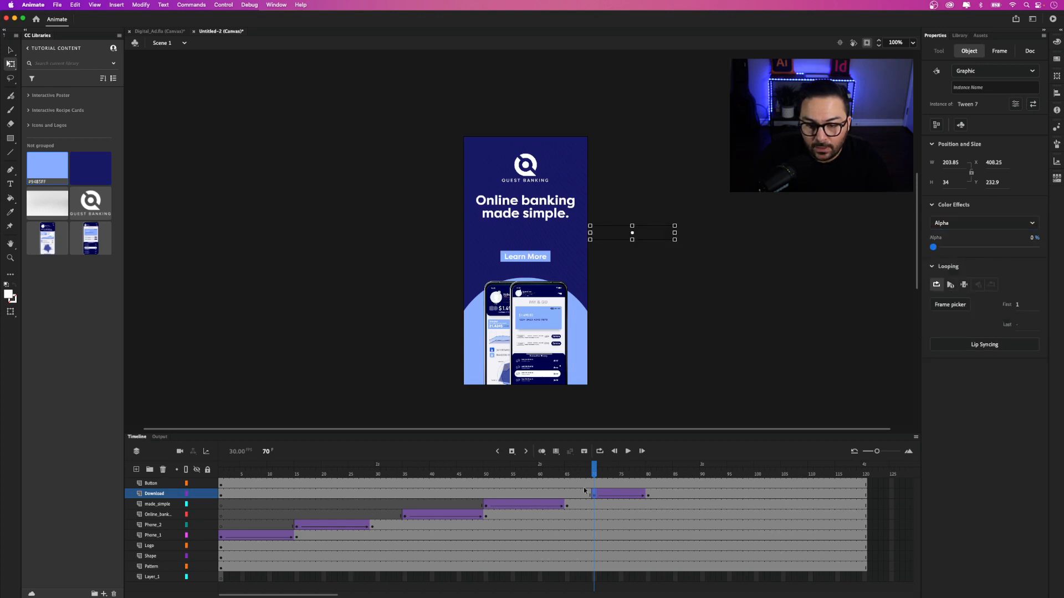
mouse_move(593, 474)
left_mouse_down()
mouse_move(651, 478)
mouse_move(594, 482)
left_mouse_up()
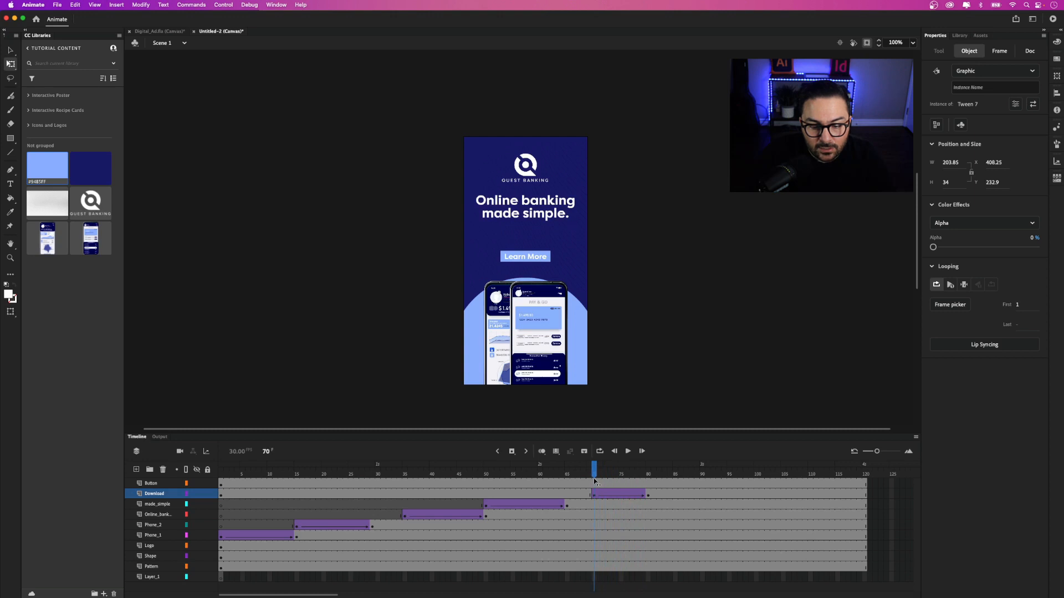
- Insert keyframes at frames 85 and 95 on the Button layer
left_click(151, 483)
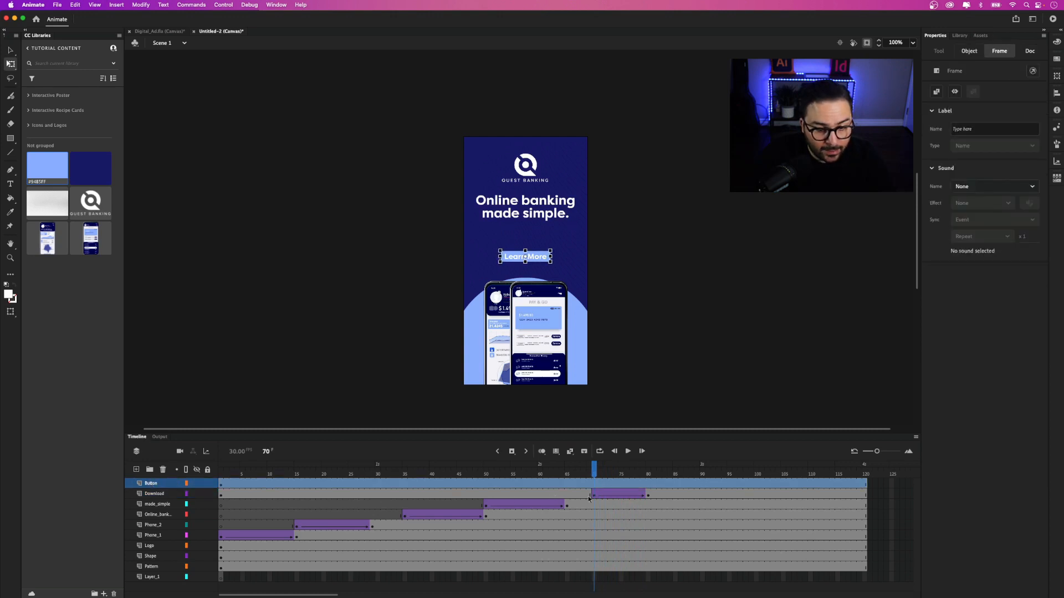
left_click_drag(594, 471, 675, 473)
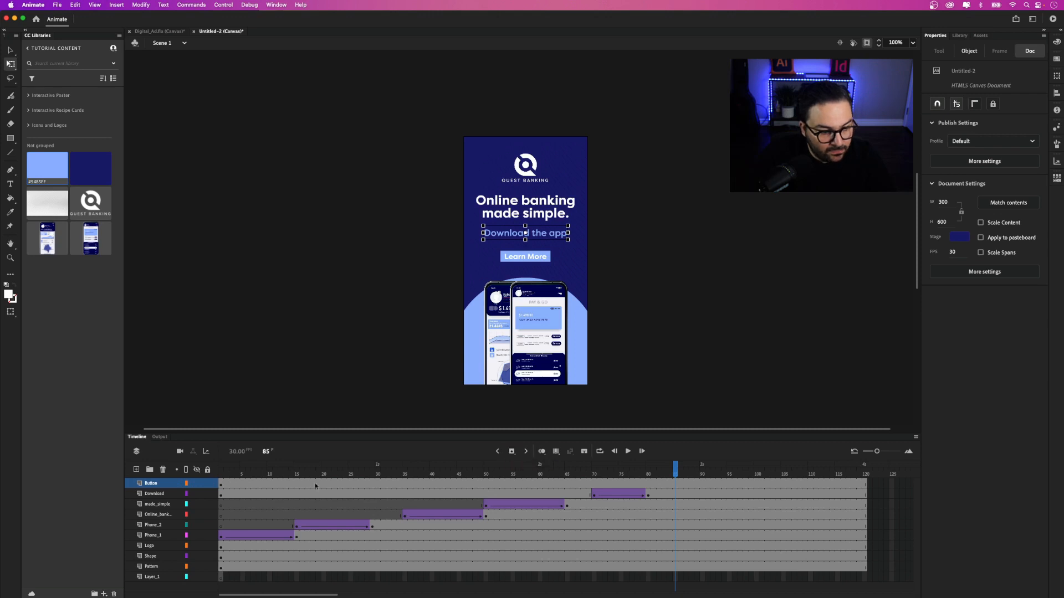
left_click(512, 452)
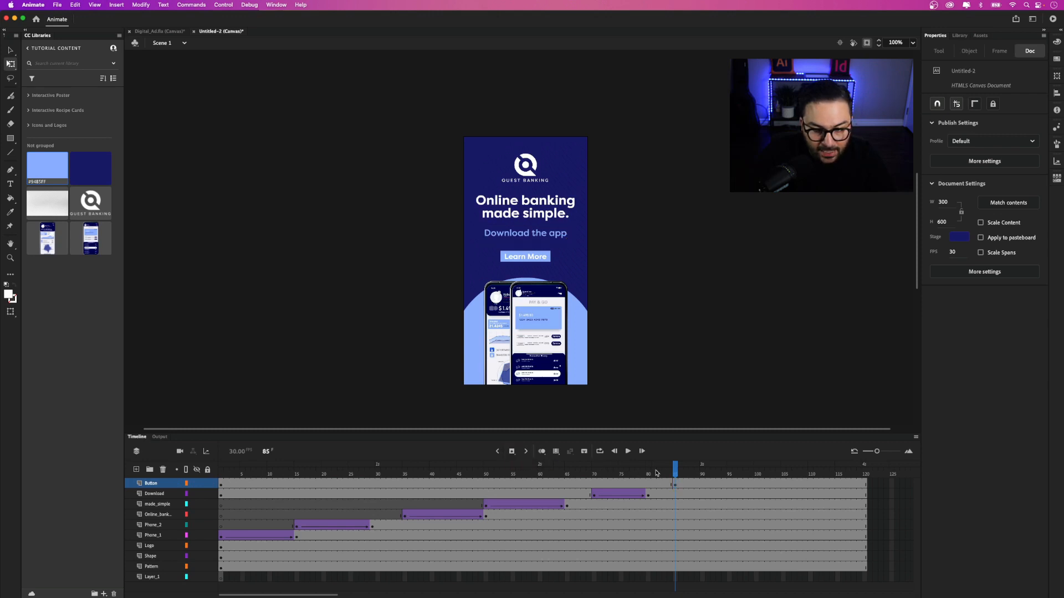
left_click_drag(677, 471, 729, 474)
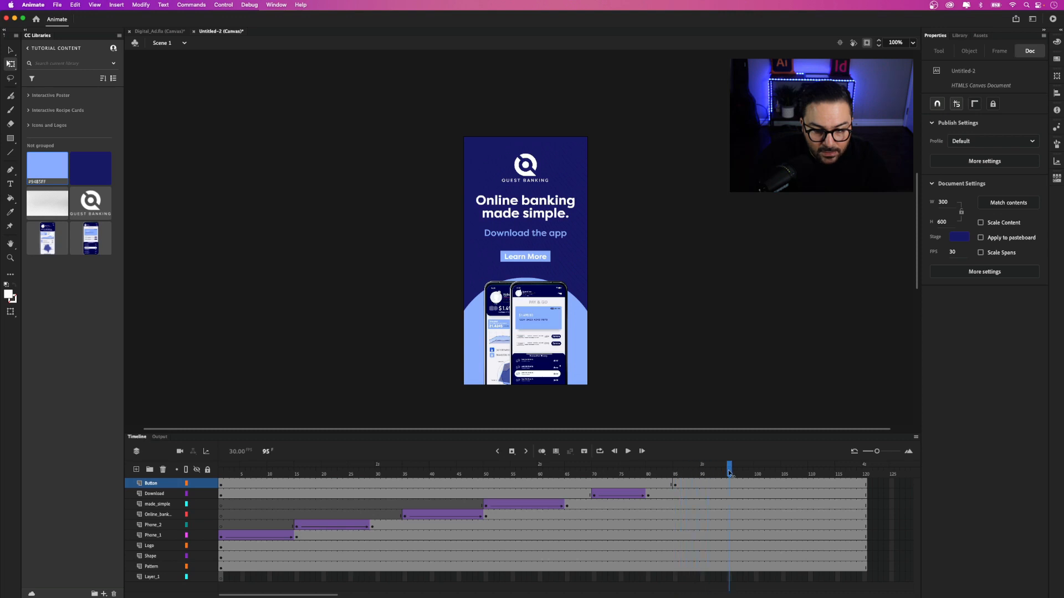
left_click(511, 452)
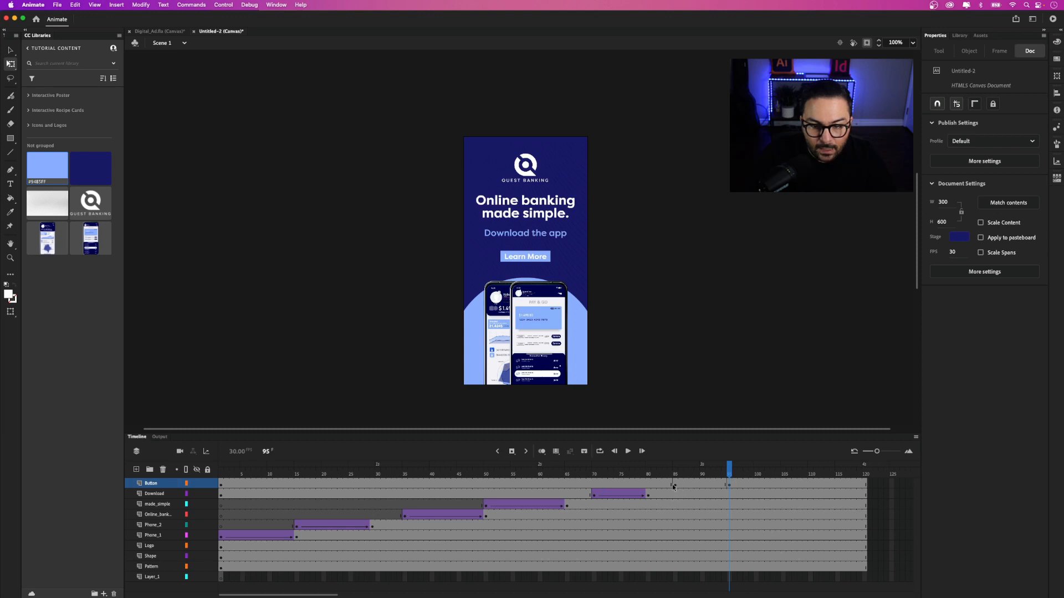
- Convert the Learn More group at frame 85 into a Movie Clip symbol named "Button"
left_click(675, 486)
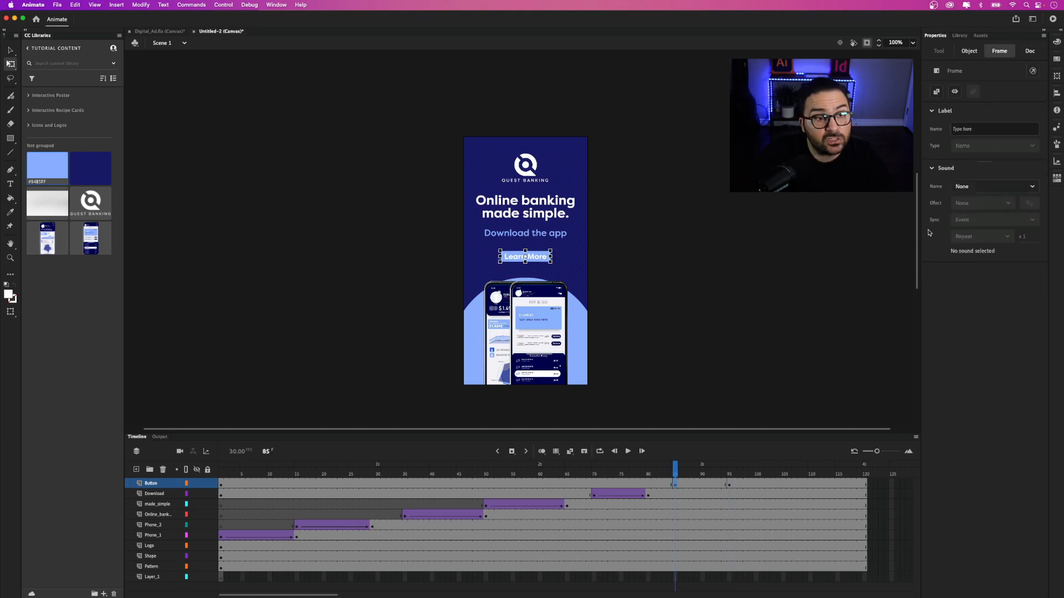
left_click(973, 52)
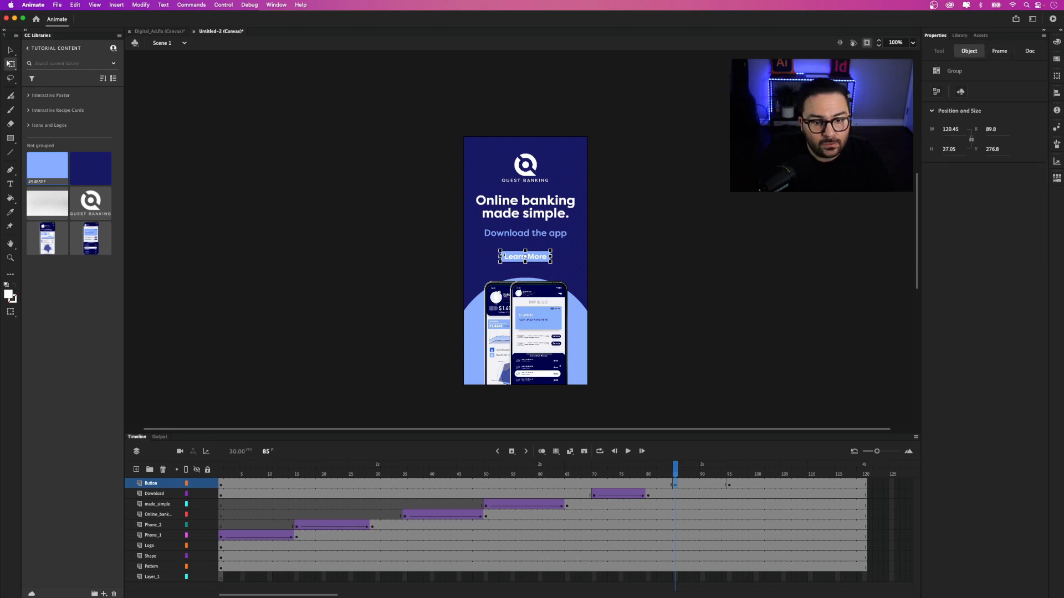
left_click(145, 5)
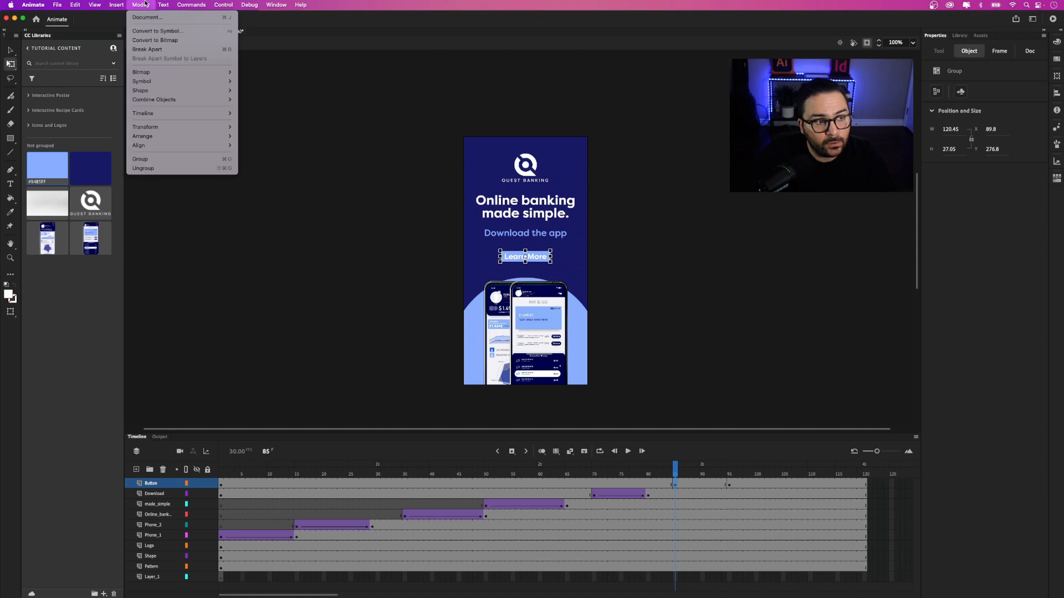
left_click(155, 31)
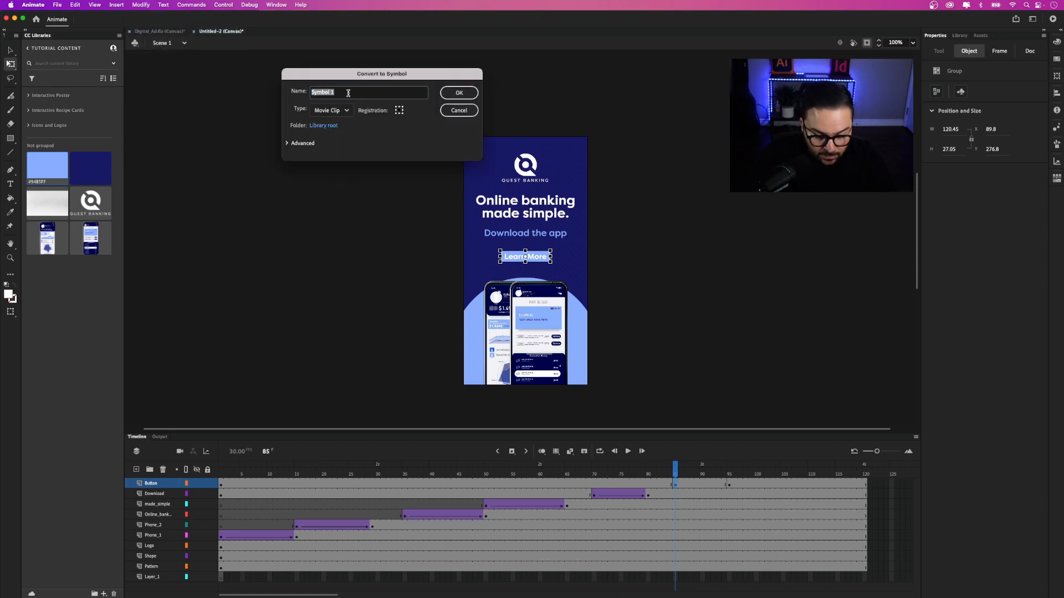
type("Button")
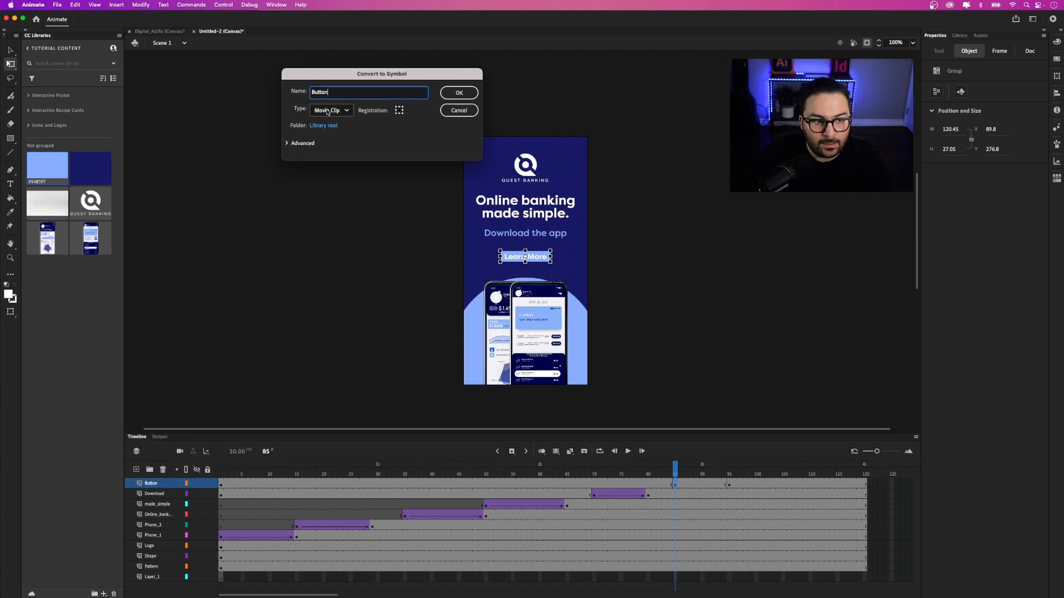
left_click(462, 94)
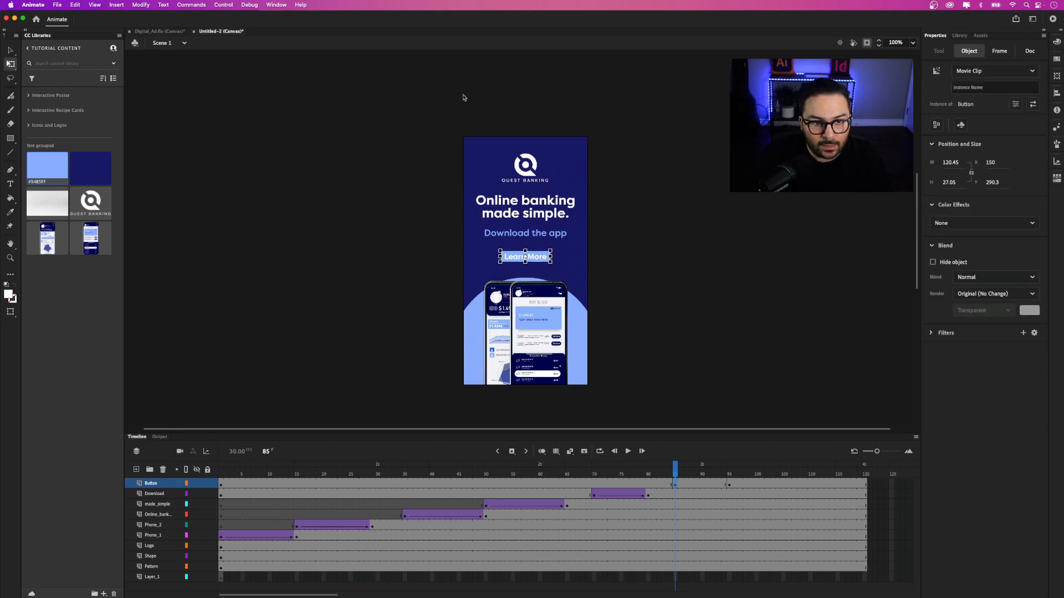
- Apply an Alpha color effect of 0% to the Learn More button at frame 85 and create a classic tween to frame 95 on the Button layer
left_click(946, 225)
left_click(950, 288)
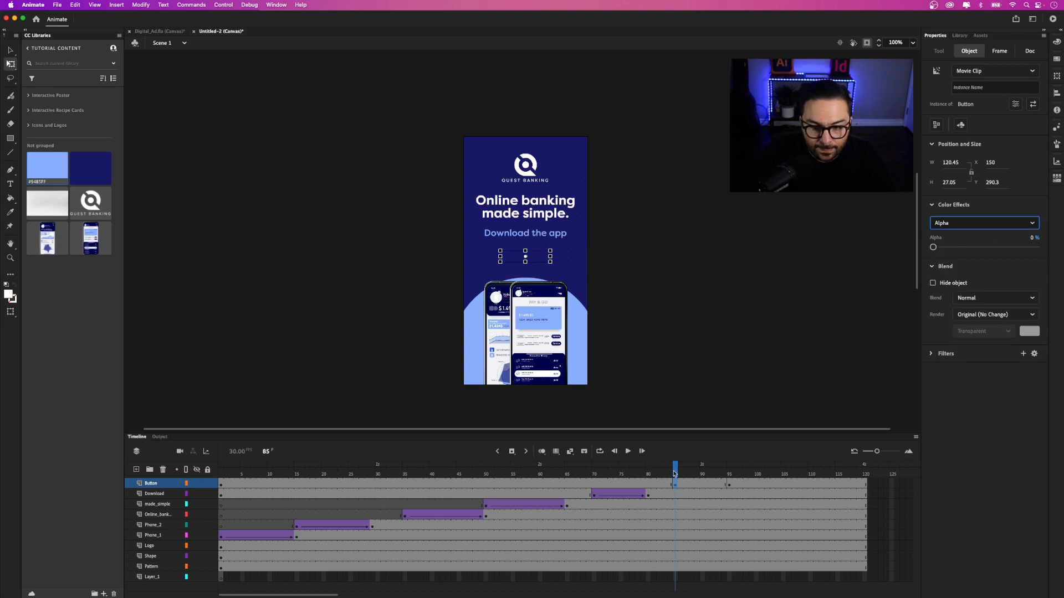
left_click_drag(674, 474, 700, 486)
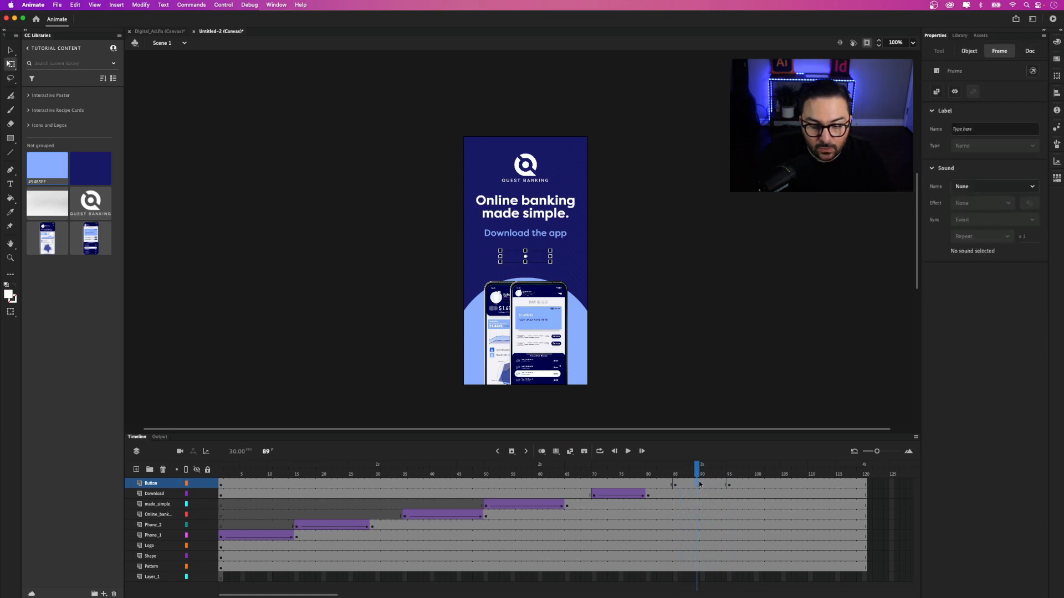
right_click(699, 486)
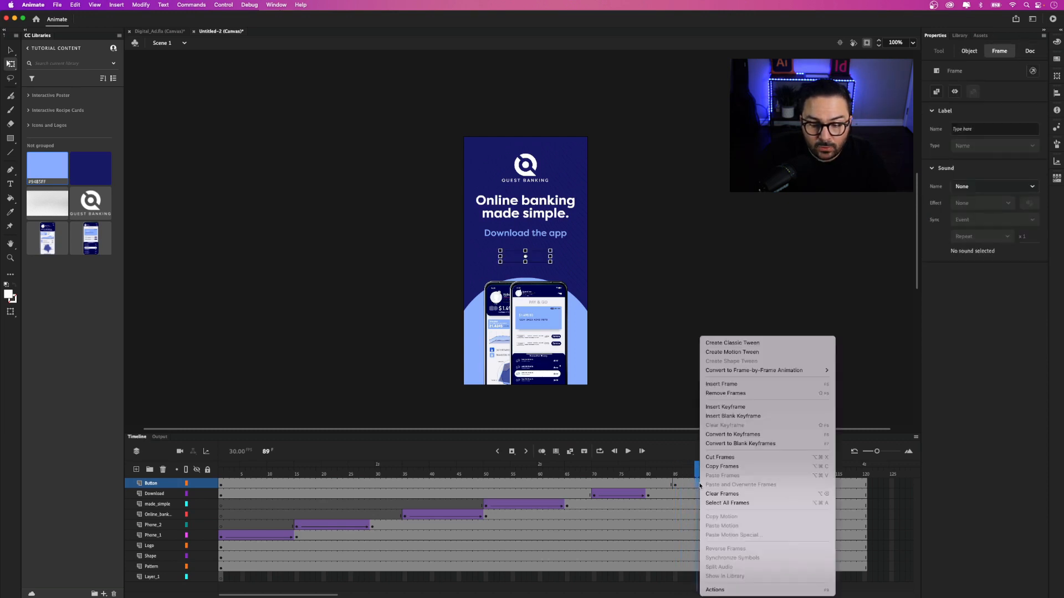
left_click(719, 343)
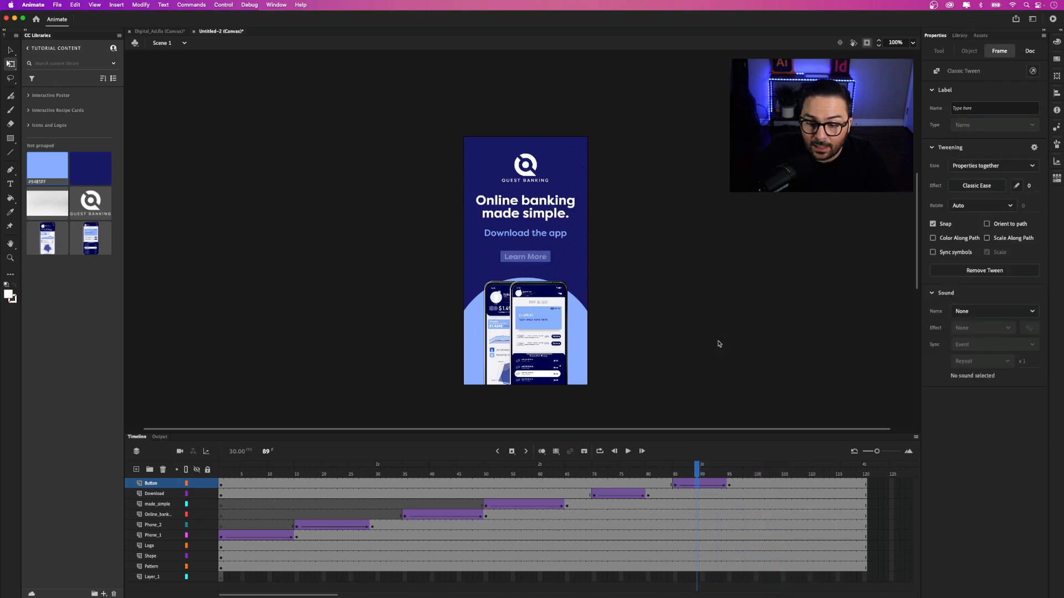
- Clear frames 1–84 on the Button layer and frames 1–69 on the Download layer so both stay hidden before their tweens
left_click(221, 487)
left_click(668, 484, "shift")
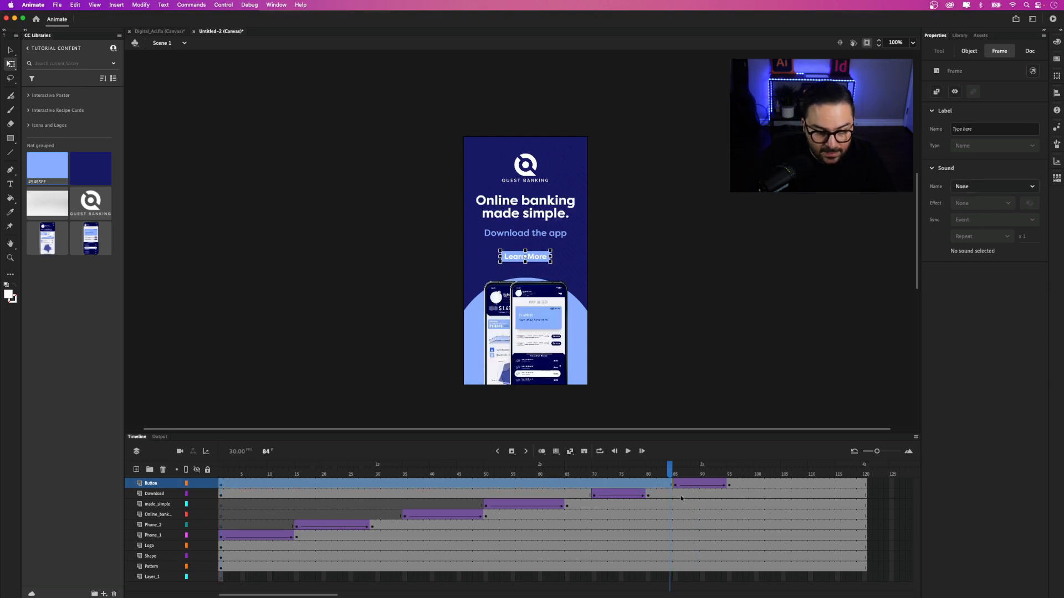
key("Delete")
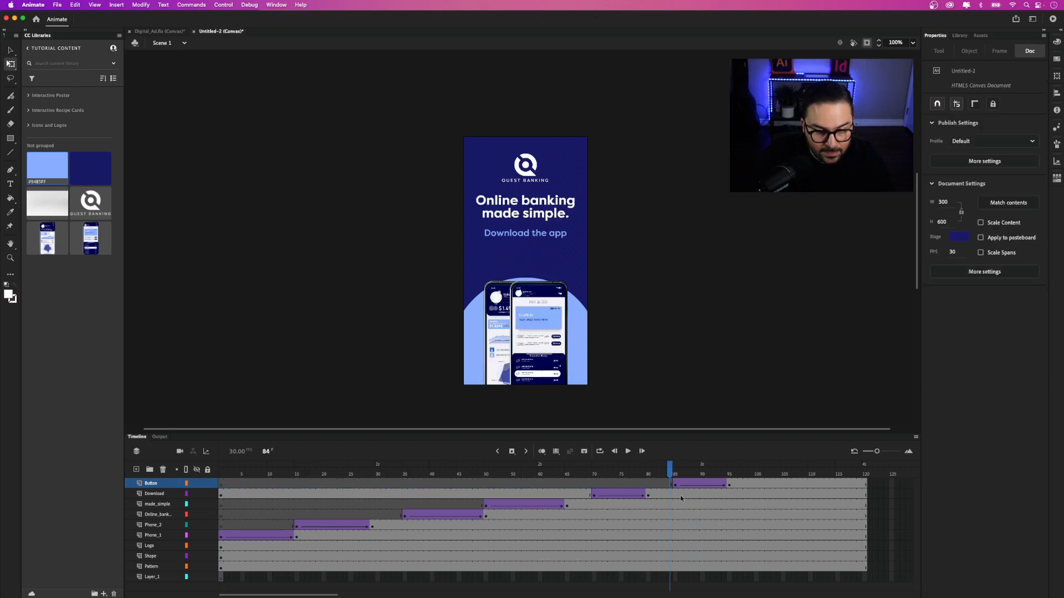
left_click(222, 495)
left_click(588, 494, "shift")
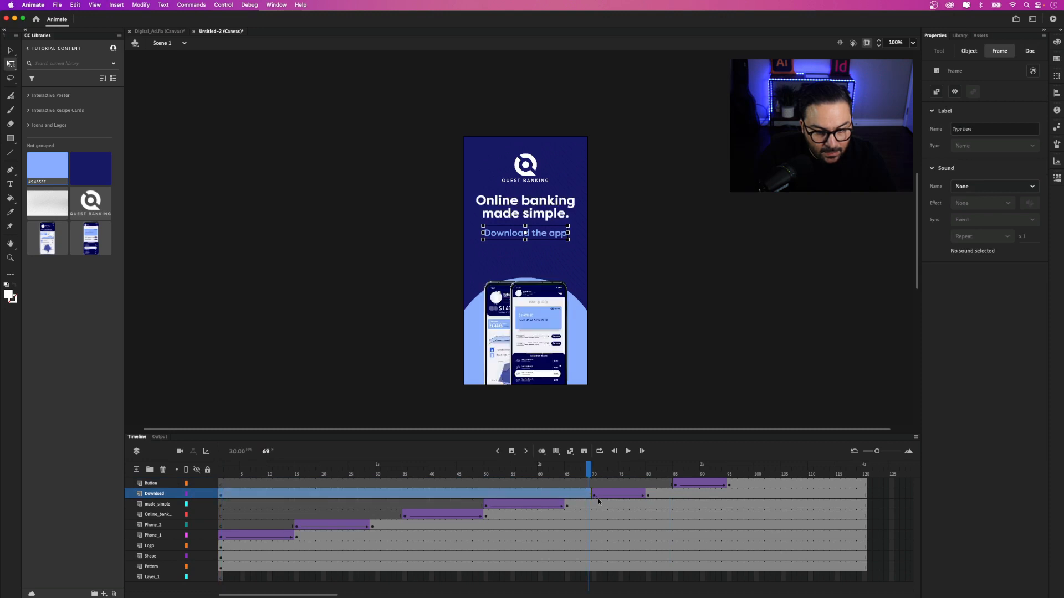
key("Delete")
left_click_drag(589, 472, 610, 470)
- Apply a Cubic Ease-In-Out effect to the "Online banking" headline's tween starting at frame 35 and play back the animation
key("v")
left_click(157, 515)
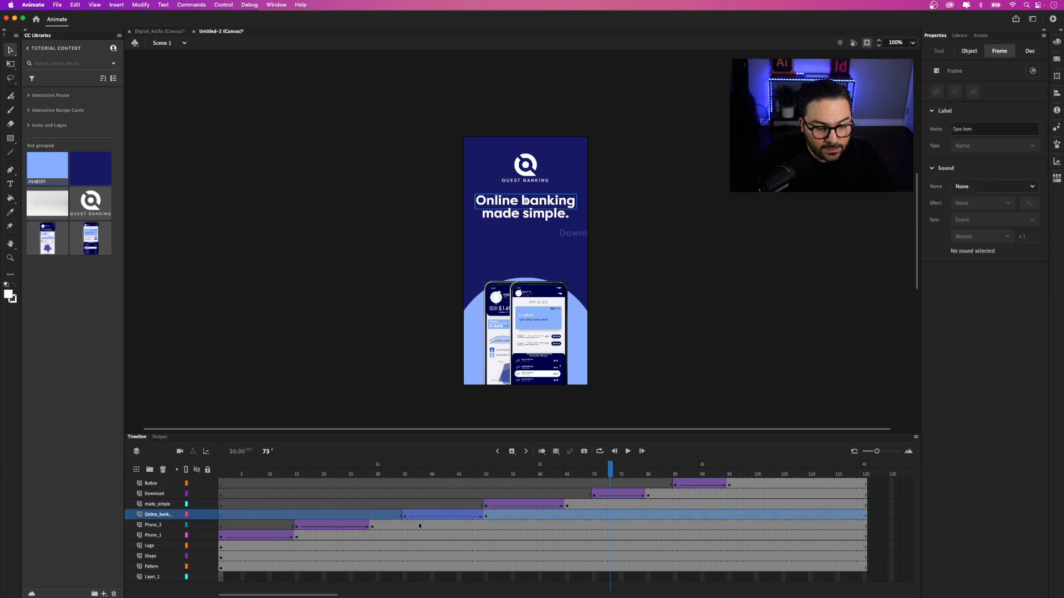
left_click(405, 518)
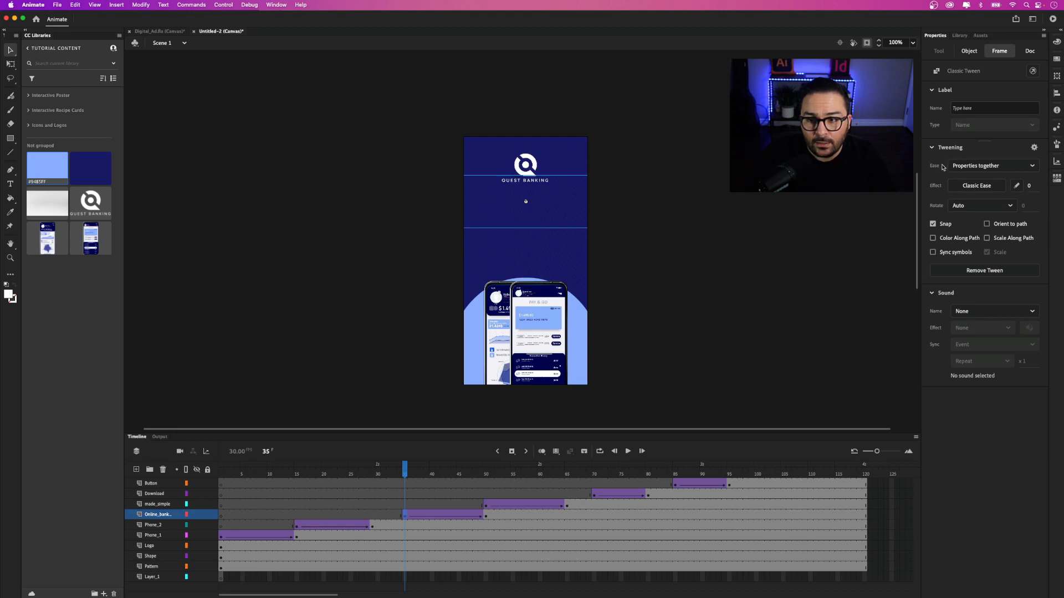
left_click(967, 169)
left_click(969, 169)
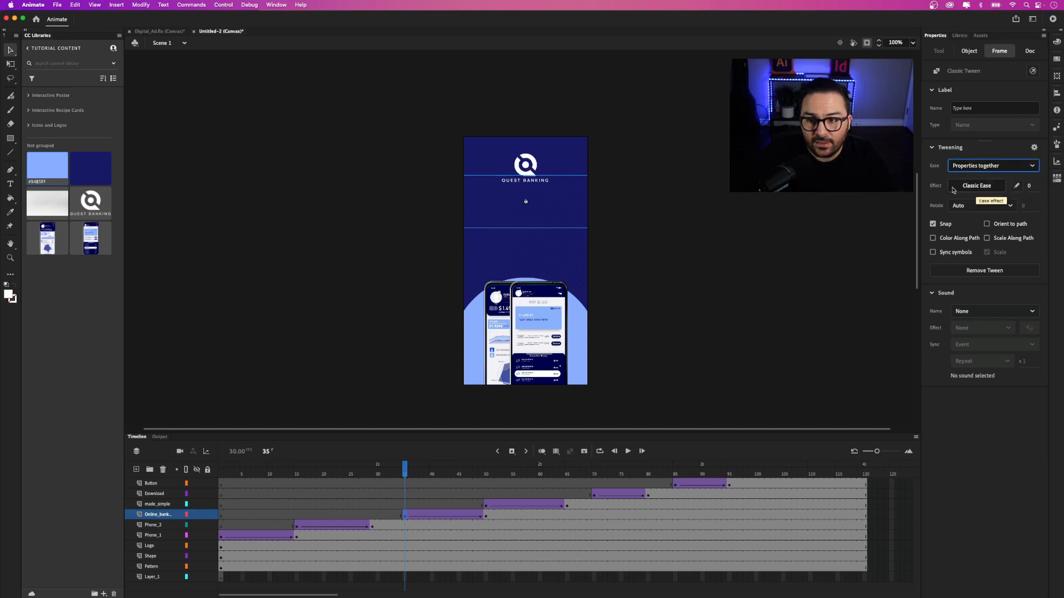
left_click(981, 190)
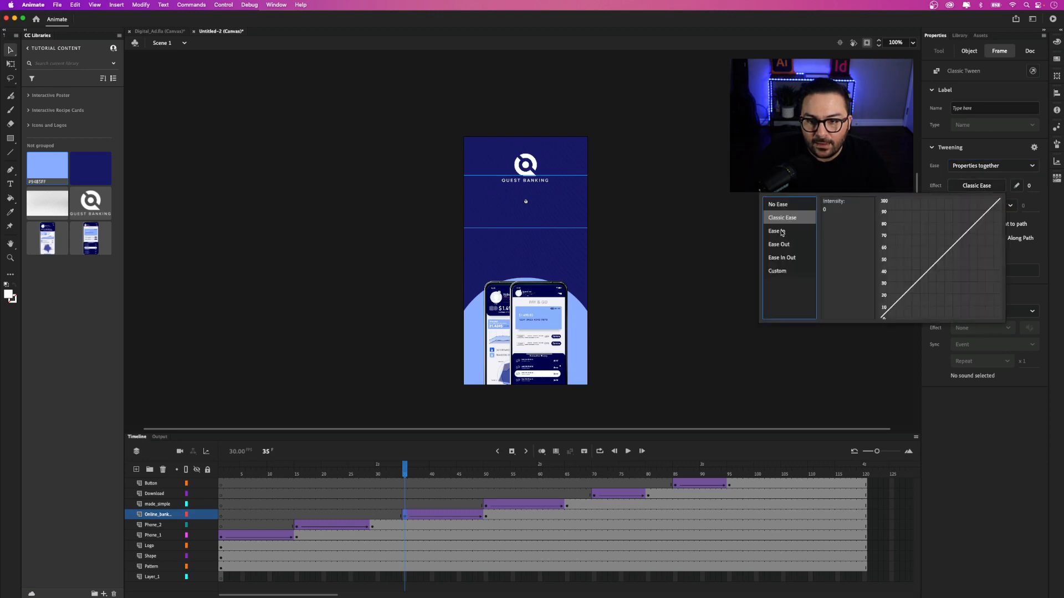
left_click(784, 261)
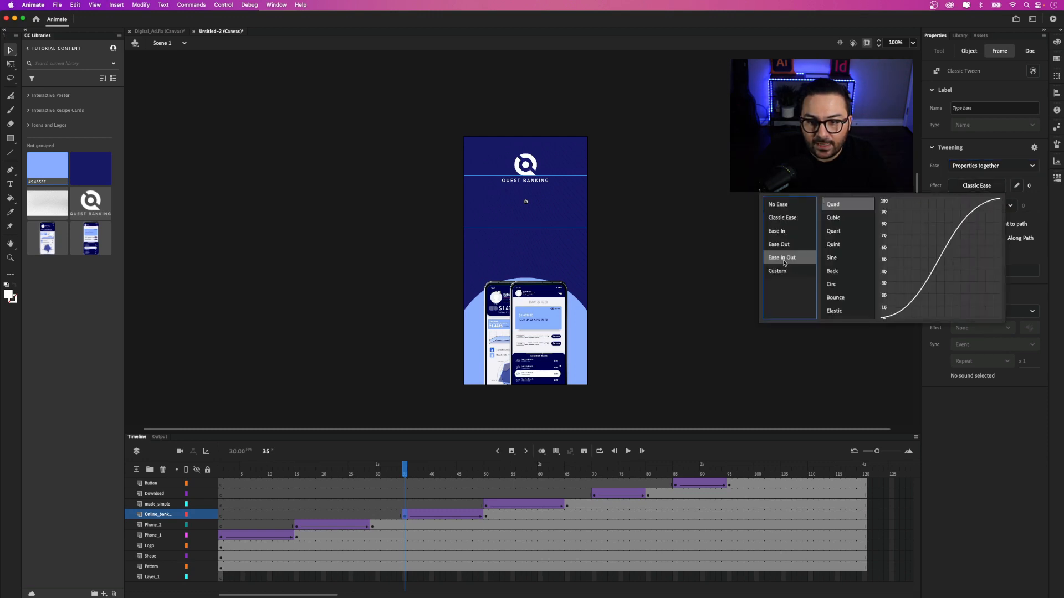
left_click(837, 221)
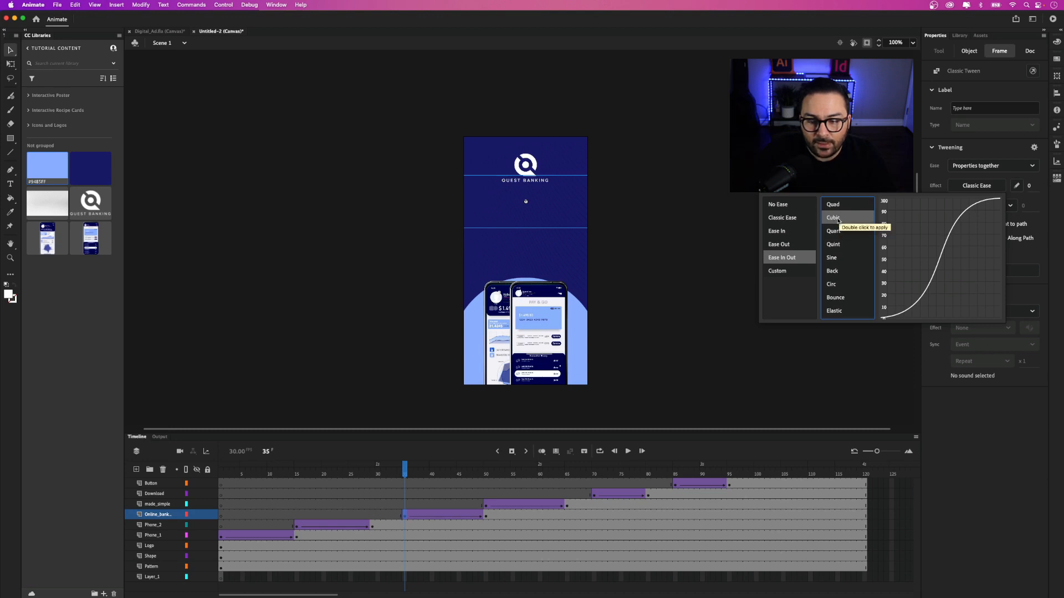
double_click(839, 220)
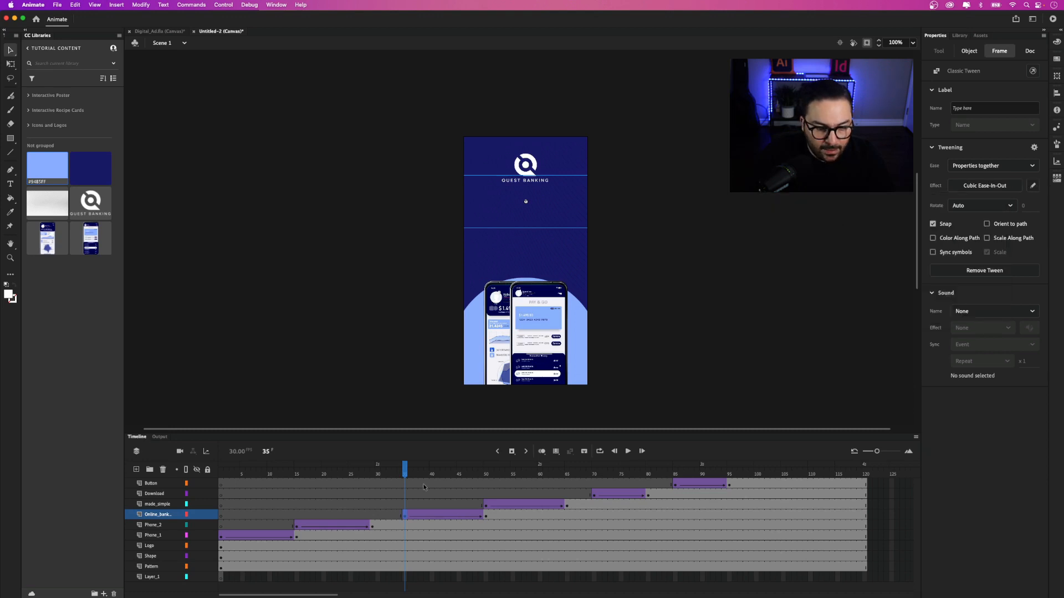
left_click(371, 475)
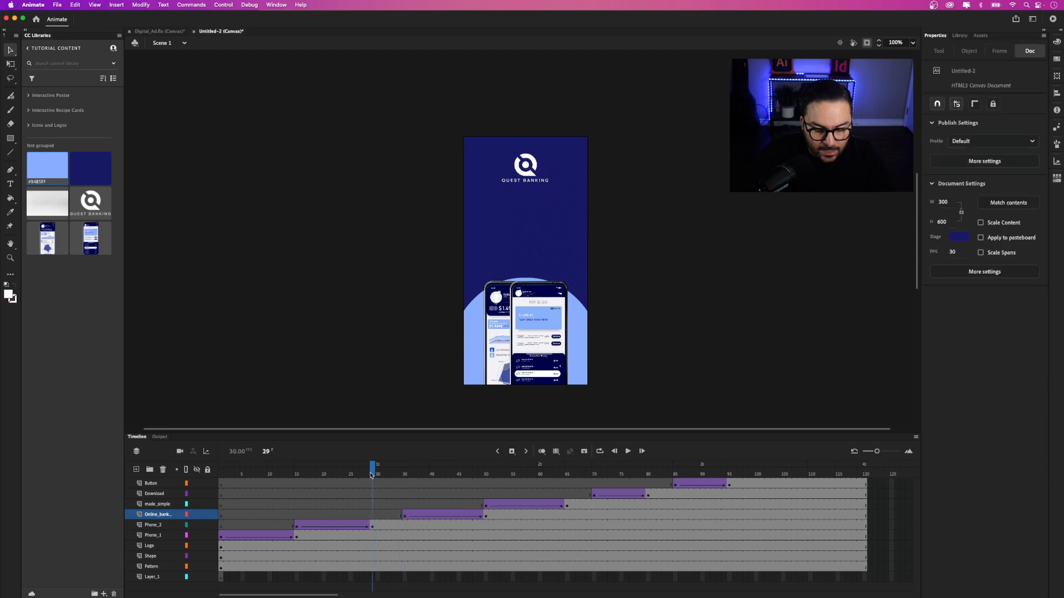
key("Return")
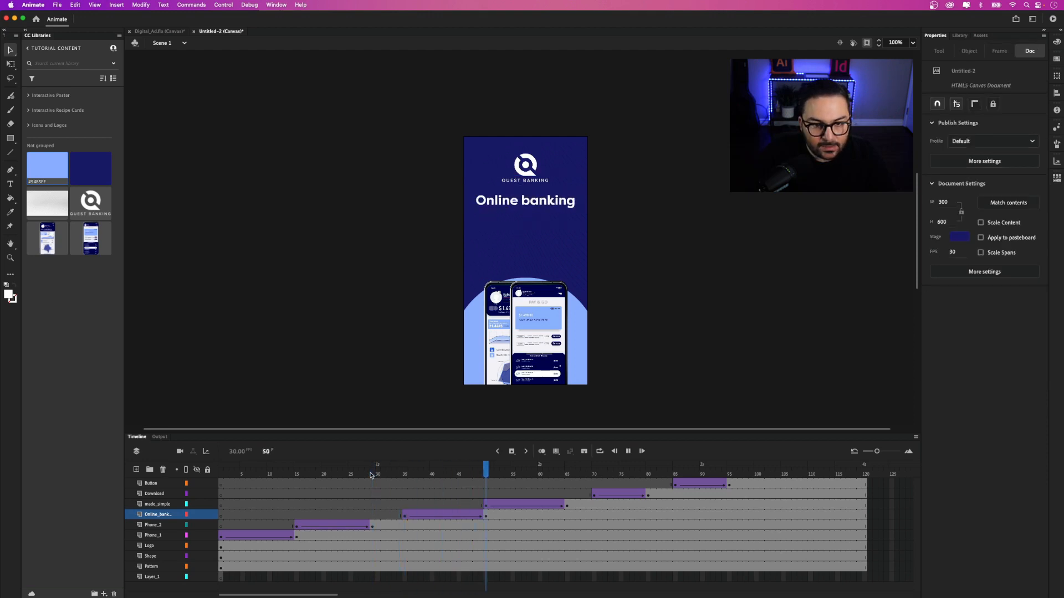
key("Return")
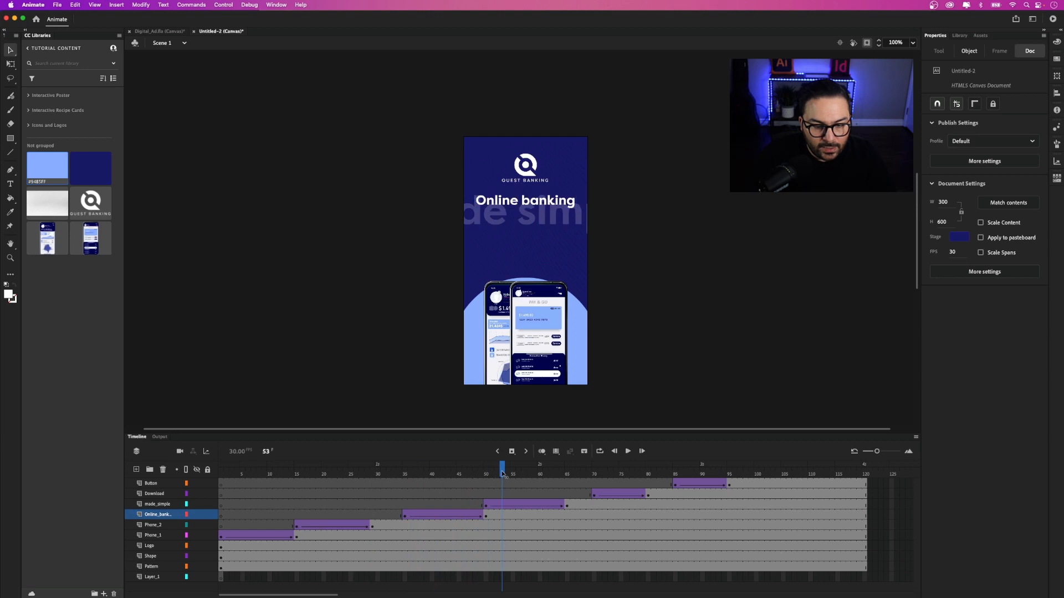
left_click(390, 474)
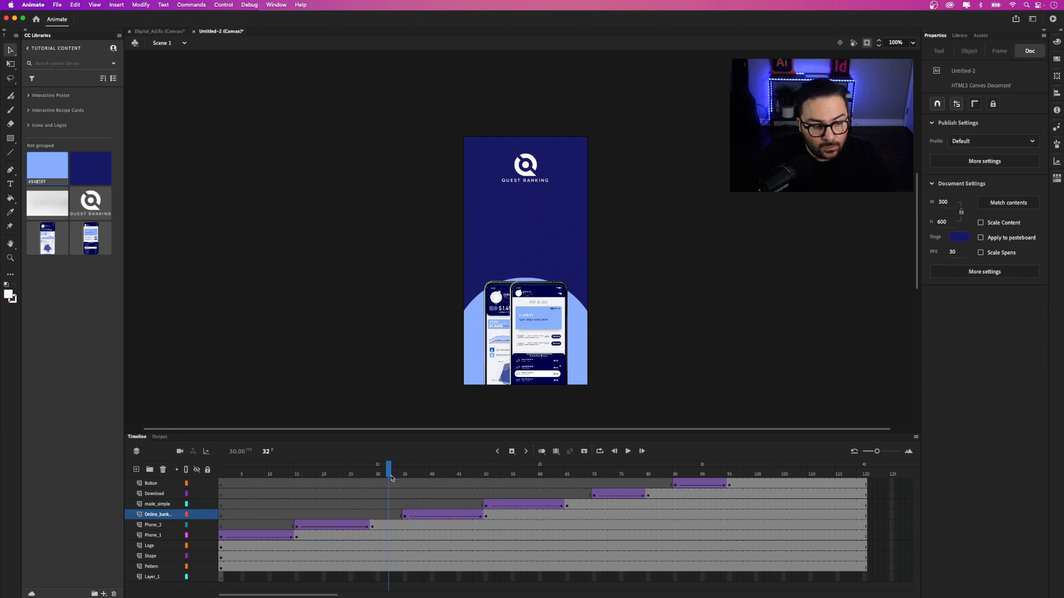
key("Return")
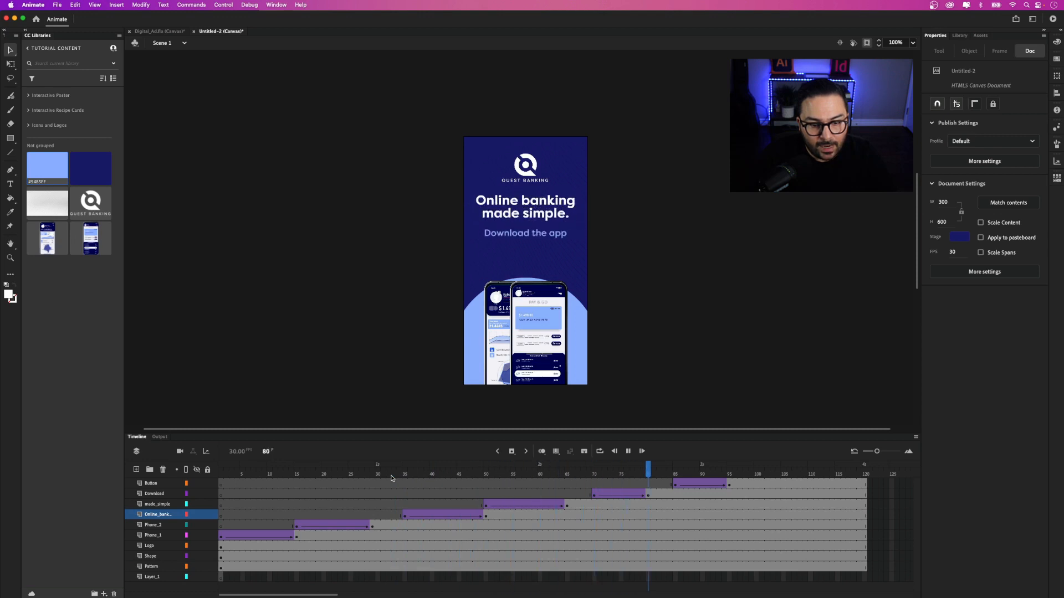
- Apply a Cubic Ease-In-Out effect to the made_simple layer's tween starting at frame 50 and play back the animation from frame 30
left_click(487, 506)
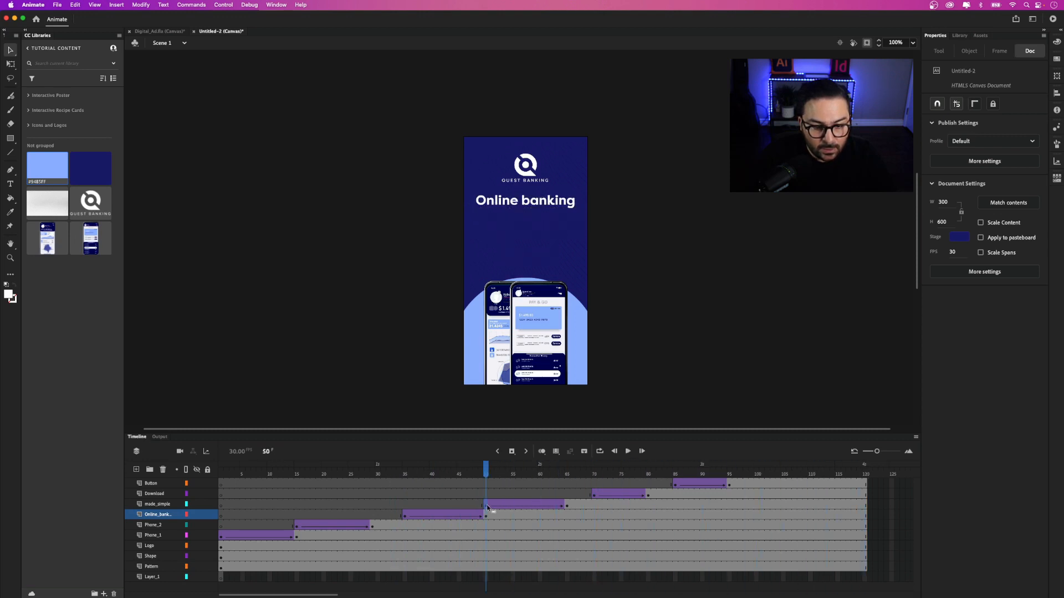
left_click(487, 506)
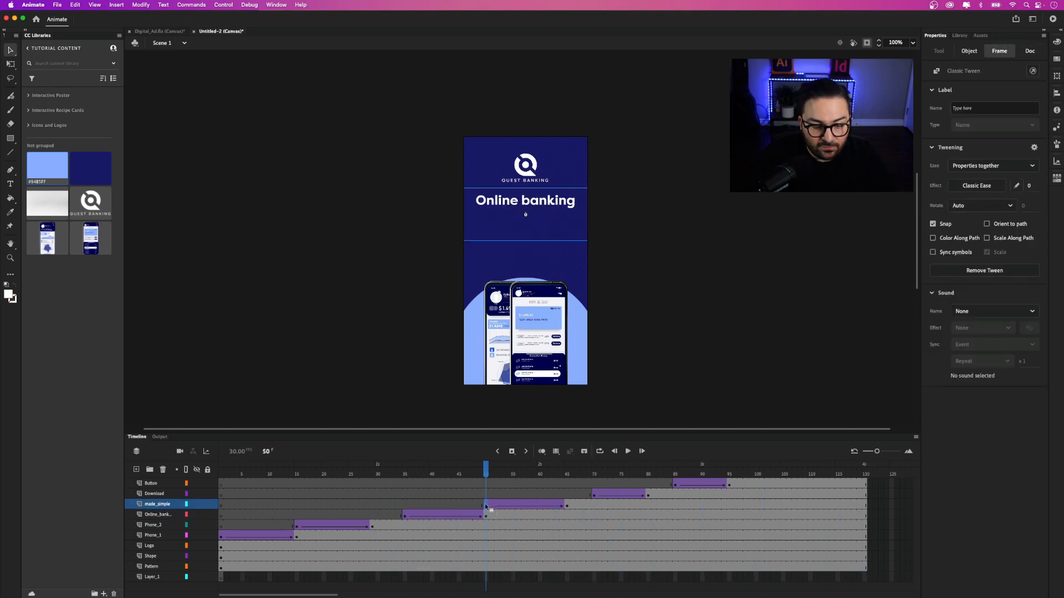
left_click(990, 189)
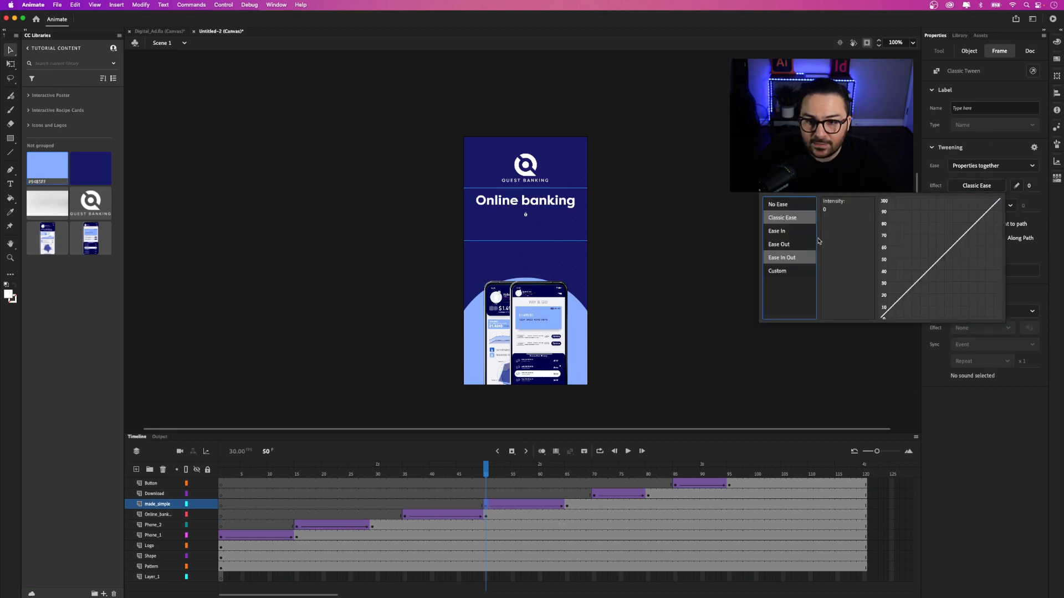
left_click(785, 259)
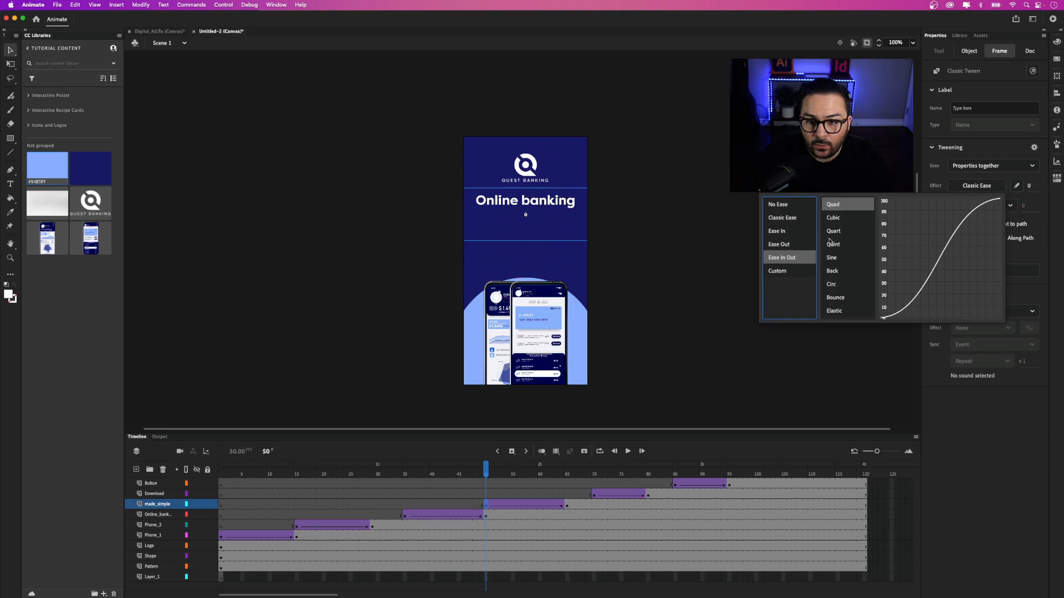
double_click(833, 217)
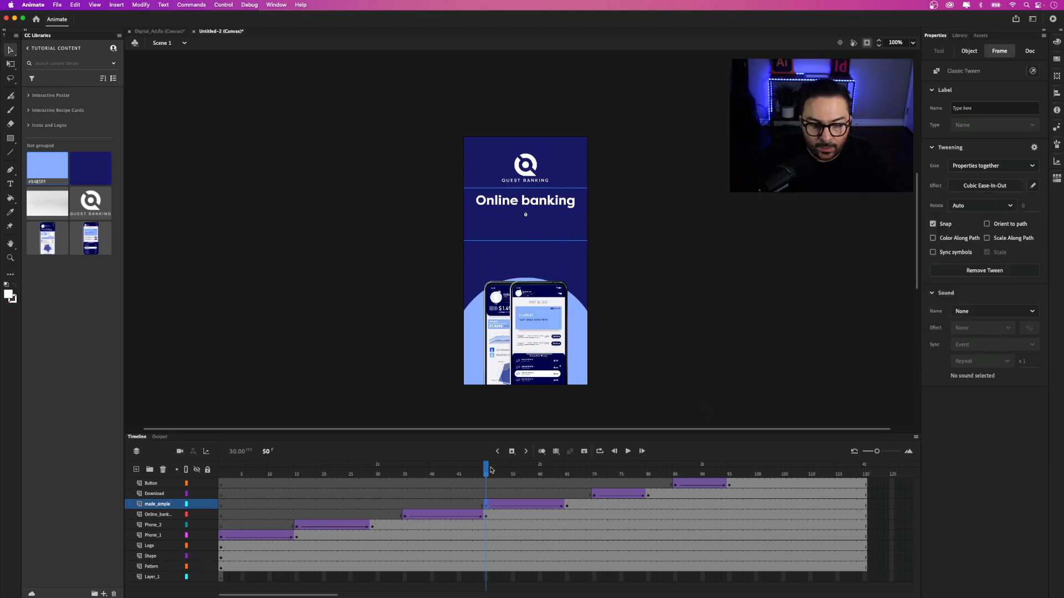
left_click(470, 471)
left_click_drag(470, 471, 378, 467)
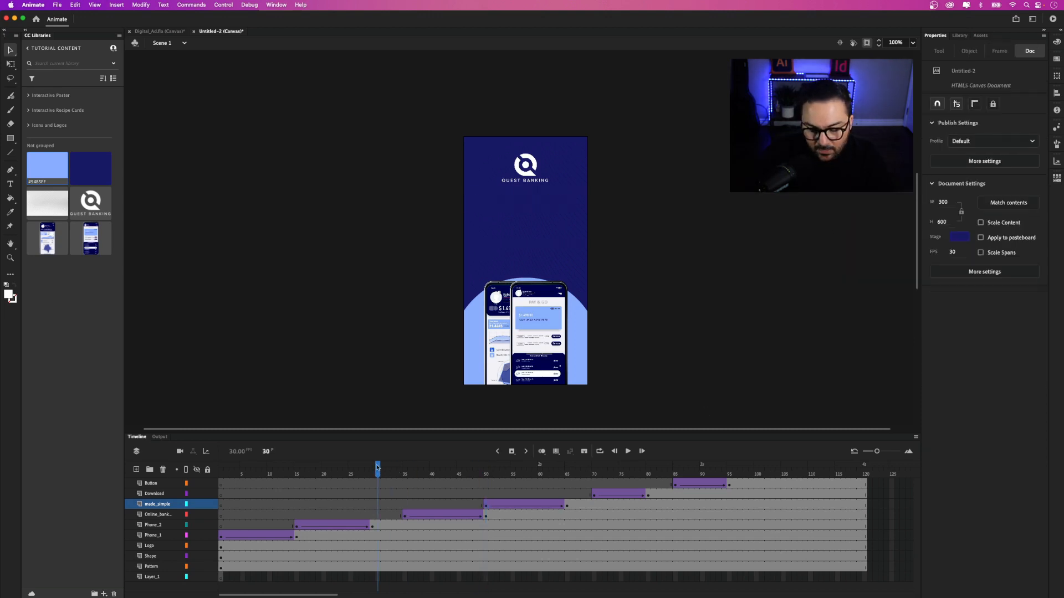
key("Return")
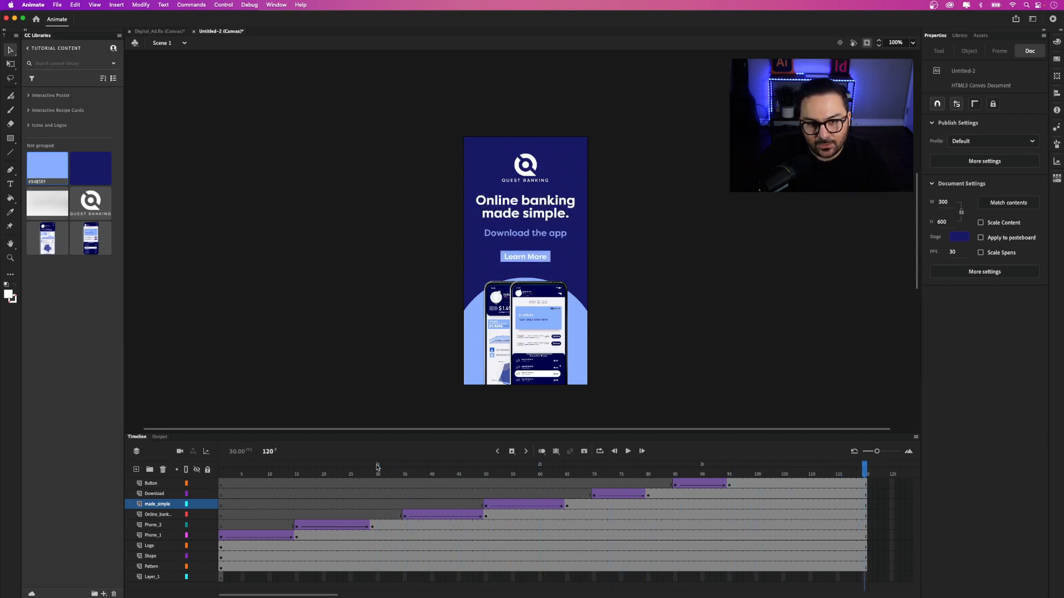
key("Return")
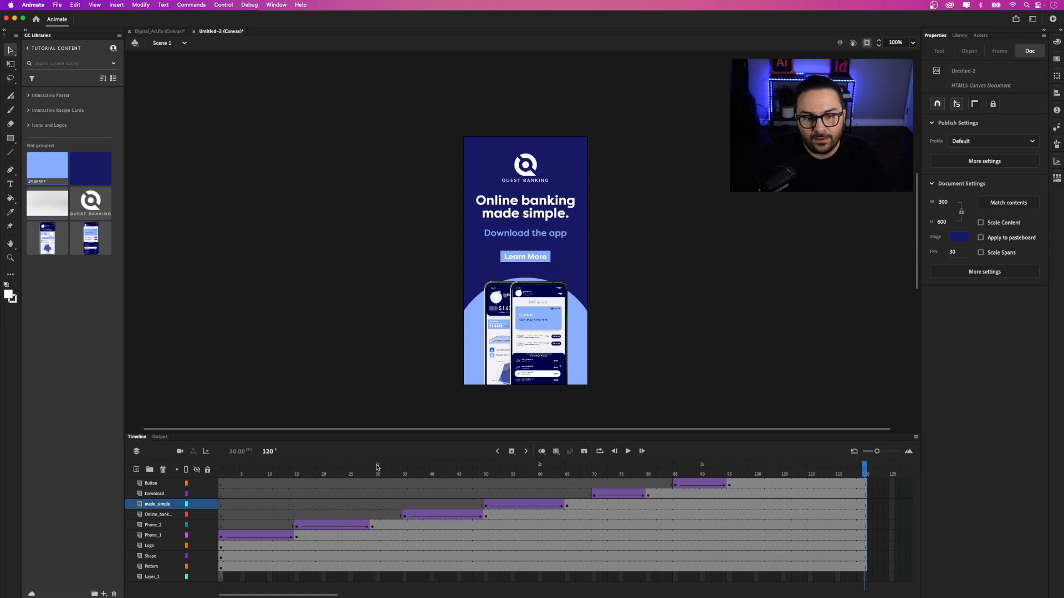
key("Return")
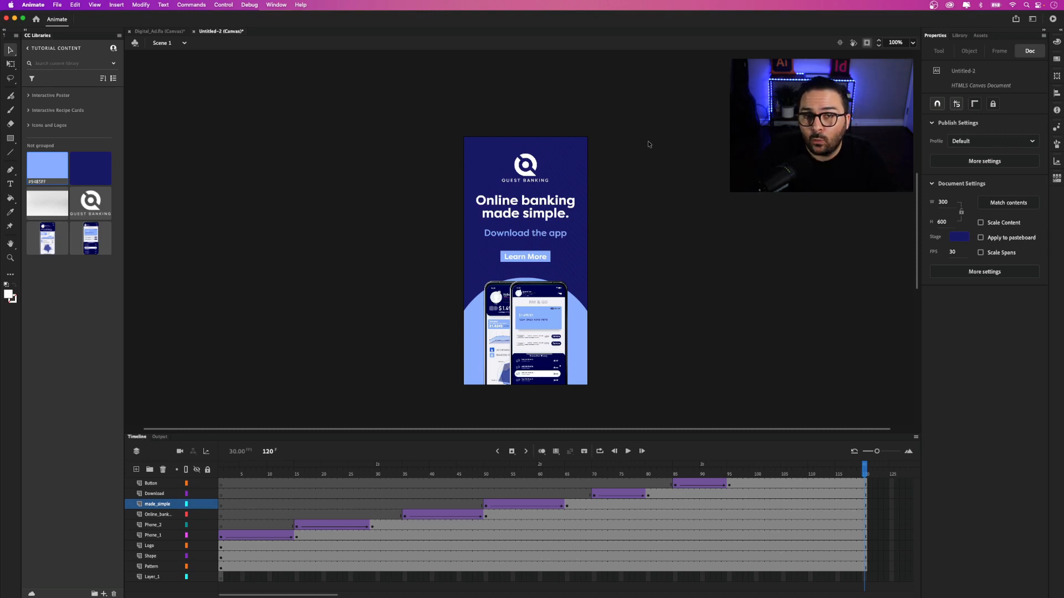
- Test the finished ad in the web browser, close the preview and return to the timeline
key("super+Return")
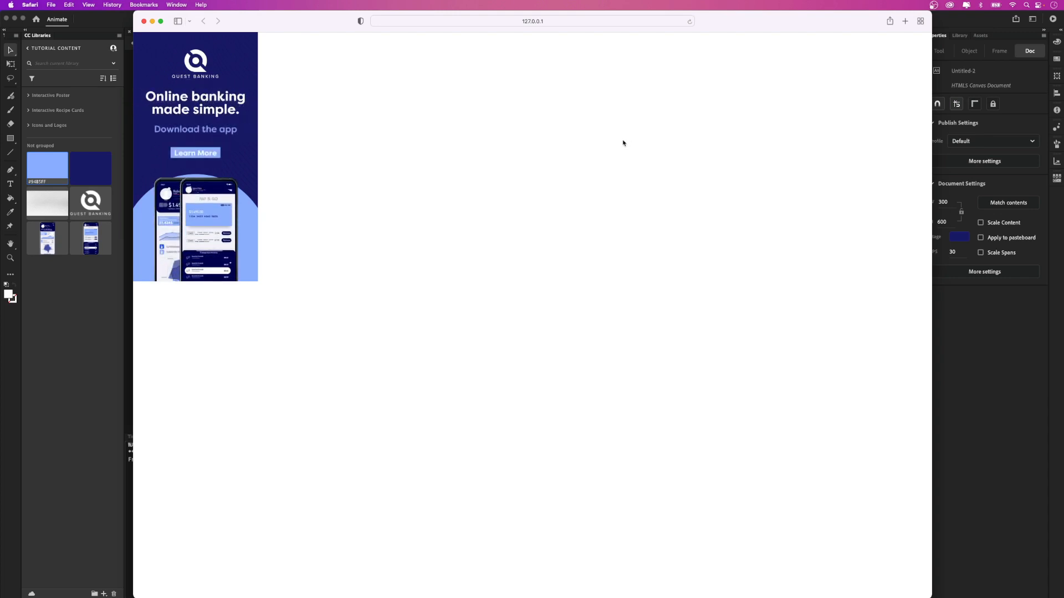
left_click(144, 21)
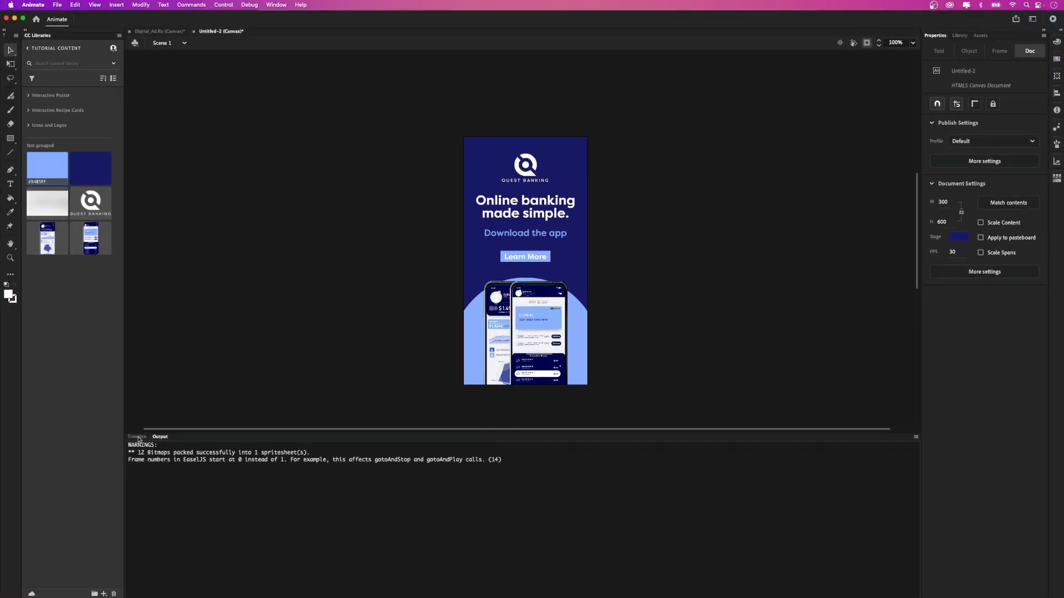
left_click(137, 437)
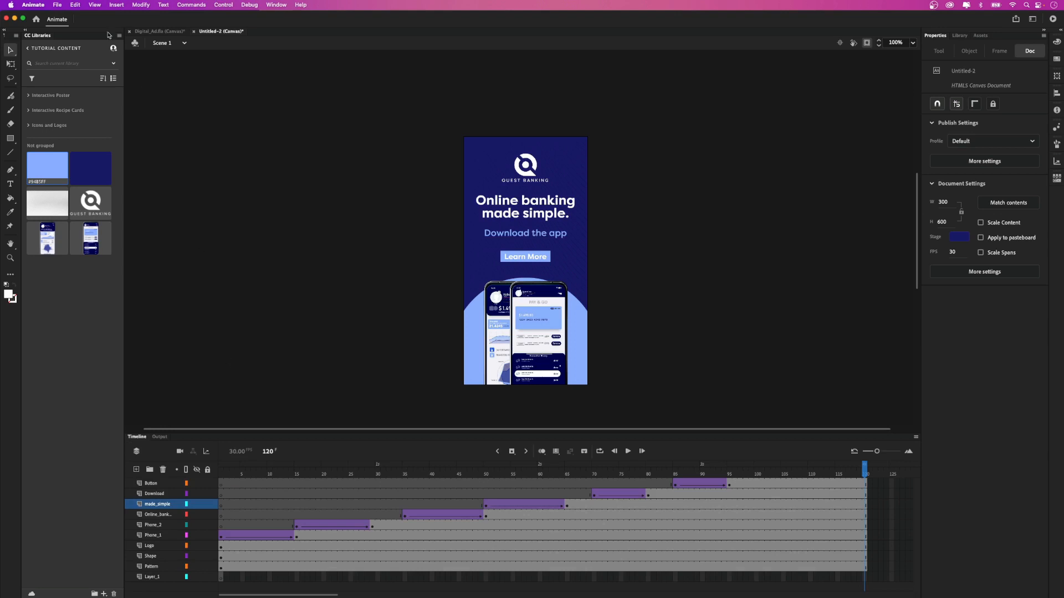
- Preview the ad's animation in the animated GIF export settings, then cancel the export
left_click(57, 5)
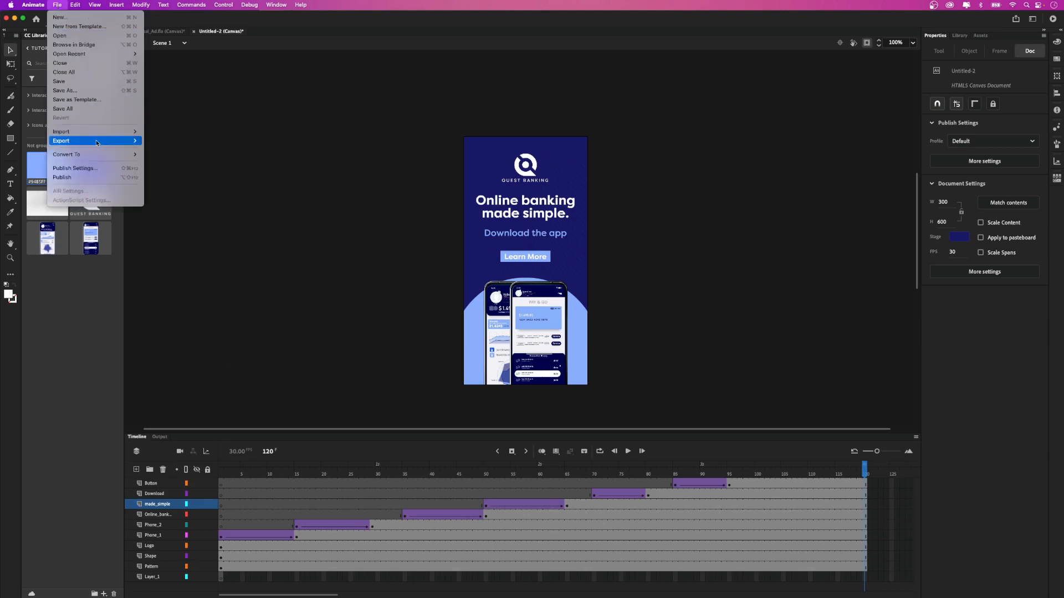
mouse_move(95, 141)
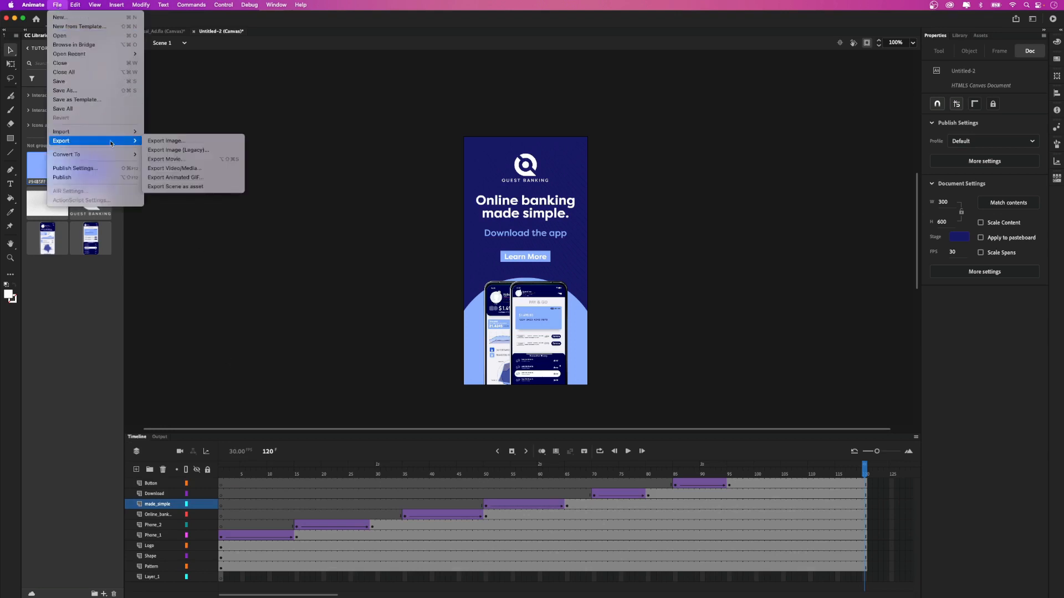
left_click(215, 178)
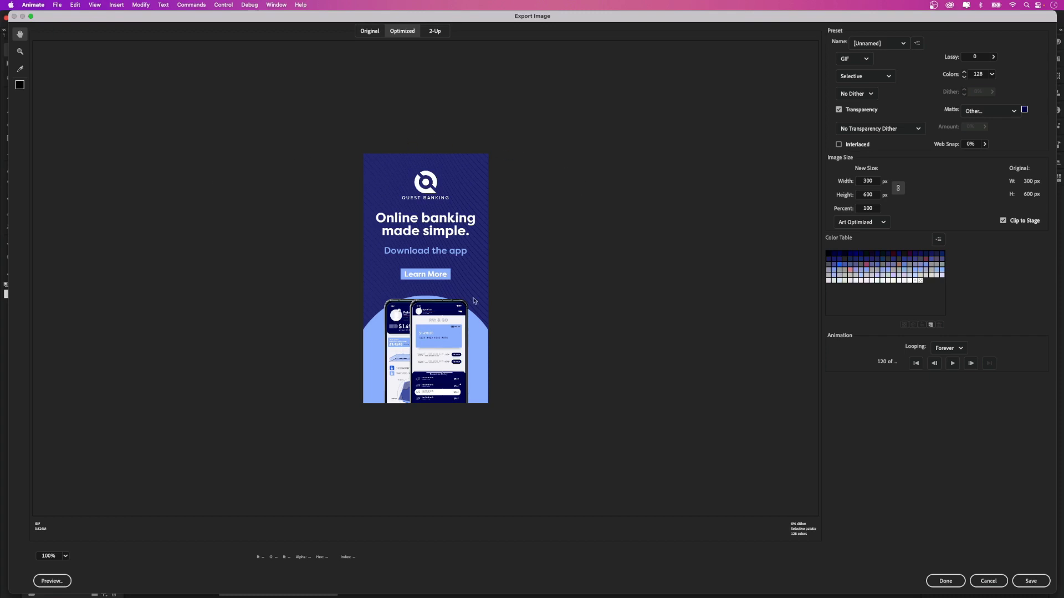
left_click(953, 364)
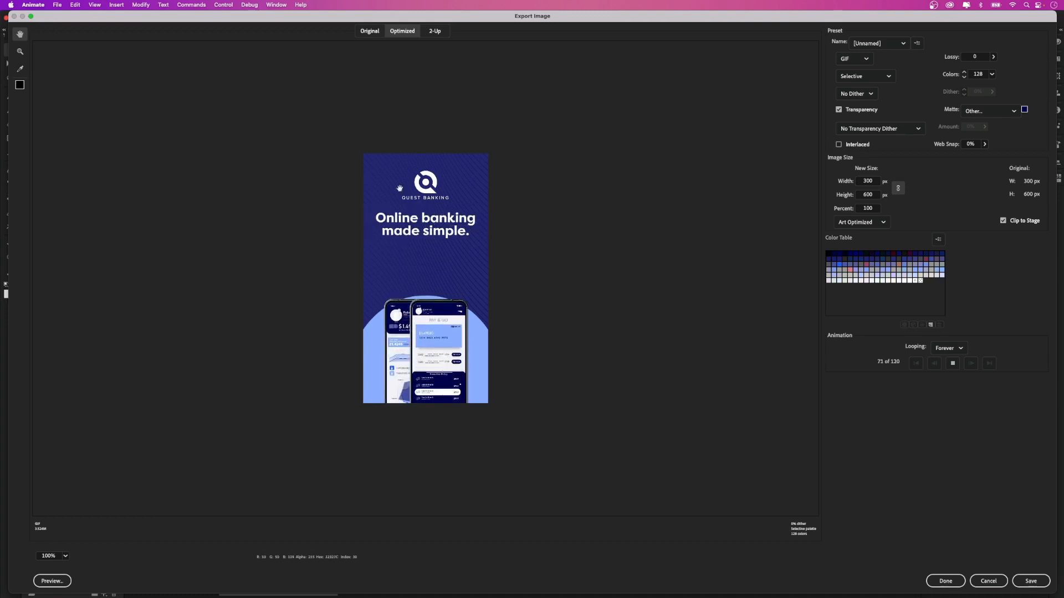
left_click(991, 582)
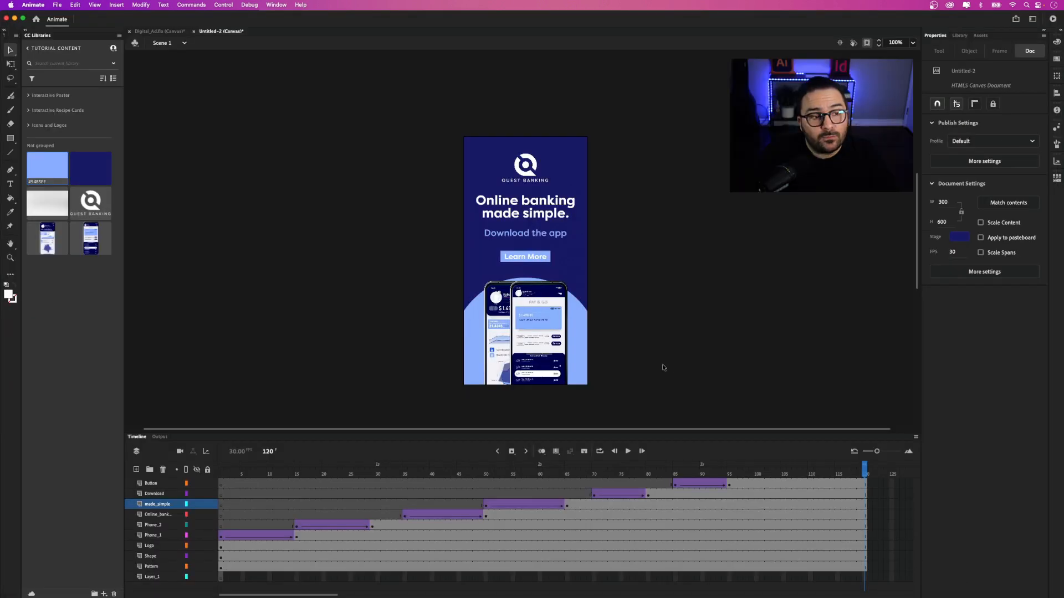
- Export the entire movie as an H.264 video through Adobe Media Encoder, dismiss the completion notice and return to Animate
left_click(57, 8)
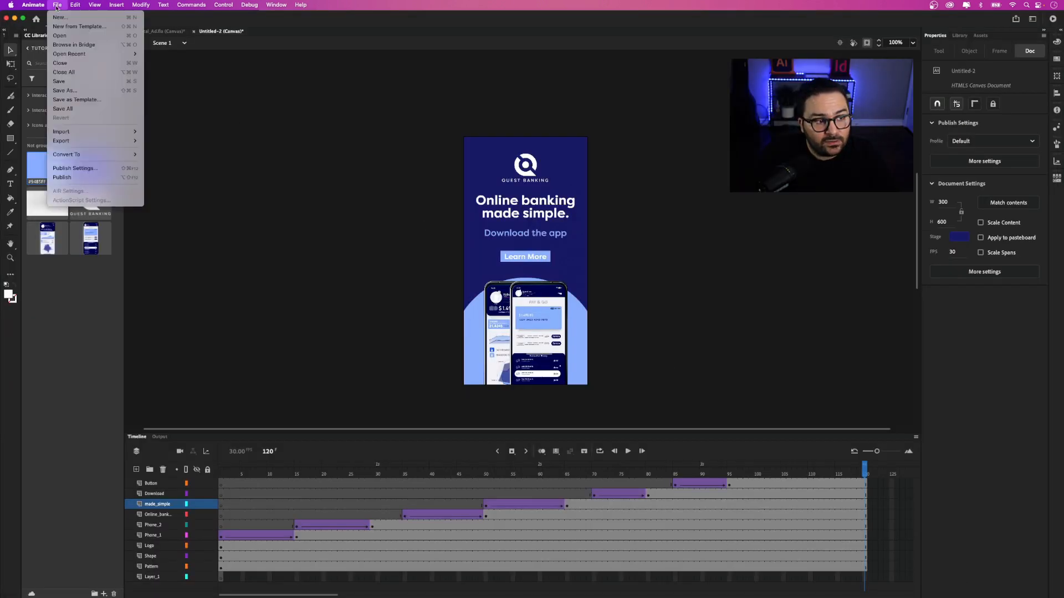
mouse_move(113, 144)
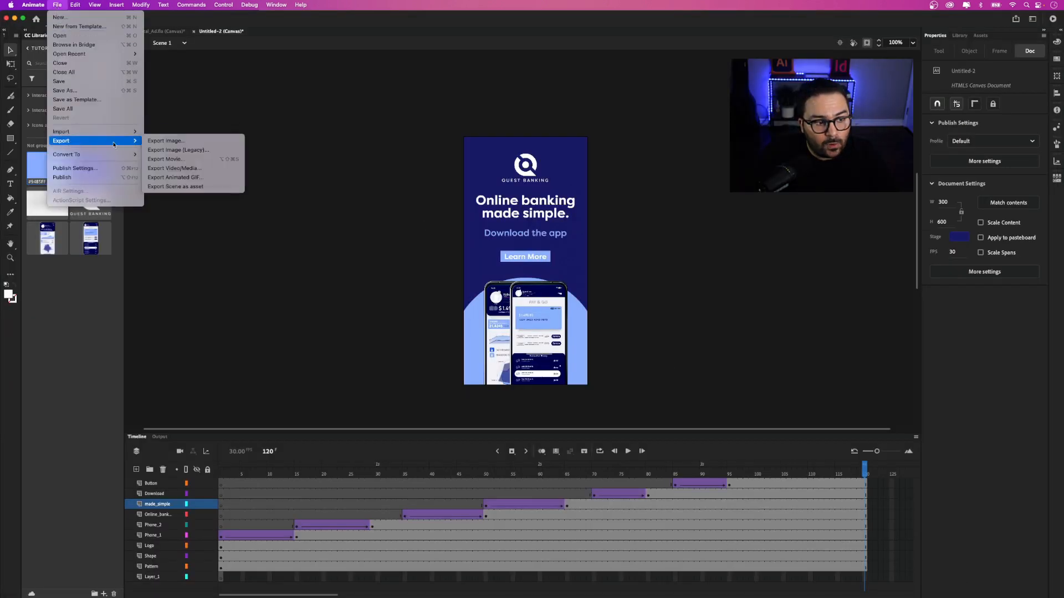
left_click(209, 169)
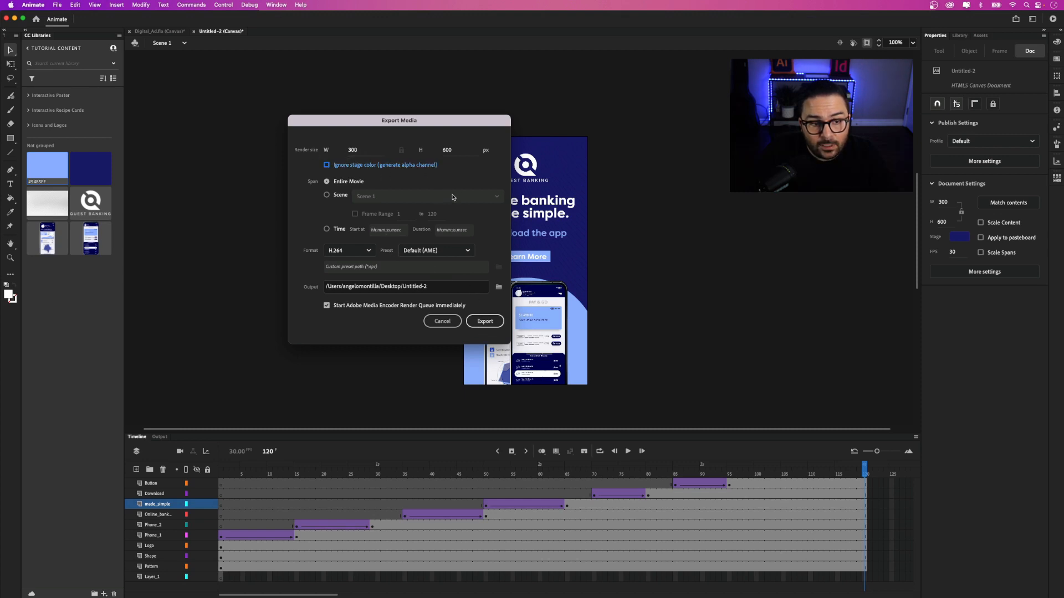
left_click(369, 252)
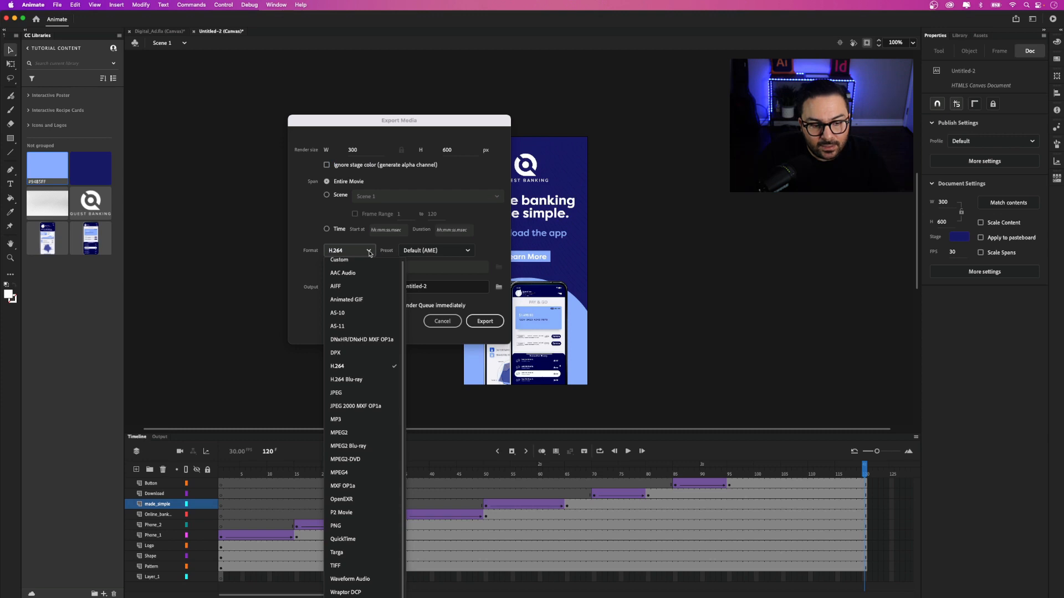
left_click(369, 252)
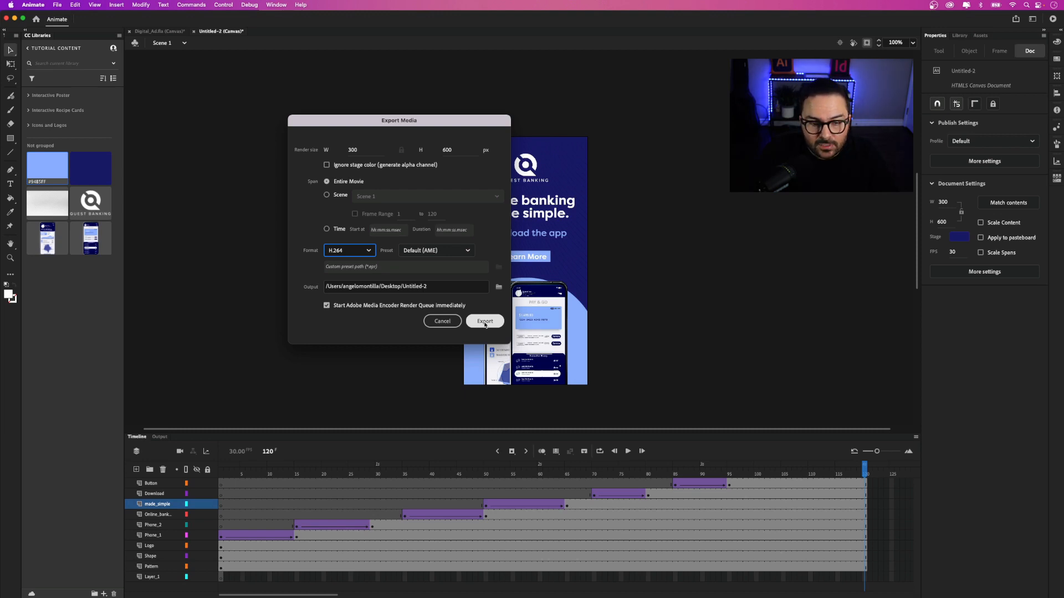
left_click(485, 322)
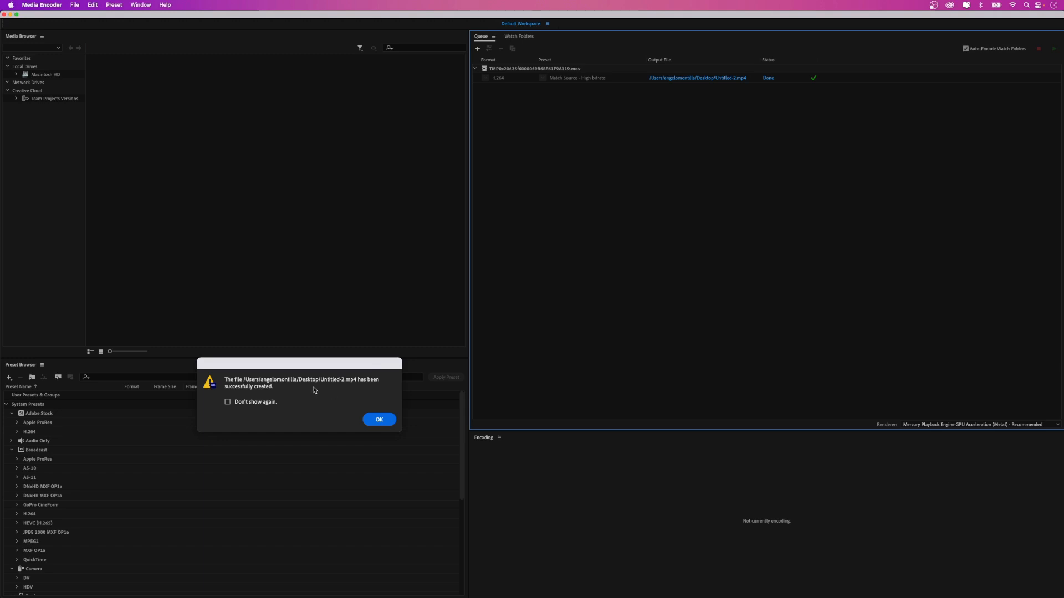
left_click(368, 423)
left_click(376, 422)
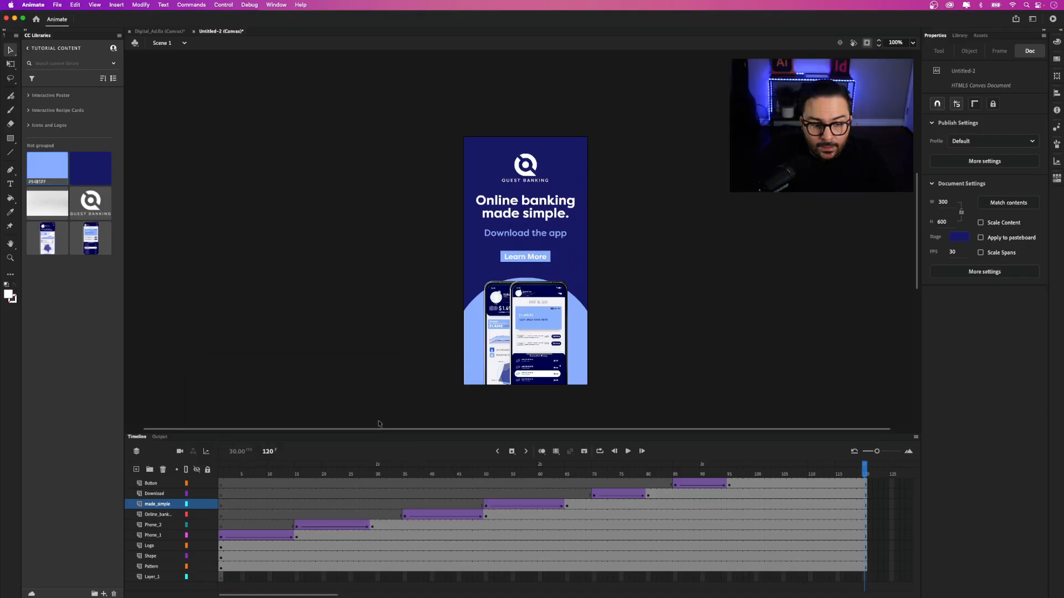